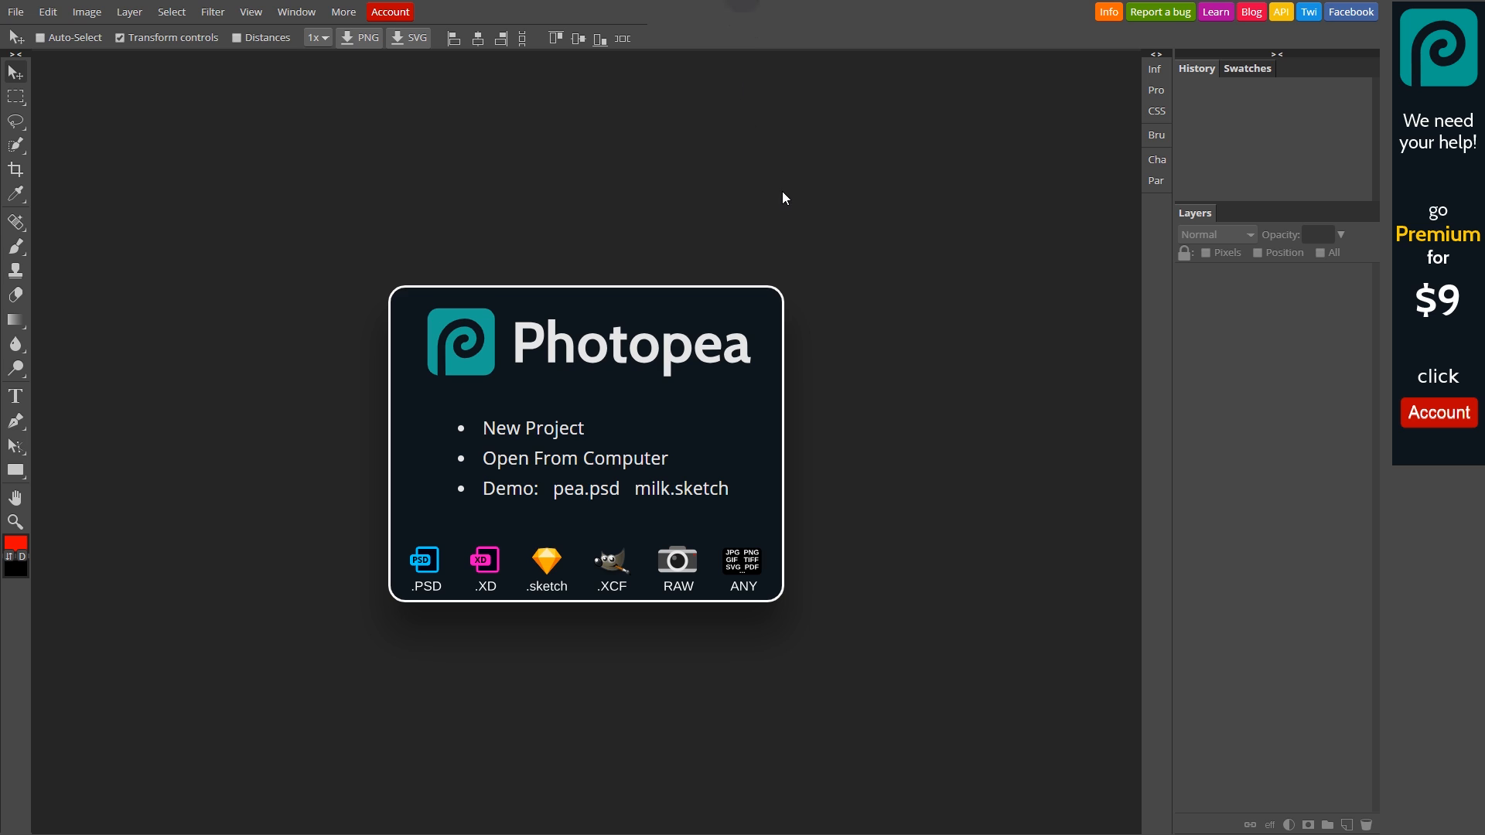
key(F11)
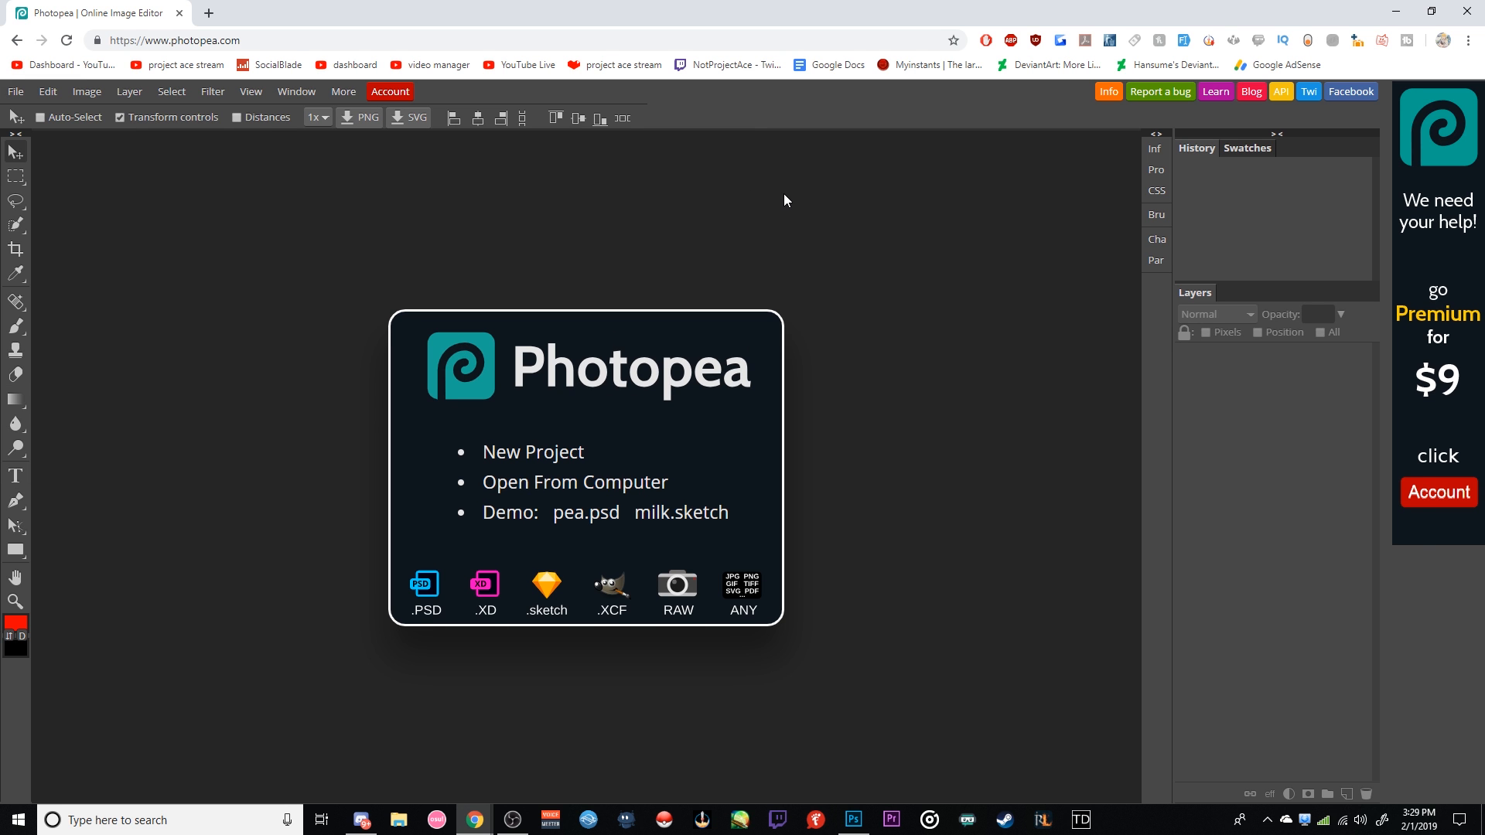
key(F11)
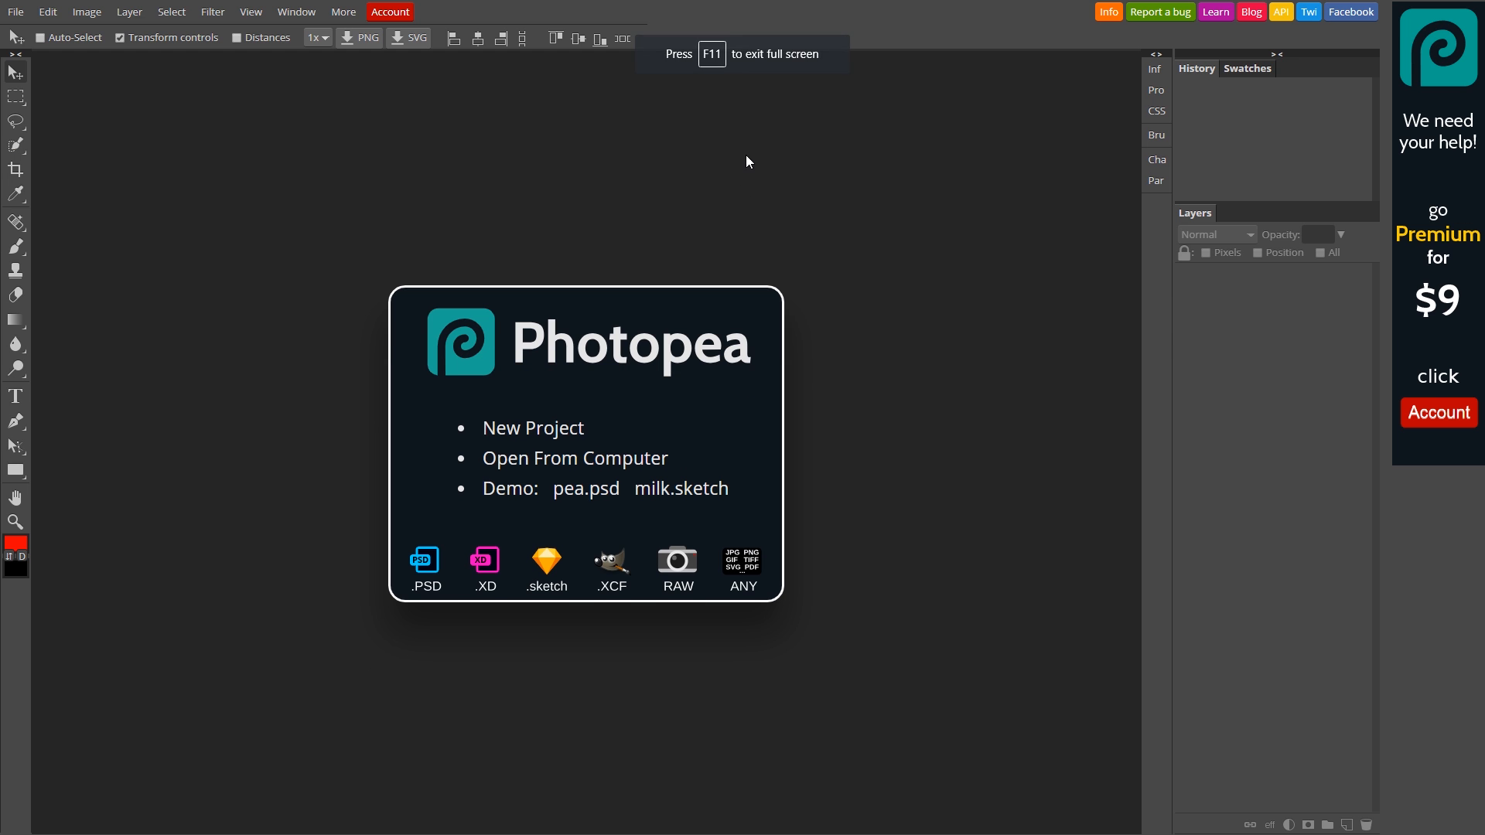
Step: Start a new project and name it Overlay
click(12, 13)
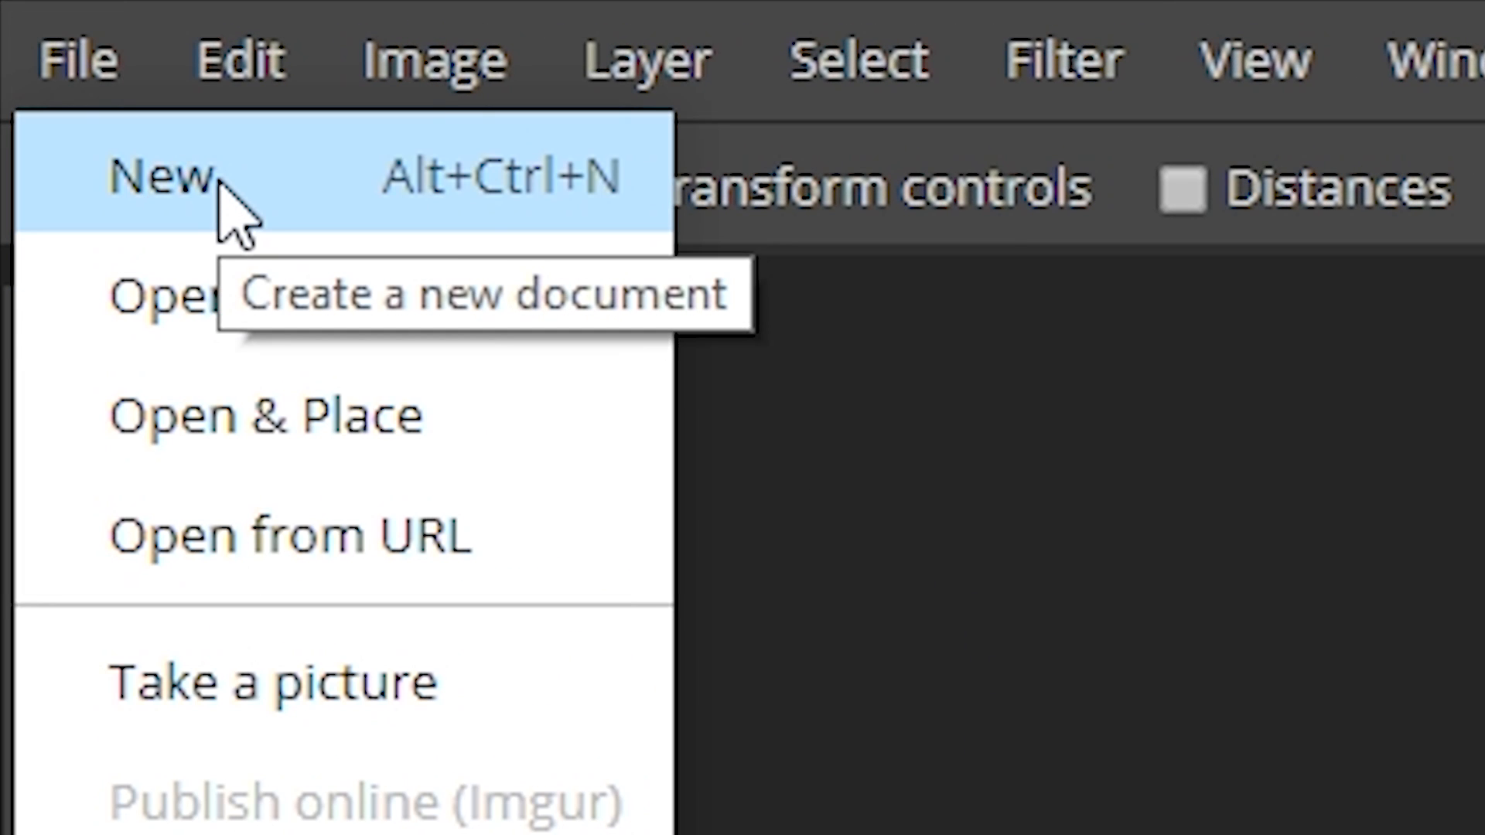
click(471, 208)
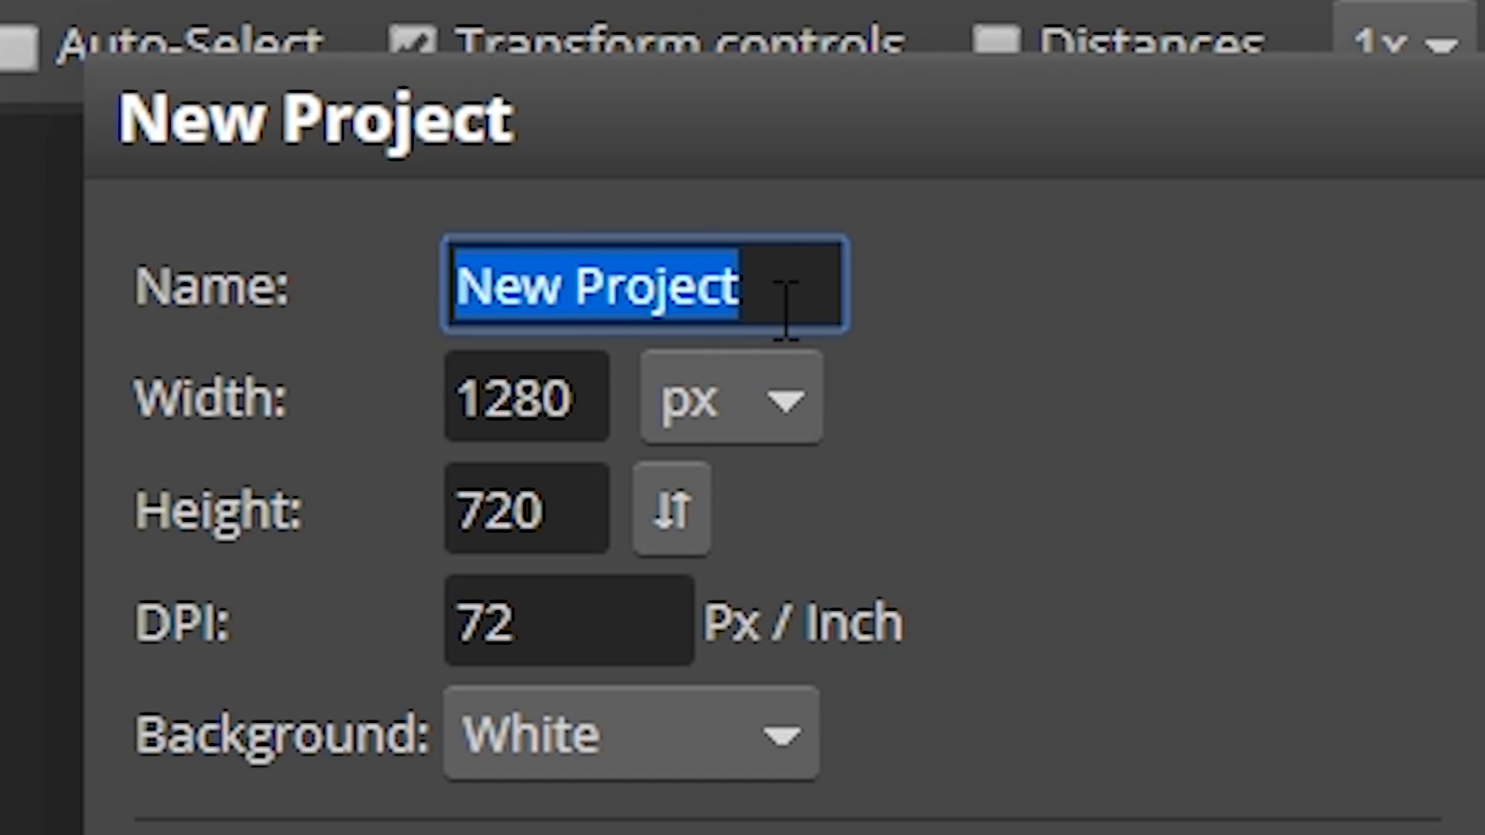
text(OVerlay)
key(BackSpace)
key(BackSpace)
key(BackSpace)
key(BackSpace)
key(BackSpace)
key(BackSpace)
key(BackSpace)
text(verlay)
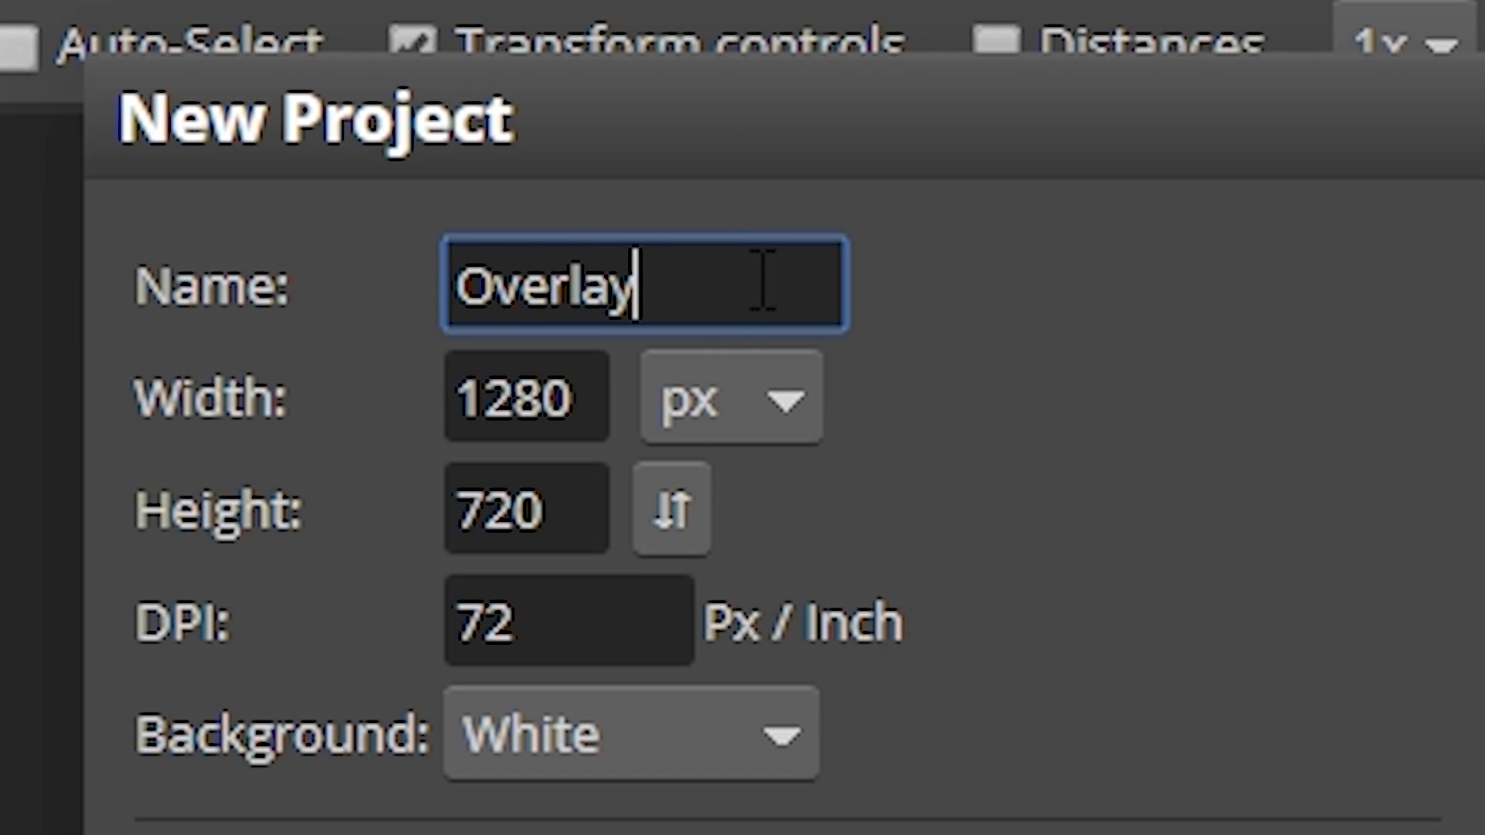
Step: Set the project size to 1920 by 1080 px and create the document with a white background
click(564, 398)
double_click(564, 397)
text(1920)
key(Tab)
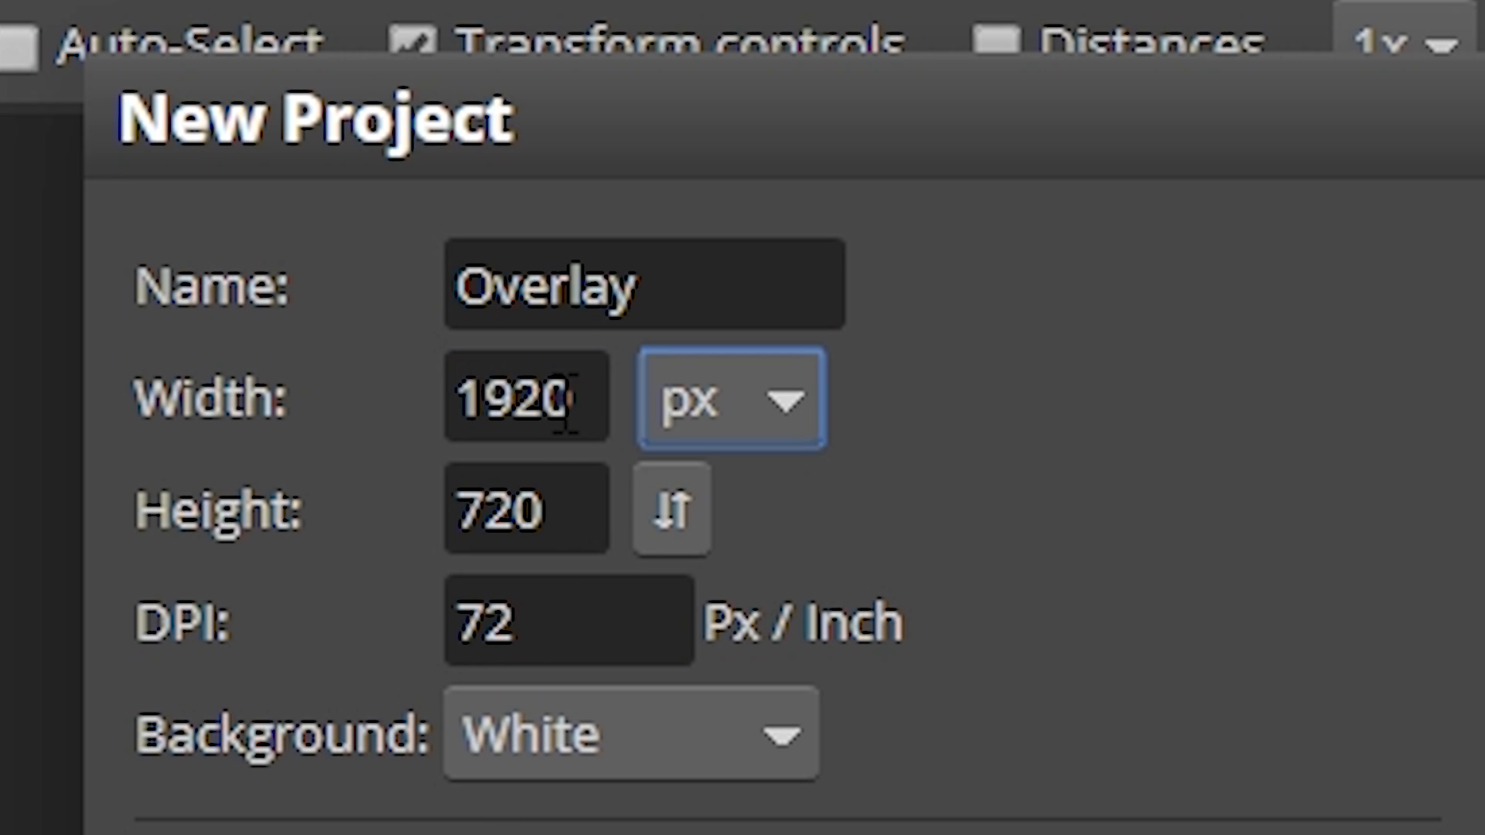
key(Tab)
text(1080)
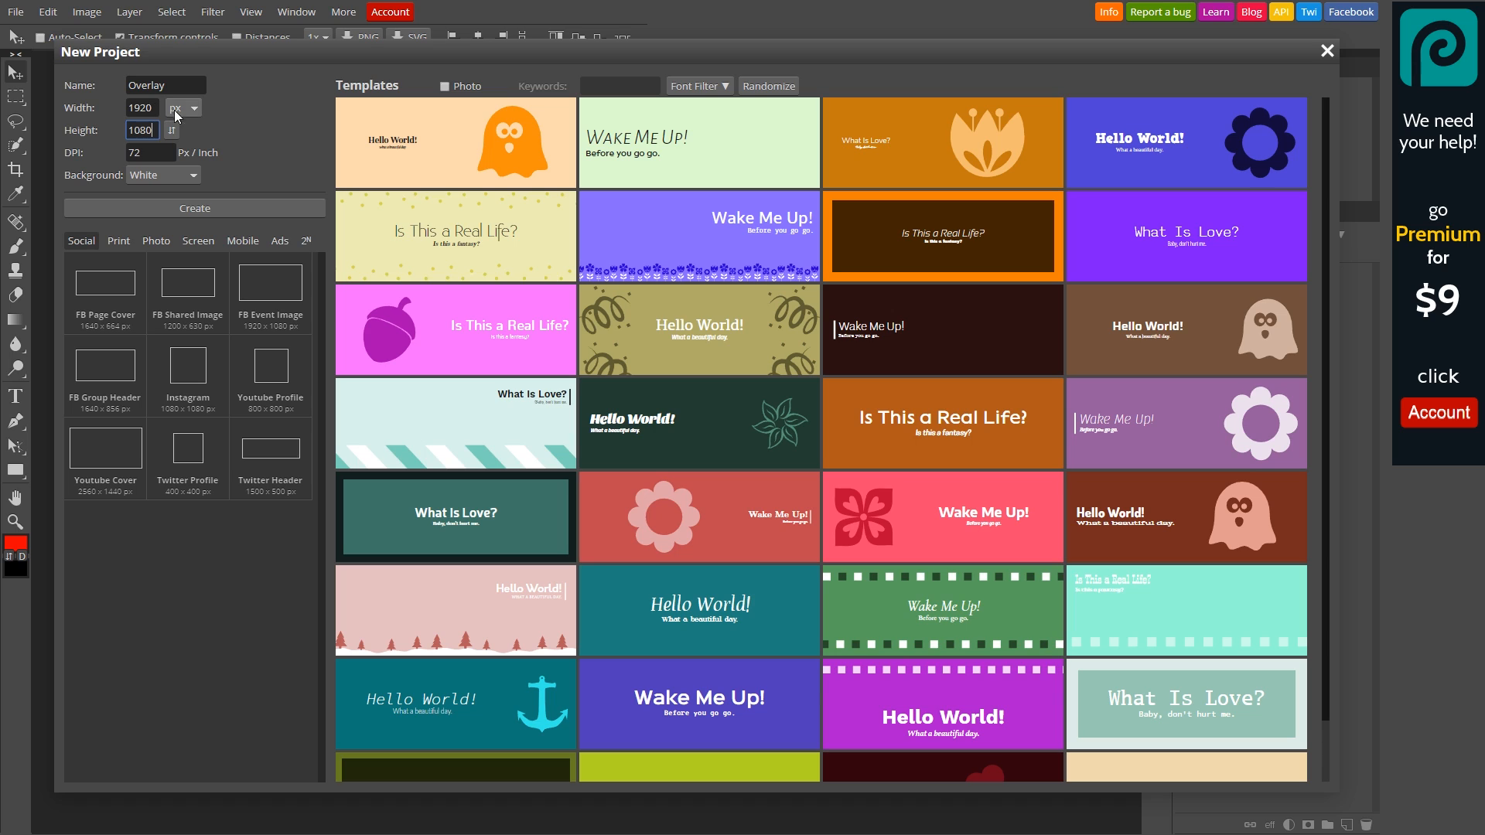
click(245, 136)
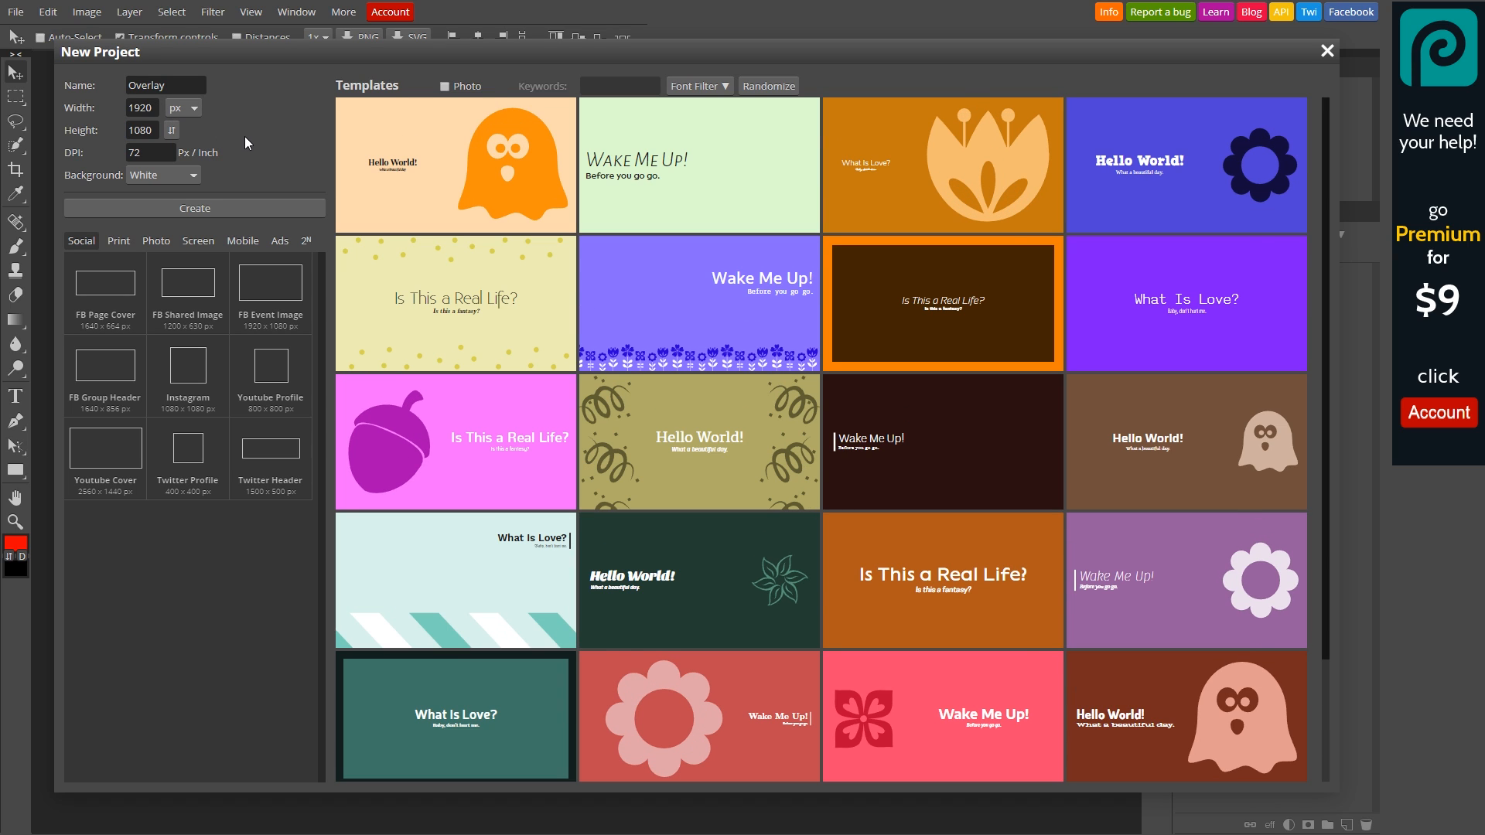
click(237, 209)
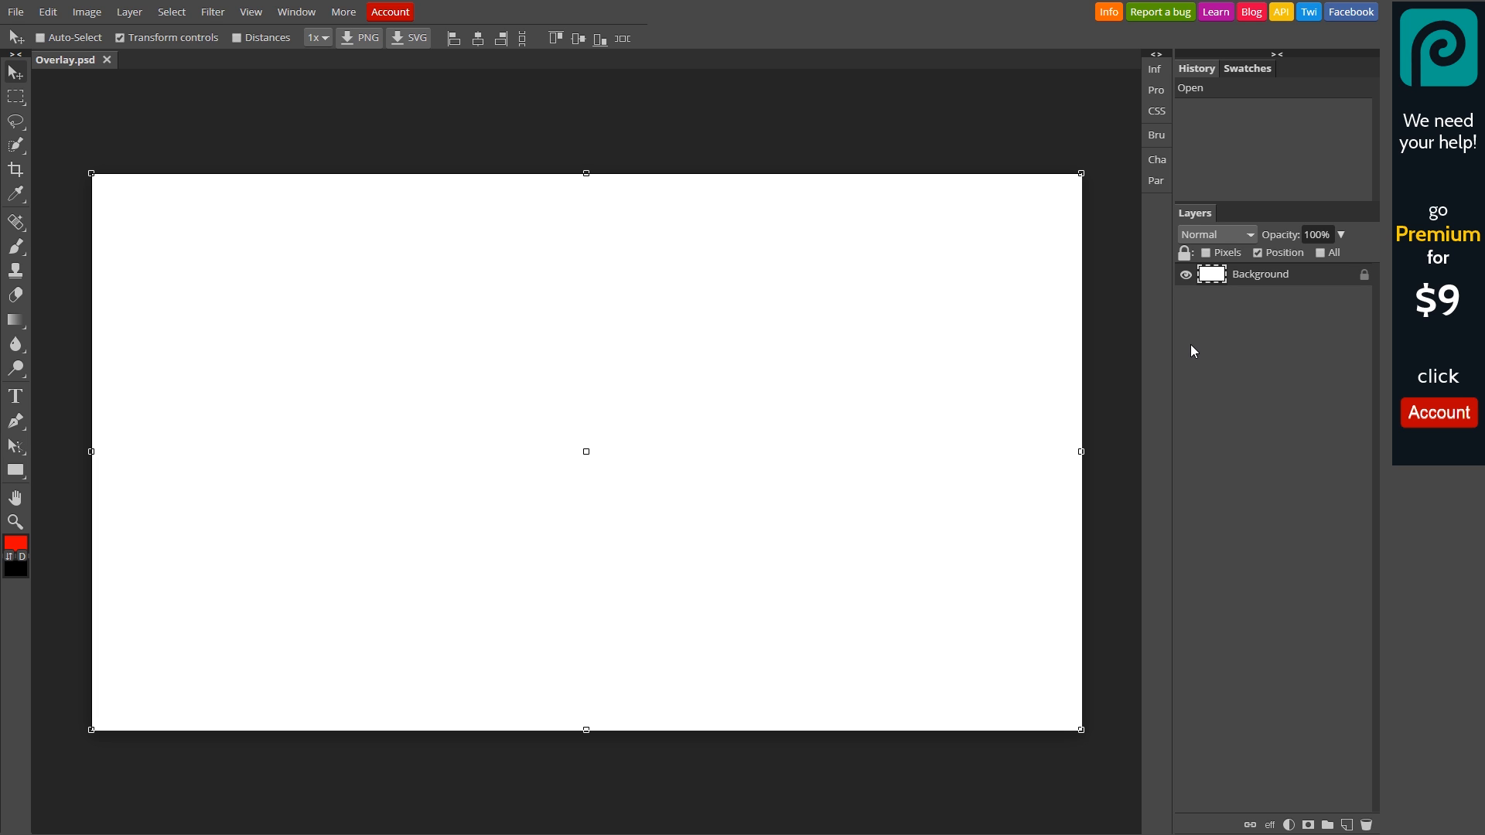
Step: Place the wallpaper image from the overlay tutorial folder as a layer covering the whole canvas
key(F11)
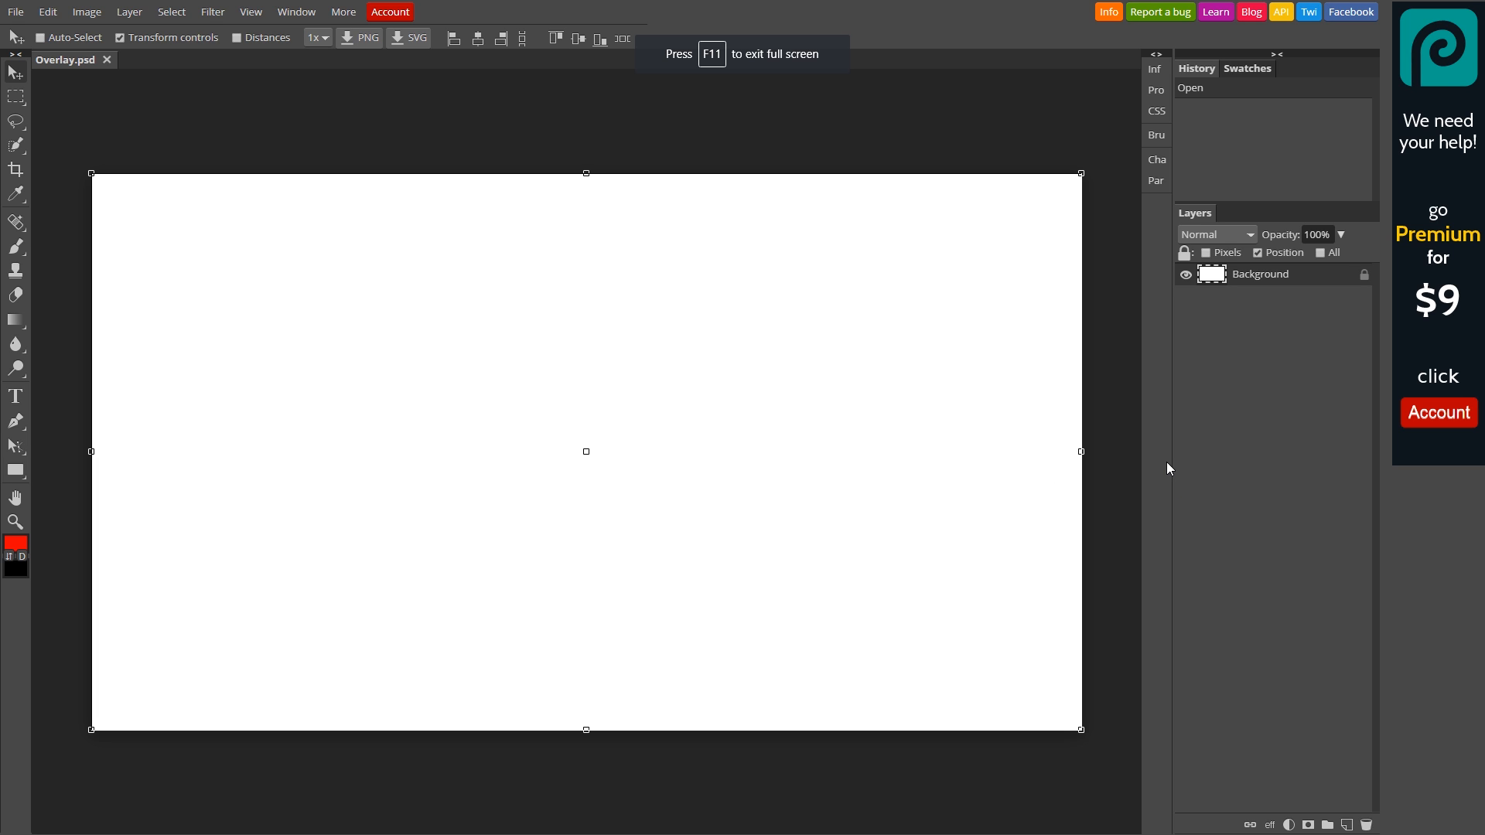
click(15, 12)
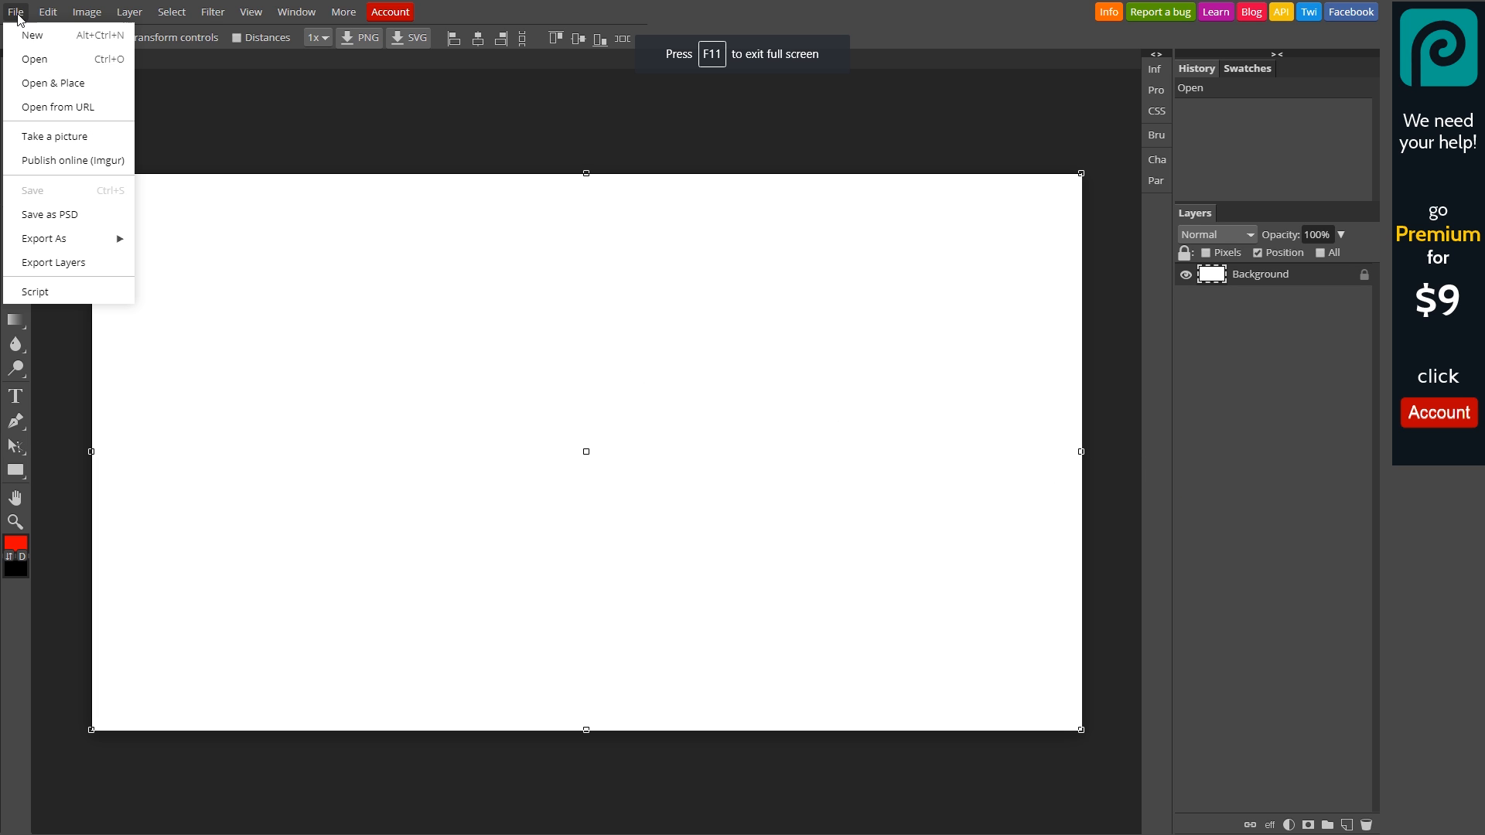
click(65, 83)
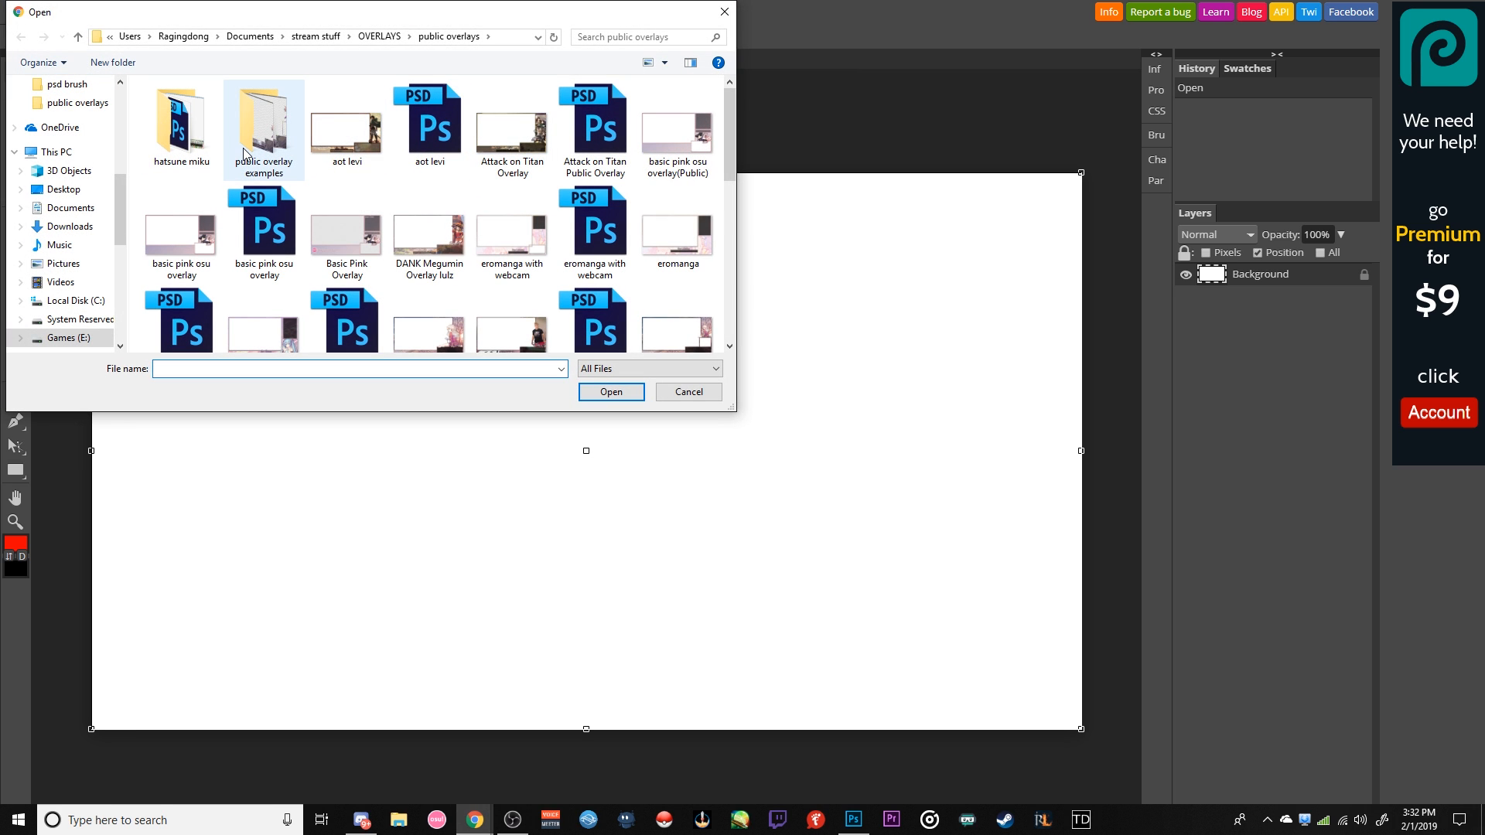
scroll(244, 152, down, 3)
drag(313, 21, 637, 178)
scroll(391, 290, up, 10)
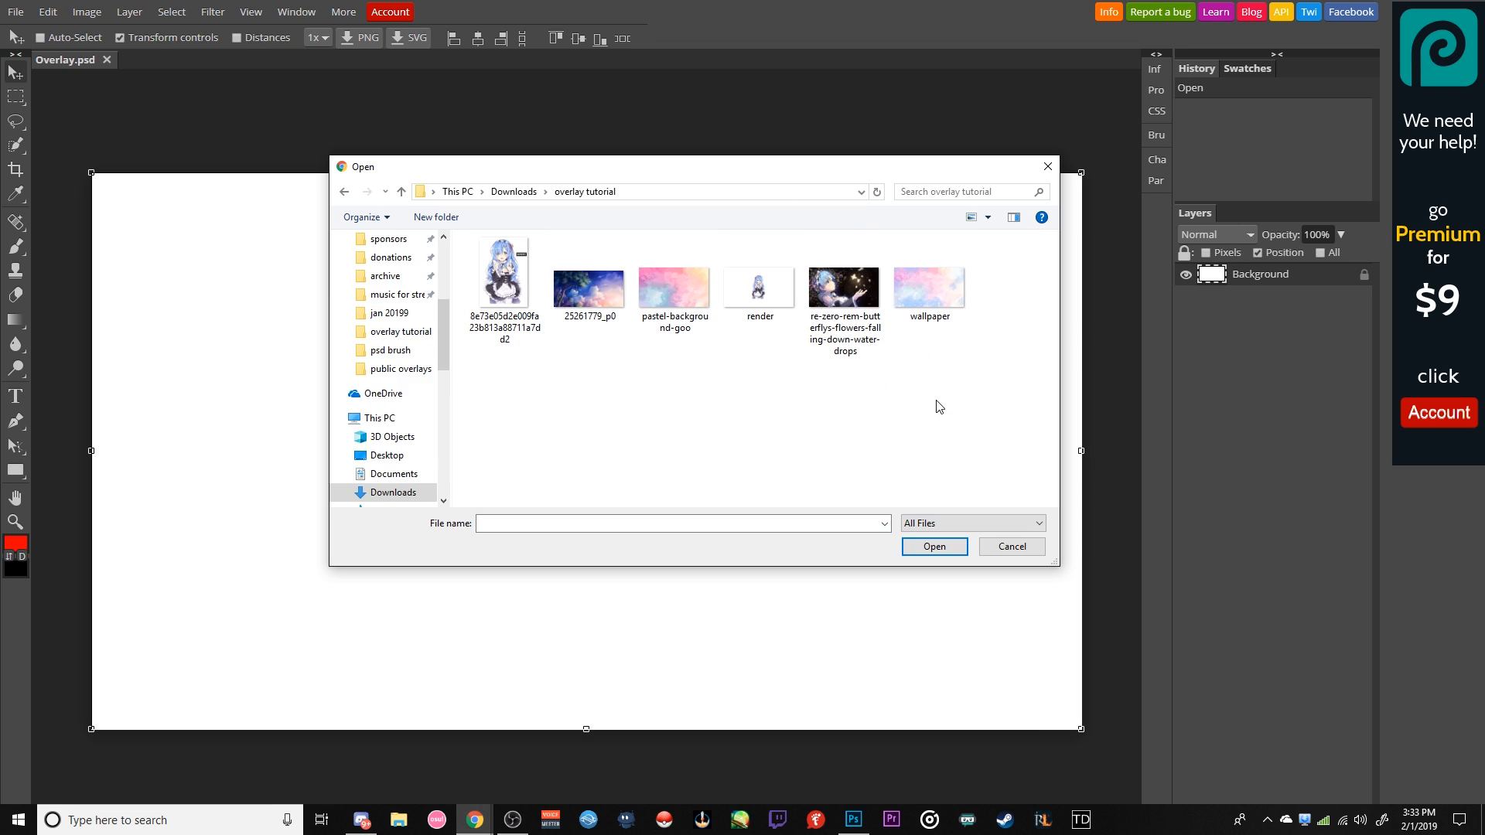
double_click(950, 297)
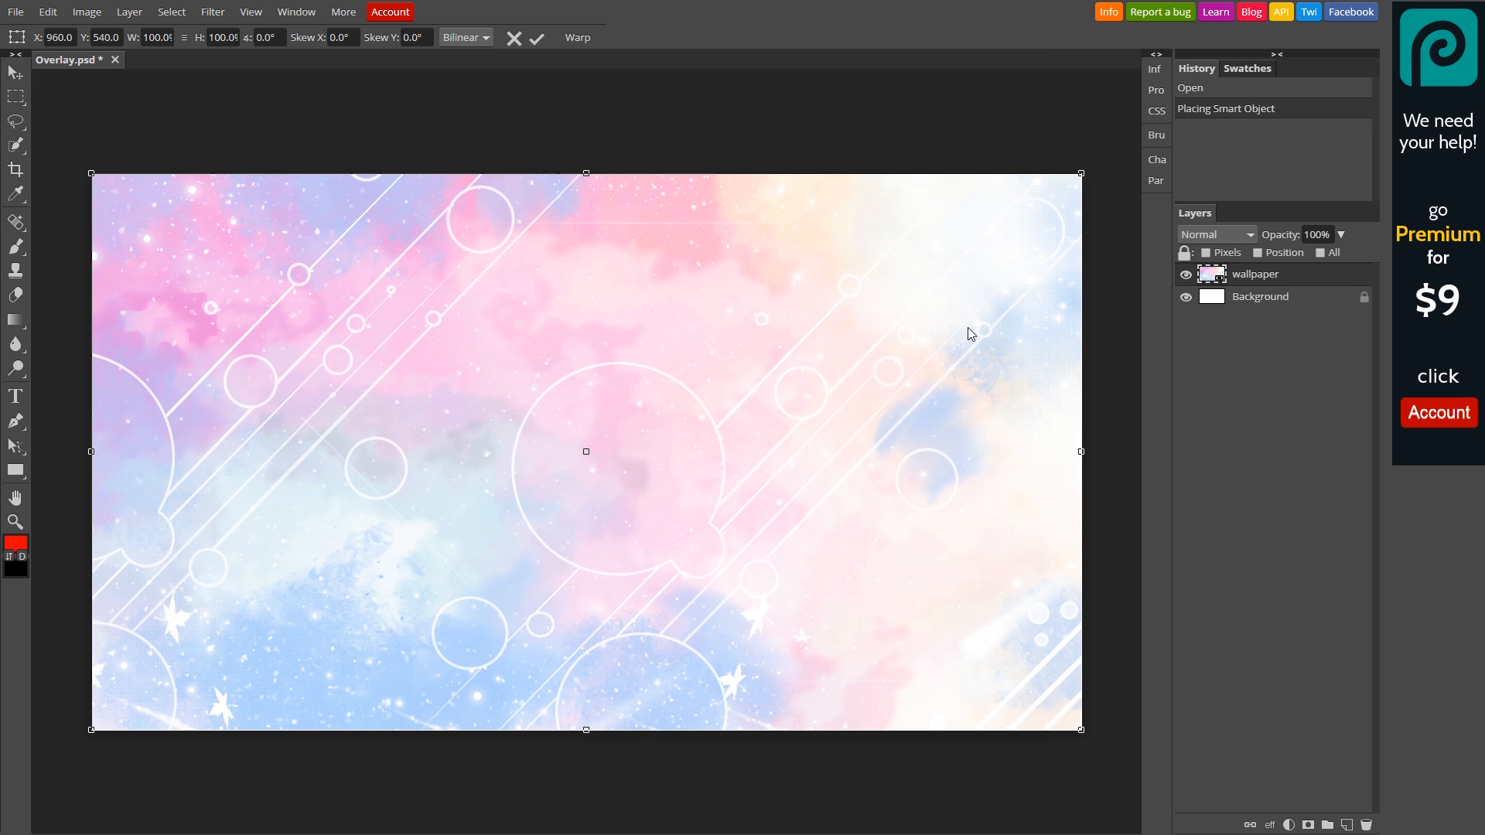
key(Return)
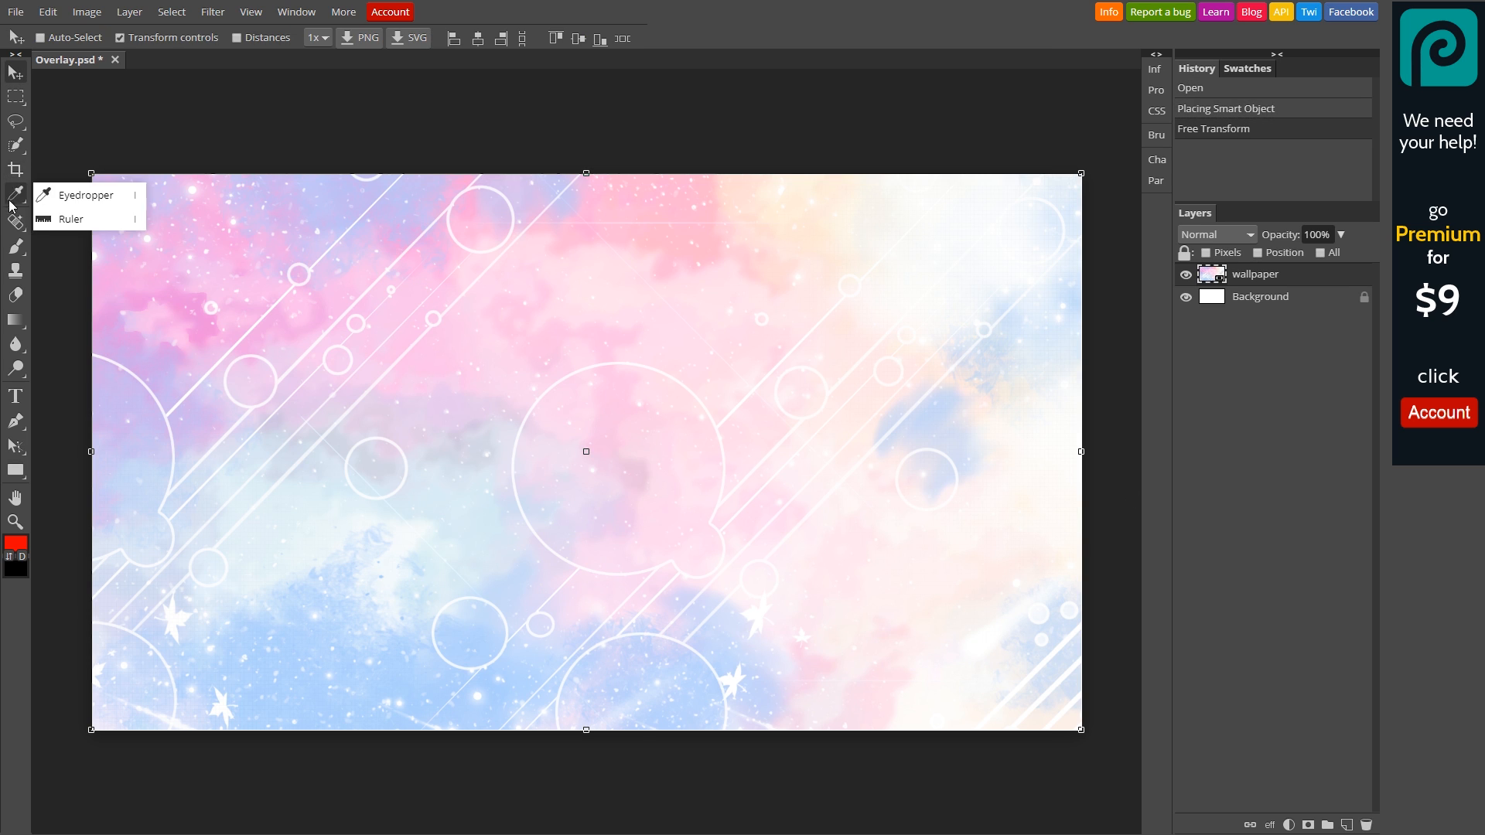
Step: Draw a red rectangle with a fixed ratio of 1920 to 1080 on the upper middle part of the wallpaper
mouse_move(7, 364)
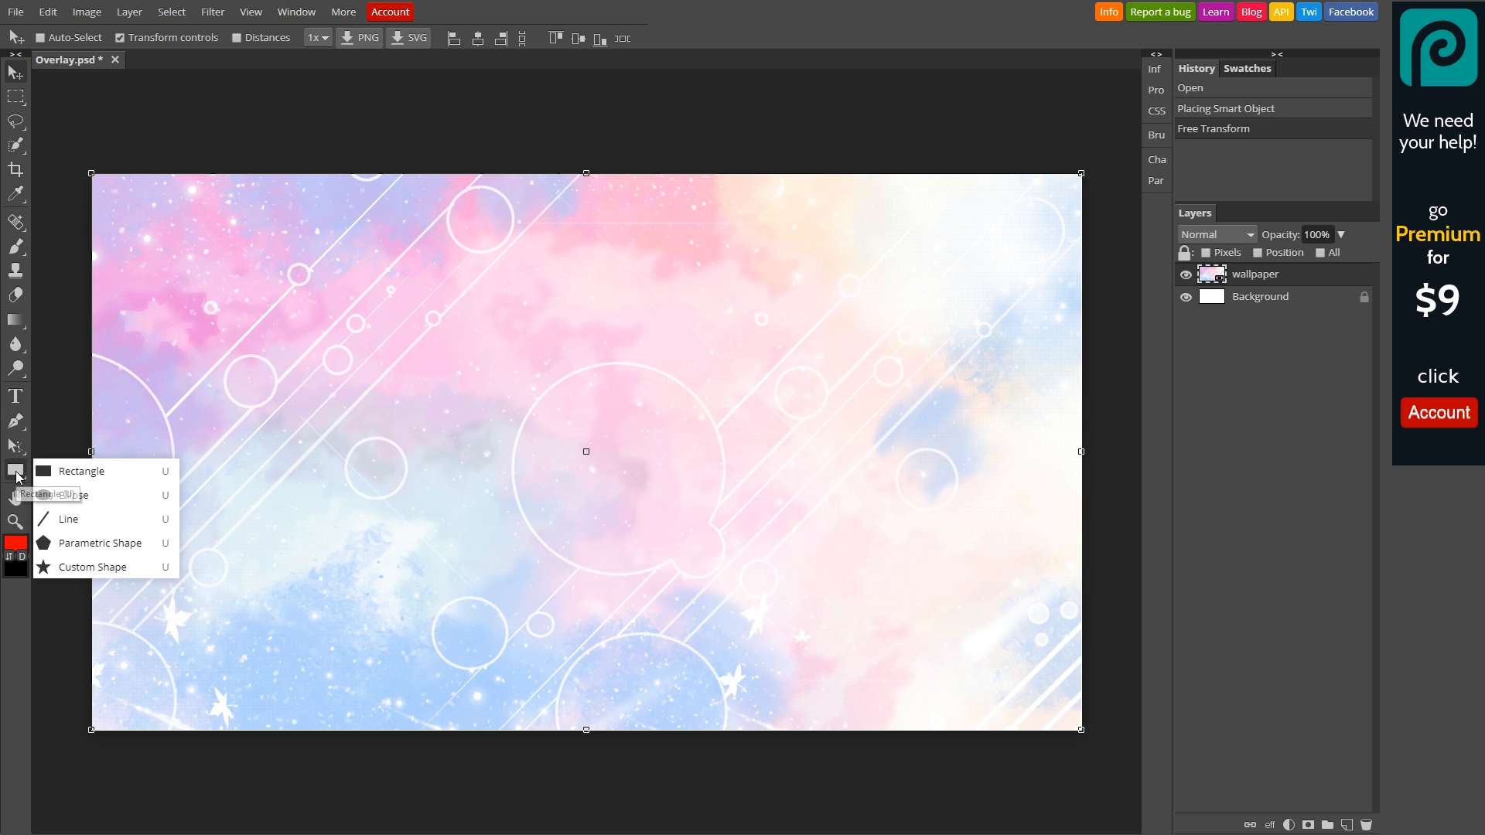
click(16, 471)
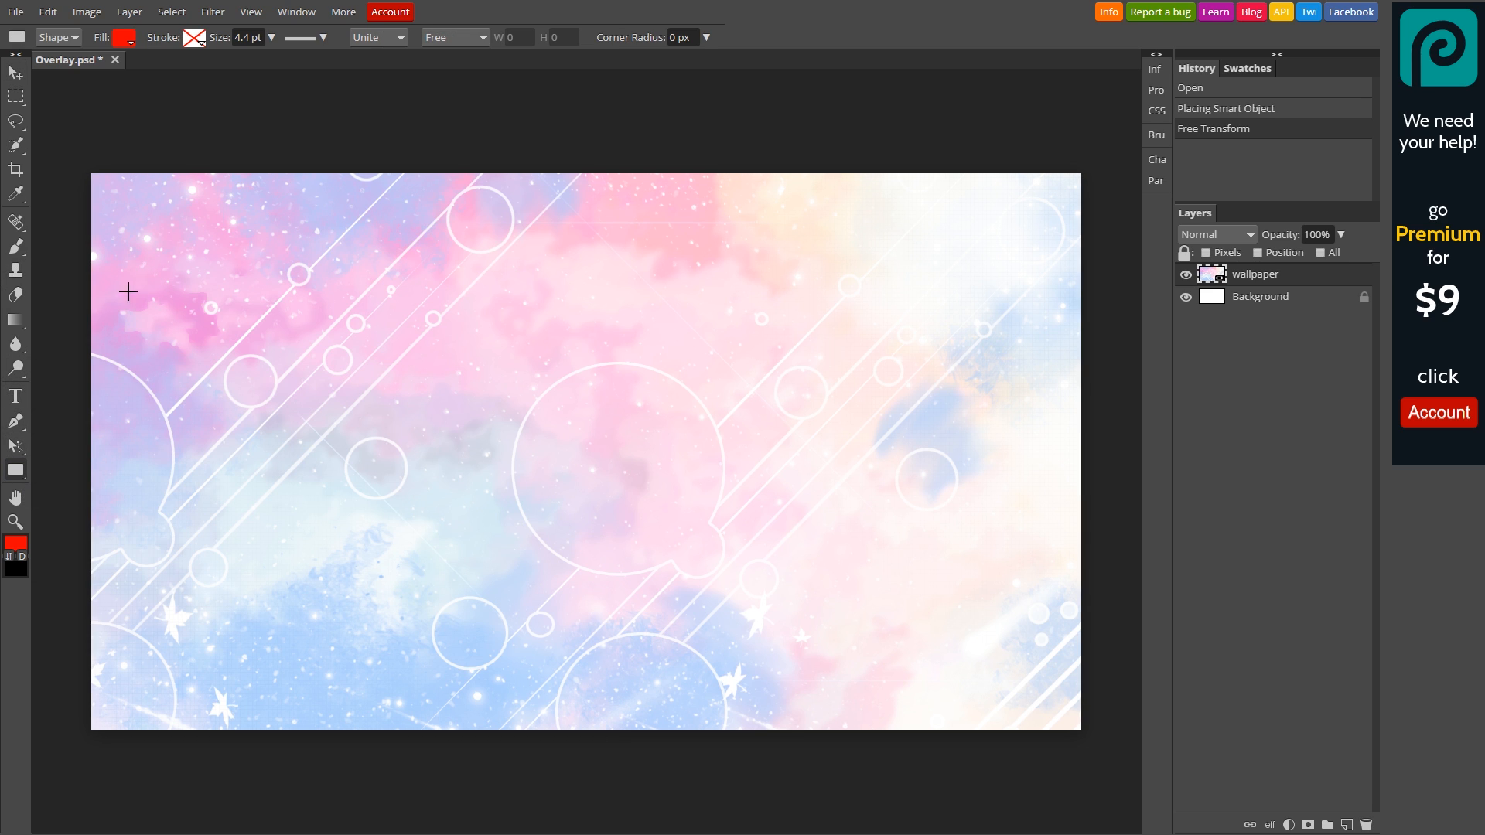
mouse_move(16, 478)
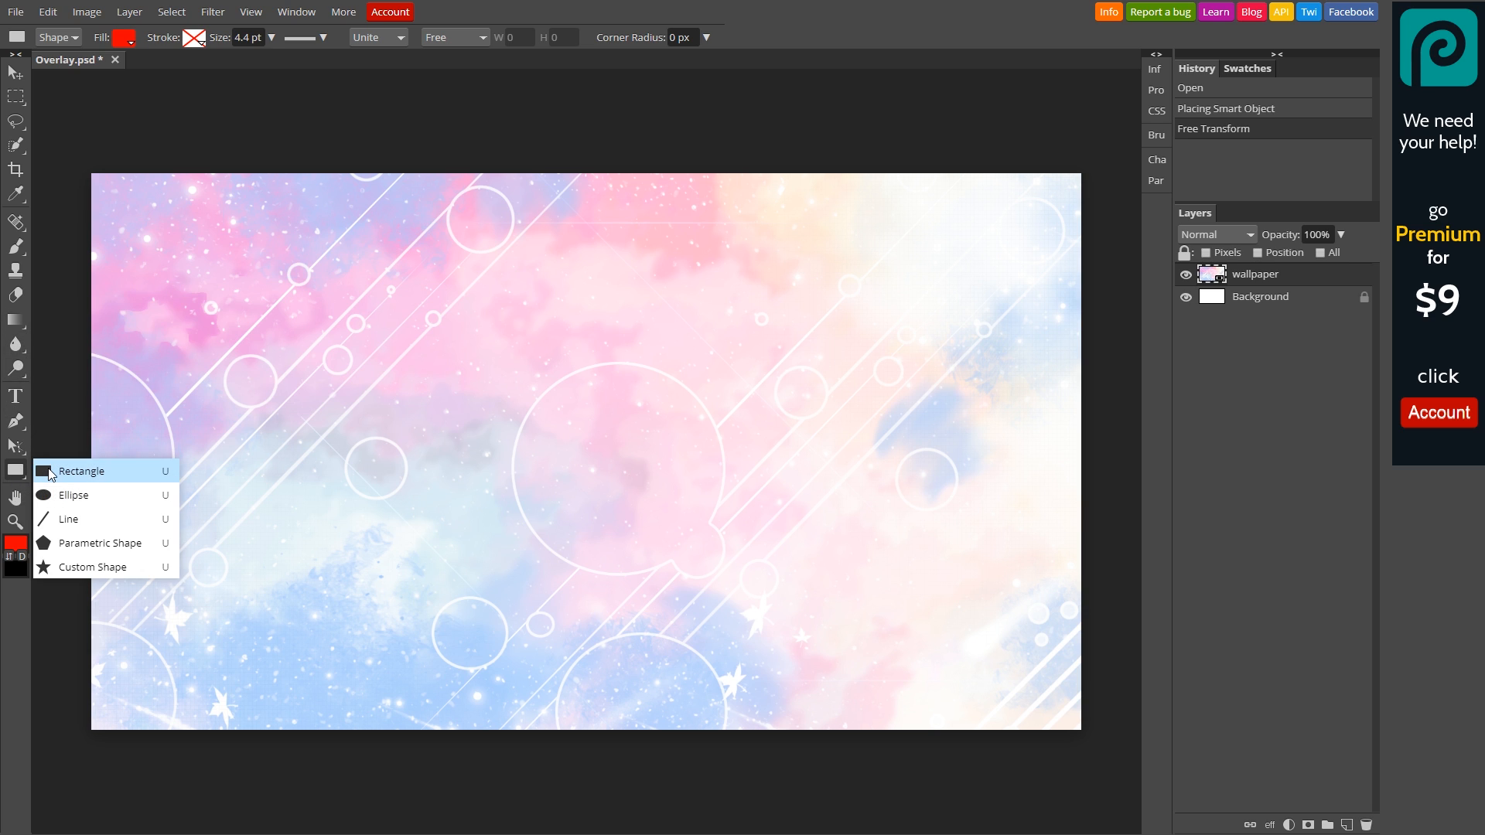
click(50, 472)
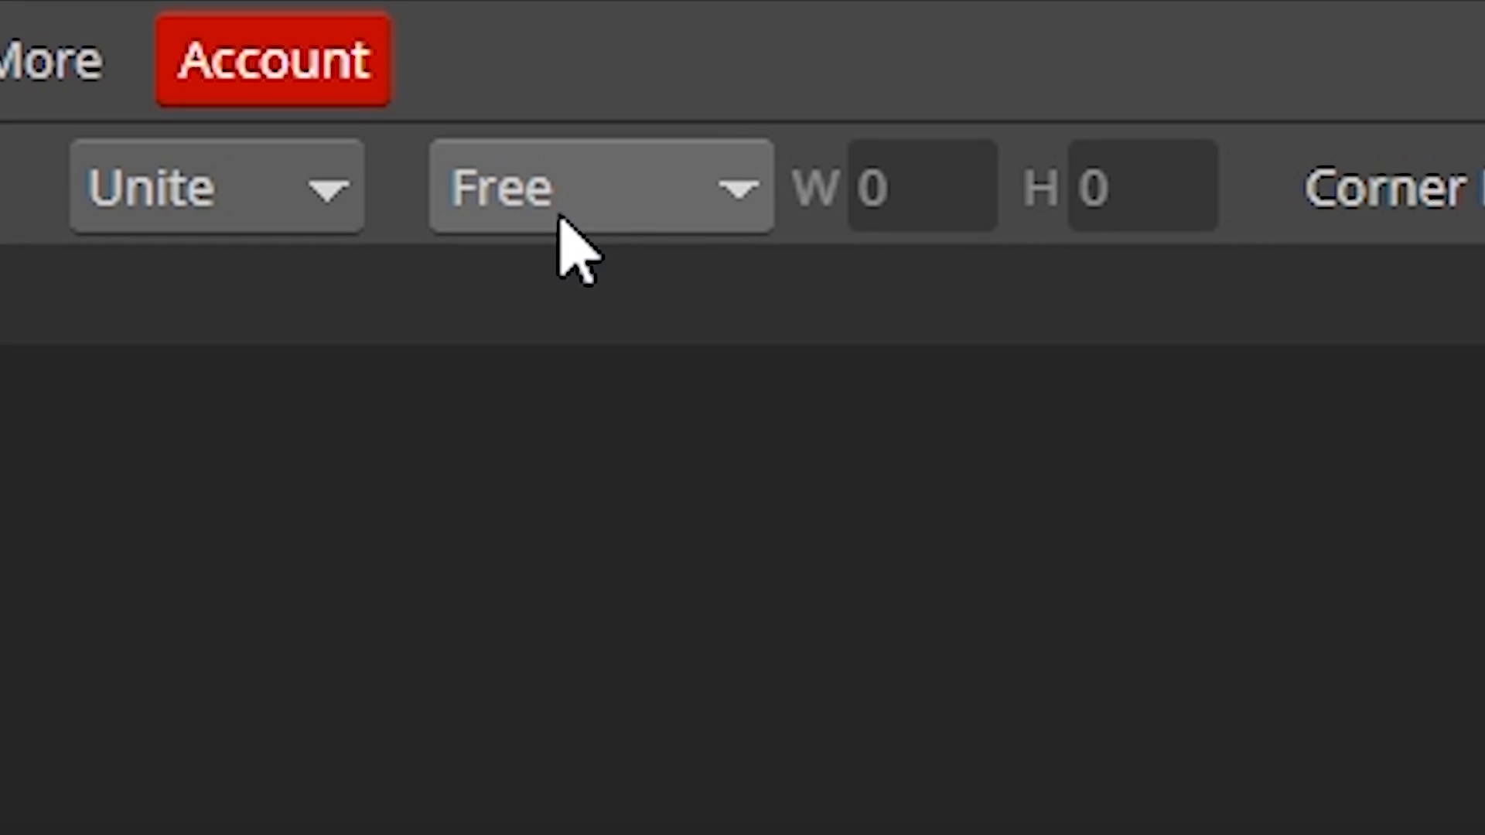
click(630, 202)
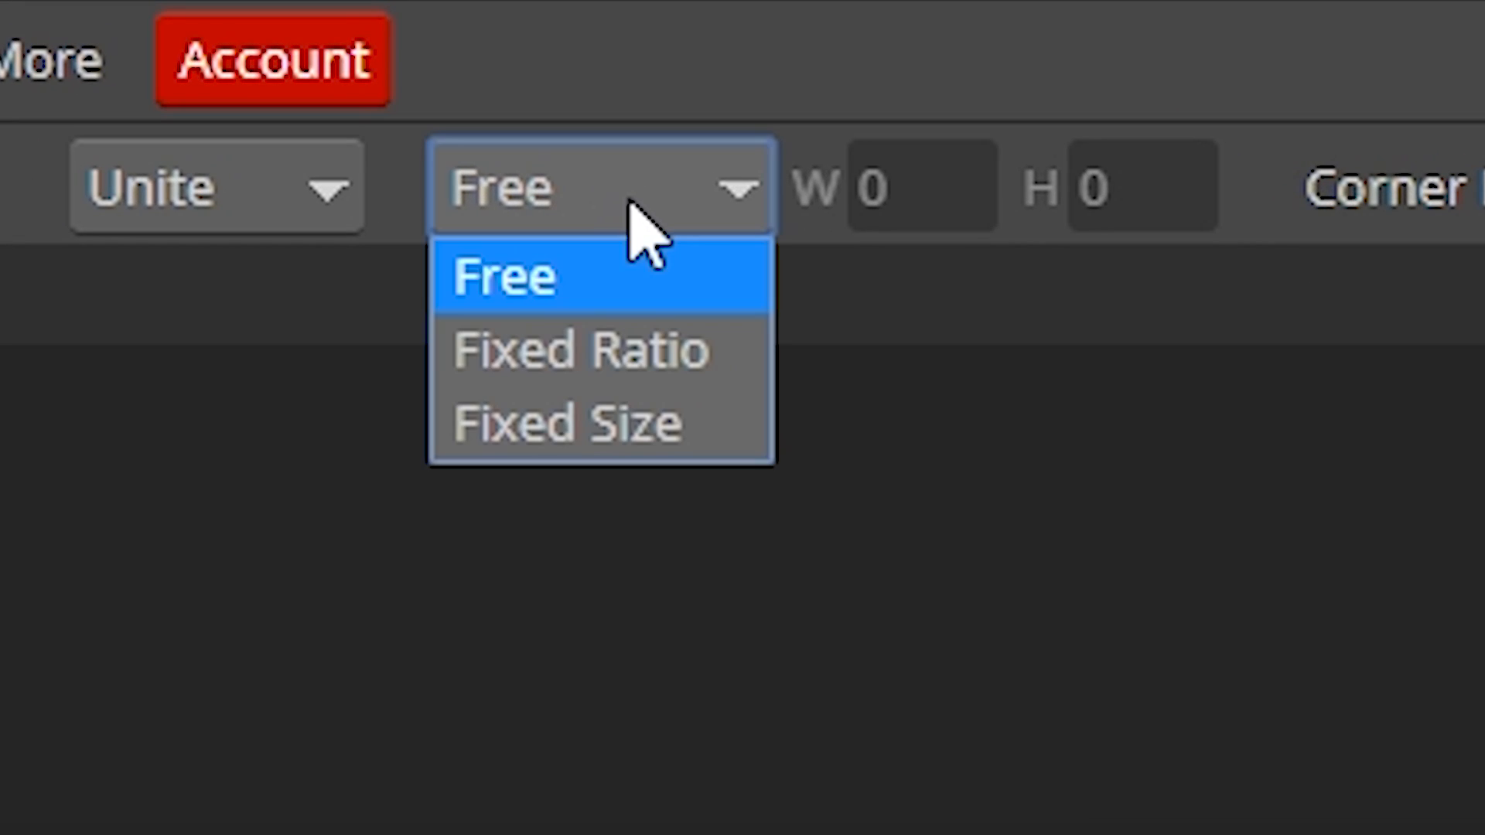
click(597, 344)
double_click(941, 165)
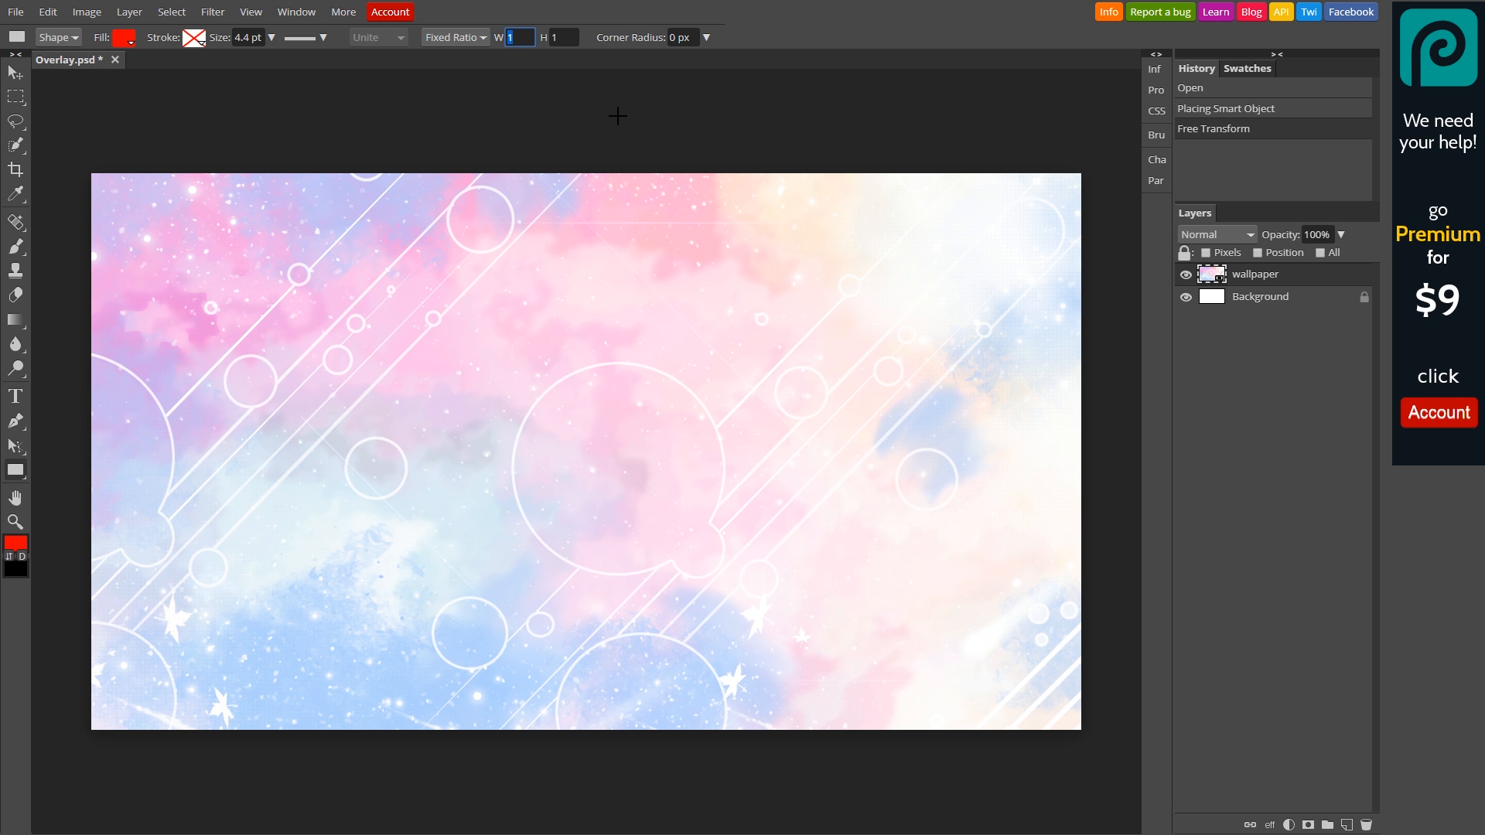
text(1920)
key(Tab)
text(1080)
drag(340, 277, 643, 503)
click(454, 37)
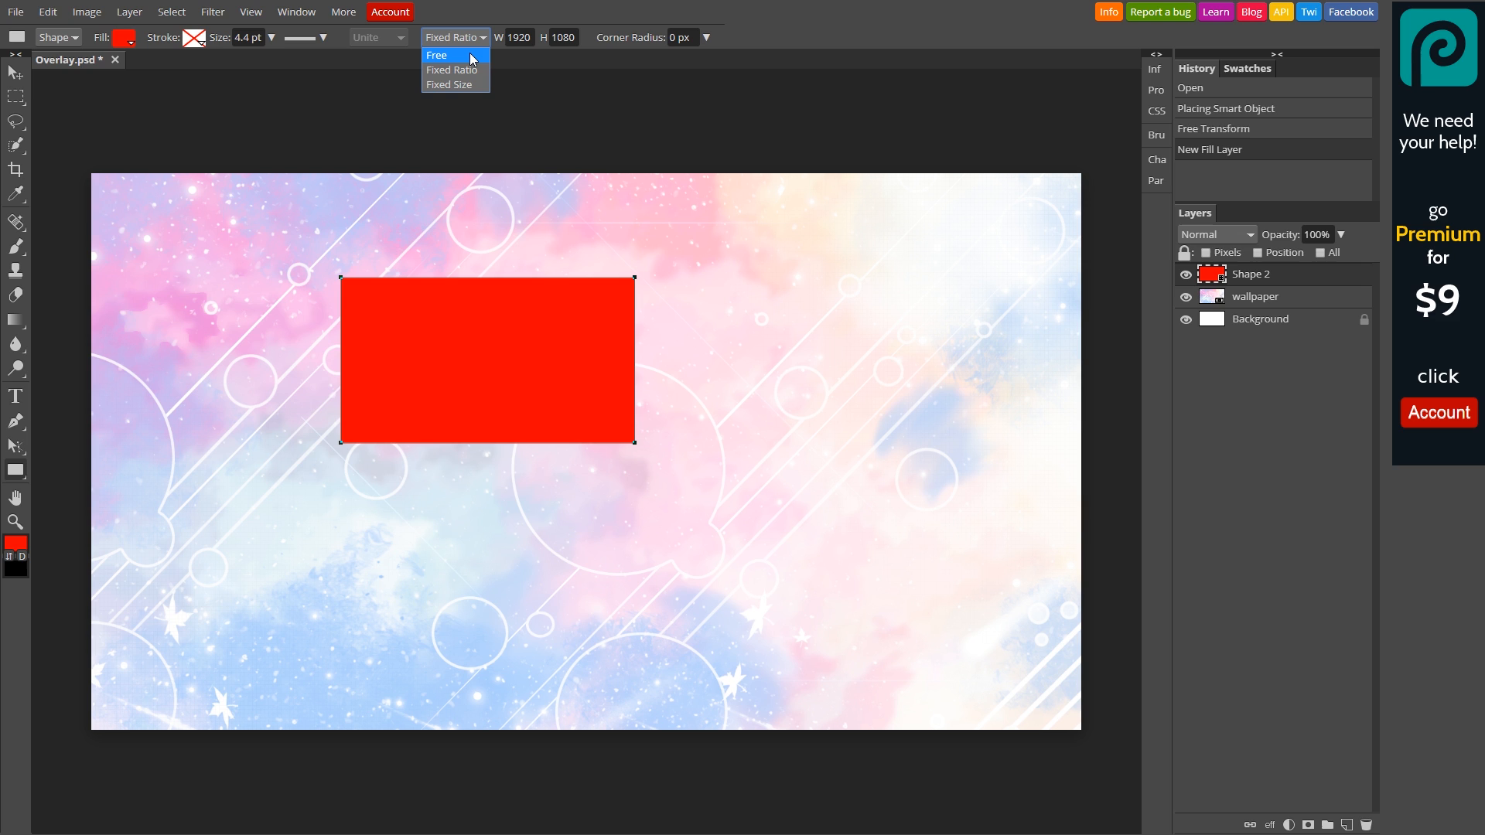
click(473, 58)
drag(744, 310, 1050, 628)
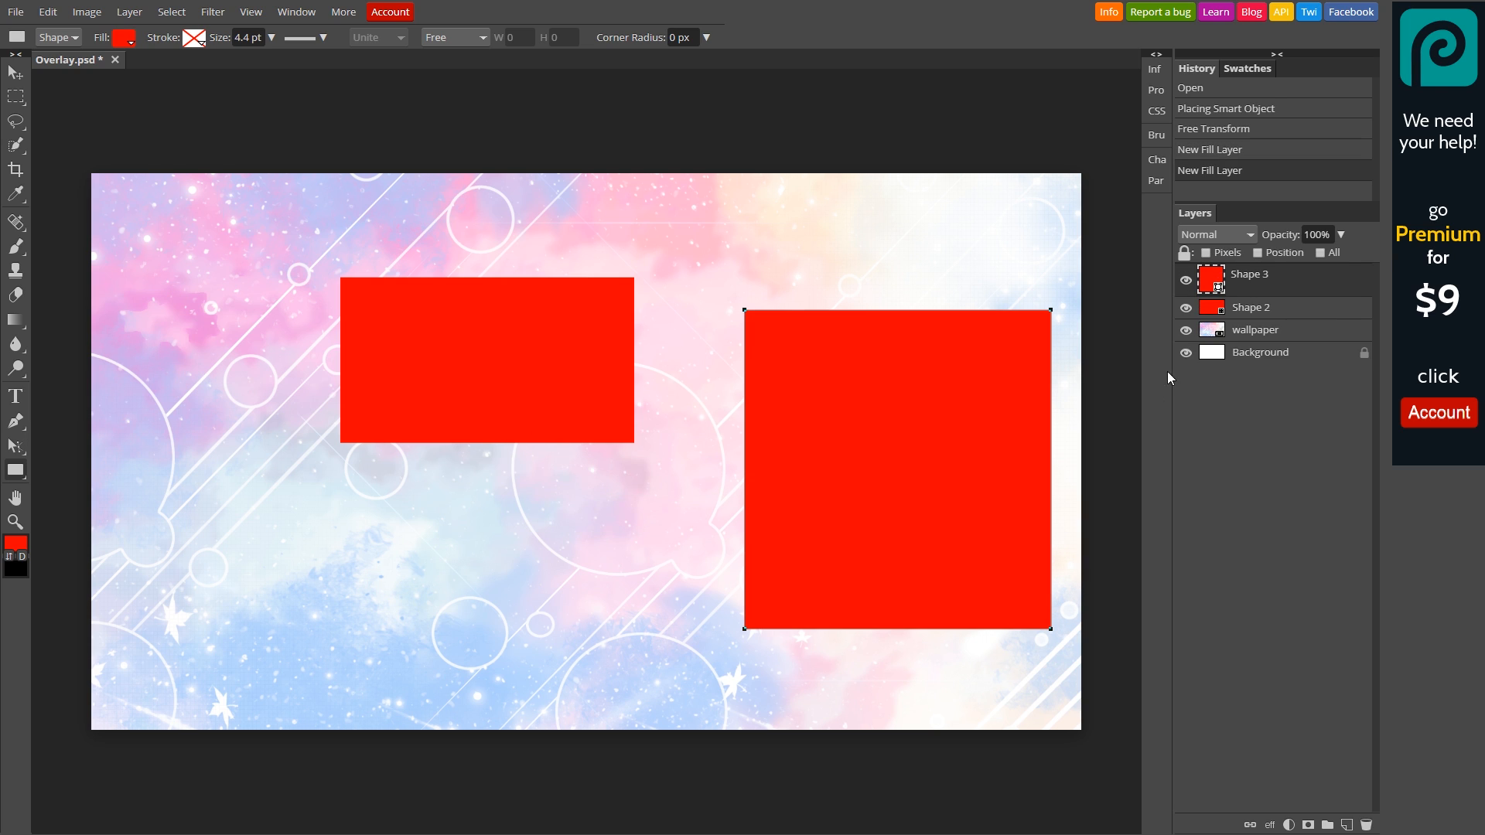
key(Delete)
drag(726, 325, 1035, 602)
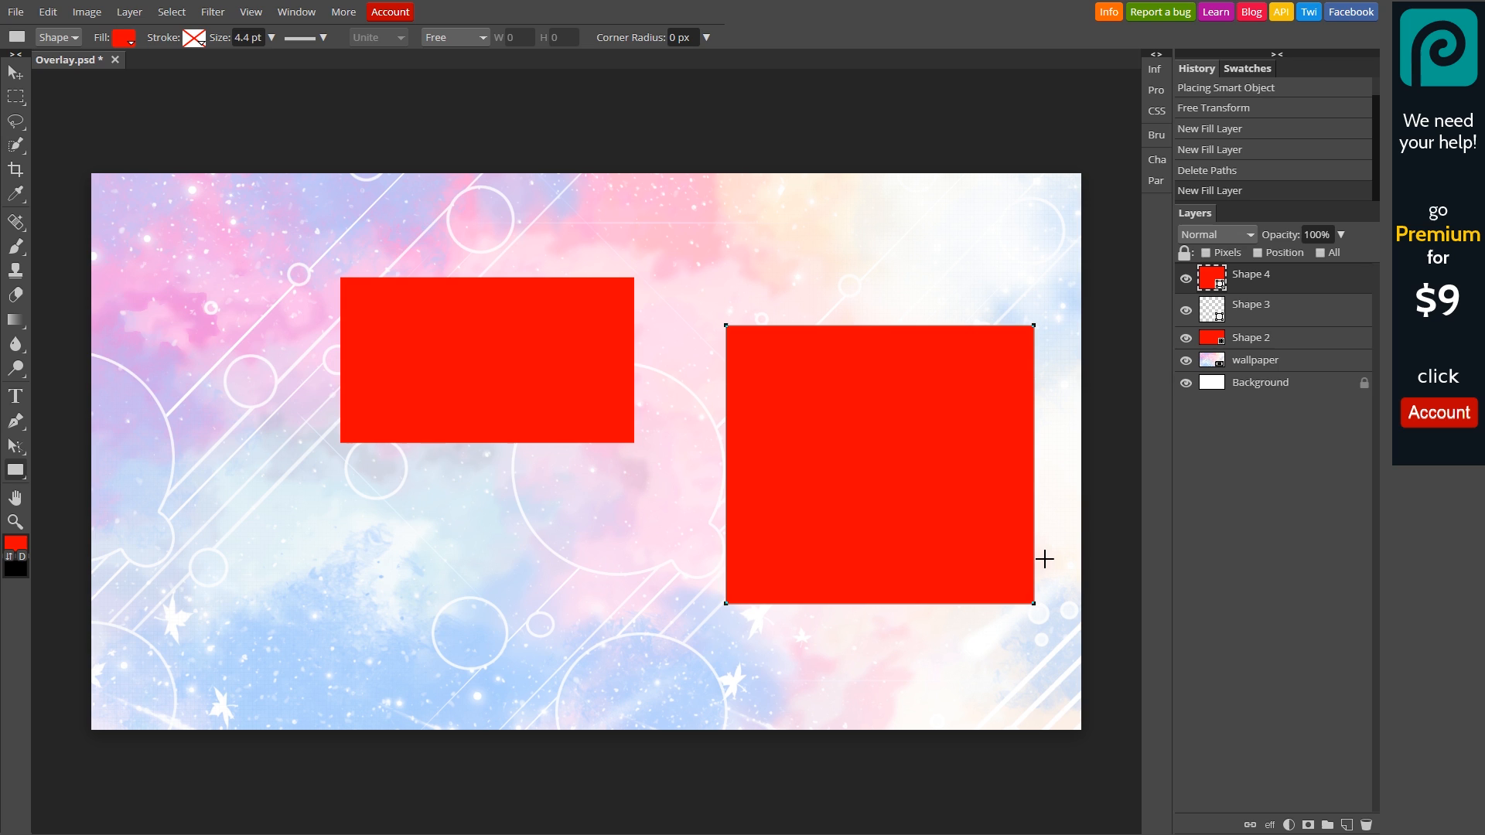
key(Delete)
click(1366, 824)
click(1366, 825)
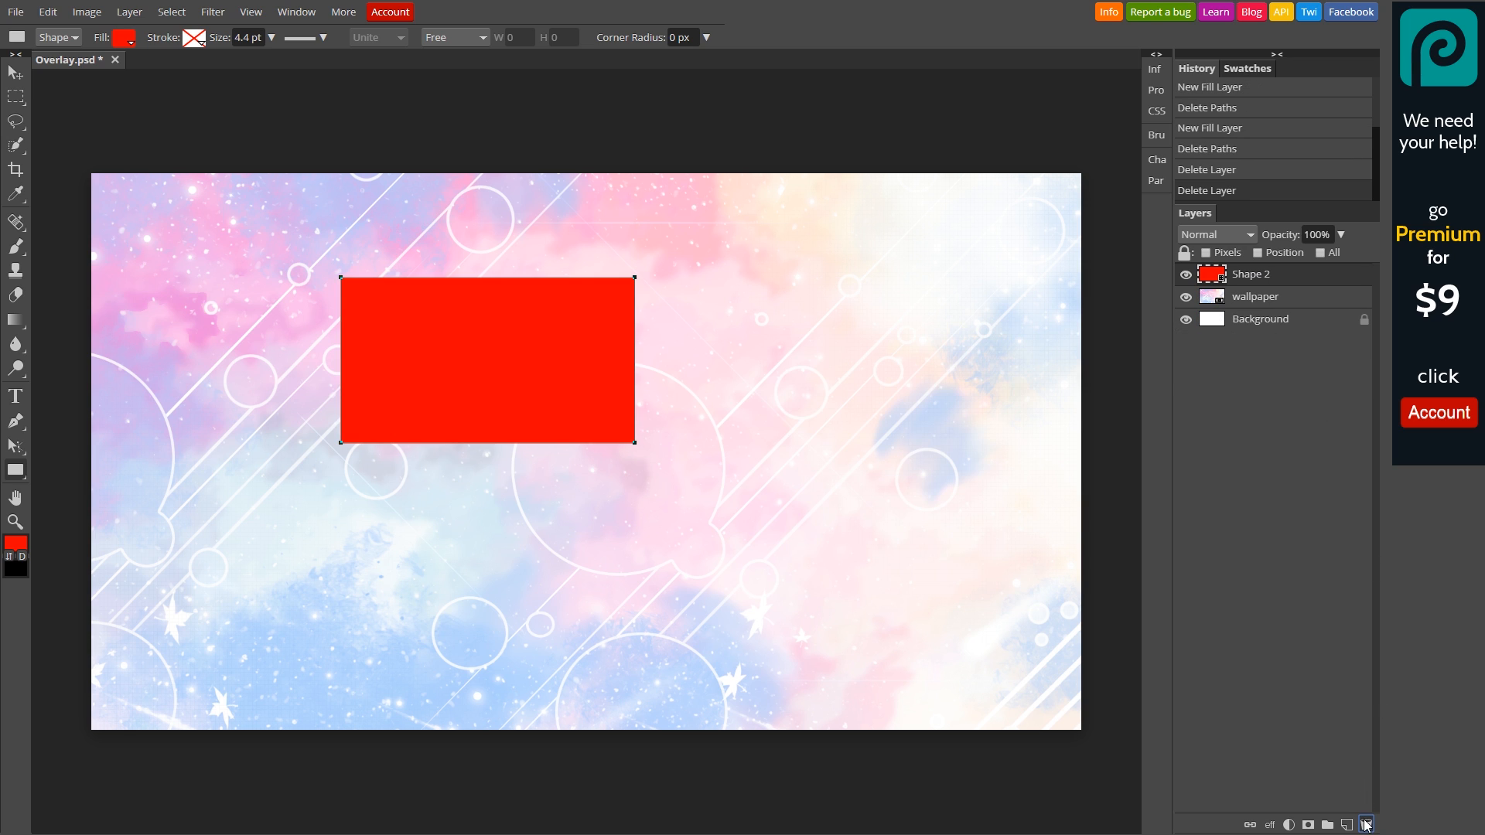
Step: Move the red rectangle flush into the upper-left corner of the canvas
drag(471, 321, 221, 217)
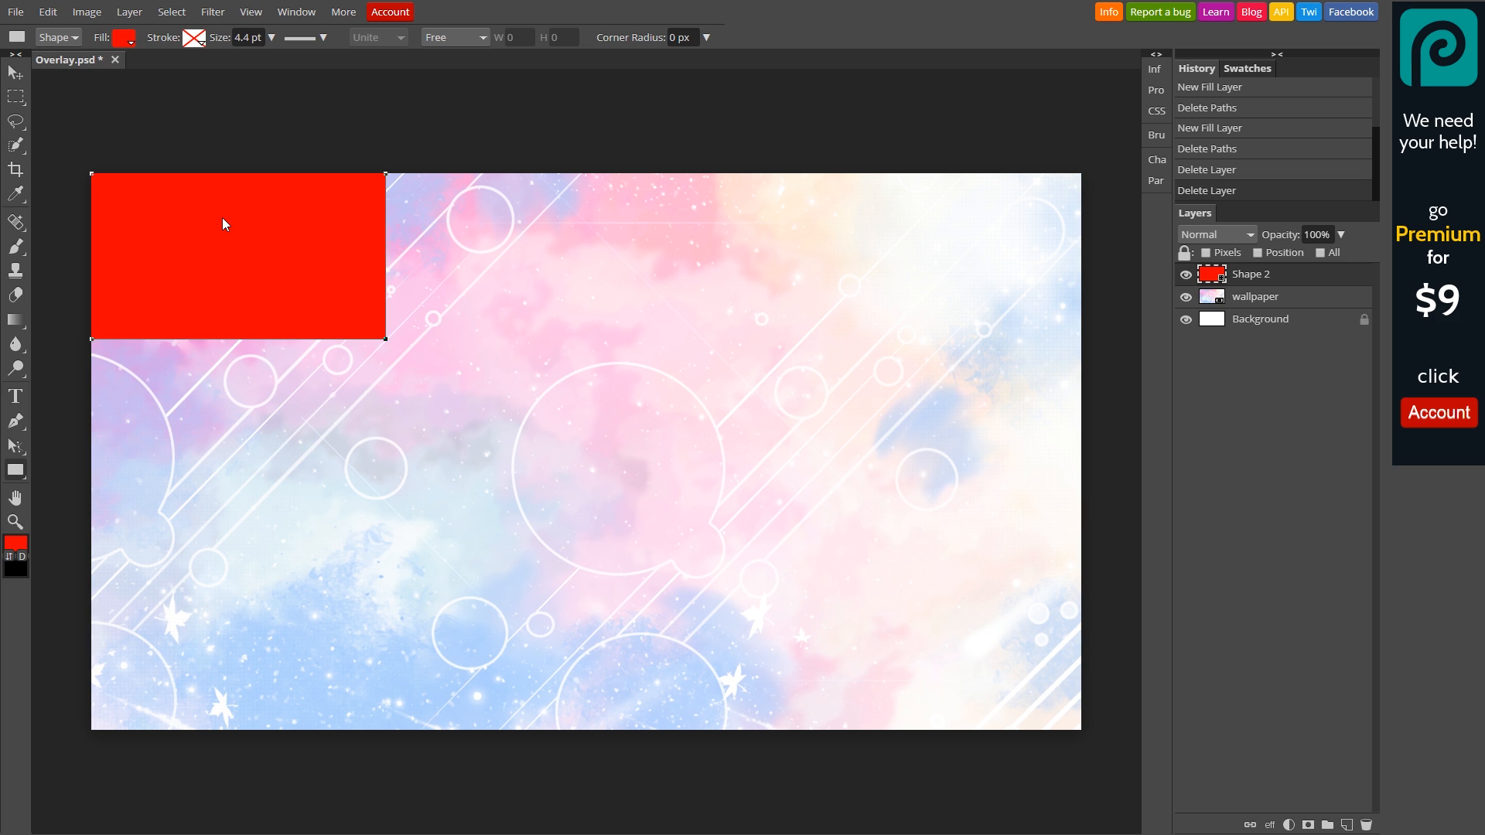
mouse_move(225, 225)
mouse_down()
mouse_move(243, 235)
mouse_move(227, 222)
mouse_up()
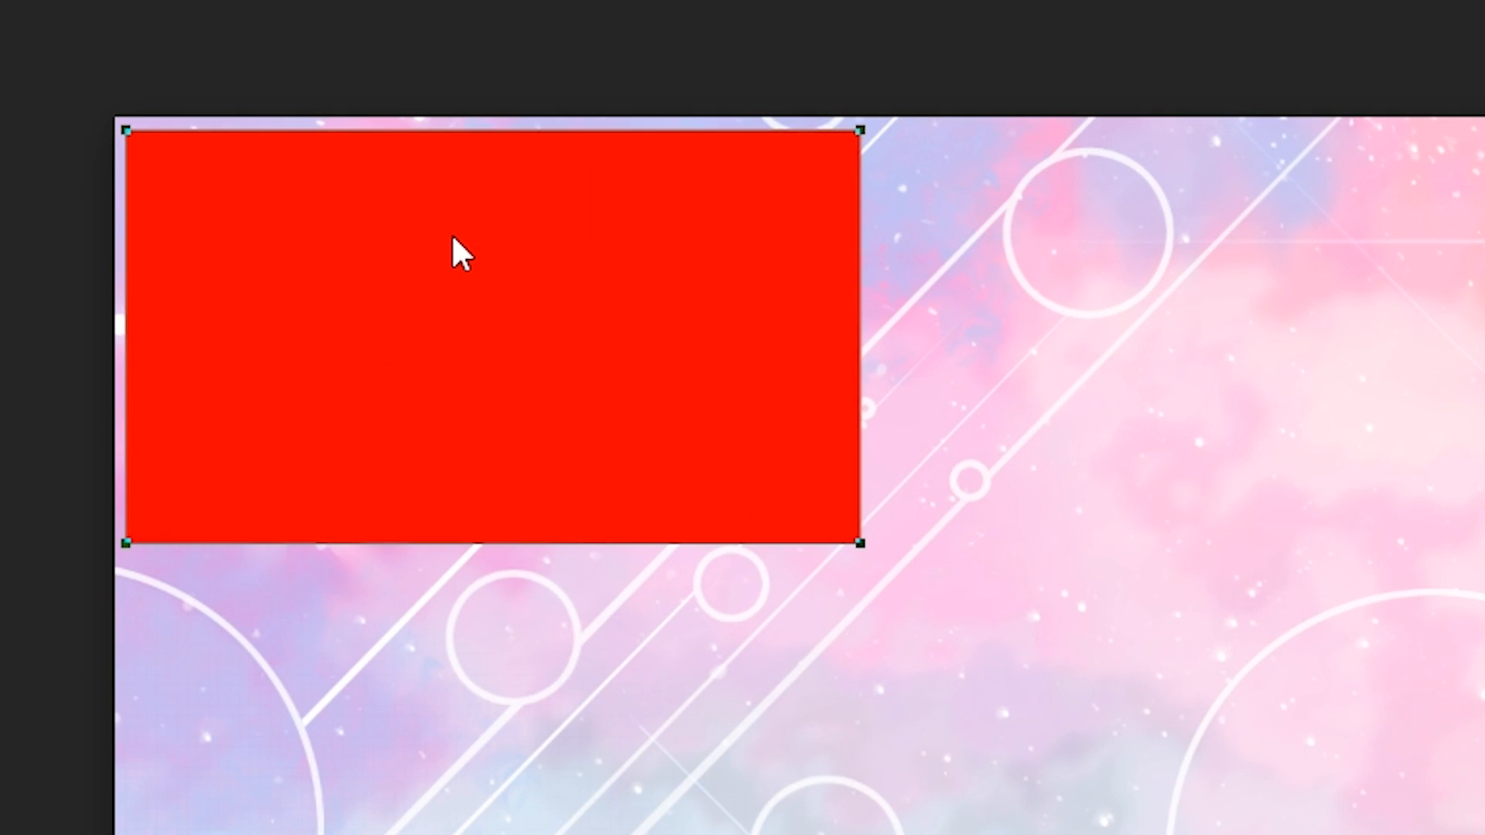
drag(452, 236, 447, 228)
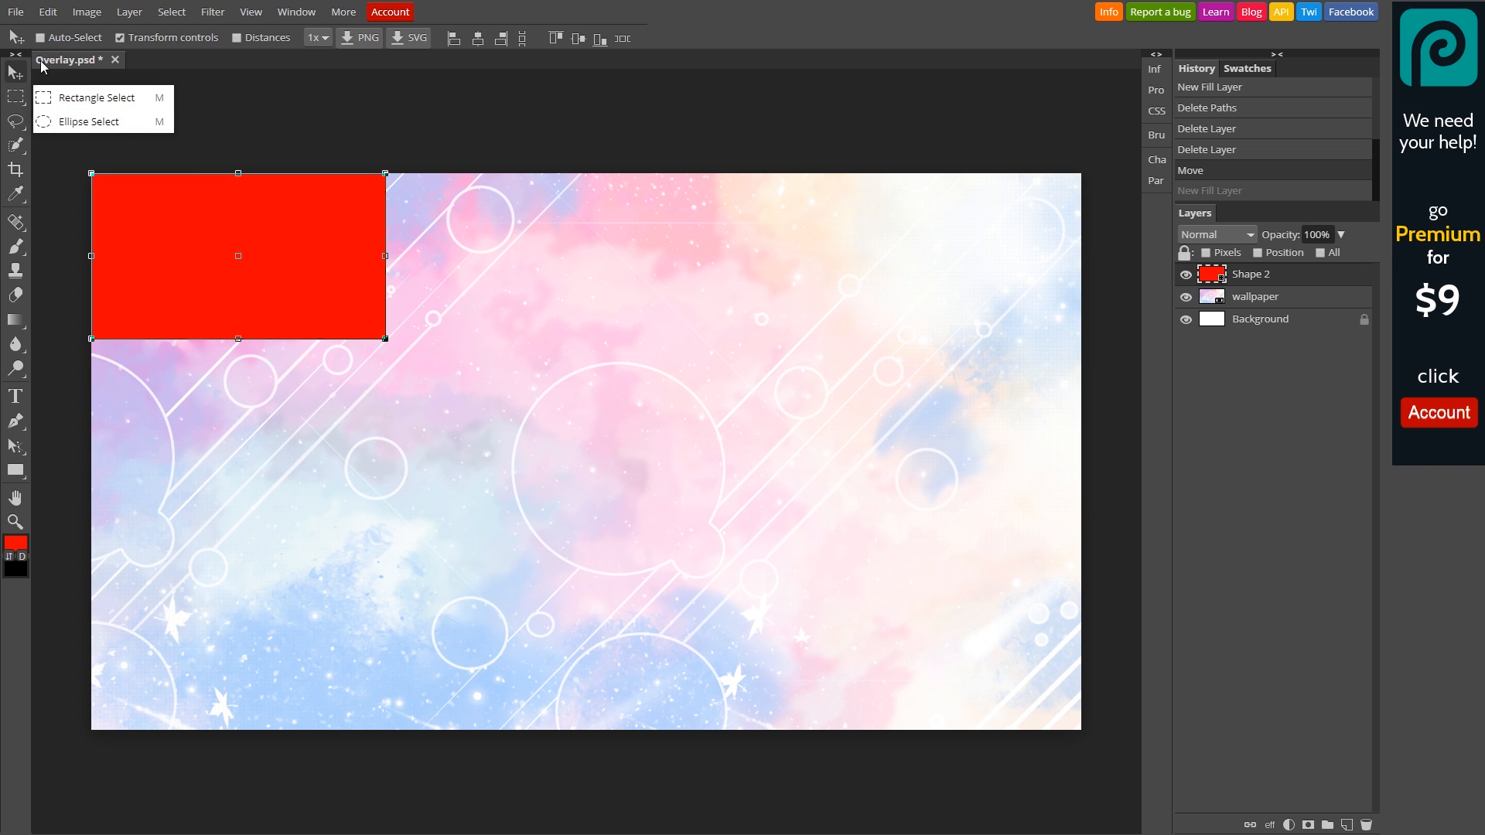
Step: Scale the red rectangle proportionally to about 271.9% with its upper-left corner kept in the canvas corner
click(78, 359)
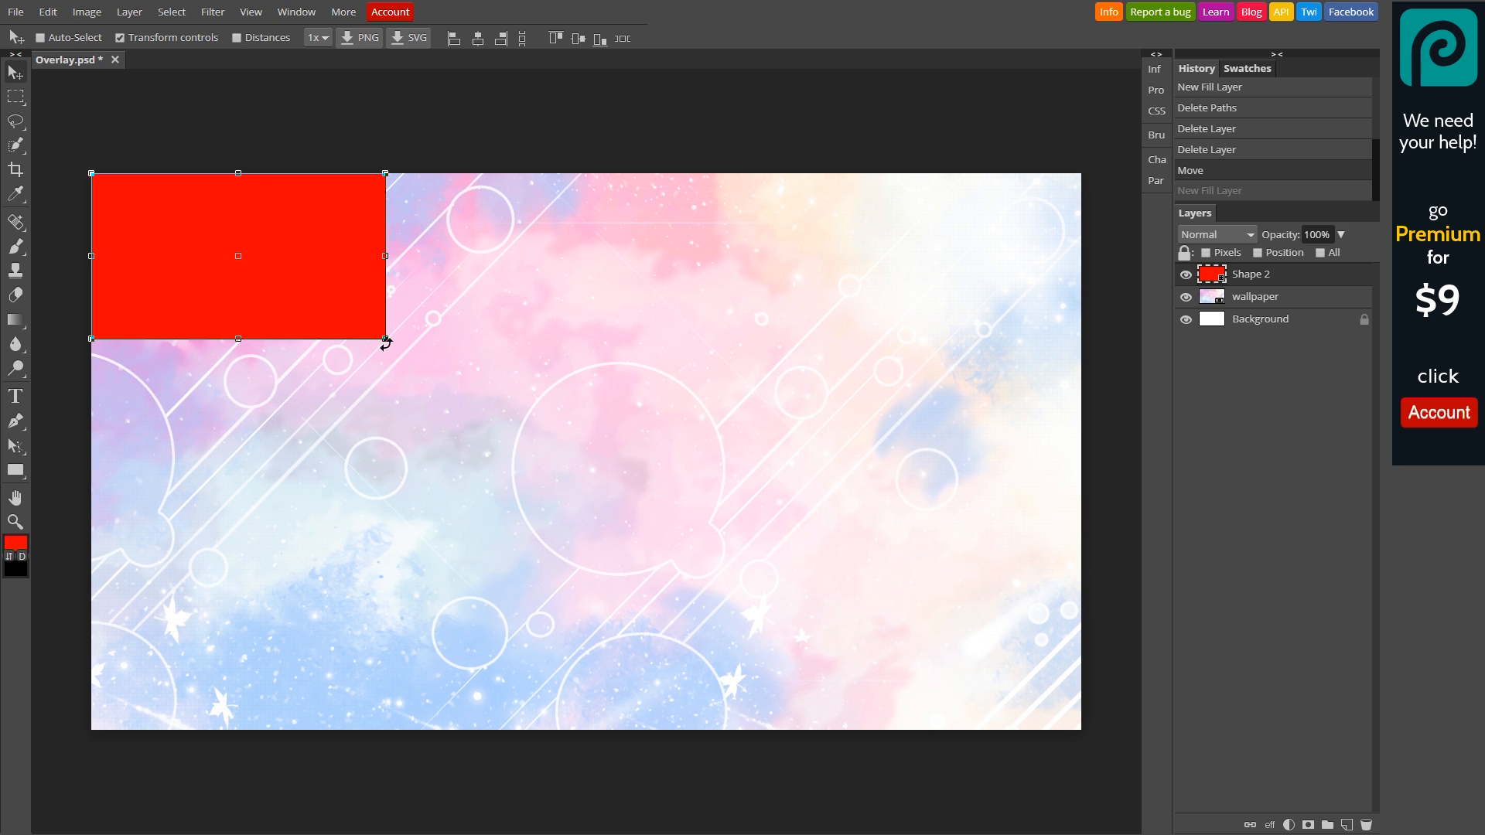
drag(386, 340, 889, 749)
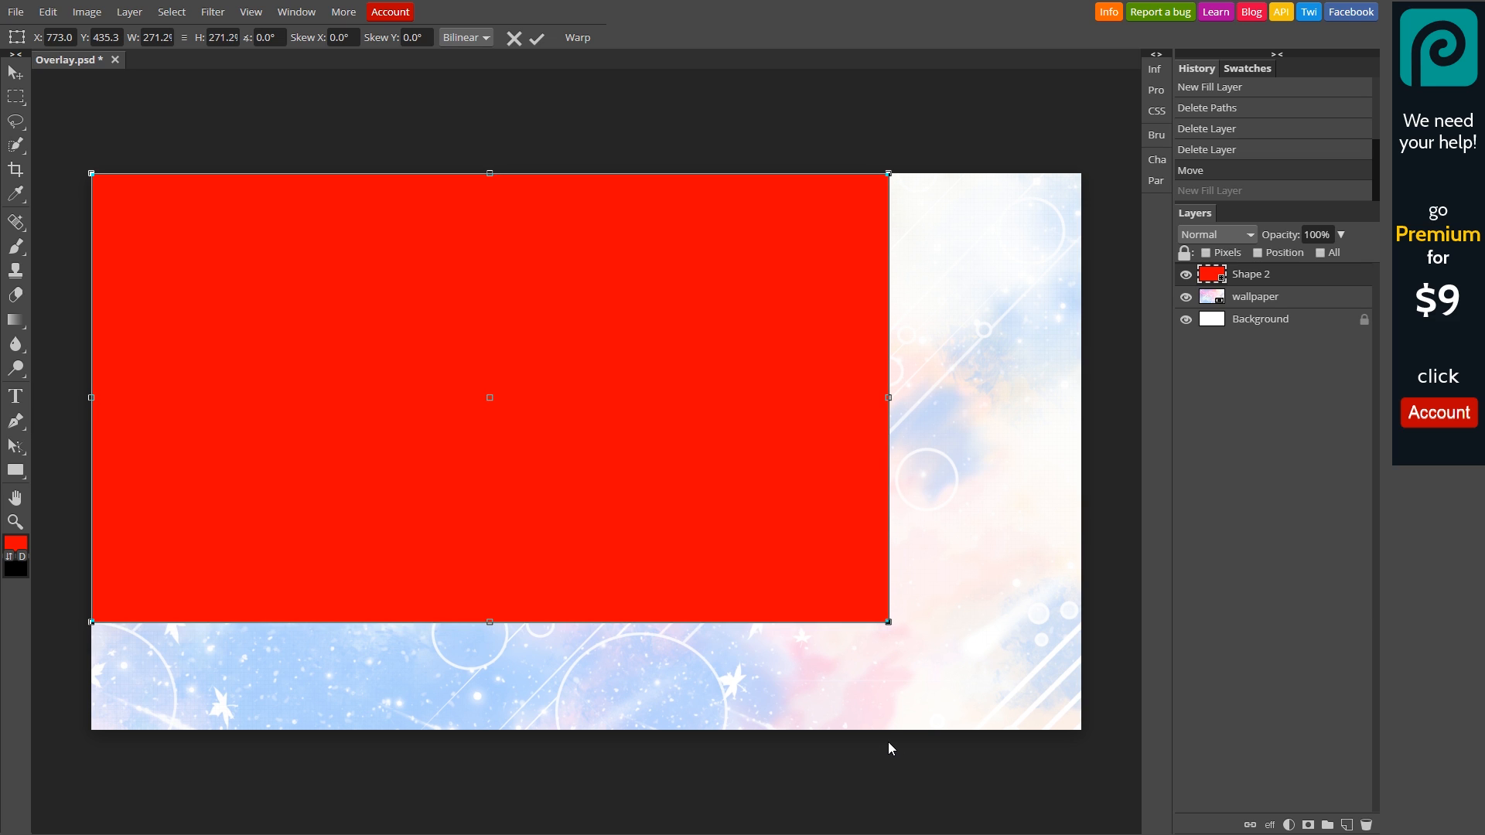
drag(889, 748, 891, 749)
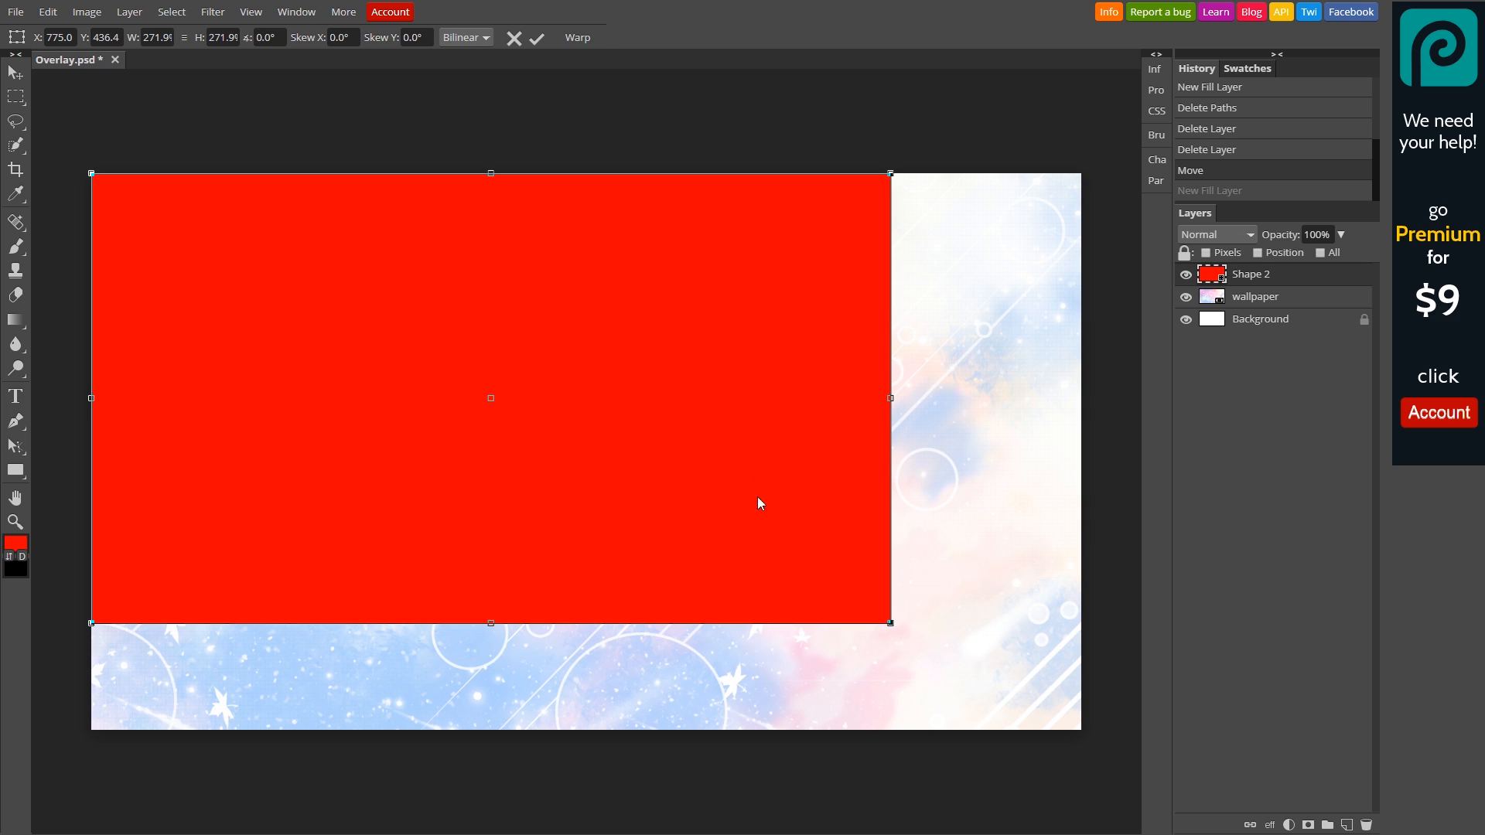
key(Return)
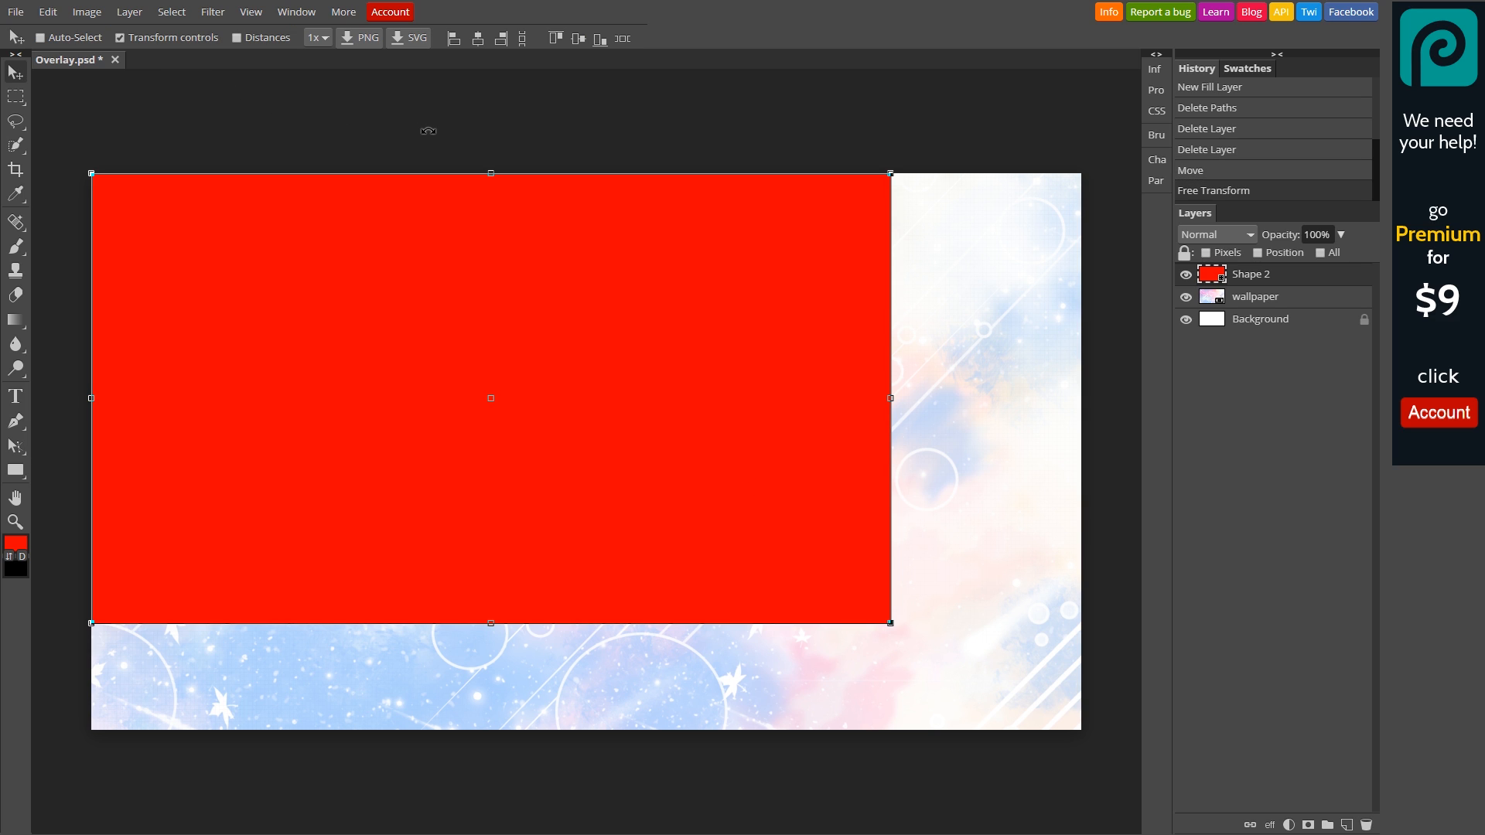
key(shift+Down)
key(shift+Up)
key(shift+Down)
key(shift+Up)
key(shift+Right)
key(shift+Left)
key(shift+Down)
key(shift+Up)
key(shift+Right)
key(shift+Down)
key(shift+Left)
key(shift+Left)
key(shift+Up)
key(shift+Up)
key(shift+Down)
key(shift+Right)
key(Left)
key(shift+Right)
key(shift+Left)
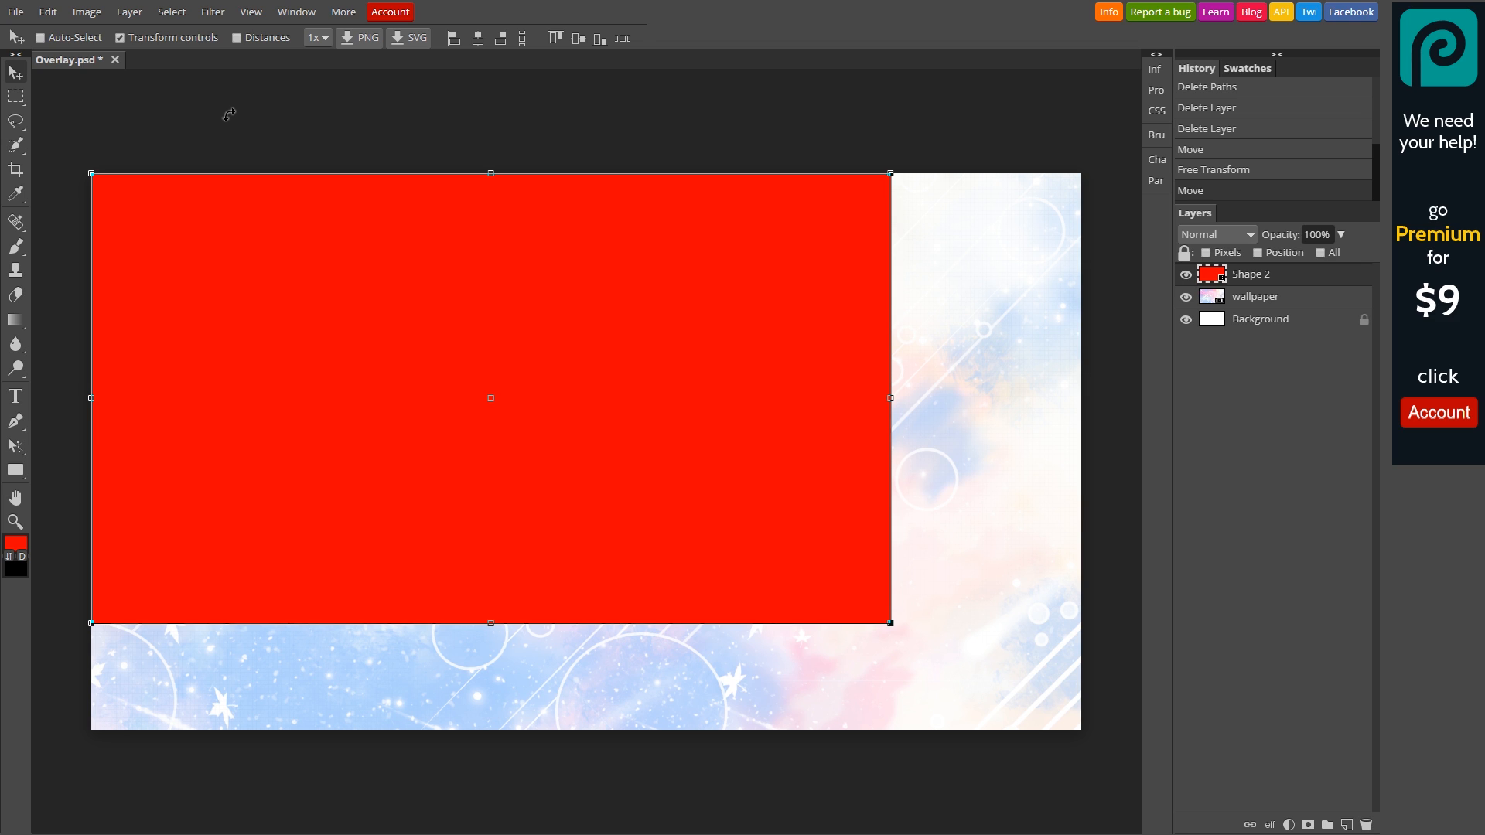
Step: Nudge the red rectangle about 20 px down and 20 px right from the canvas's upper-left corner
key(shift+Down)
key(shift+Down)
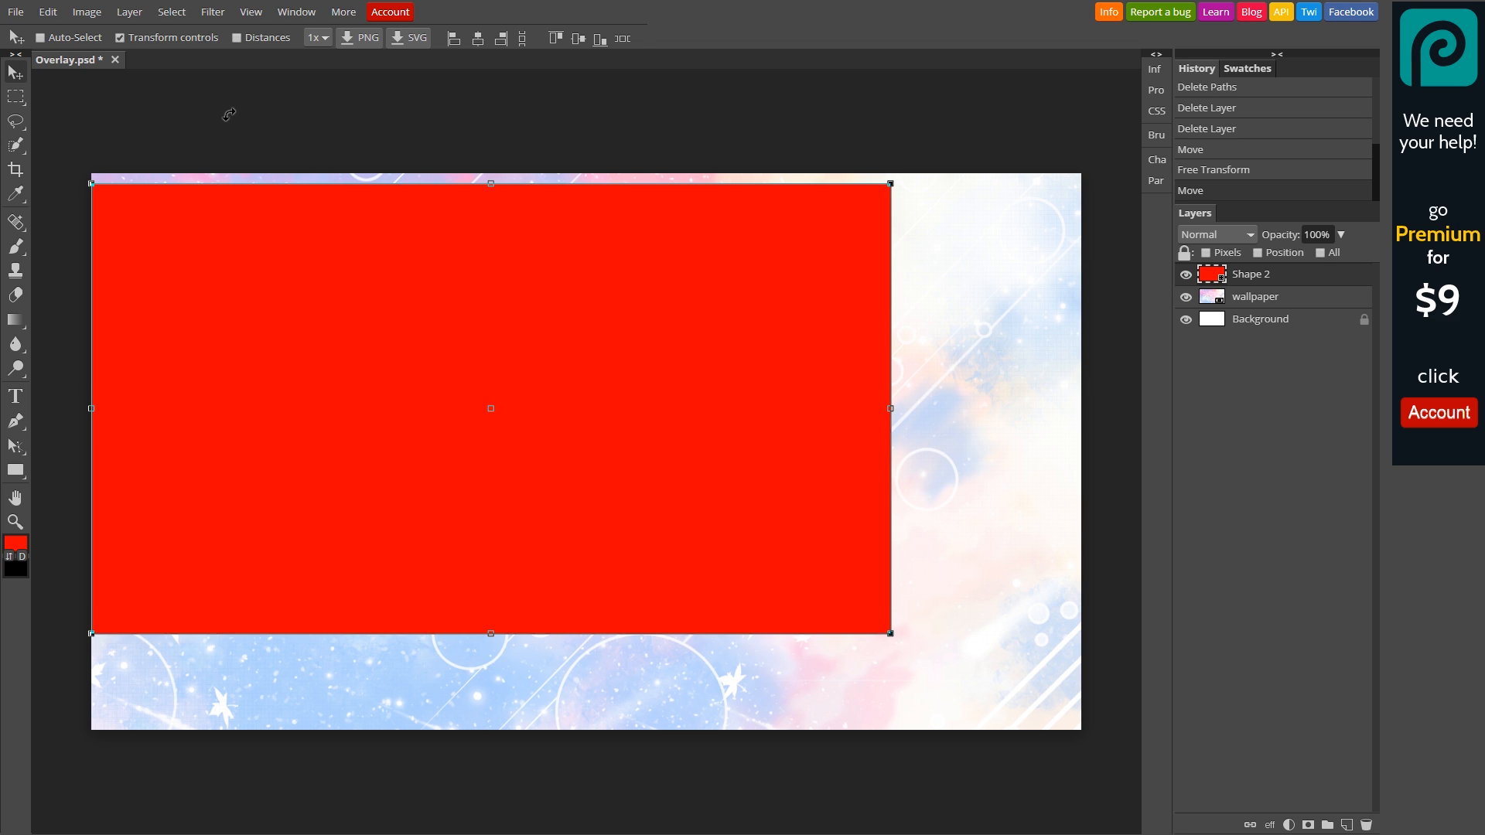
key(shift+Right)
key(shift+Right)
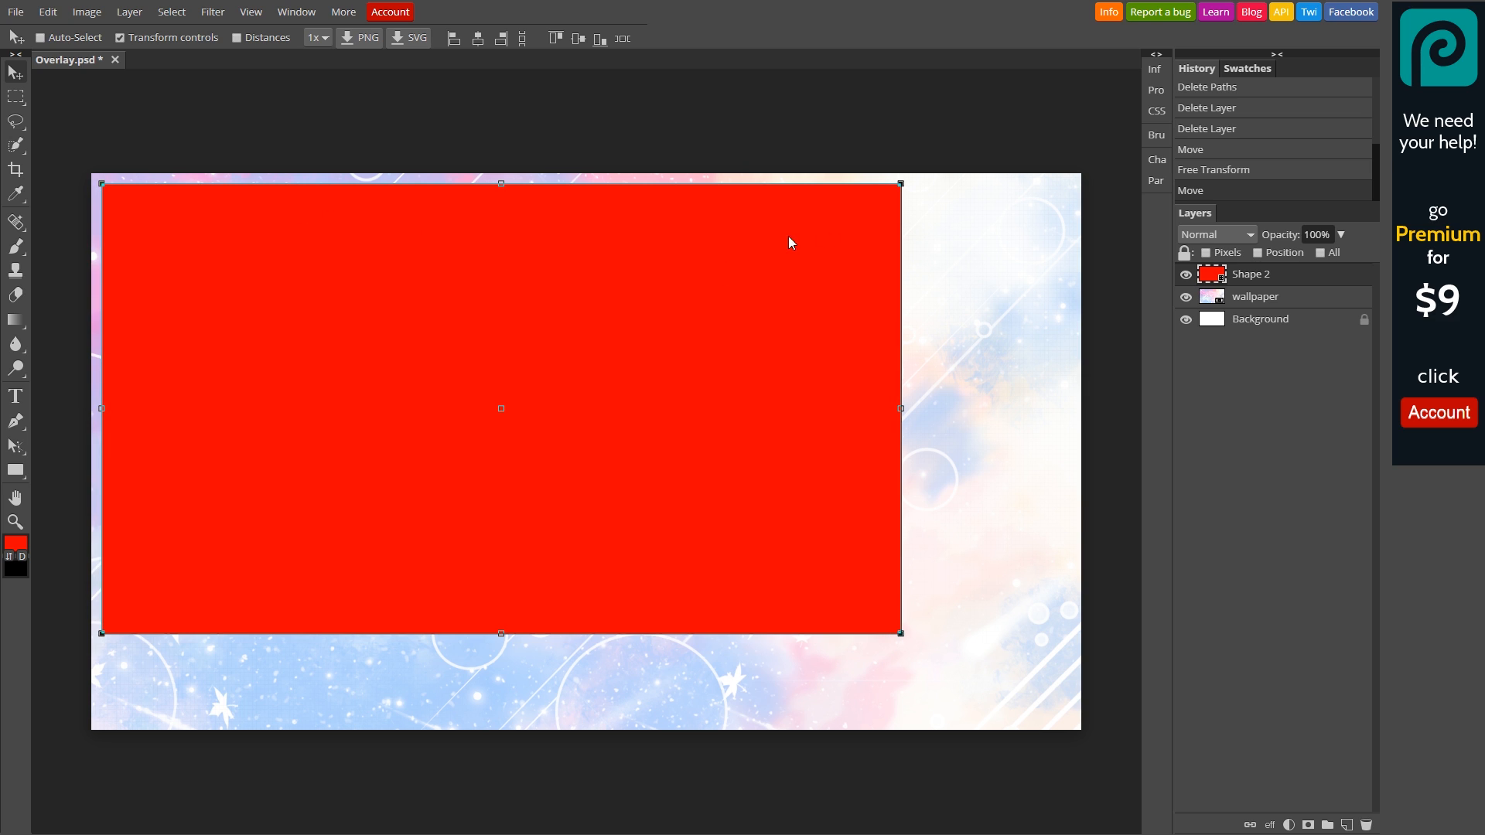
Step: Set the large rectangle's fill to none and give it a solid red stroke
click(1246, 298)
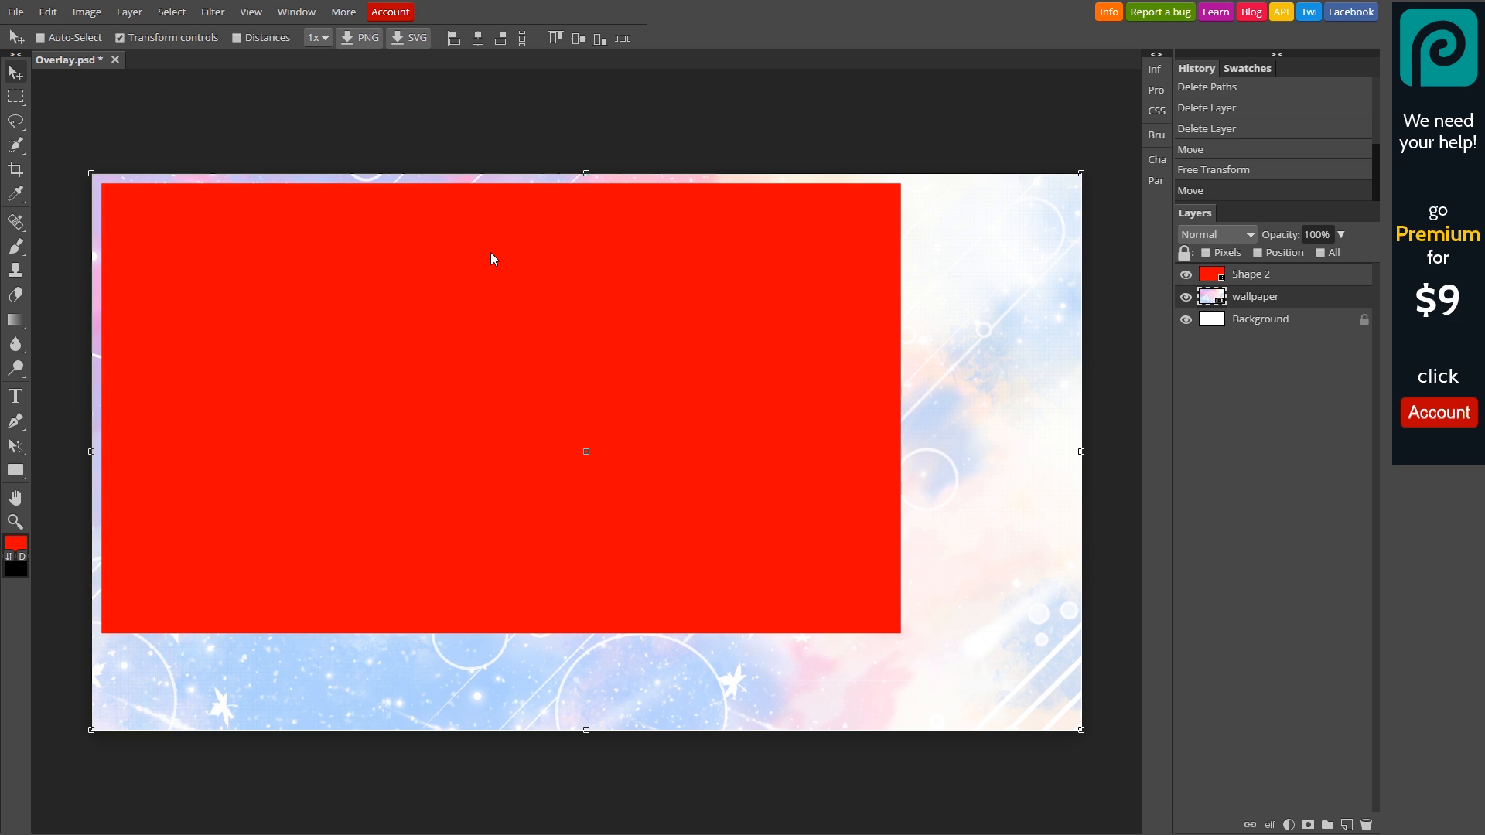
click(1237, 276)
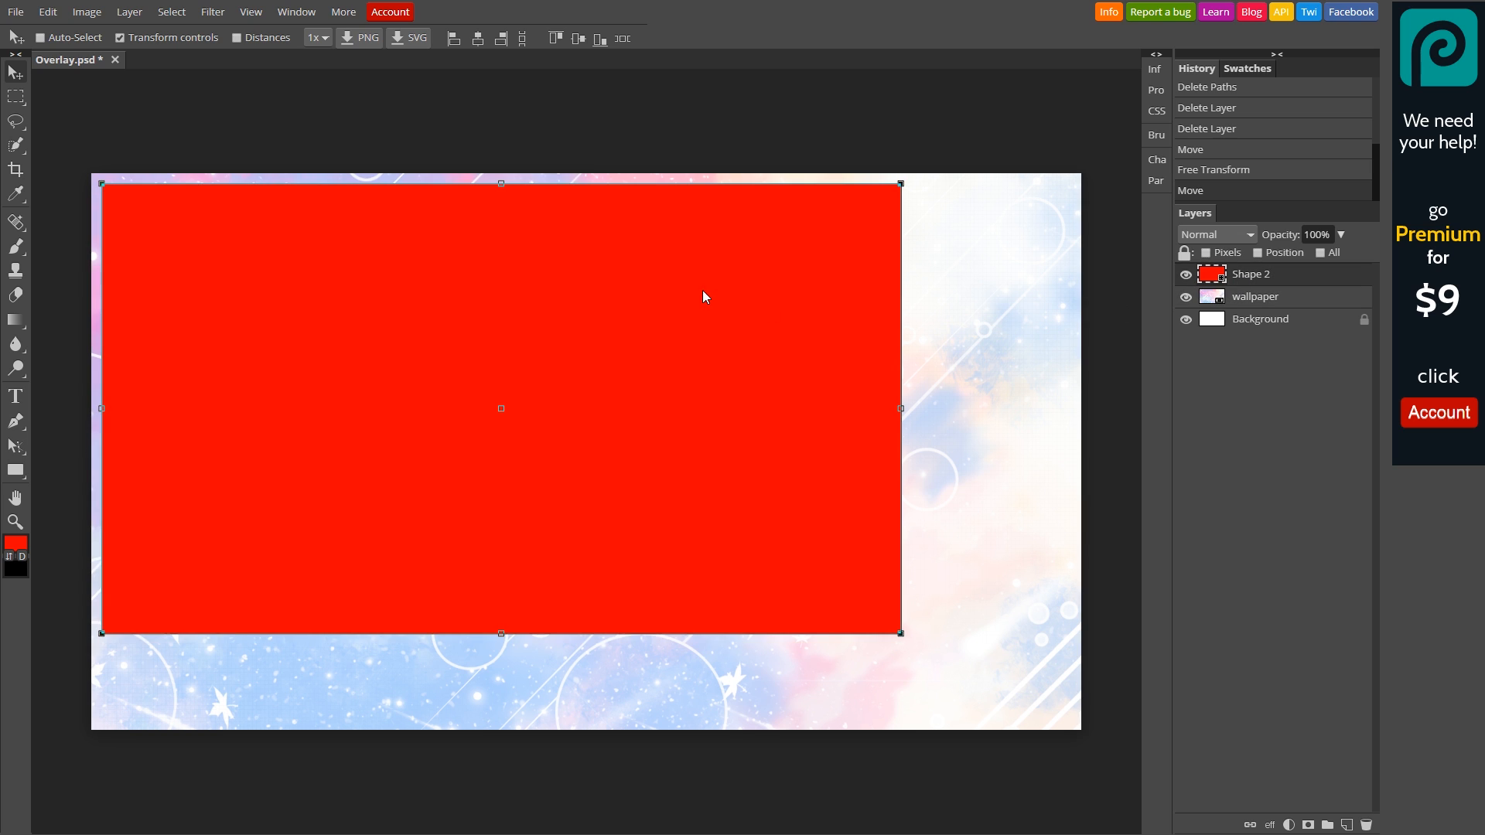
click(14, 551)
click(494, 127)
click(30, 457)
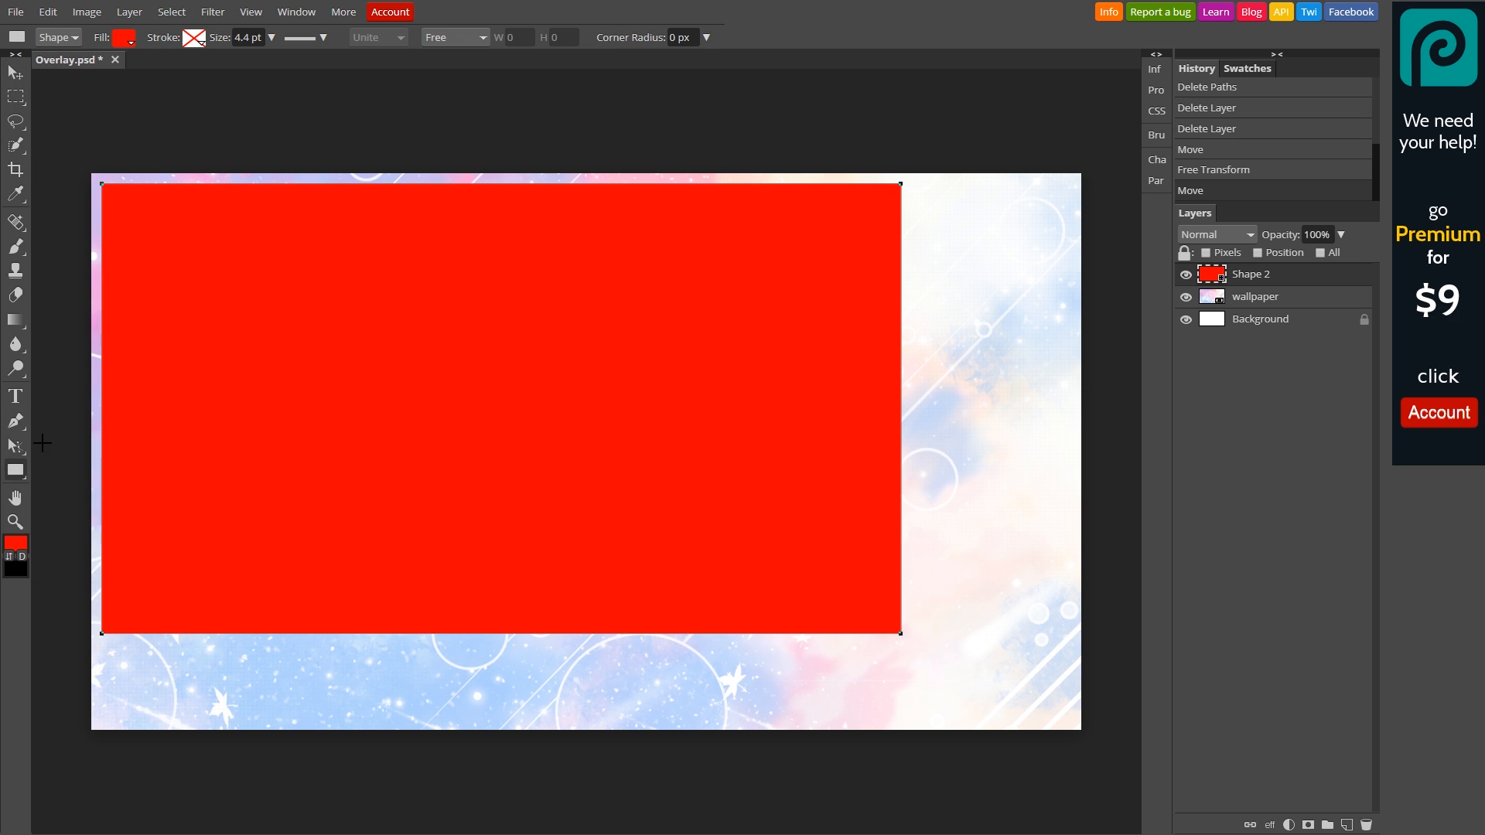
click(124, 39)
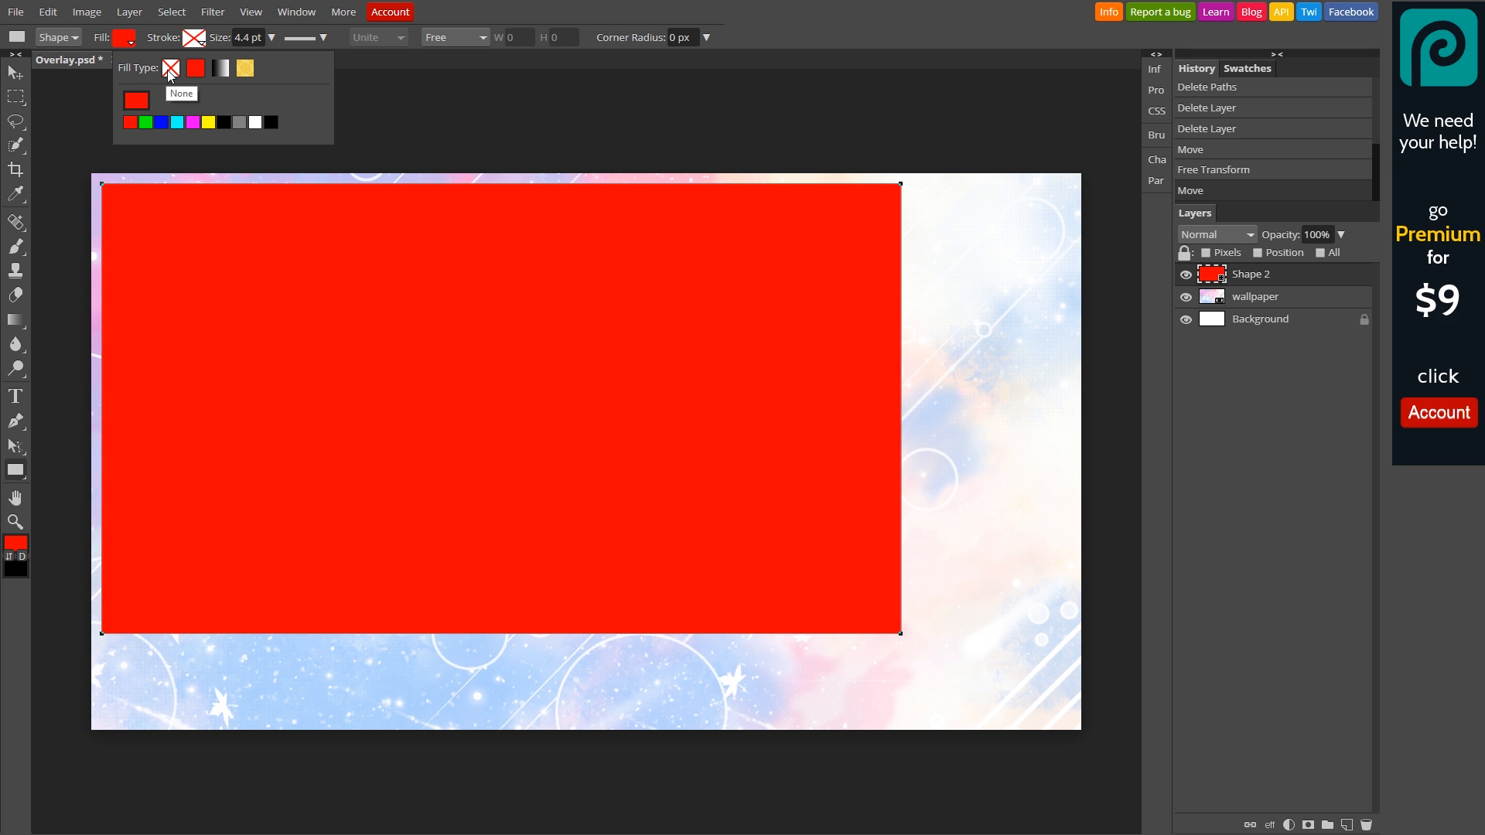
click(169, 70)
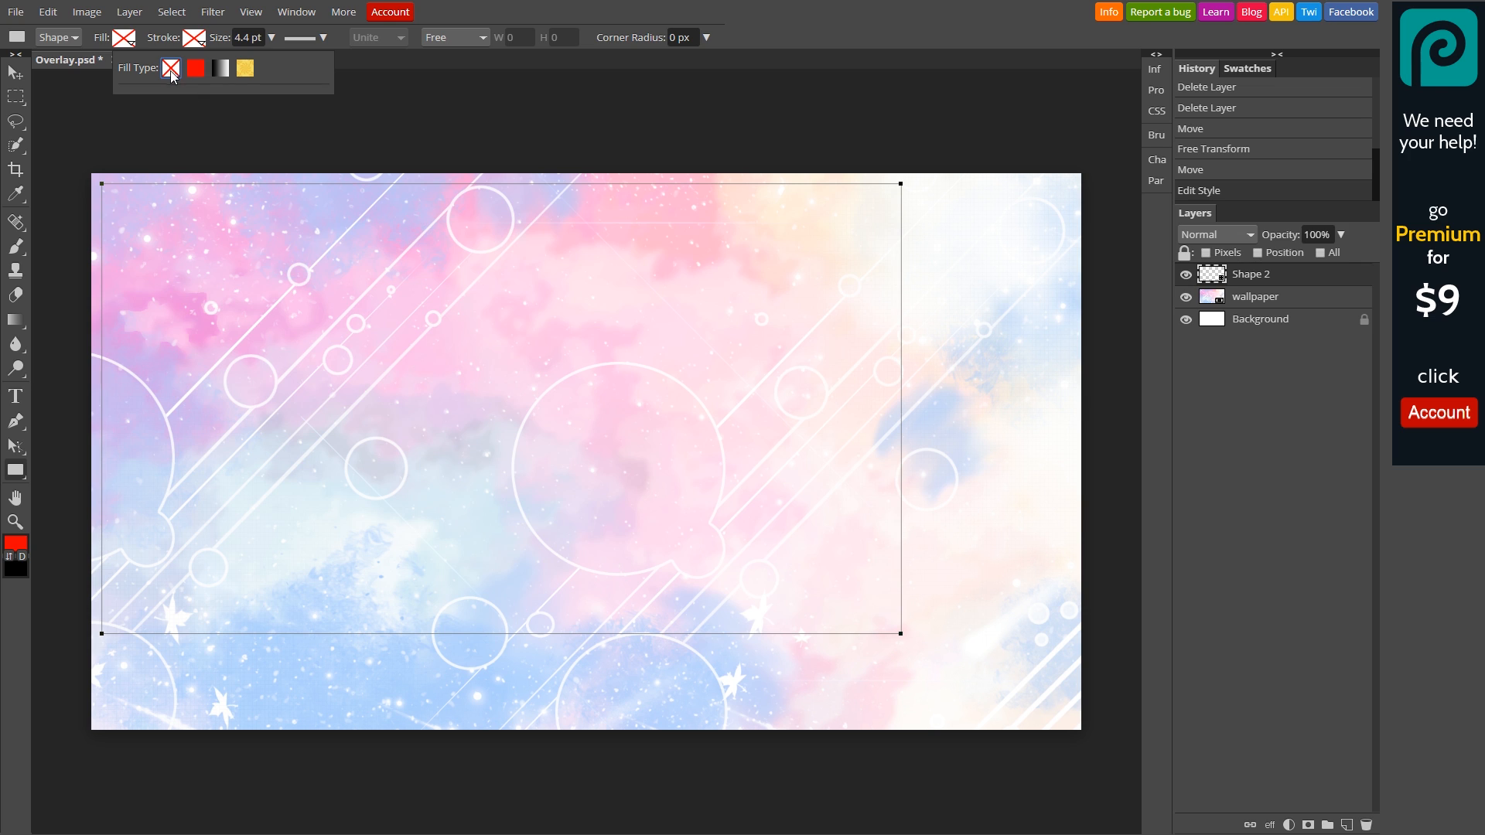
click(194, 39)
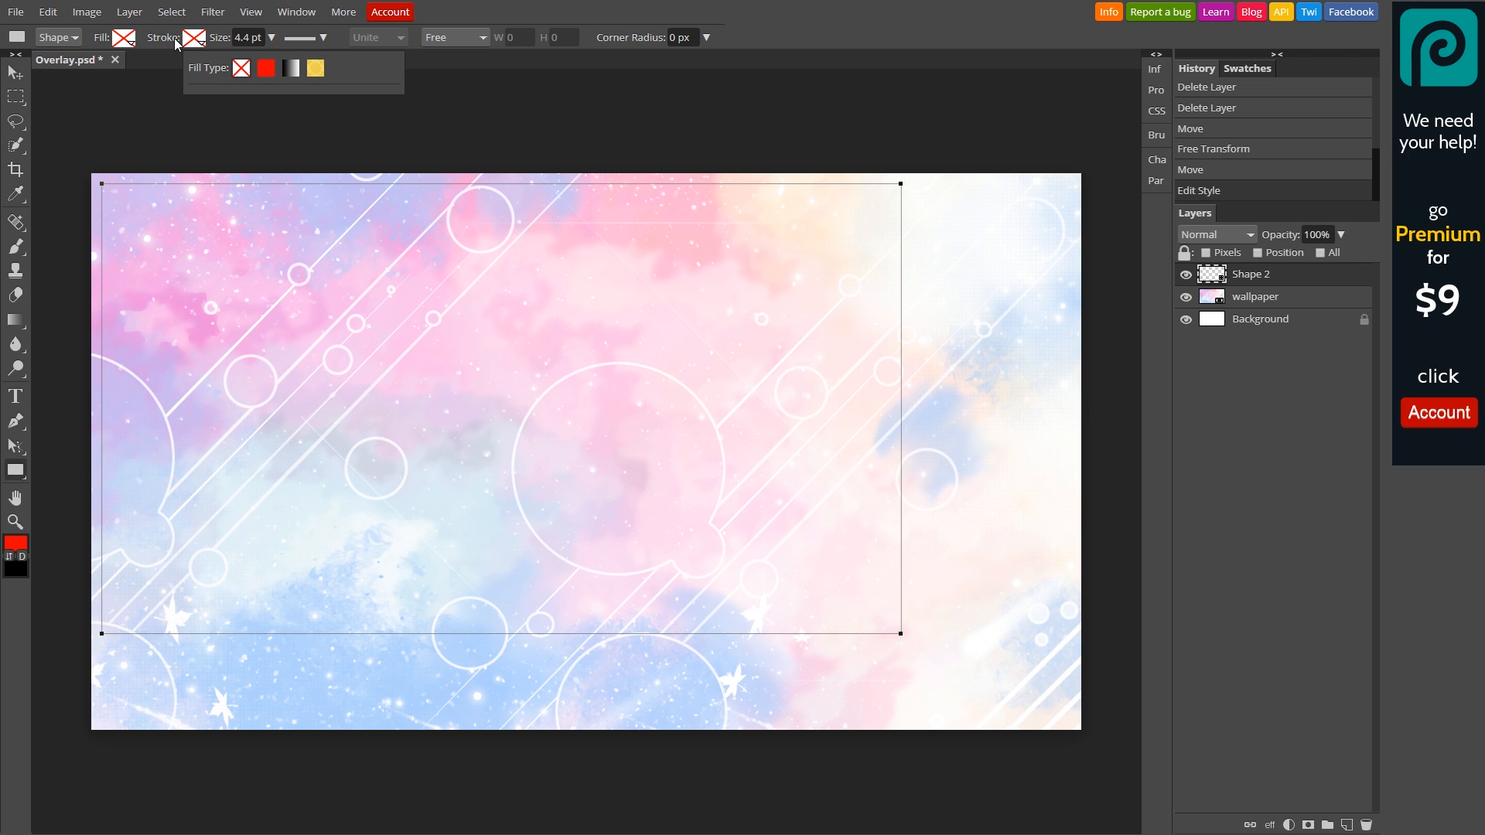
click(263, 71)
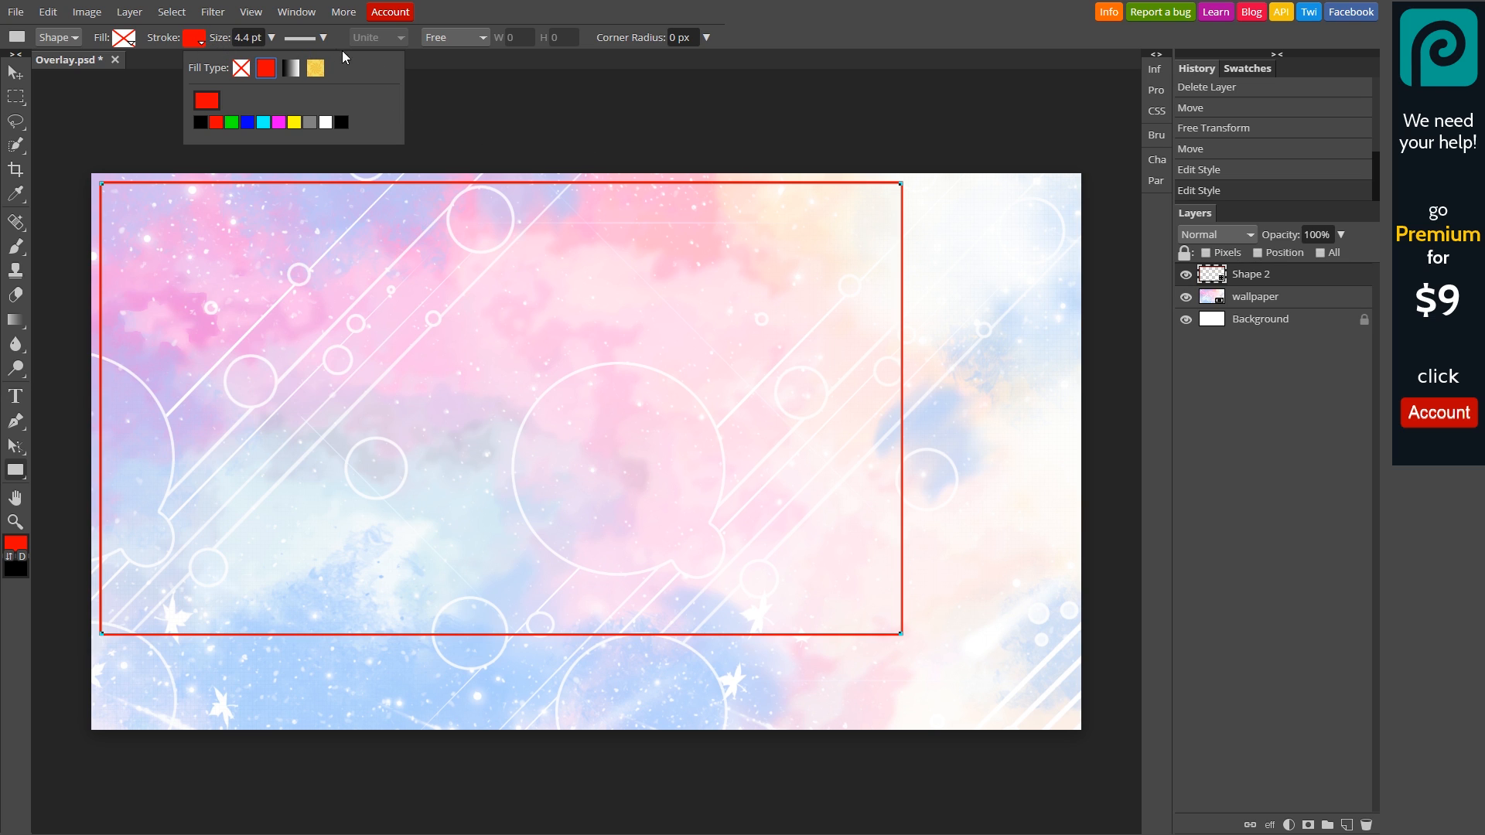
Step: Check the stroke's corner options and examine the outlined rectangle's upper-right corner up close
click(323, 39)
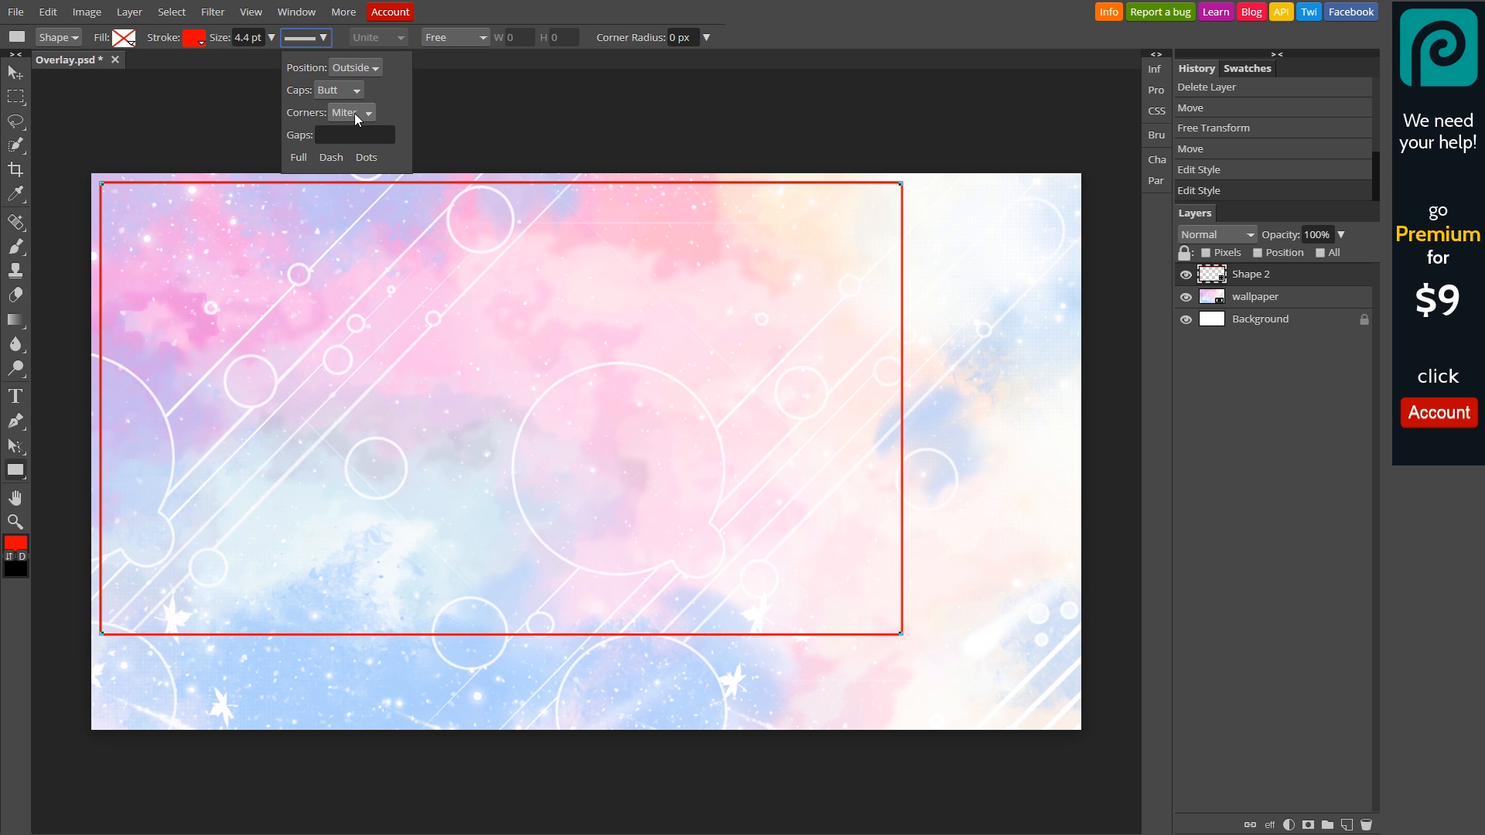
click(356, 117)
click(358, 144)
click(16, 97)
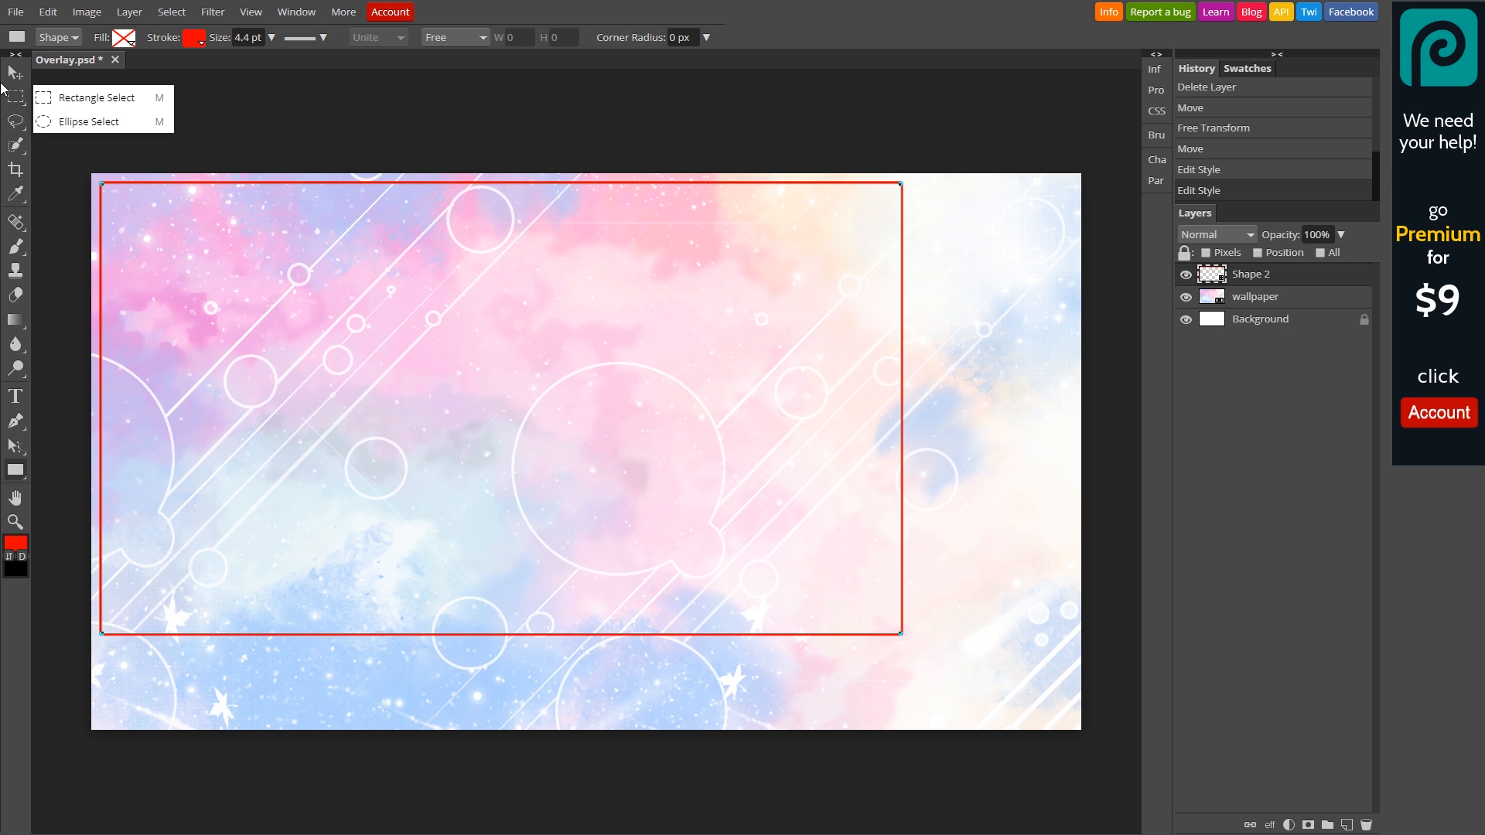
click(62, 101)
click(1244, 297)
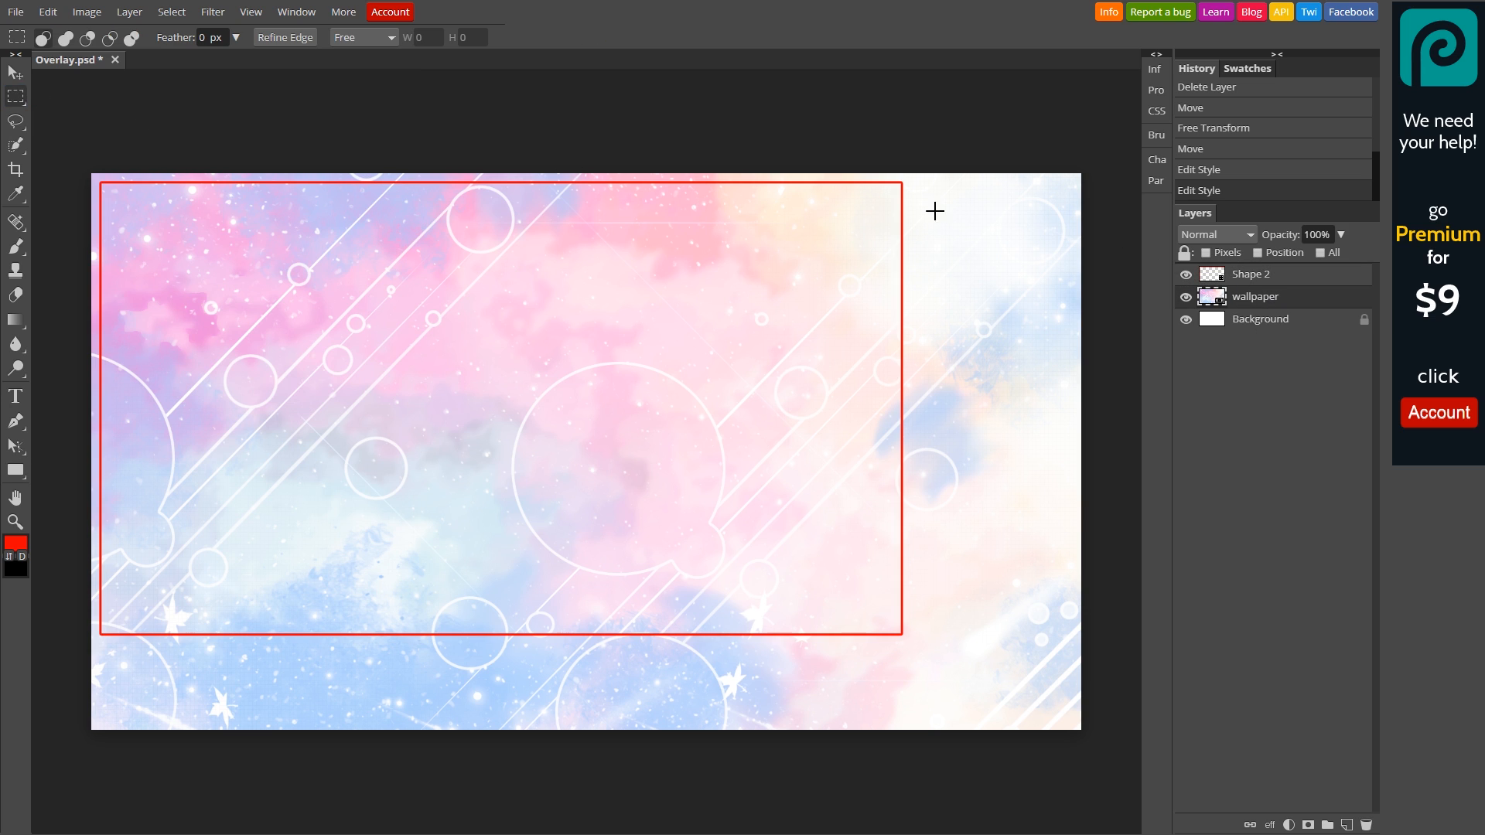
scroll(943, 228, up, 5)
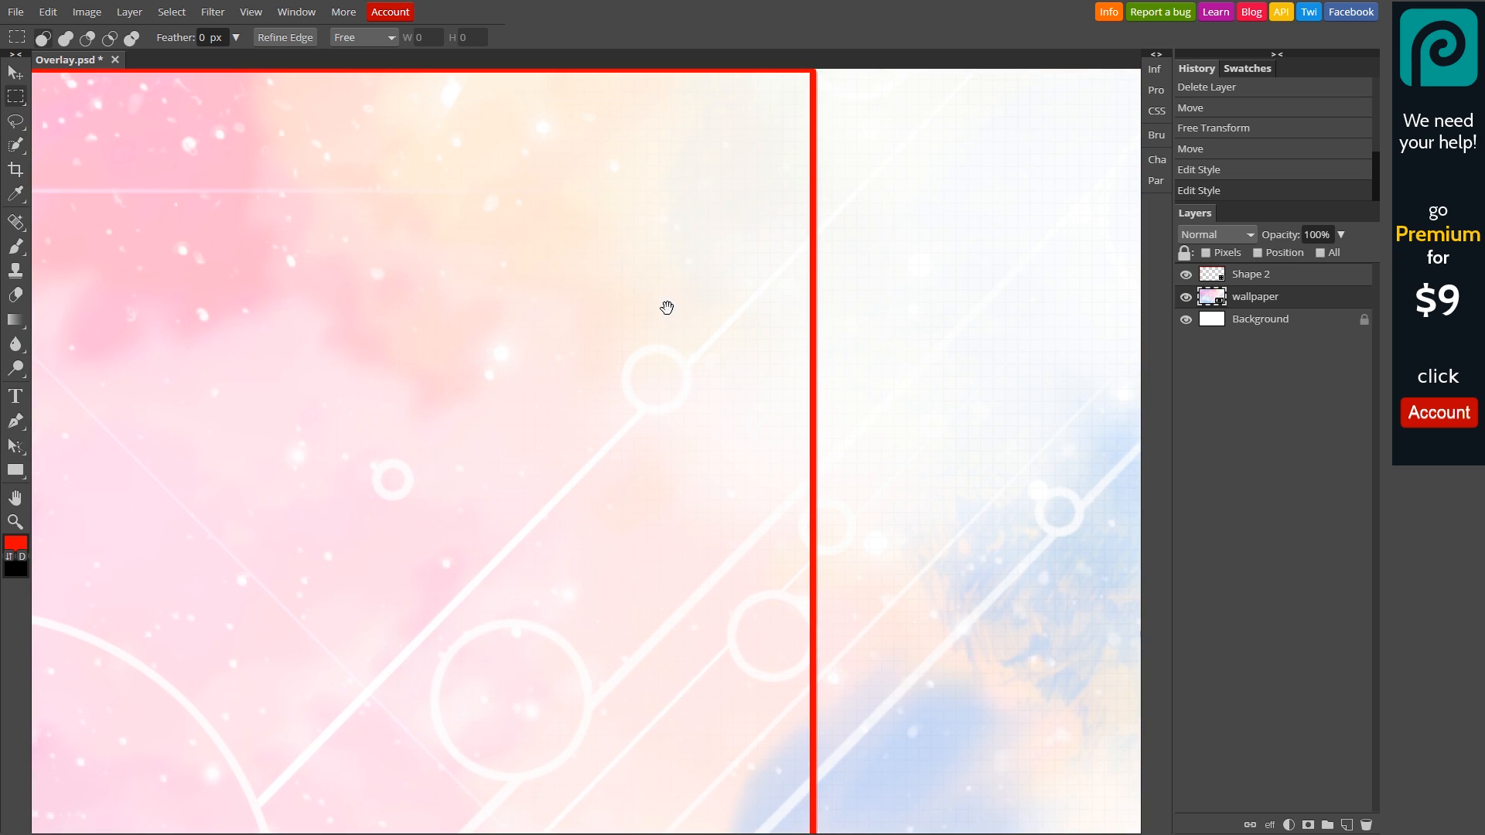
drag(667, 308, 552, 499)
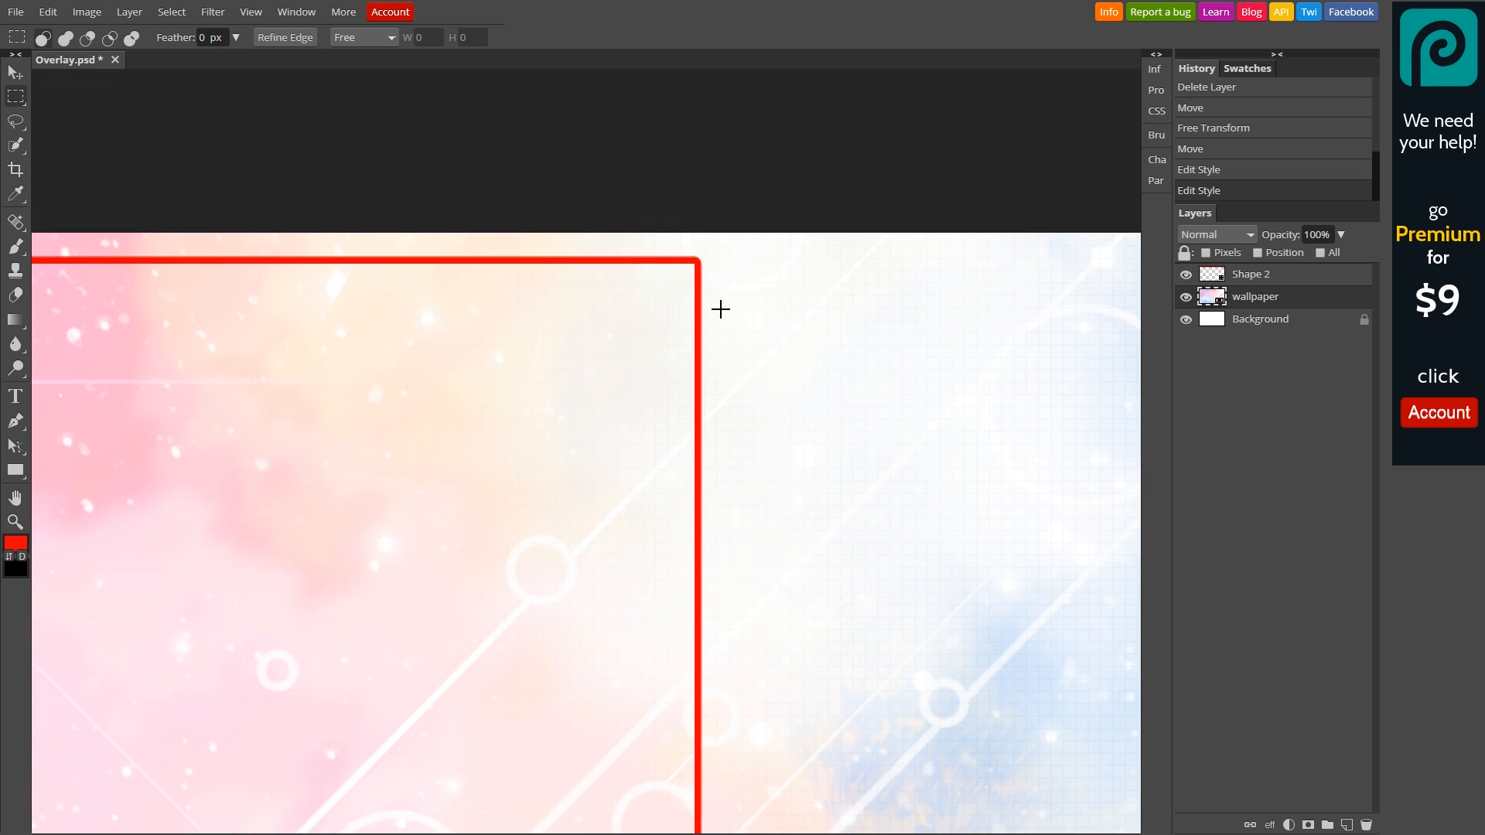
key(ctrl+0)
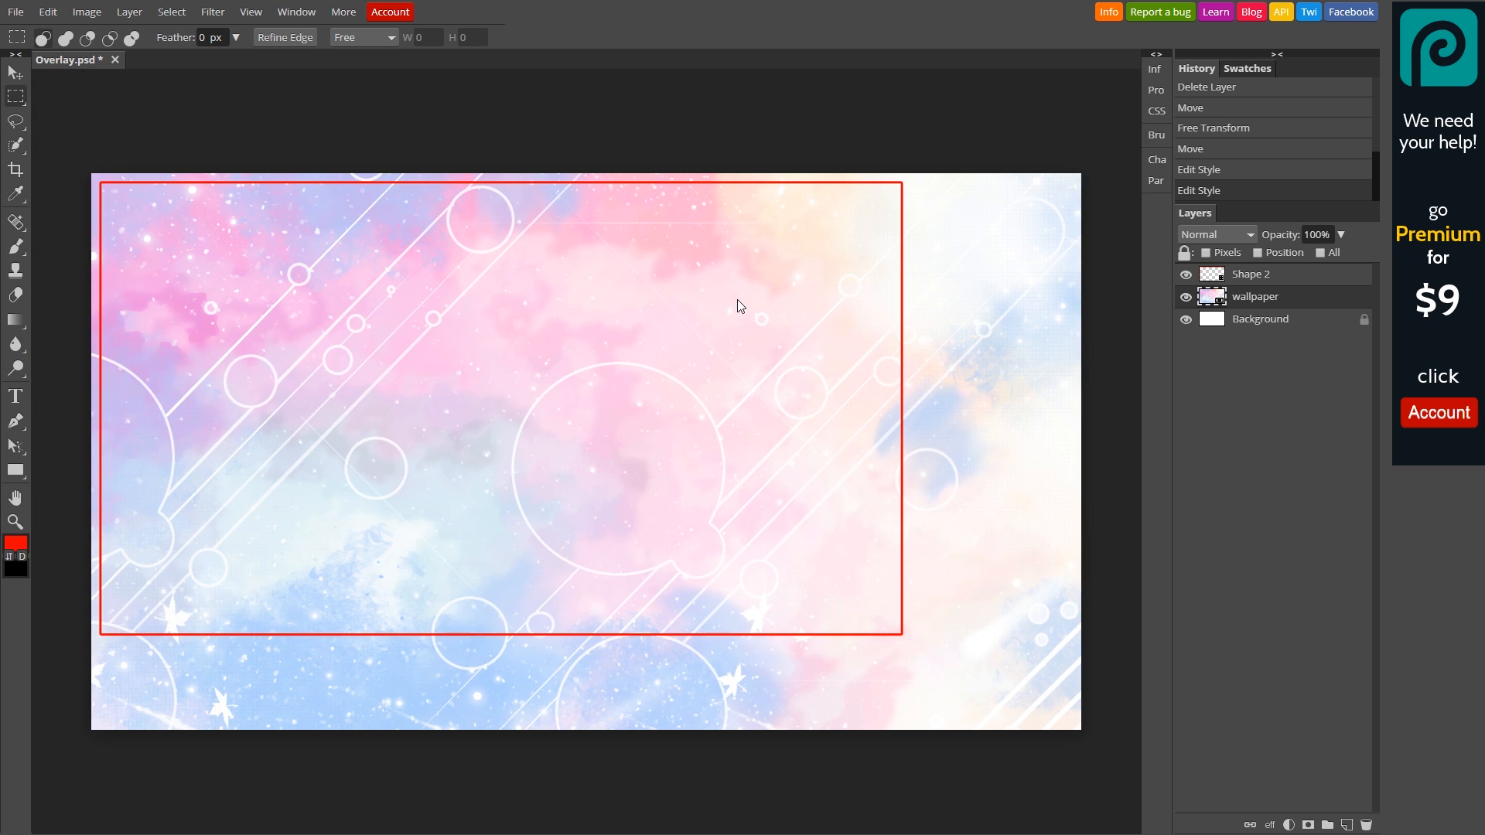
click(1267, 277)
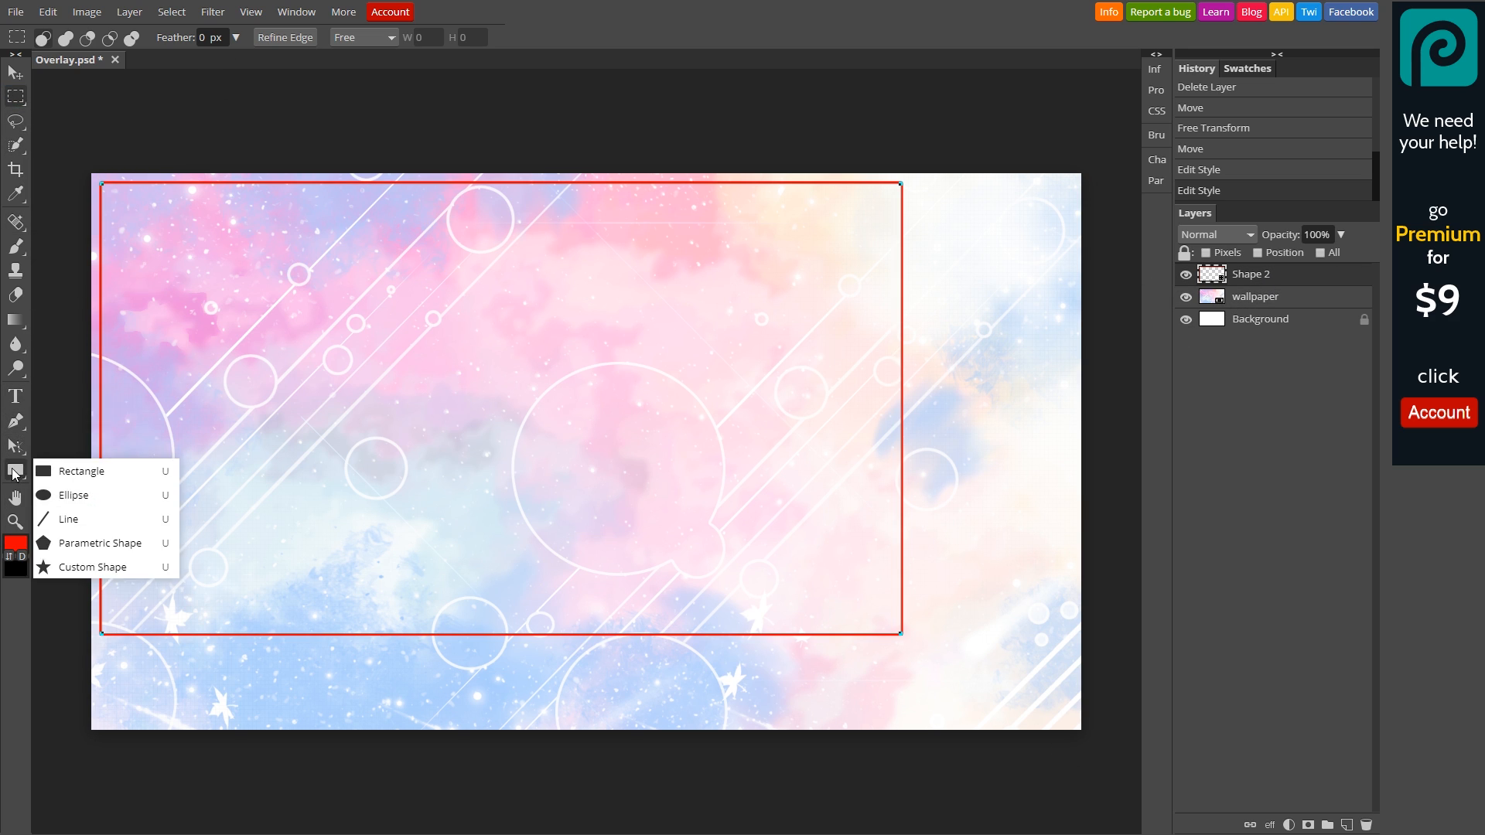
click(16, 319)
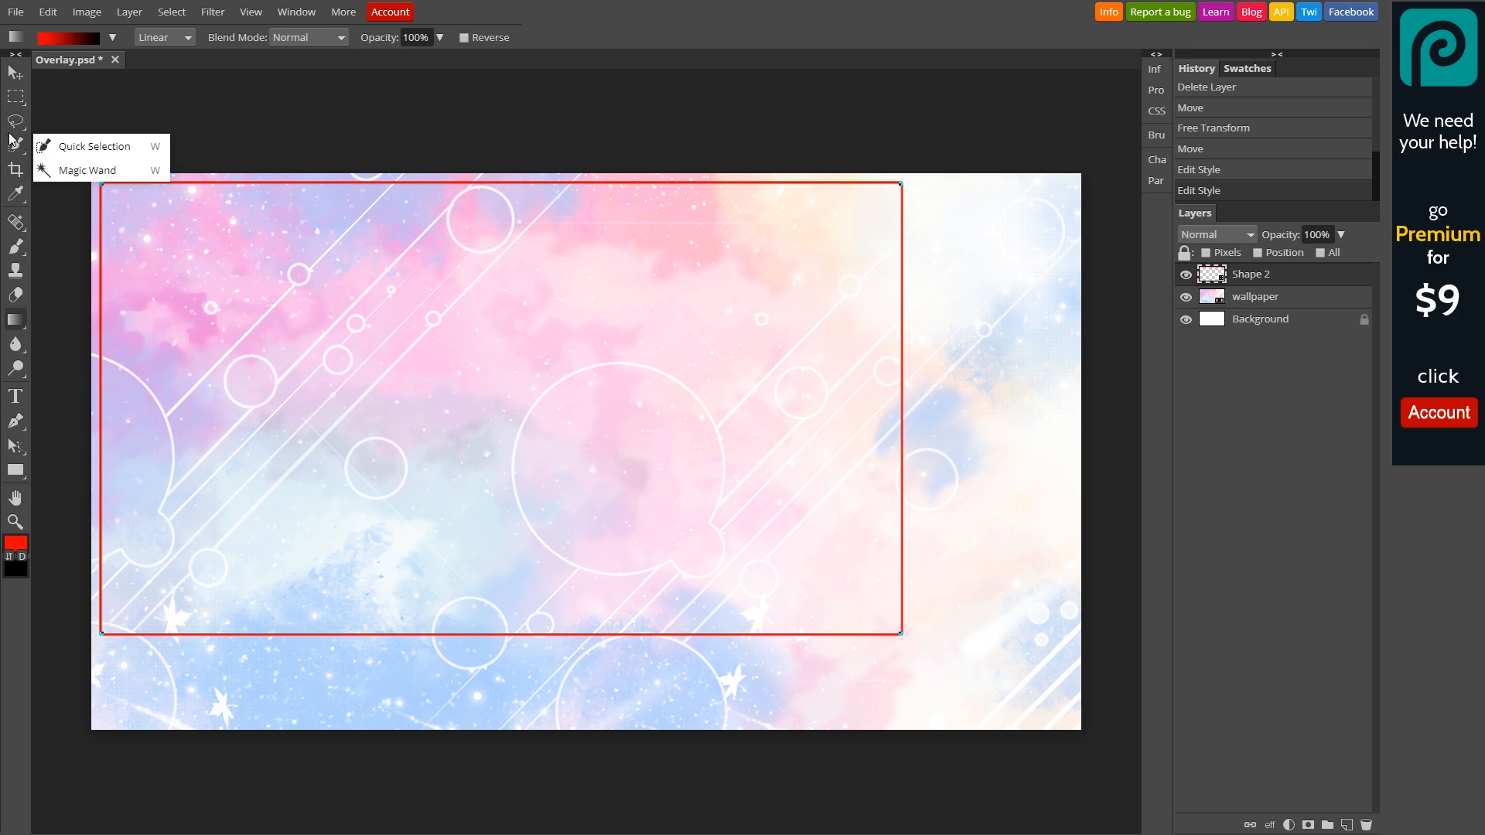
click(15, 470)
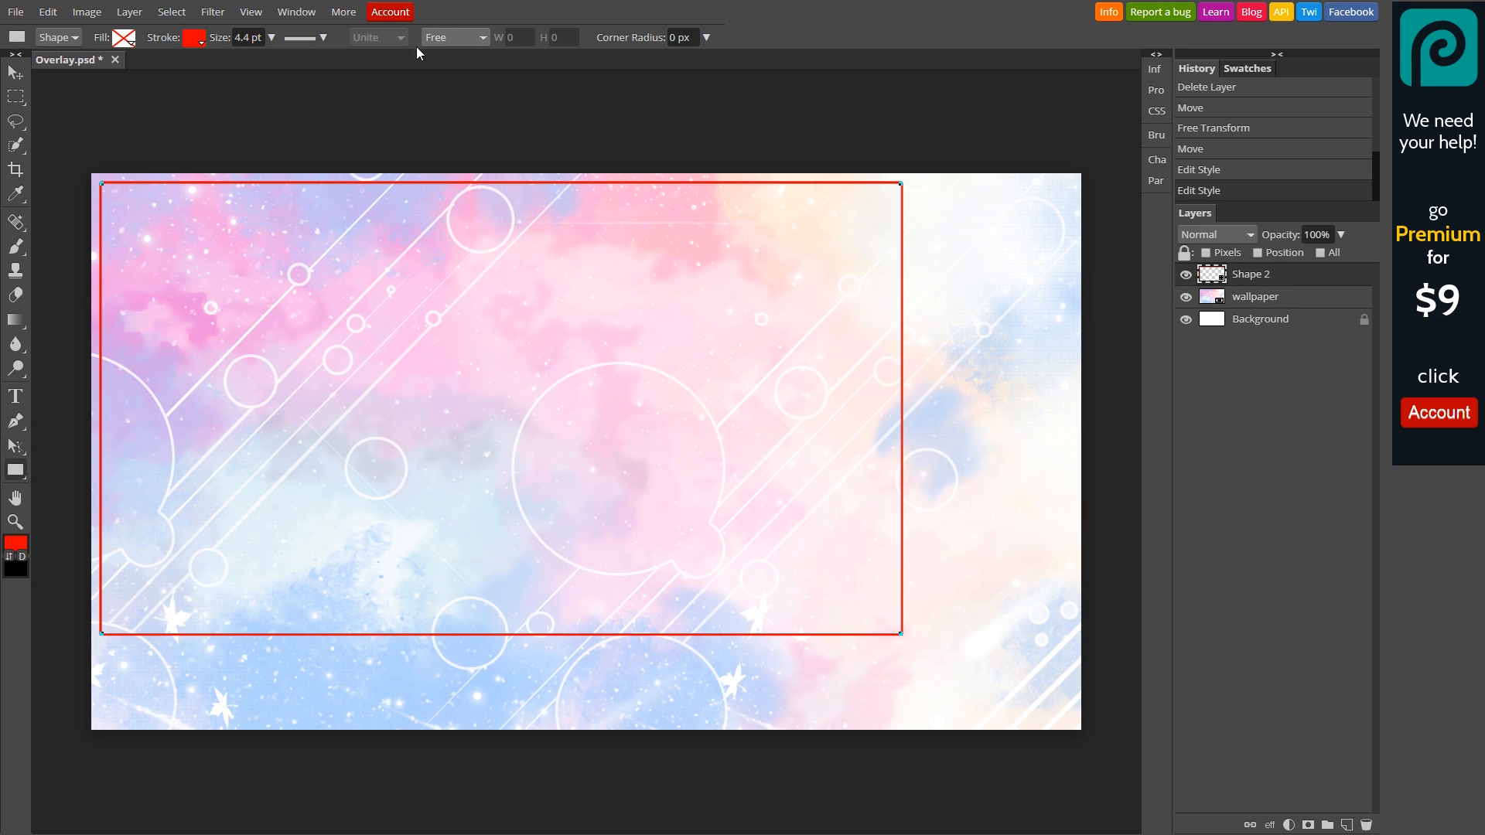
click(305, 41)
click(355, 112)
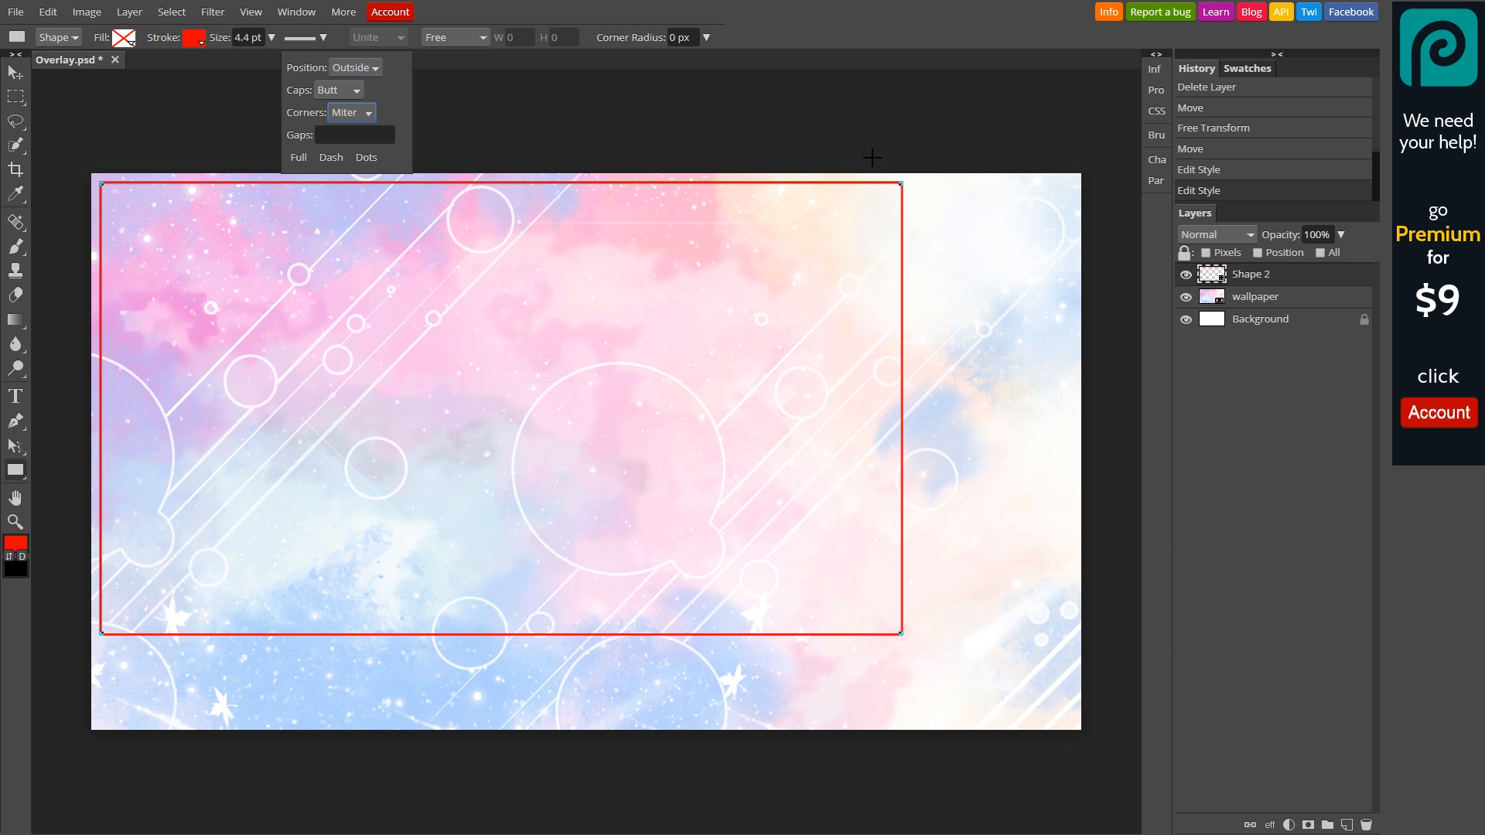
click(458, 123)
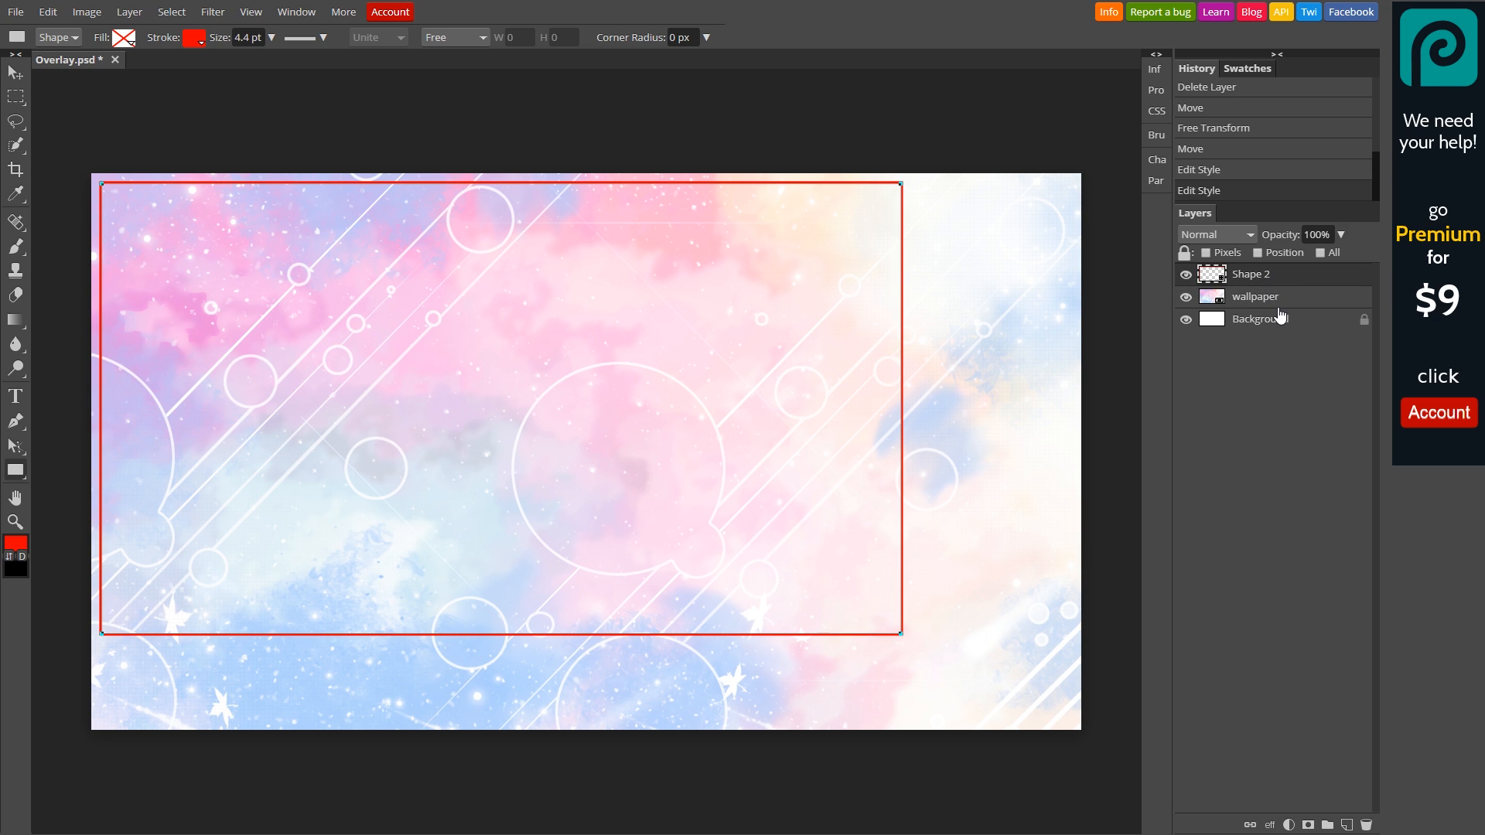
Step: Duplicate the outlined rectangle layer and delete the copy
right_click(1249, 281)
click(1208, 300)
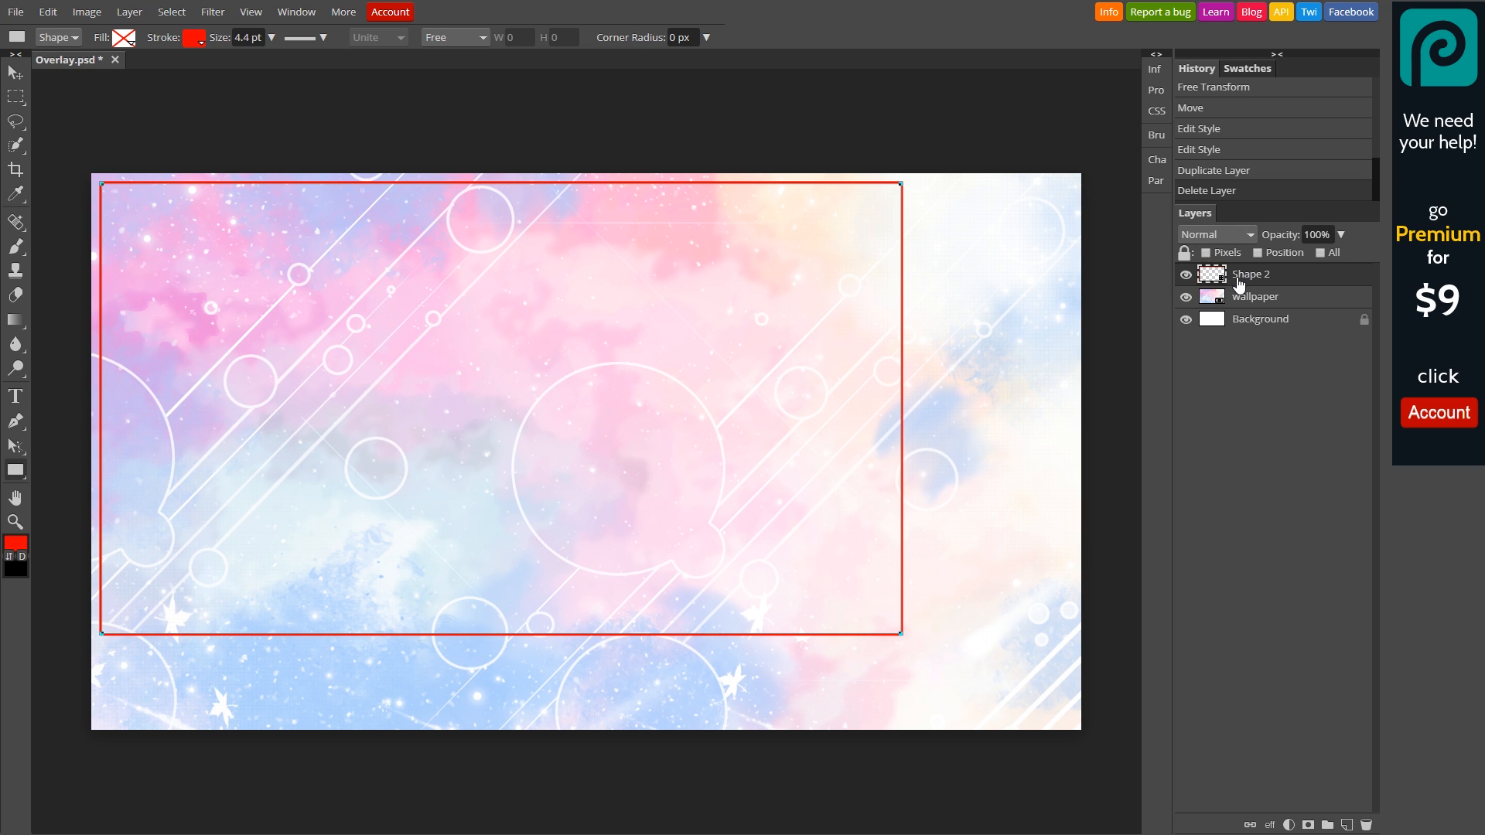
key(ctrl+j)
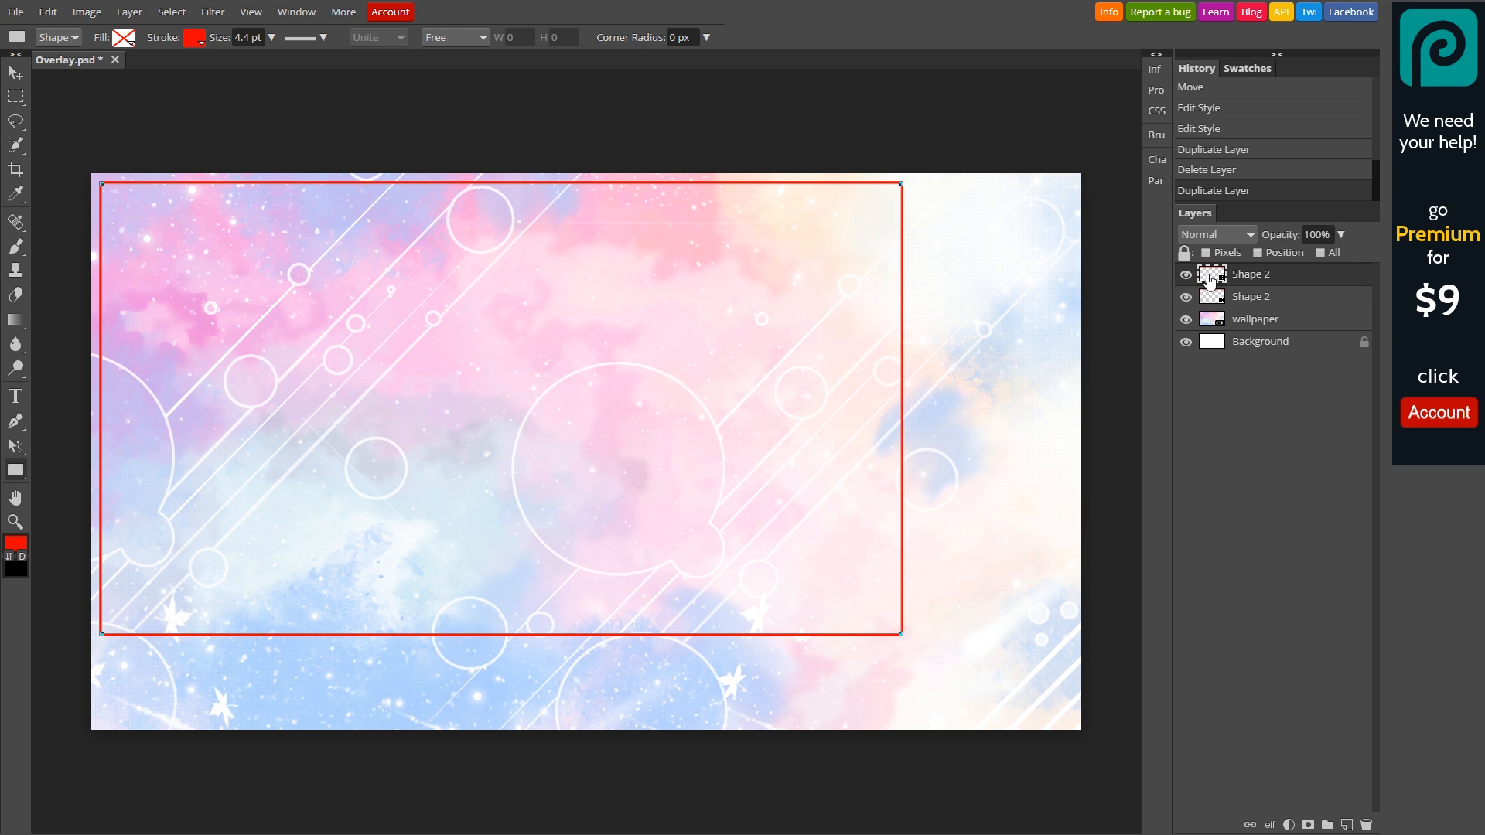
click(1366, 825)
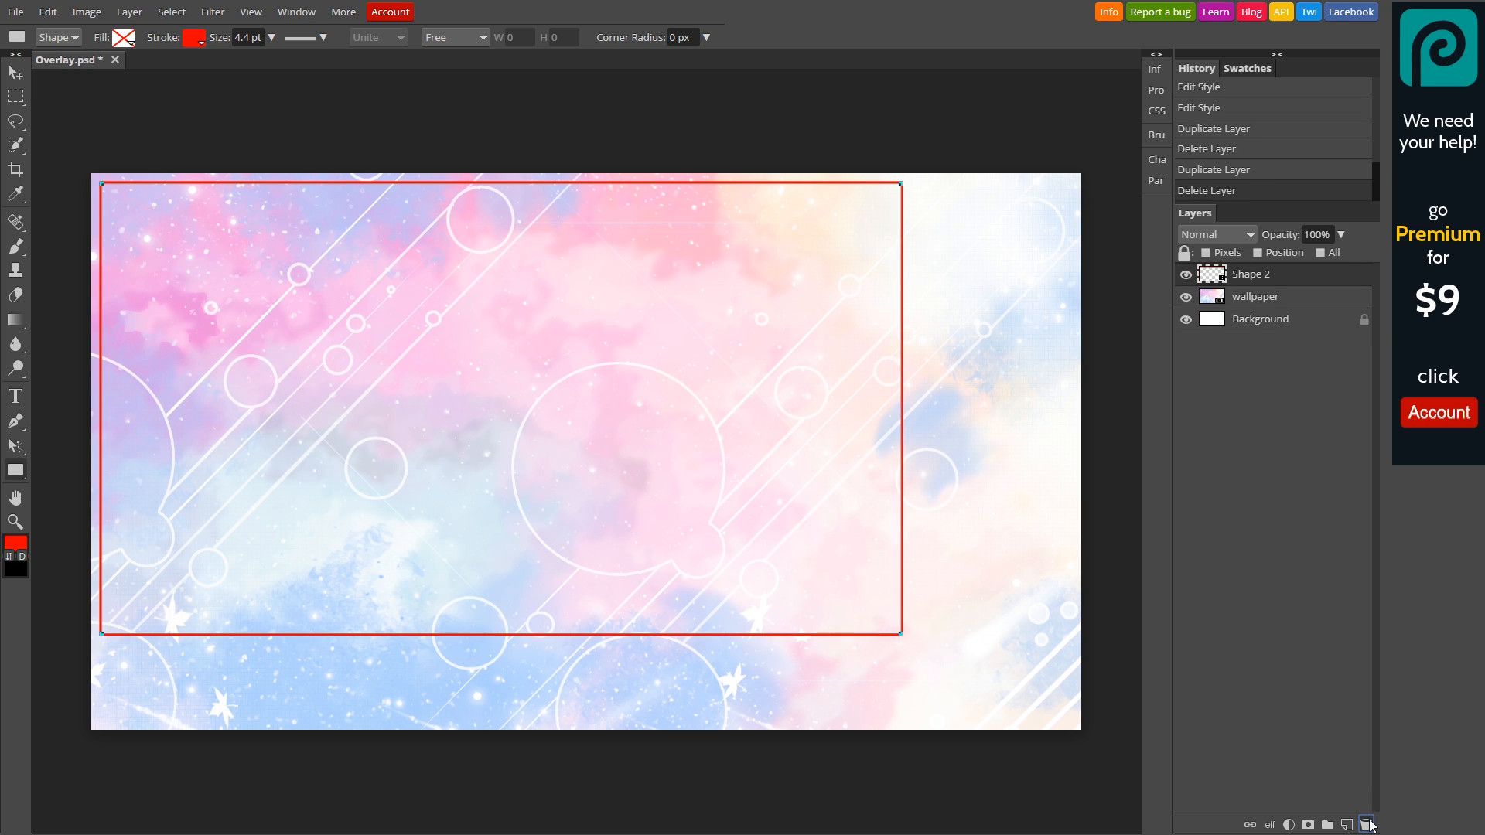
Step: Duplicate the Shape 2 layer and move the copy flush into the lower-right corner of the canvas
right_click(1267, 285)
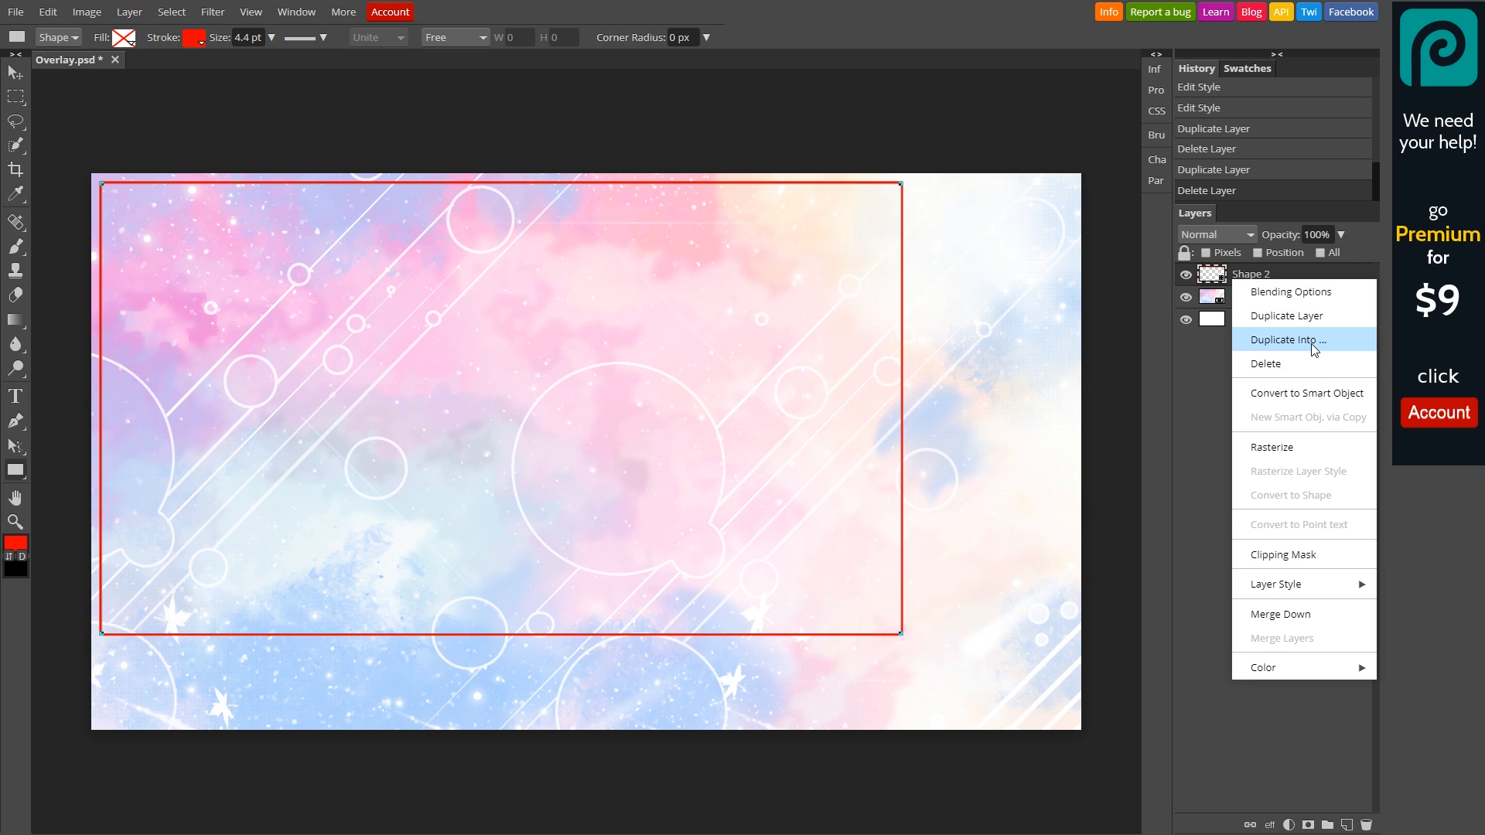
click(1311, 317)
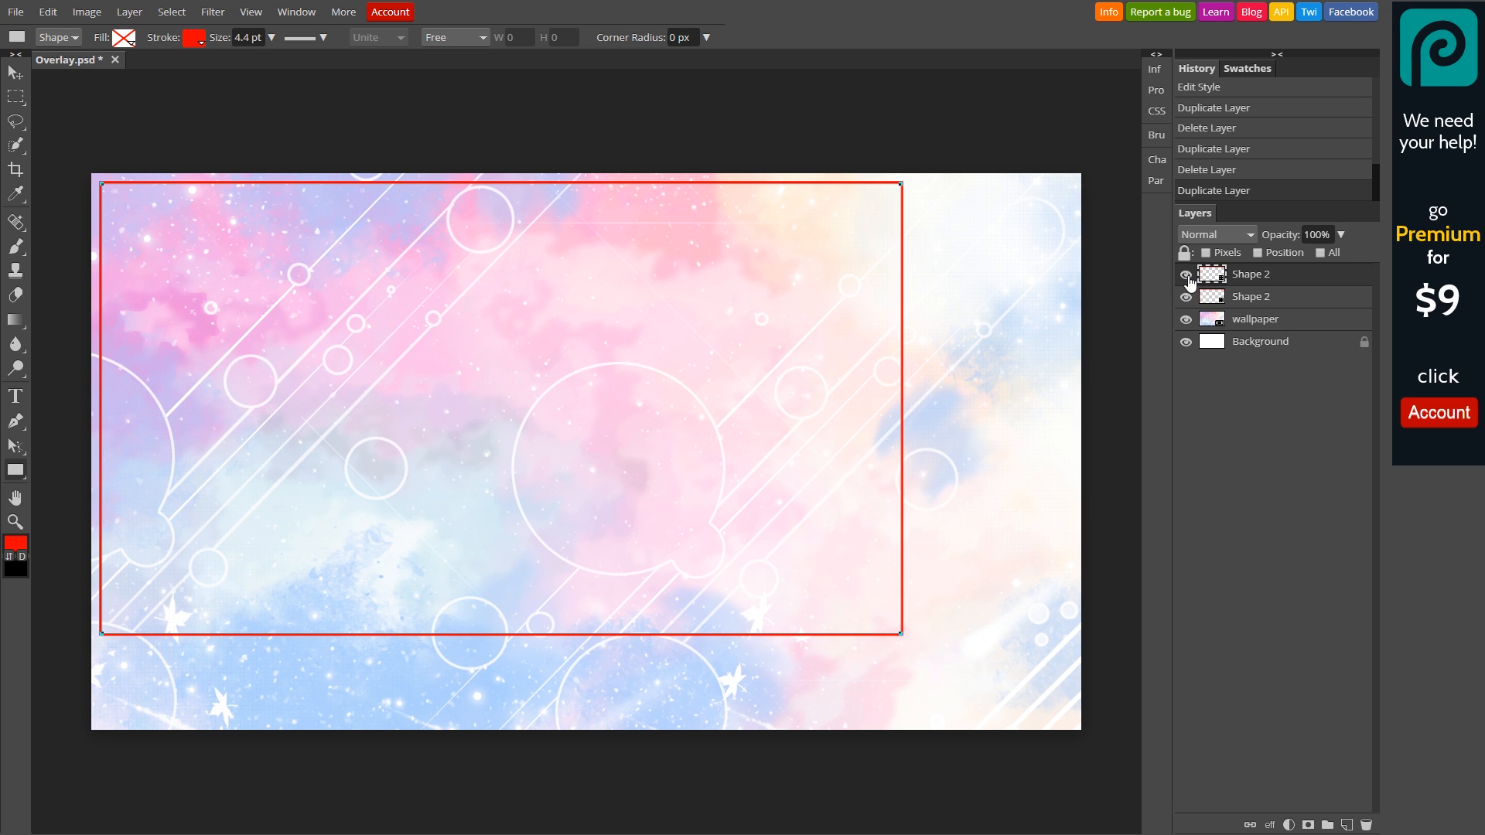
click(1241, 296)
click(1245, 277)
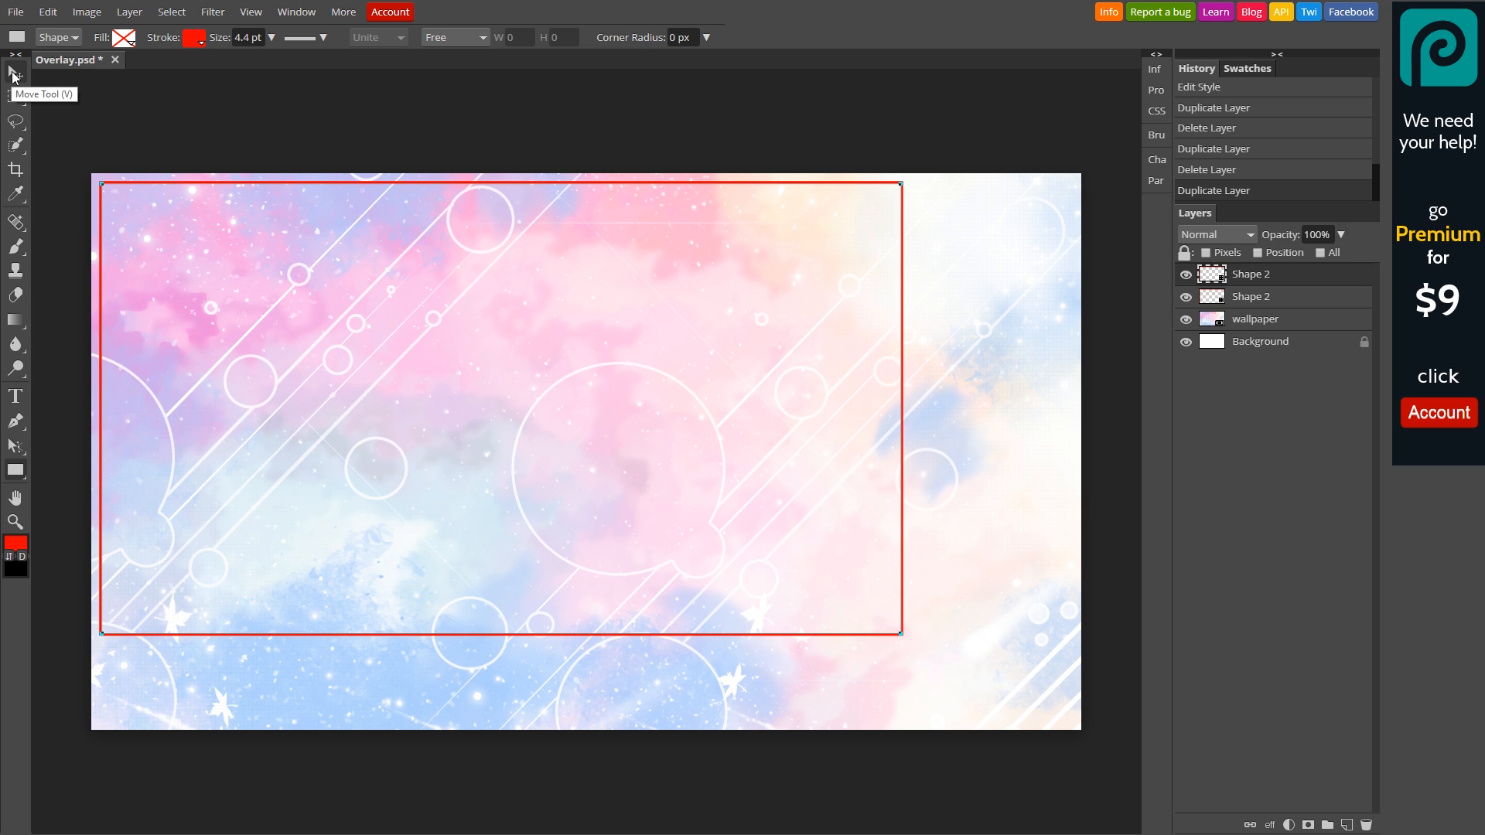
click(13, 74)
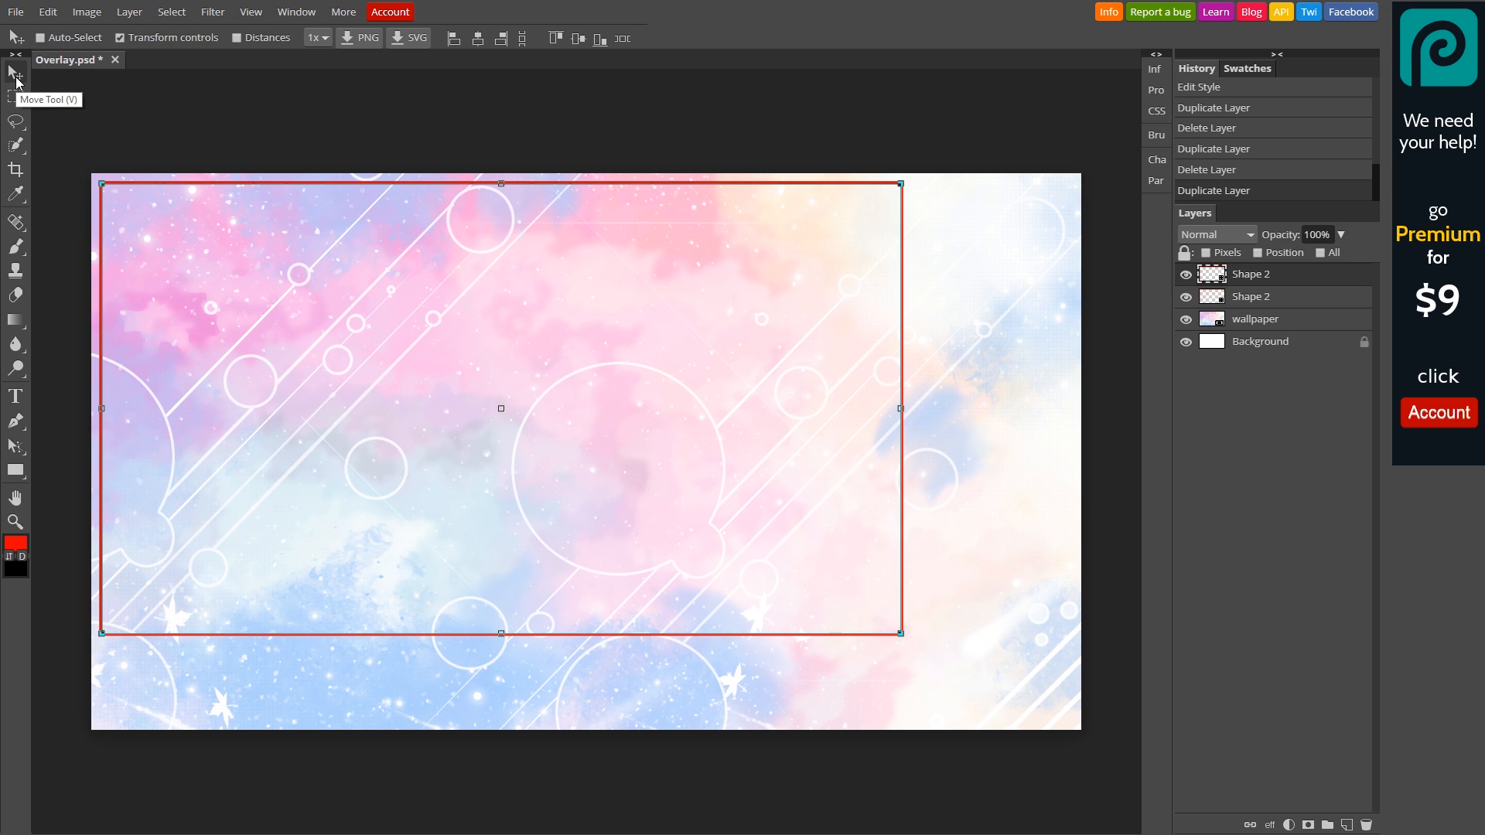
drag(430, 298, 607, 390)
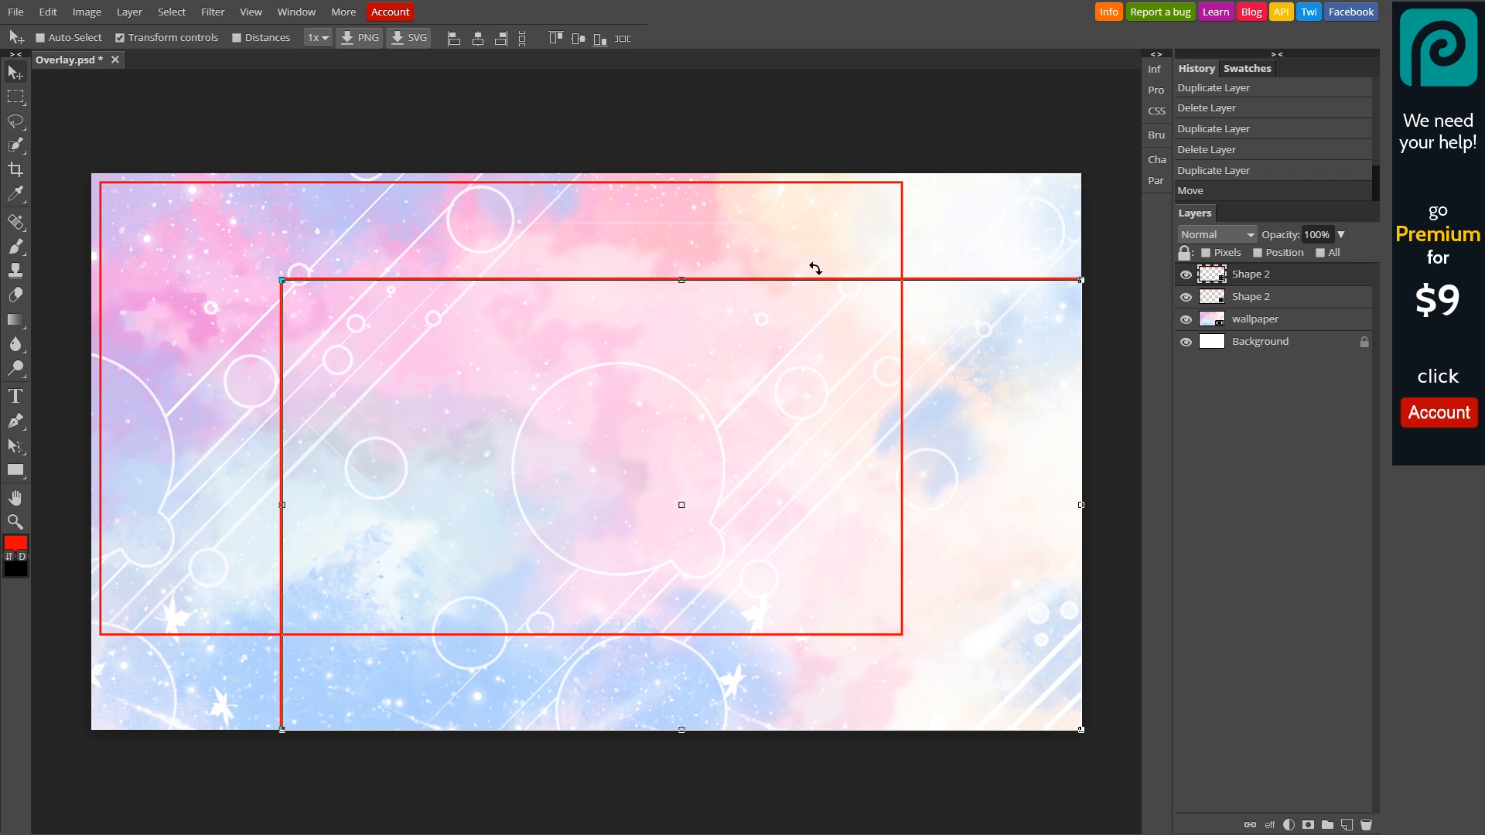
Step: Nudge the copied rectangle about 20 px left and 20 px up from the canvas's lower-right corner
key(Left)
key(Left)
key(Left)
key(Left)
key(Left)
key(Left)
key(Left)
key(Left)
key(Left)
key(Left)
key(Left)
key(Left)
key(Left)
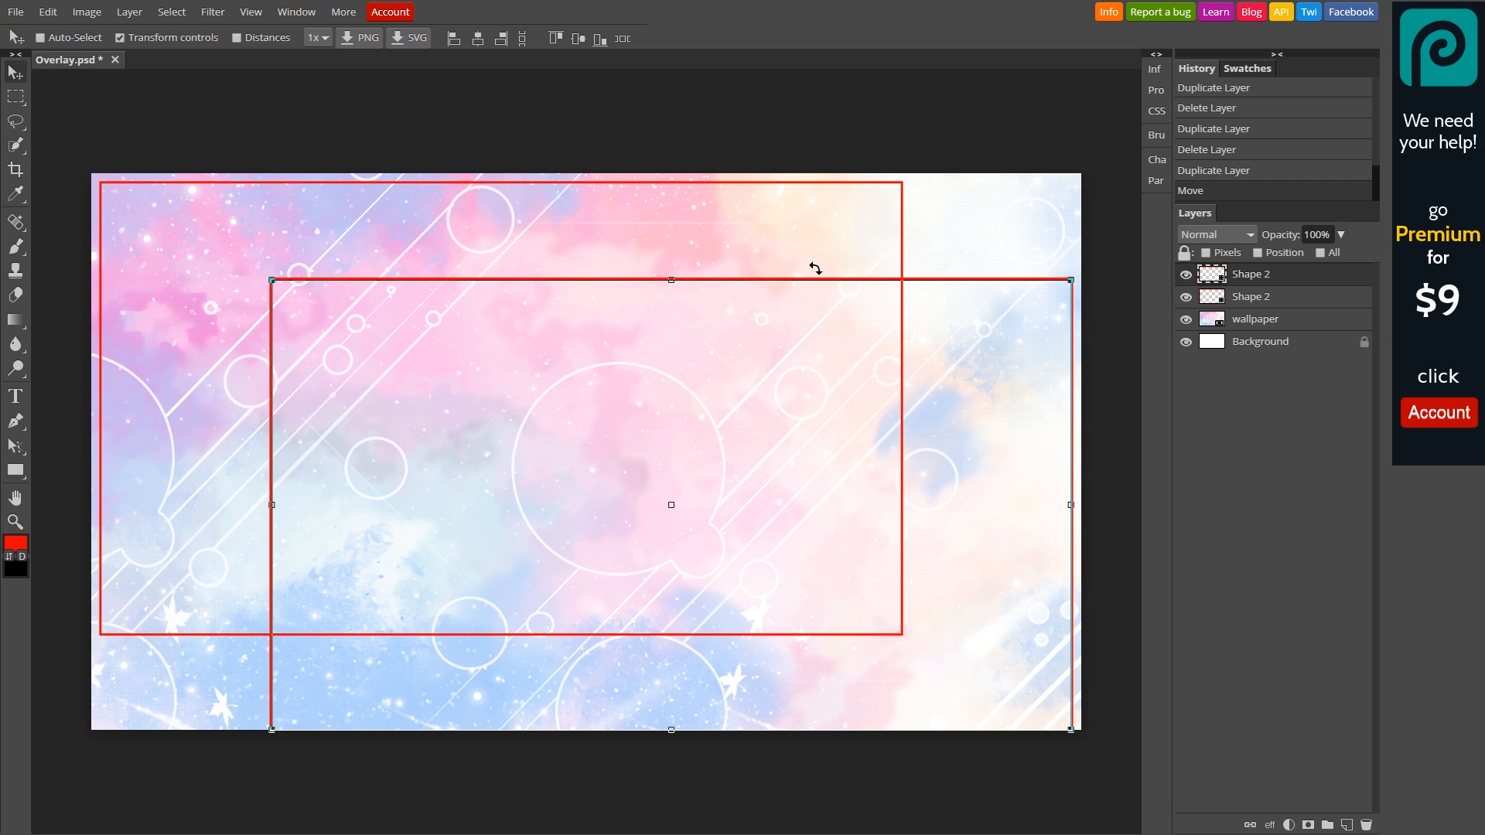
key(Up)
key(Up)
key(Up)
key(Up)
key(Up)
key(Up)
key(Up)
key(Up)
key(Up)
key(Up)
key(Up)
key(Up)
key(Up)
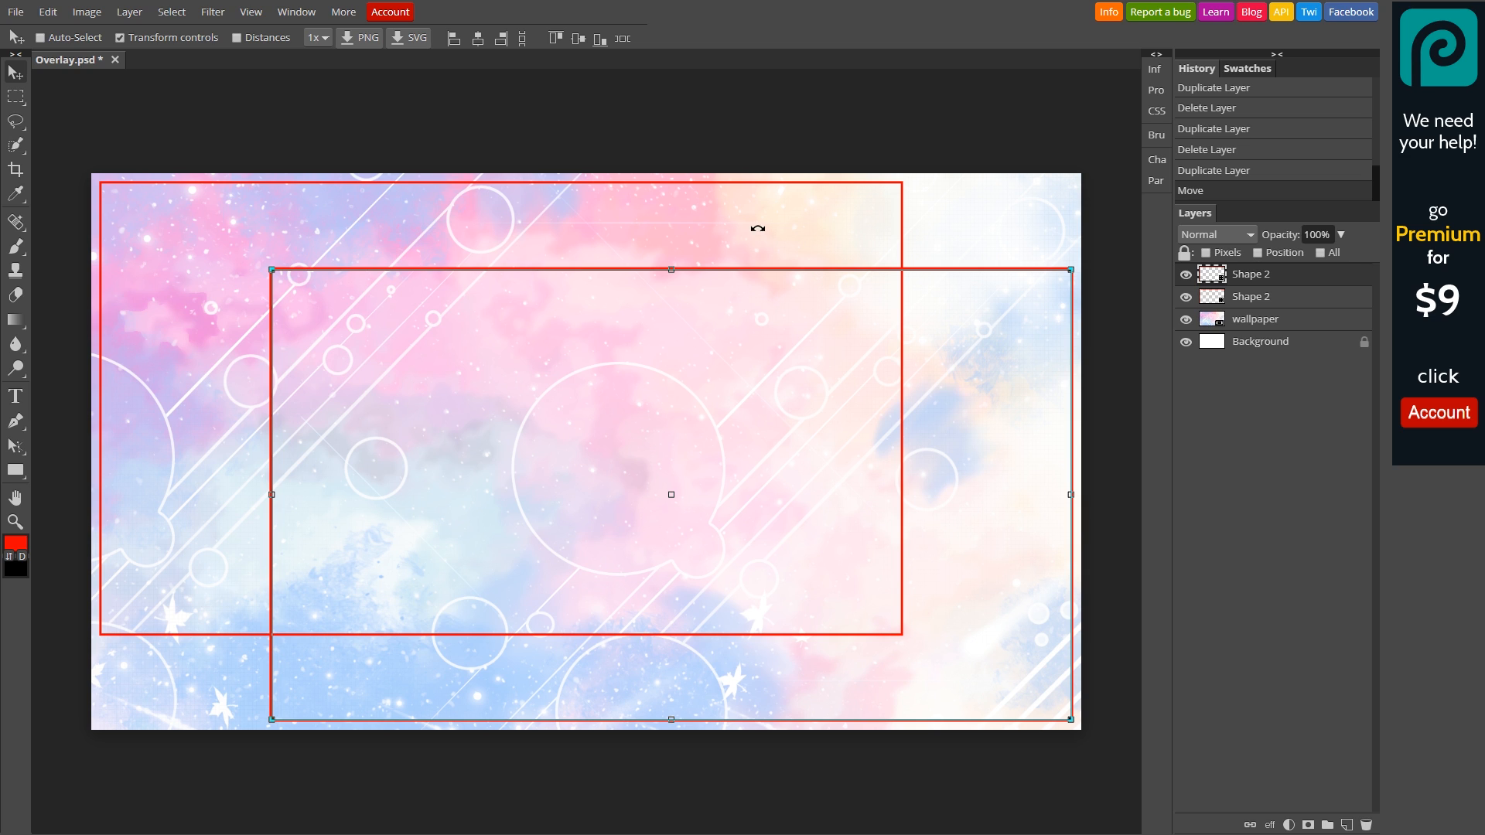
Step: Toggle the visibility of both Shape 2 layers to identify which rectangle each one holds
click(1233, 303)
click(1255, 323)
click(1249, 298)
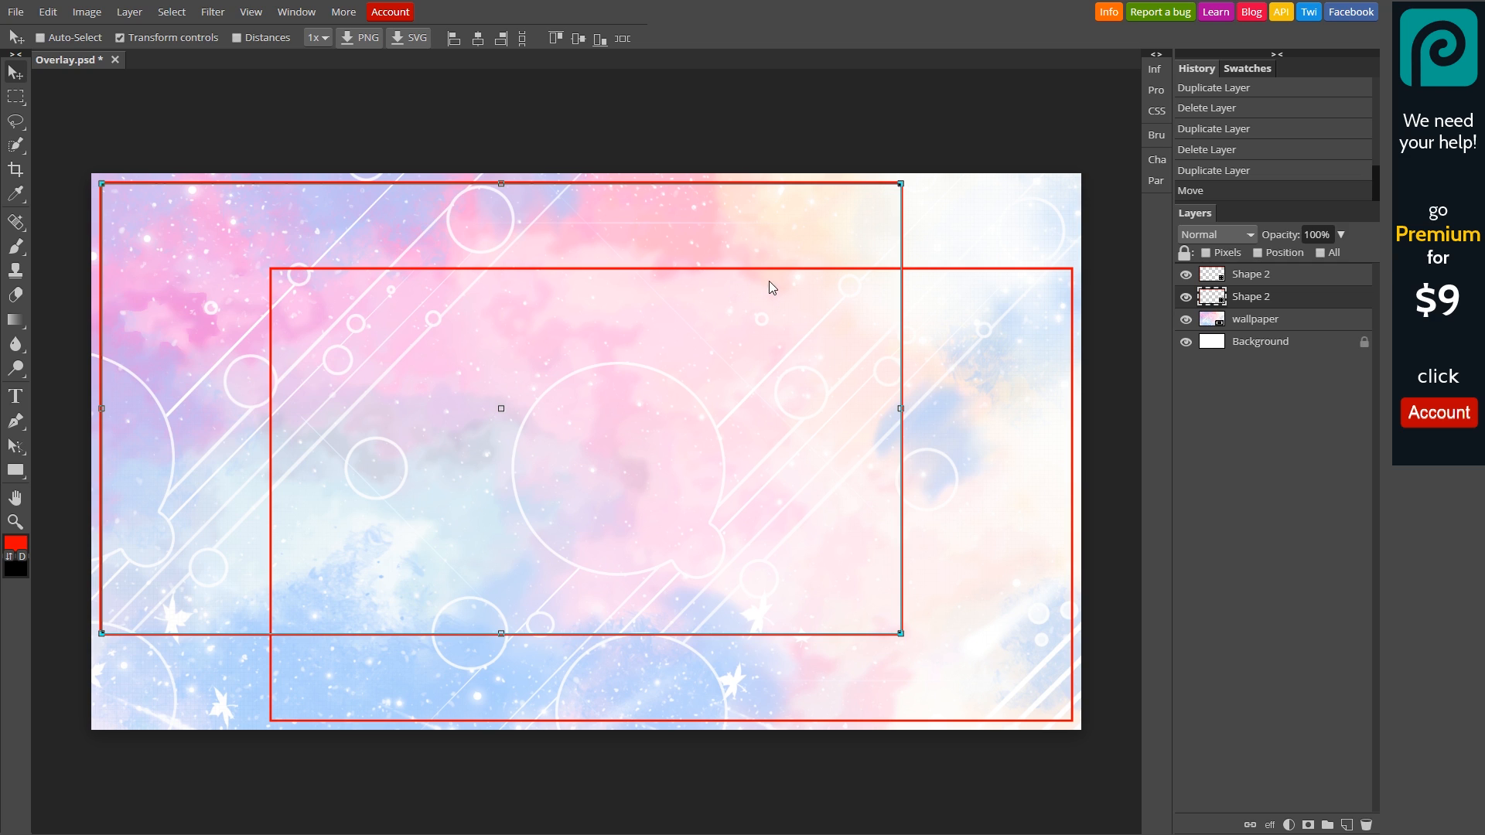
click(1186, 299)
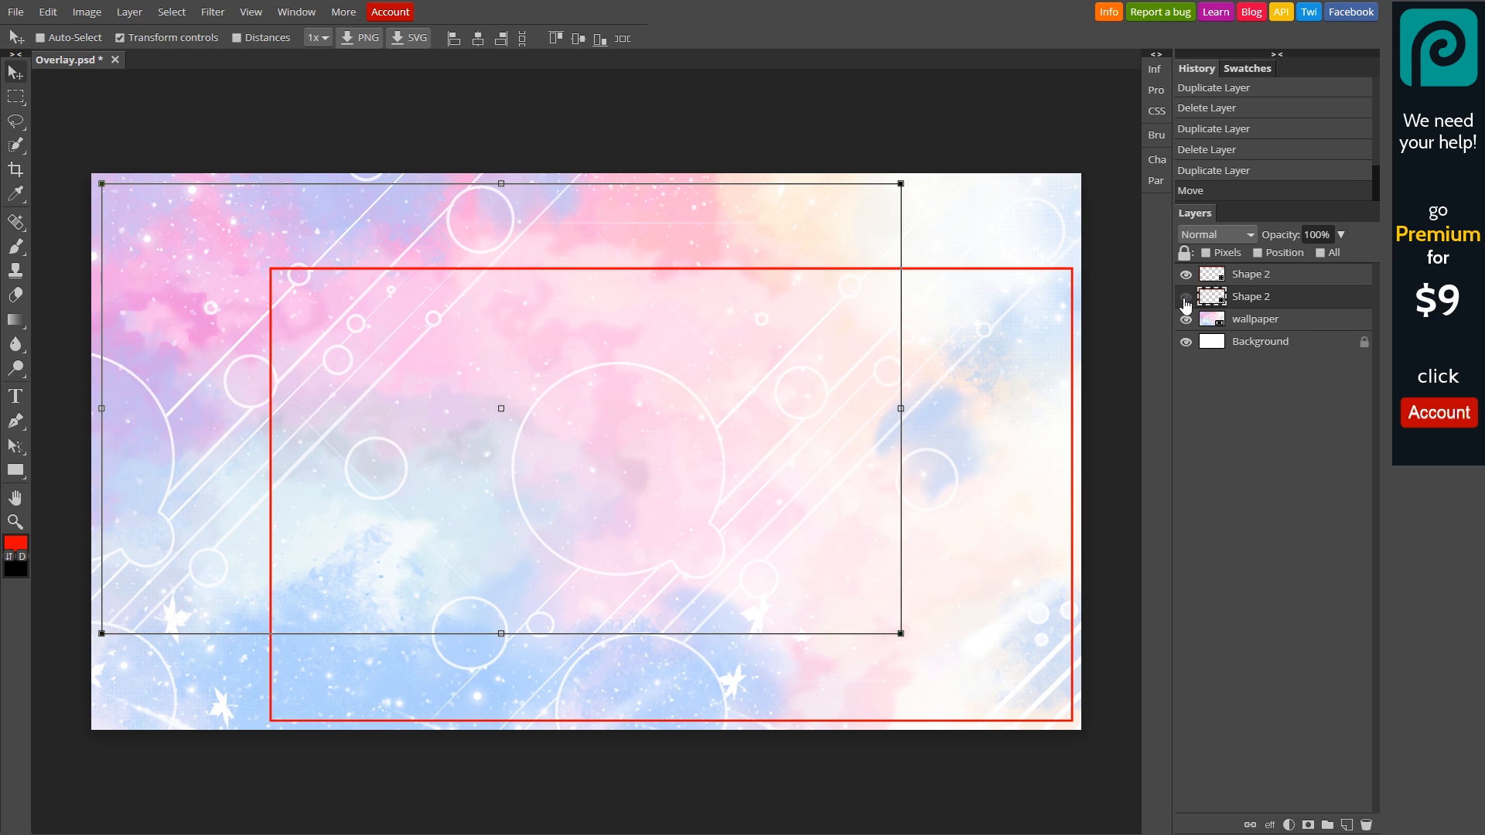
click(1240, 277)
click(1186, 276)
click(1187, 277)
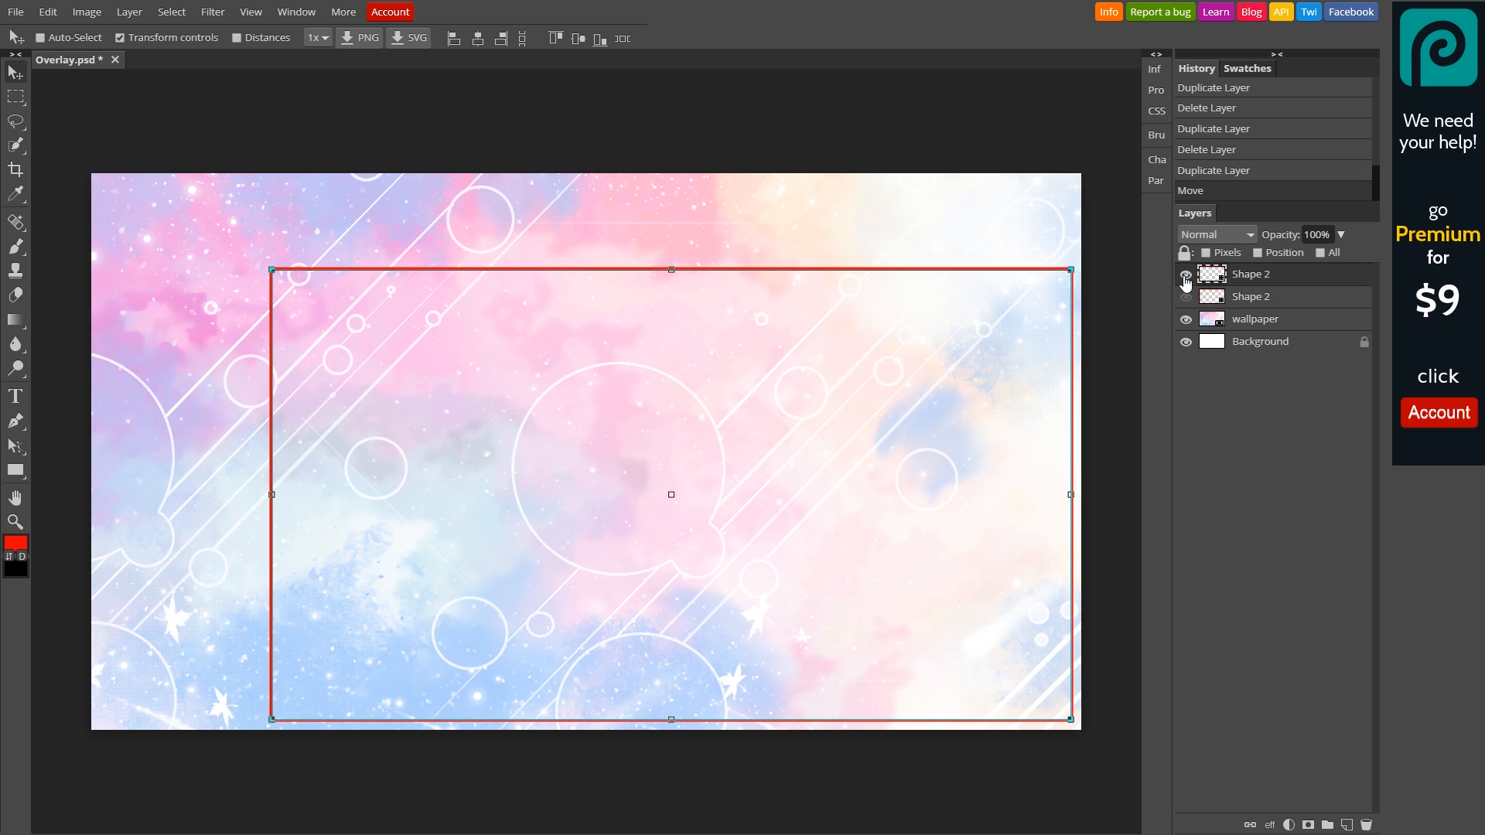
click(1189, 299)
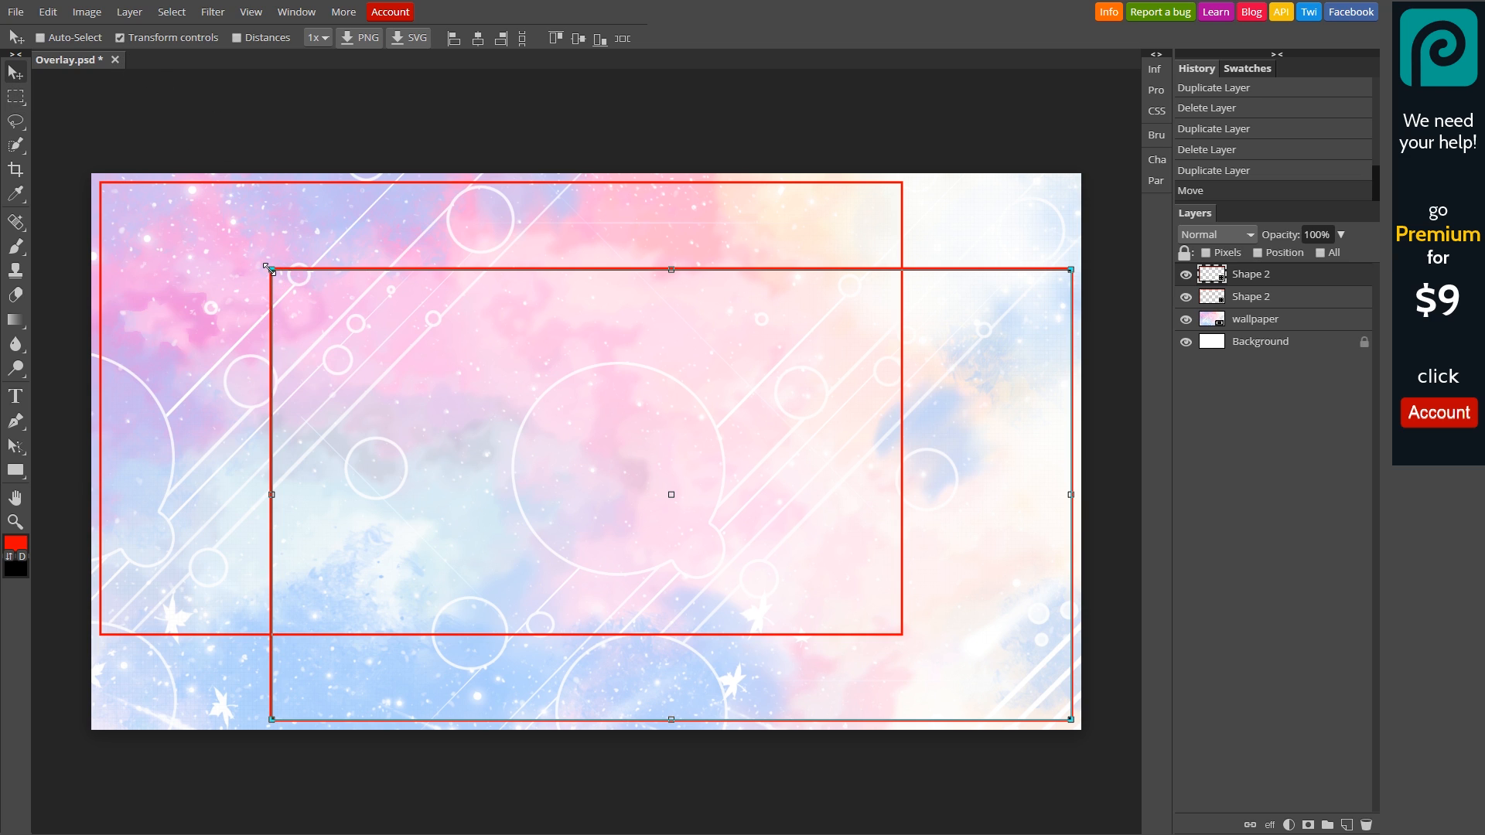
Step: Scale the copied rectangle down proportionally to about a third of its size, keeping its lower-right corner in place
drag(267, 267, 820, 580)
drag(785, 546, 814, 623)
key(Return)
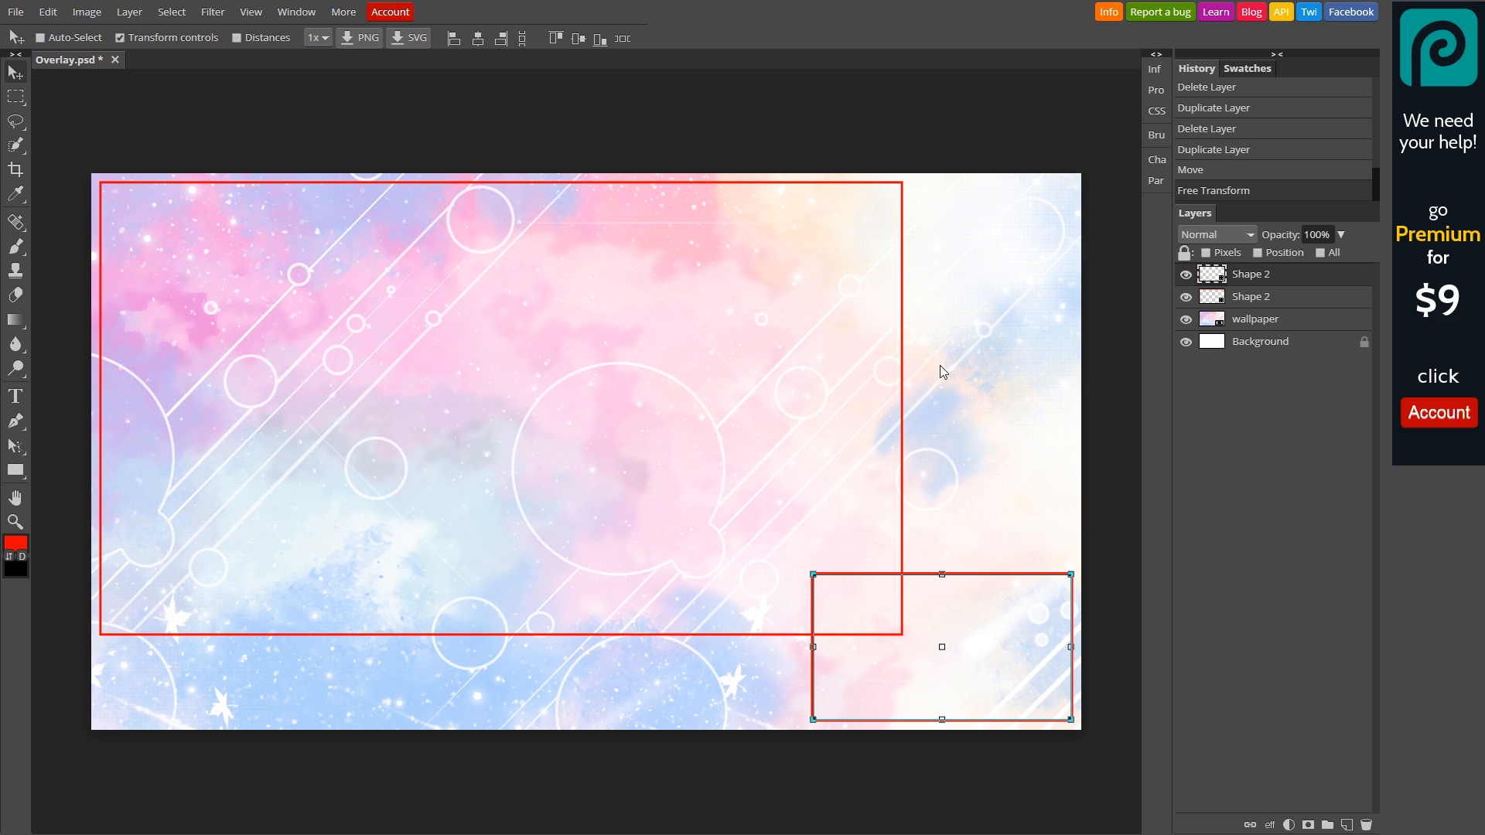
Step: Snap the small rectangle into the canvas's lower-right corner and nudge it 20 px left and 20 px up
mouse_move(981, 659)
mouse_down()
mouse_move(958, 409)
mouse_move(480, 561)
mouse_move(470, 655)
mouse_move(898, 286)
mouse_move(945, 301)
mouse_move(960, 327)
mouse_move(993, 678)
mouse_up()
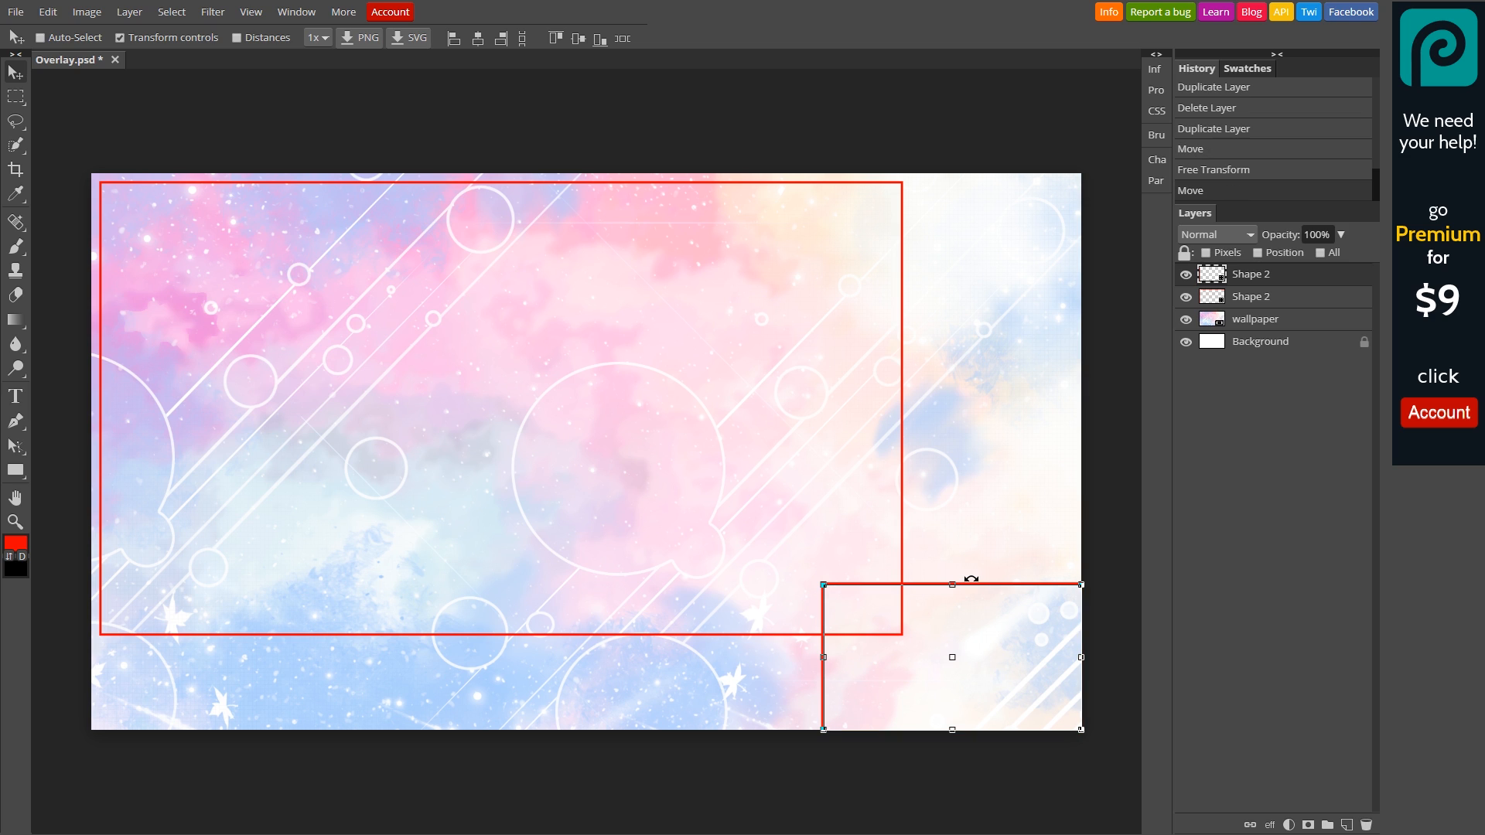
key(shift+Left)
key(shift+Left)
key(shift+Up)
key(shift+Up)
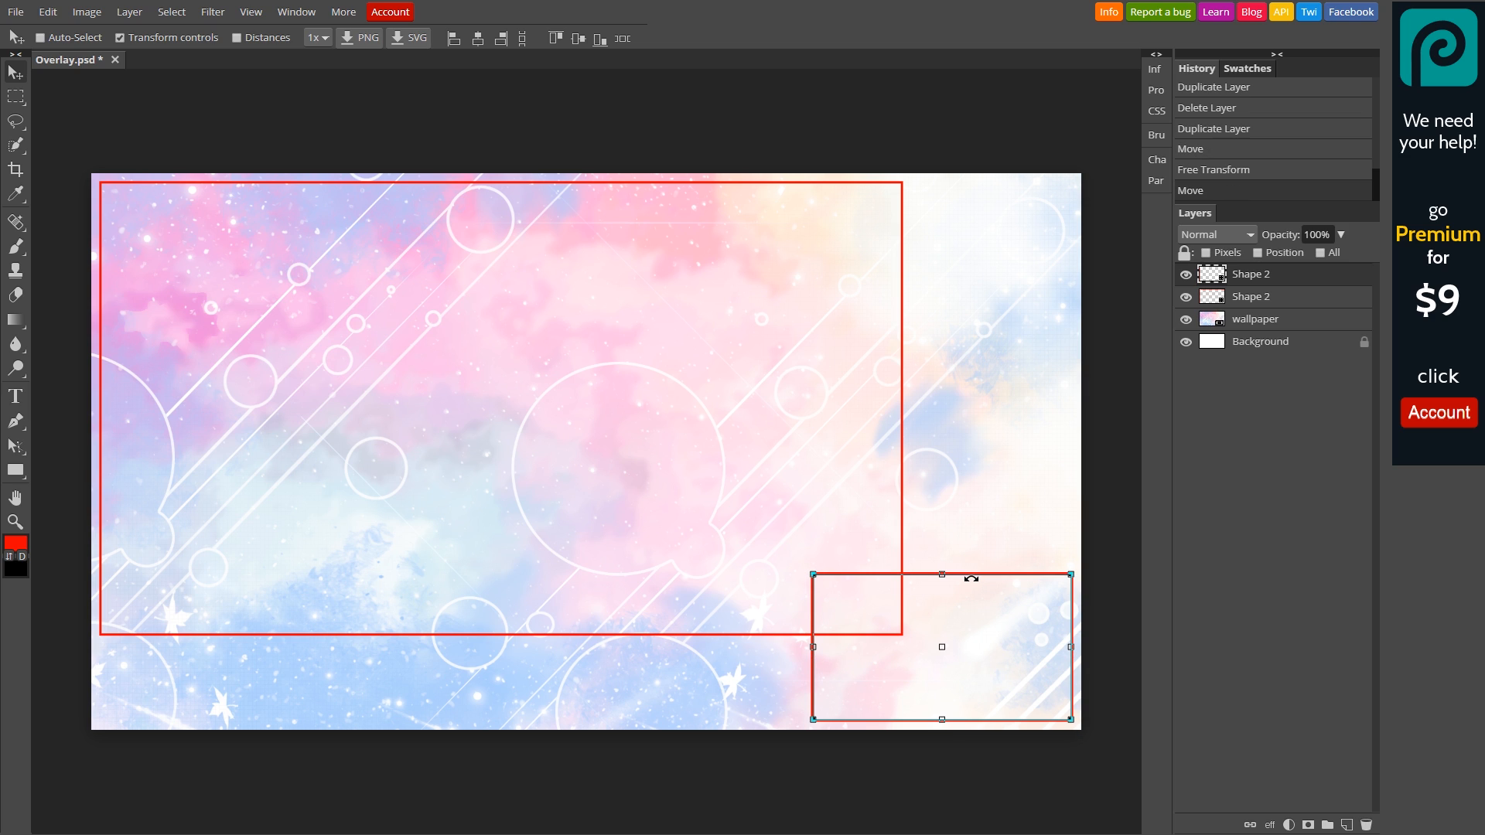
Step: Place the render image as a new layer and move the character beside the canvas's right edge, just above the small rectangle
click(1245, 297)
click(1253, 279)
click(16, 15)
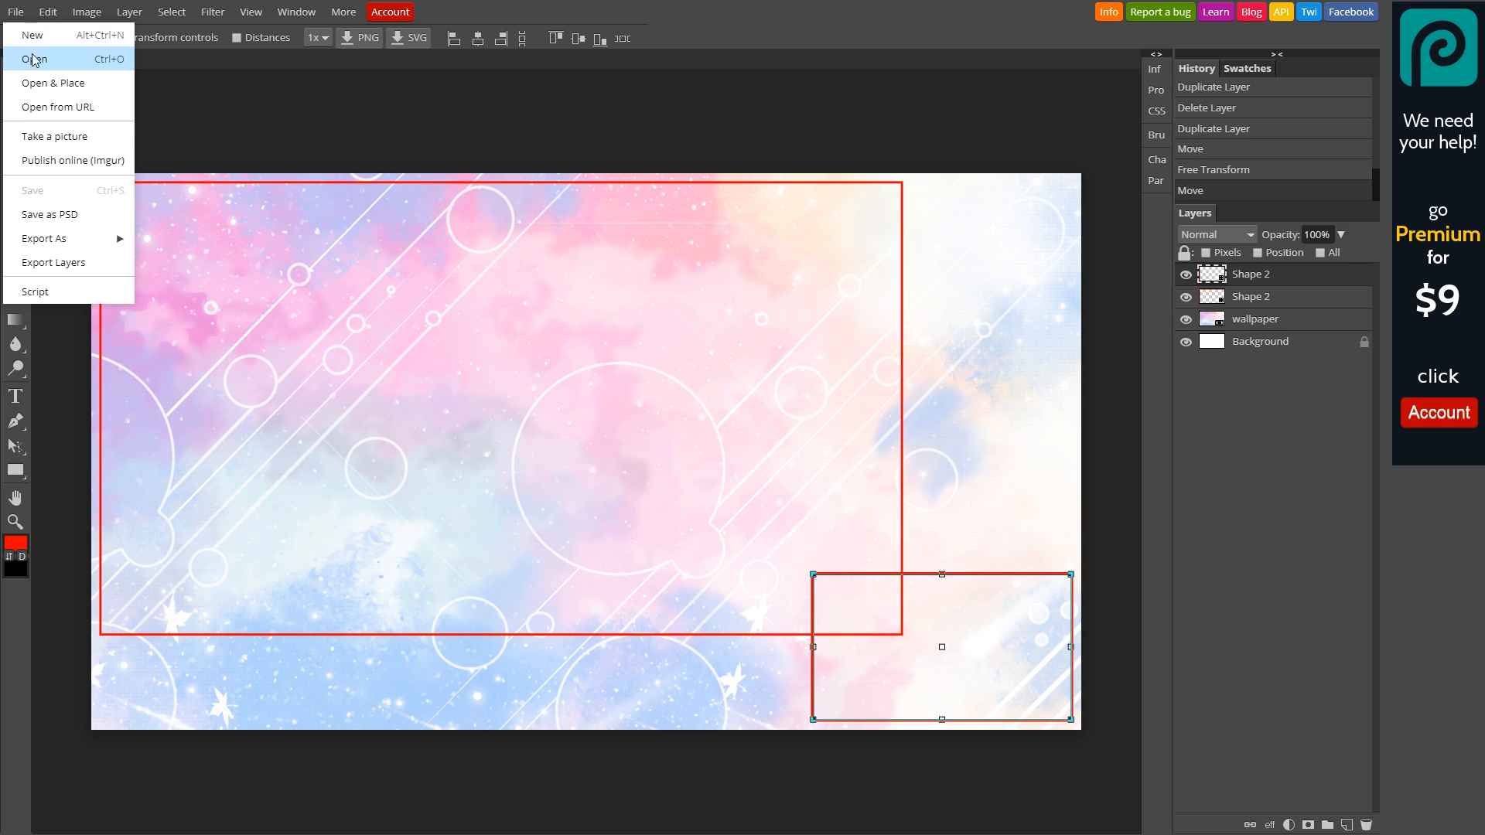
click(60, 84)
double_click(773, 286)
drag(565, 380, 960, 372)
key(Return)
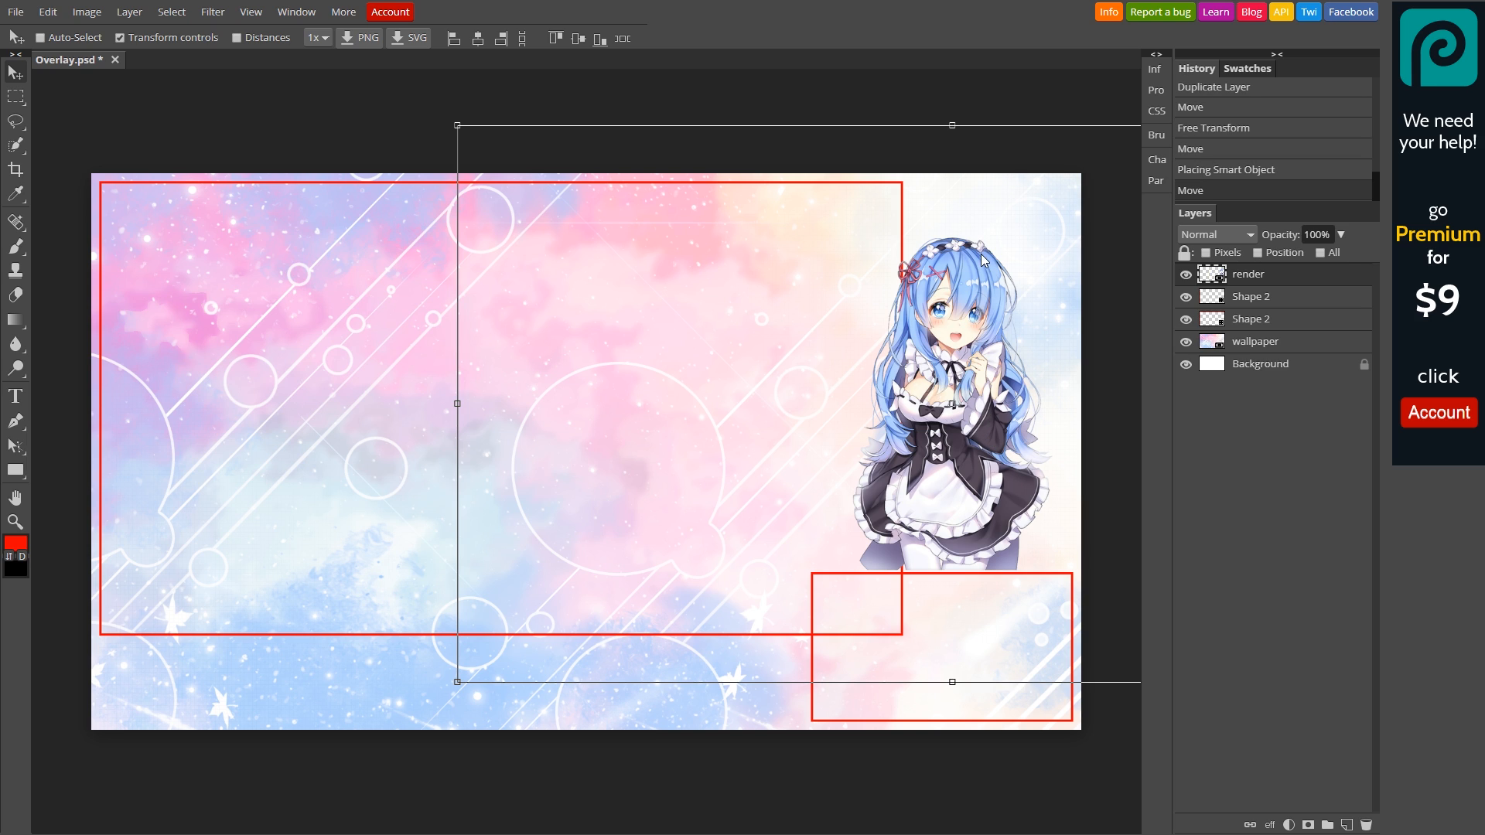
drag(949, 398, 974, 399)
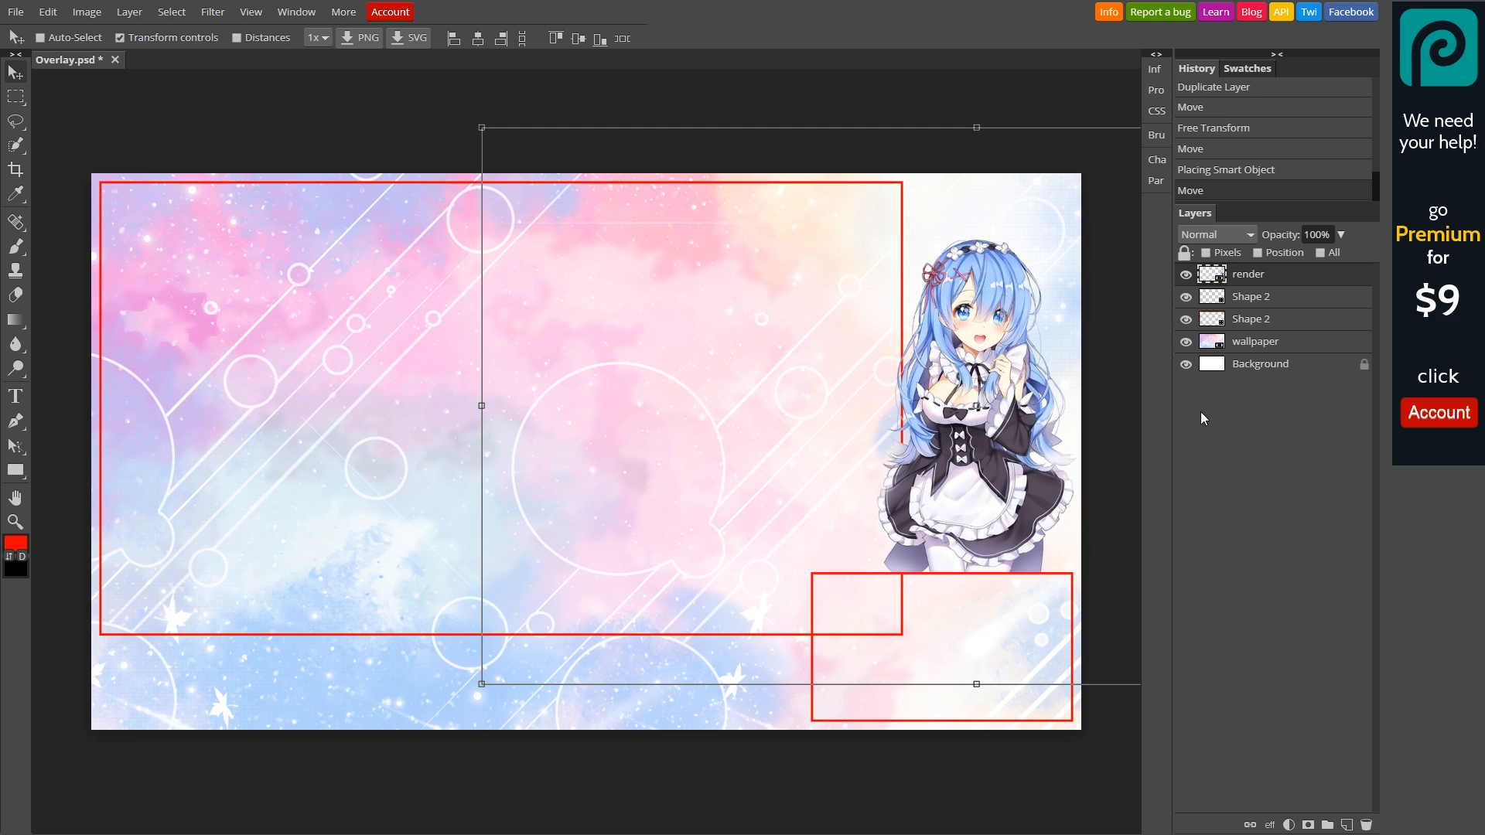
Step: Select the two Shape 2 layers in turn to check which rectangle each one holds
click(1253, 300)
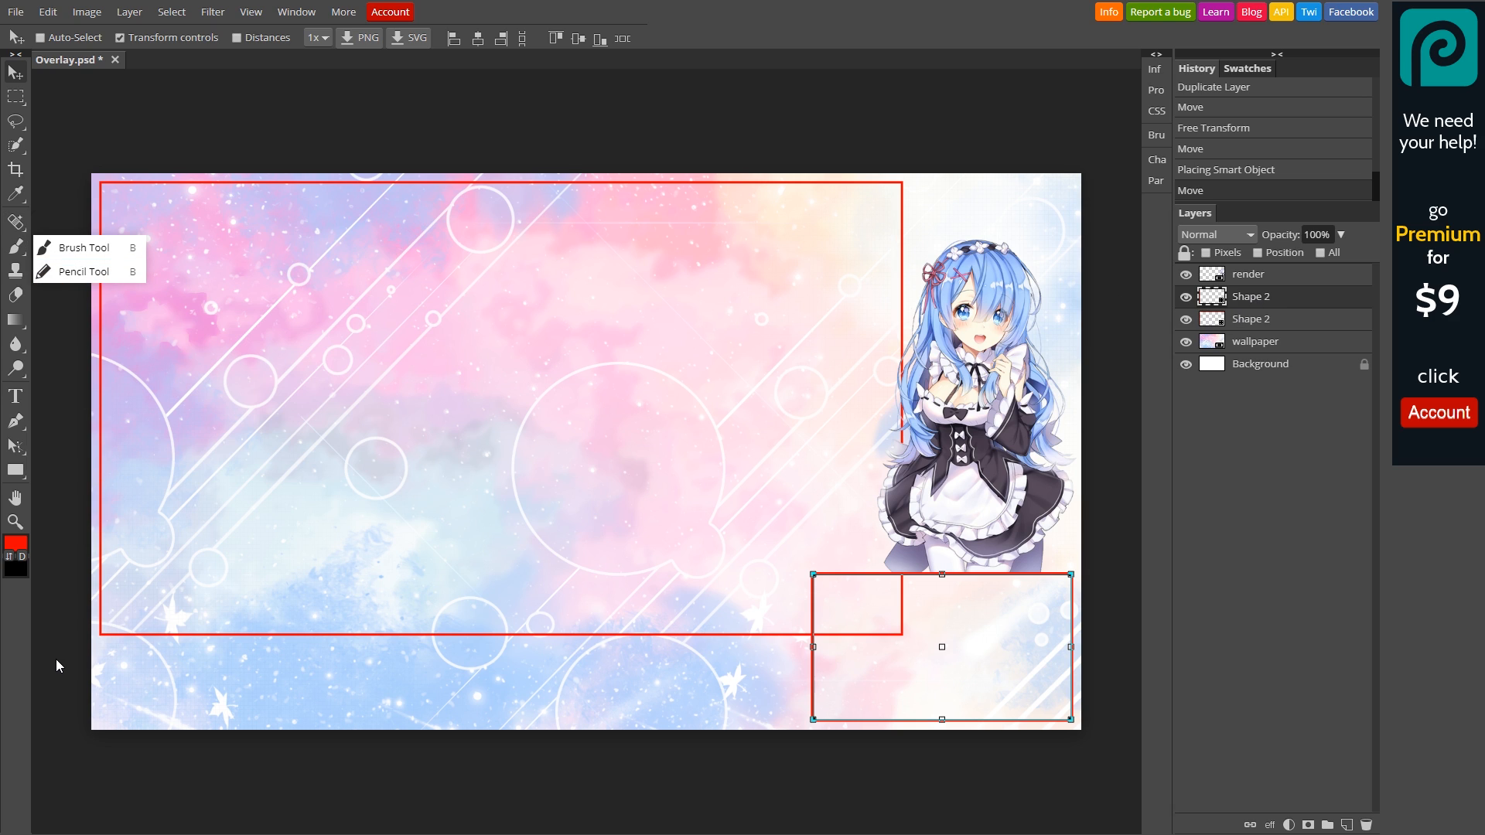
click(1267, 324)
click(1265, 300)
click(1265, 320)
click(1266, 300)
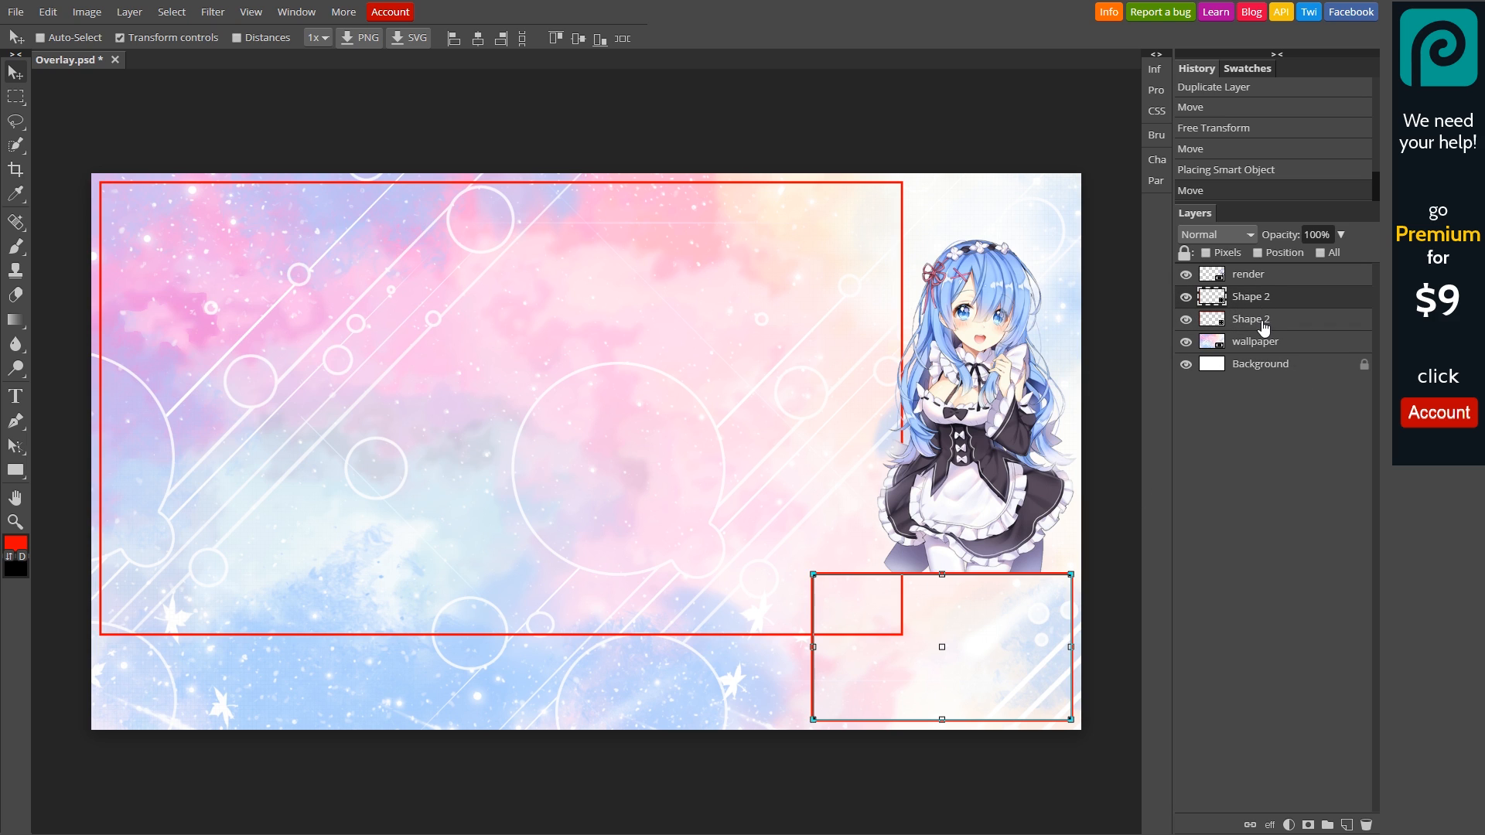
click(1259, 324)
click(1260, 300)
right_click(1259, 301)
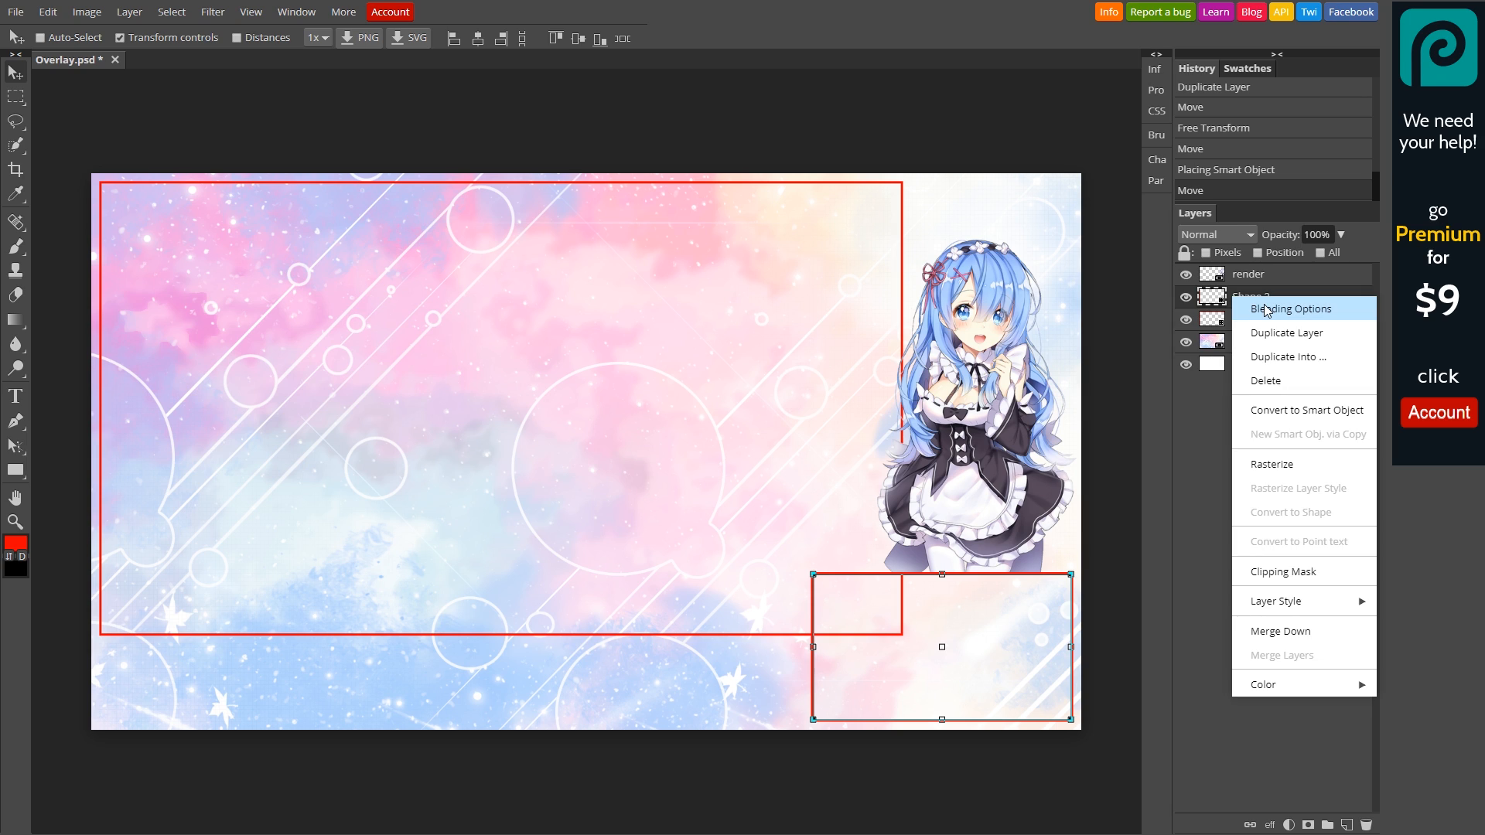
click(1257, 301)
double_click(1253, 298)
click(1316, 298)
double_click(1271, 298)
click(1334, 302)
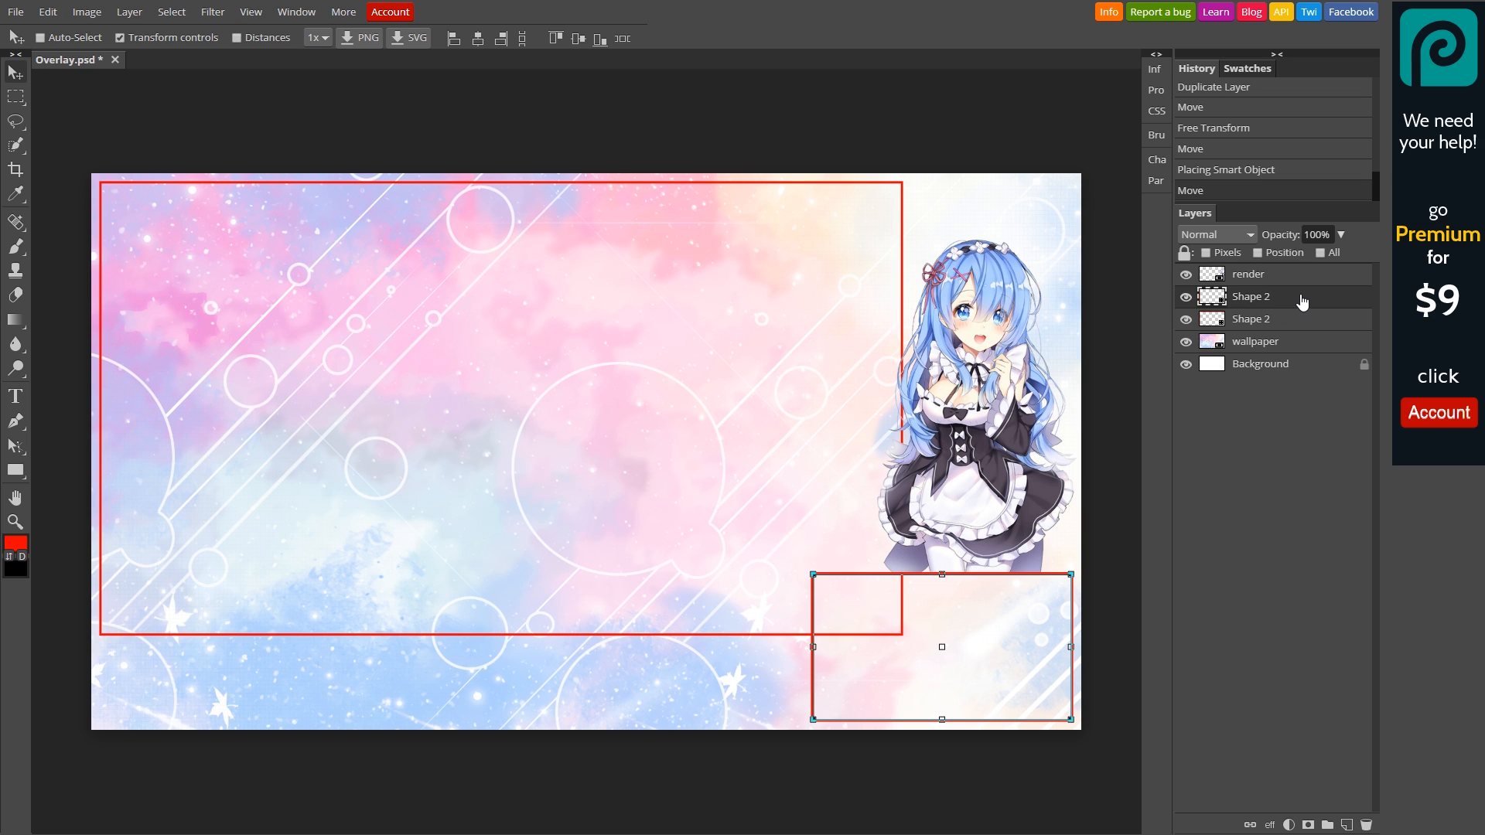
double_click(1300, 302)
drag(455, 141, 896, 229)
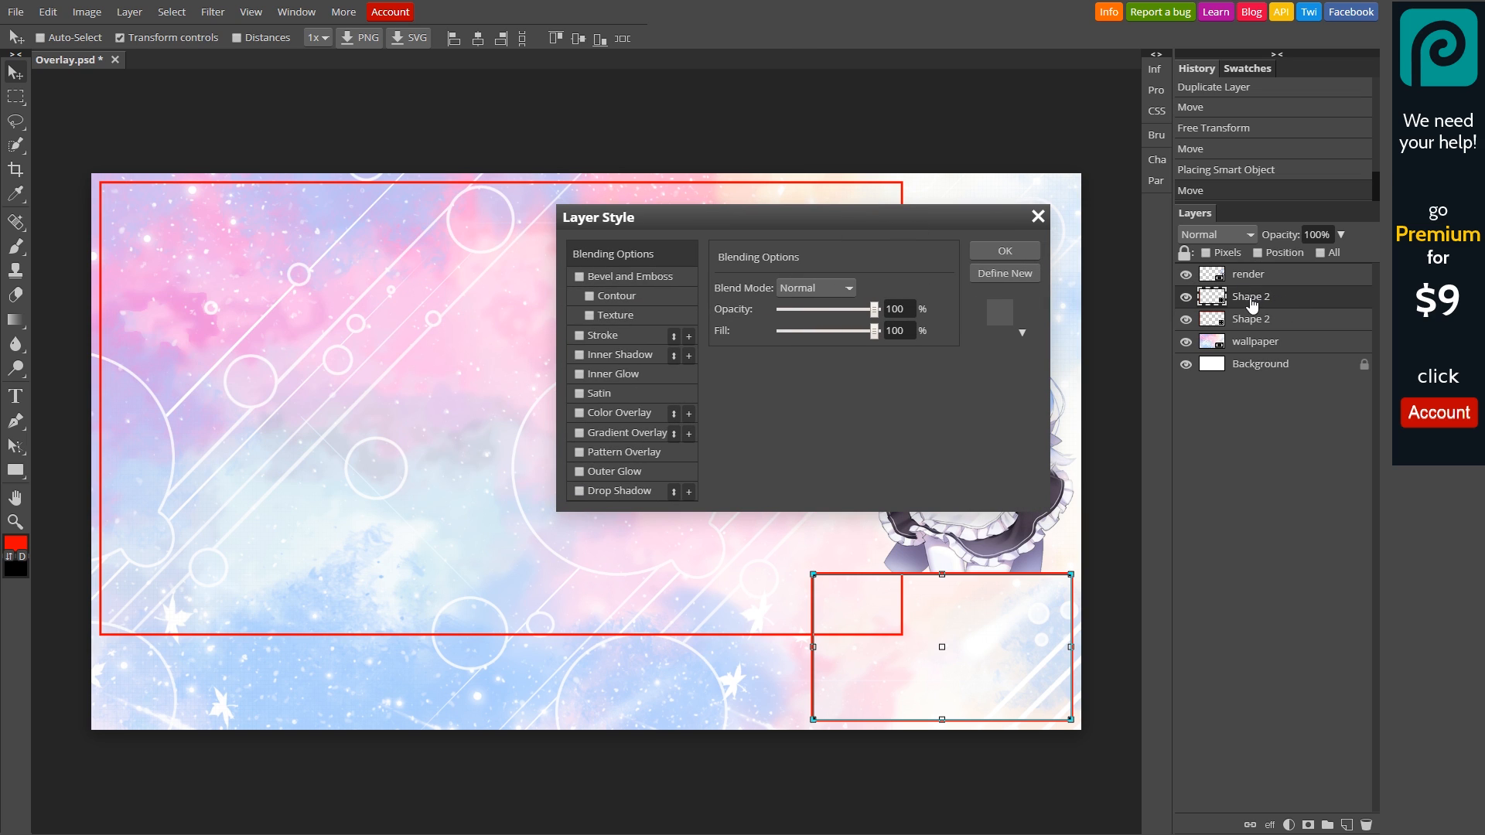
click(1039, 219)
double_click(1251, 300)
click(1348, 310)
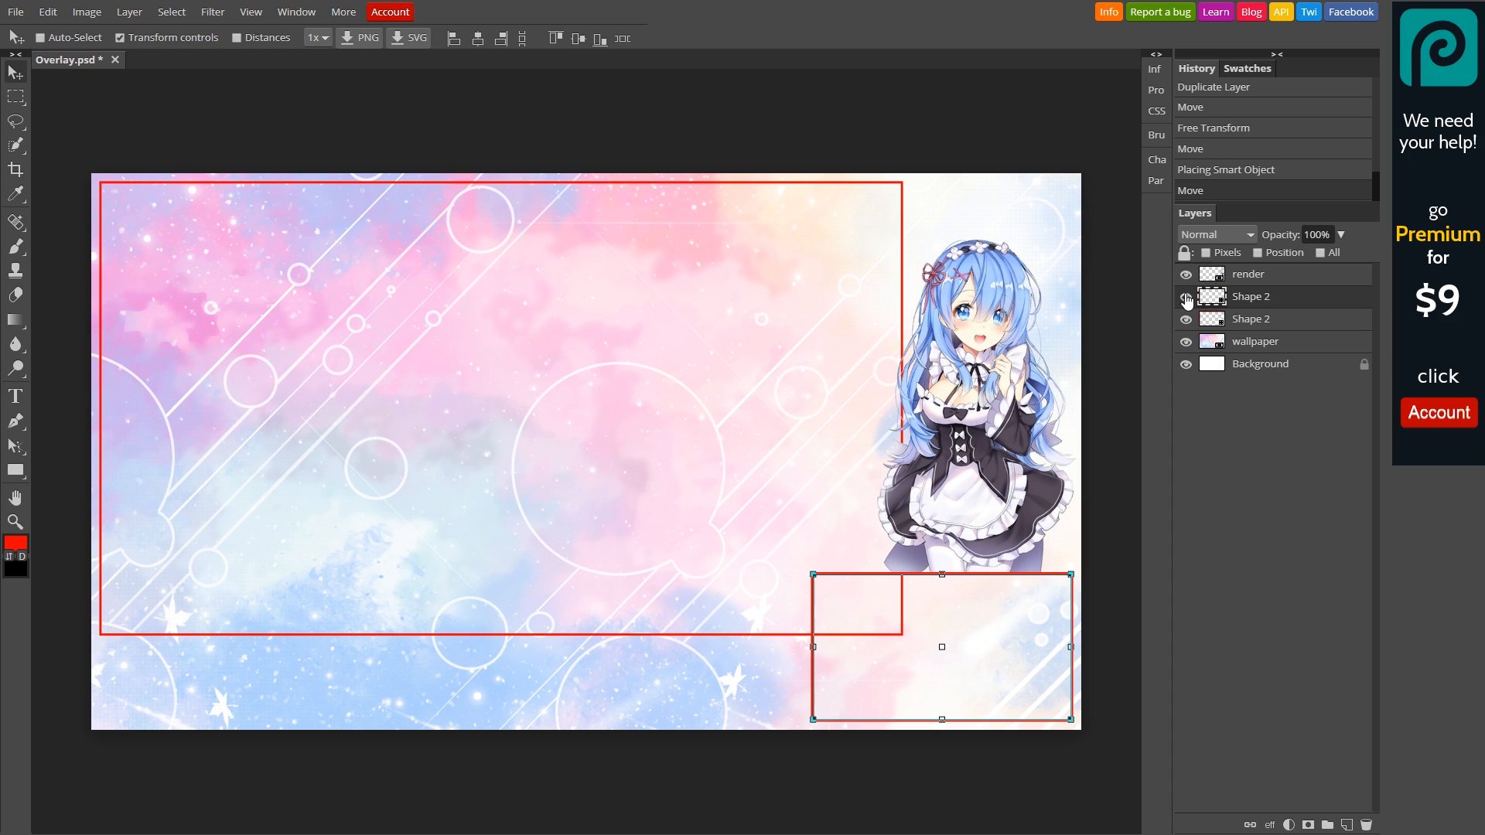
Step: Rename the Shape 2 layer holding the small lower-right rectangle as webcam
double_click(1265, 301)
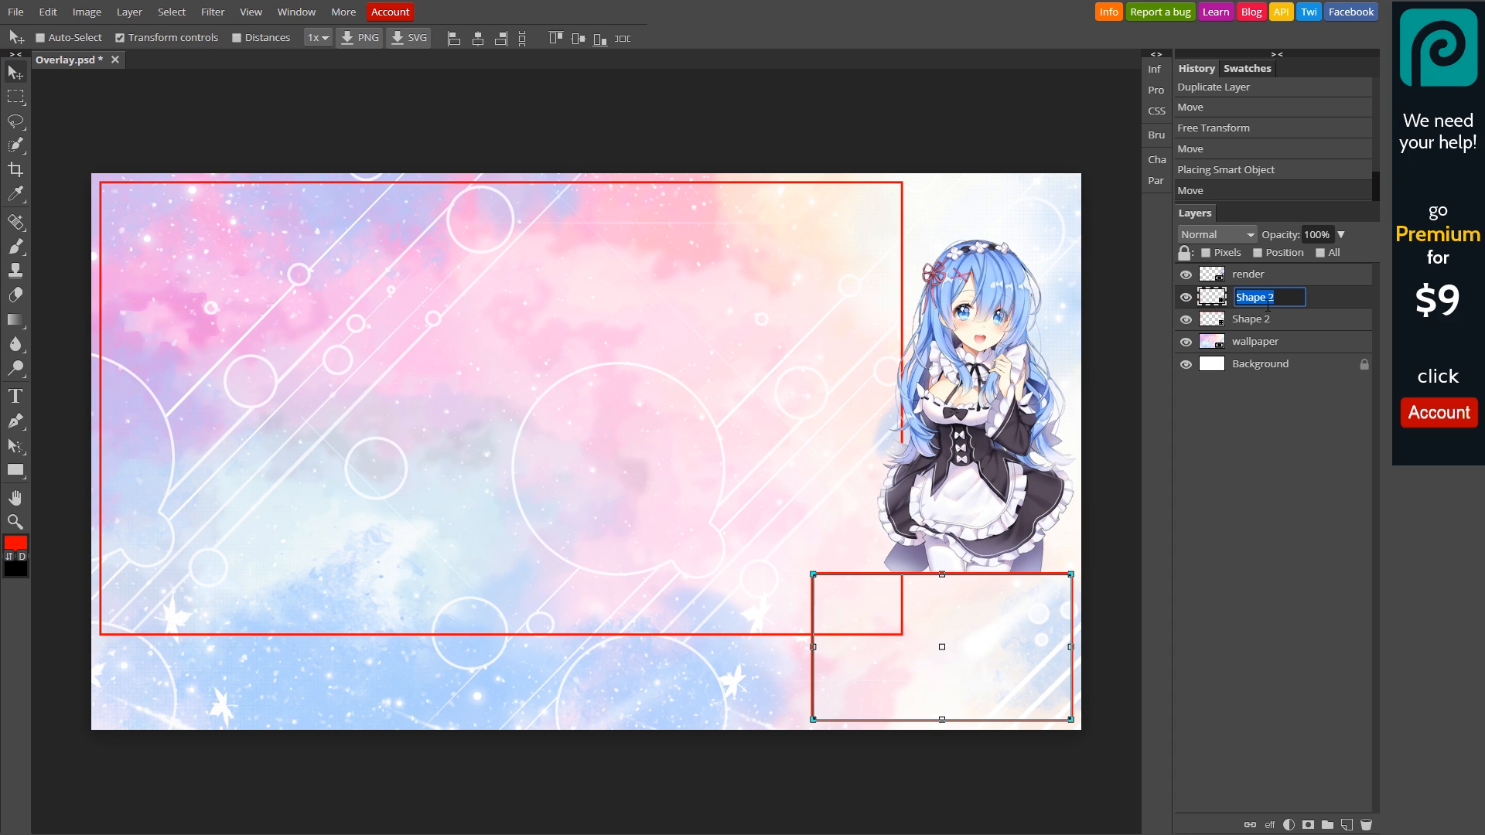
text(webcam)
key(Return)
Step: Toggle the visibility of the remaining Shape 2 layer and rename it as gamebox
click(1186, 319)
click(1186, 319)
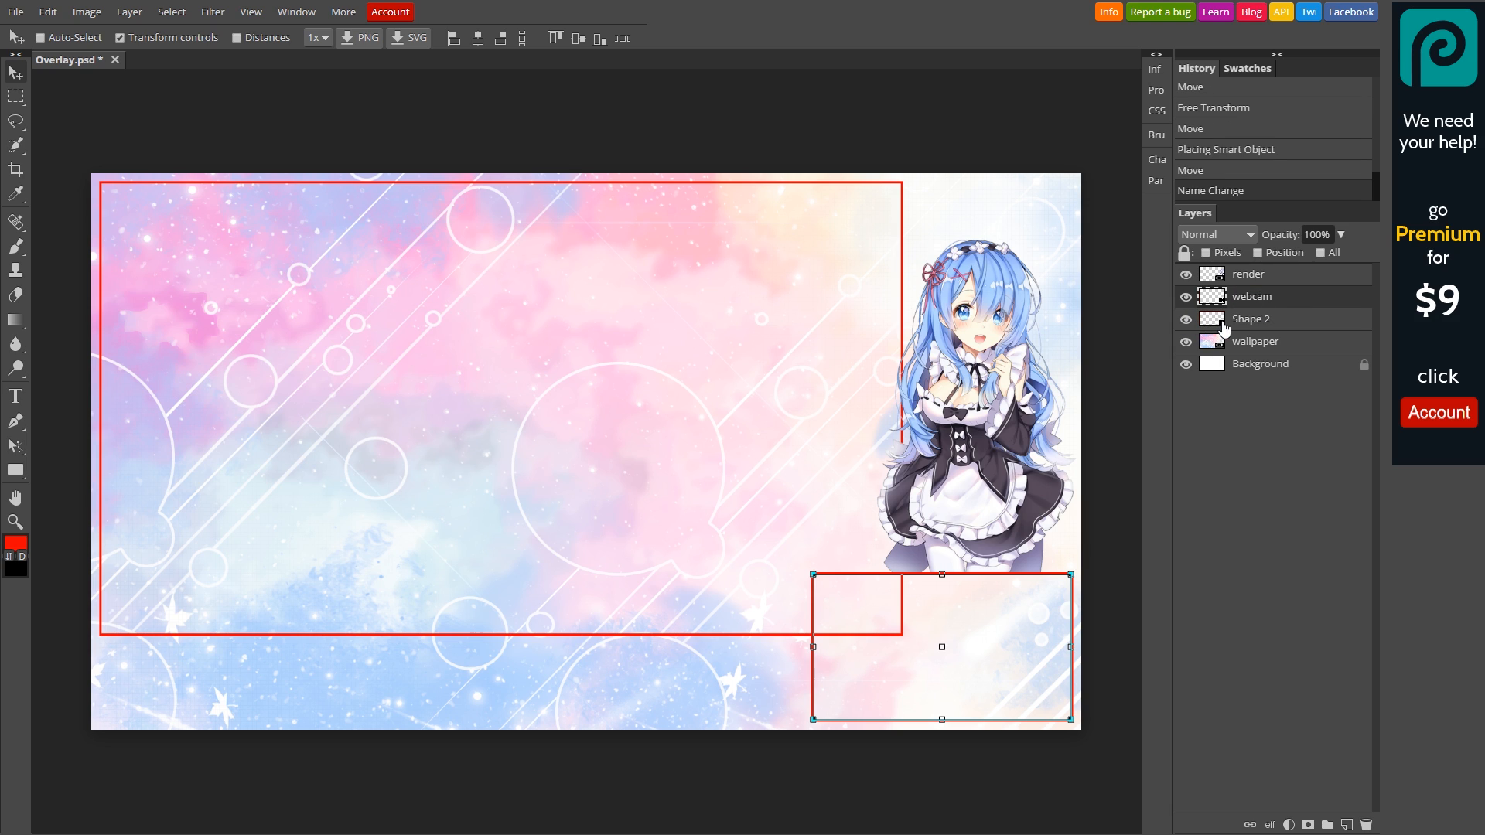
double_click(1252, 324)
text(gamebox)
key(Return)
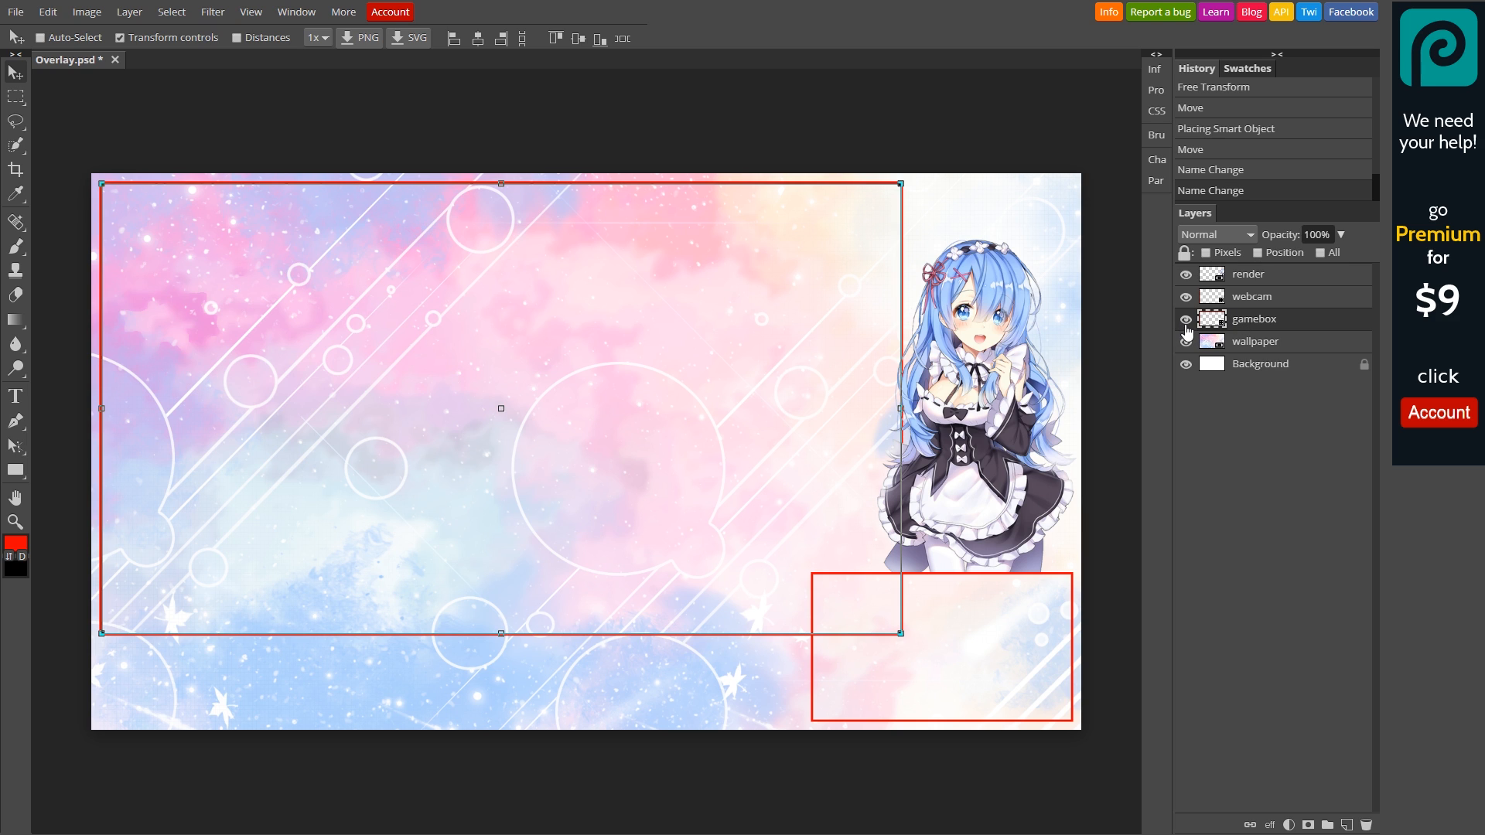
Step: Apply a white (ffffff) Color Overlay to the gamebox layer
right_click(1242, 319)
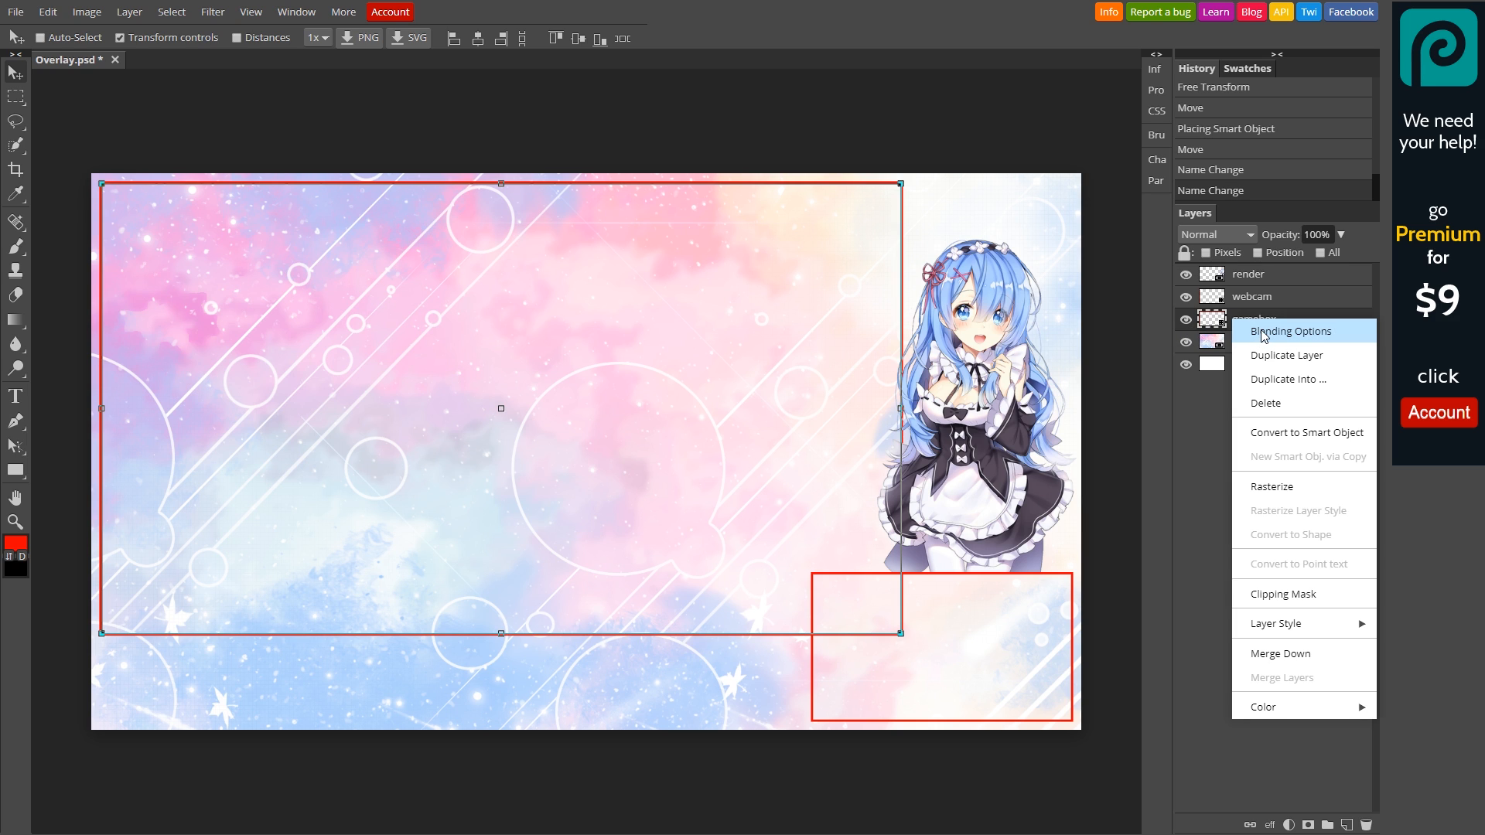
click(1263, 333)
drag(253, 133, 669, 186)
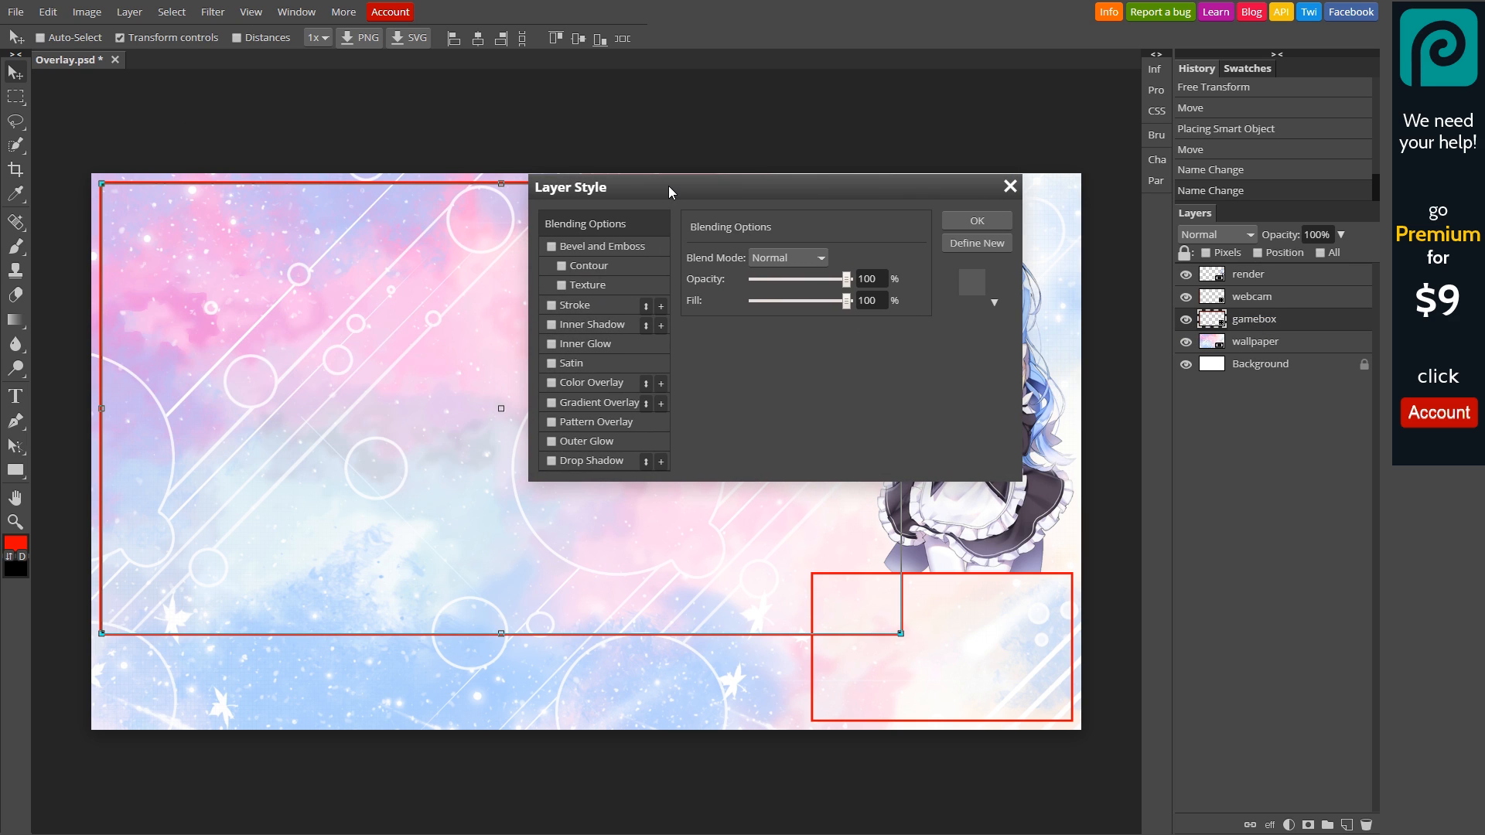
click(553, 382)
click(574, 383)
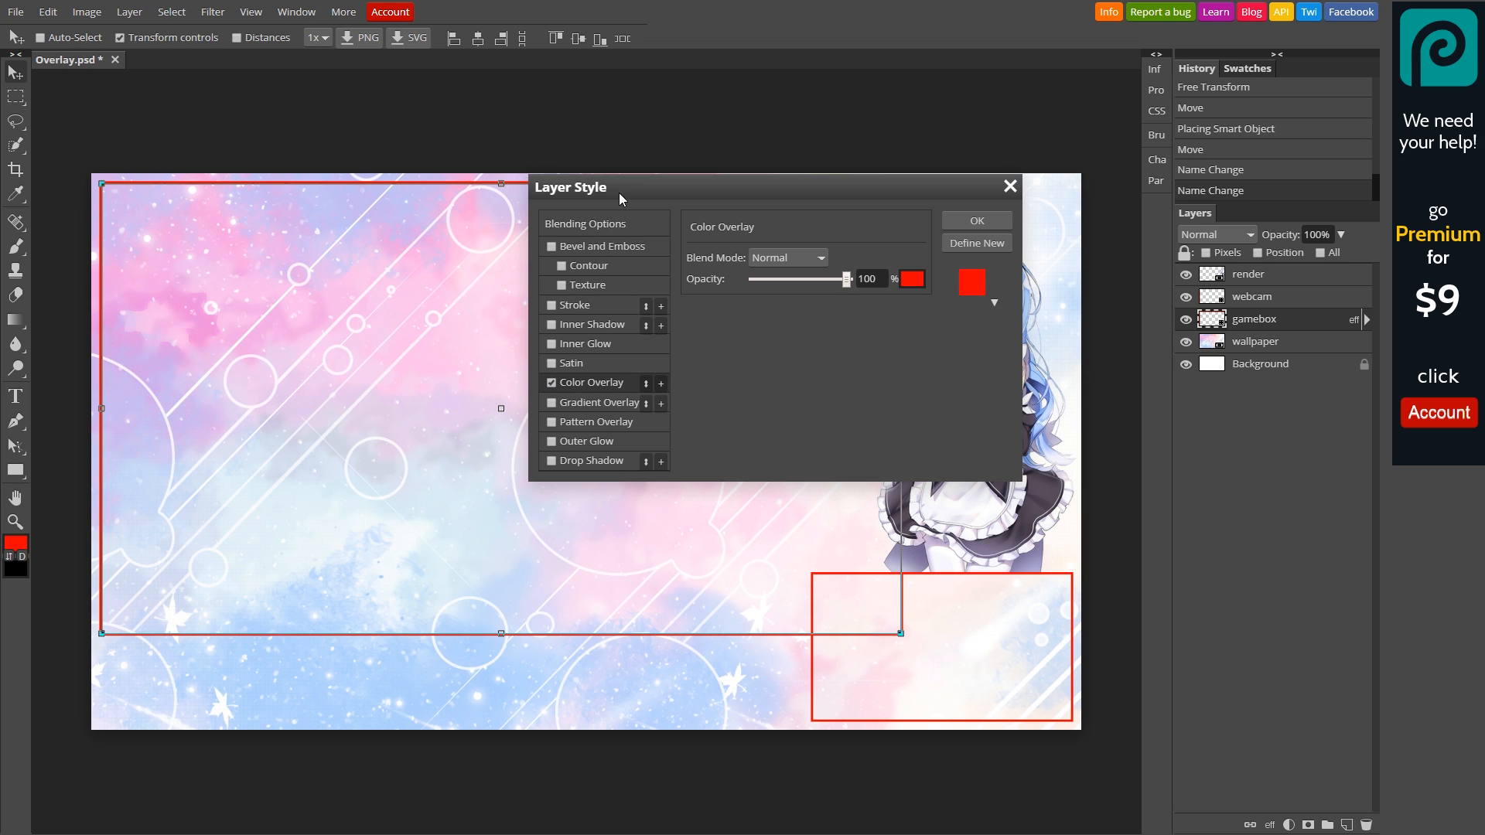
click(912, 280)
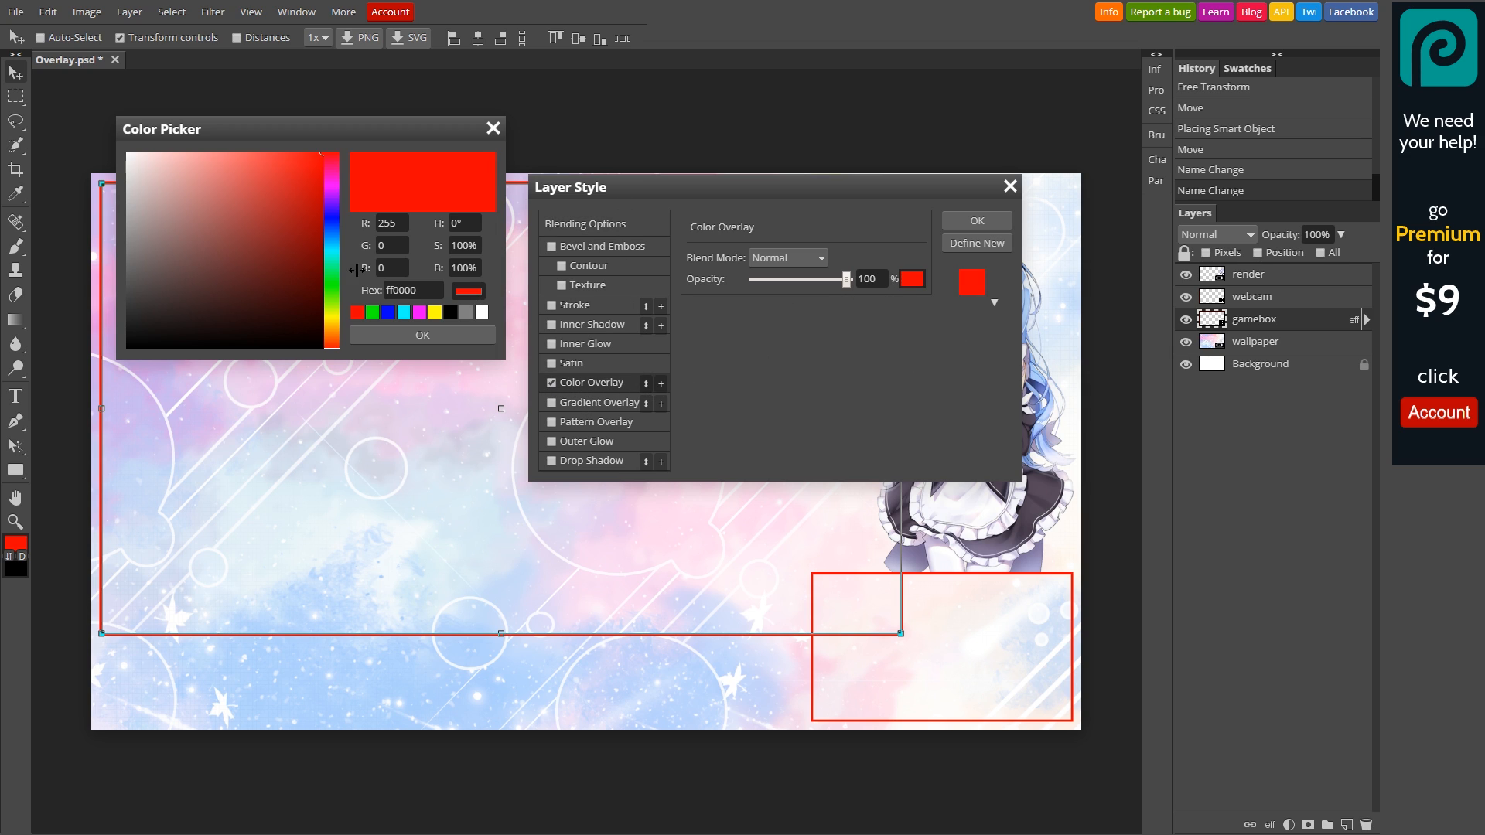
click(481, 312)
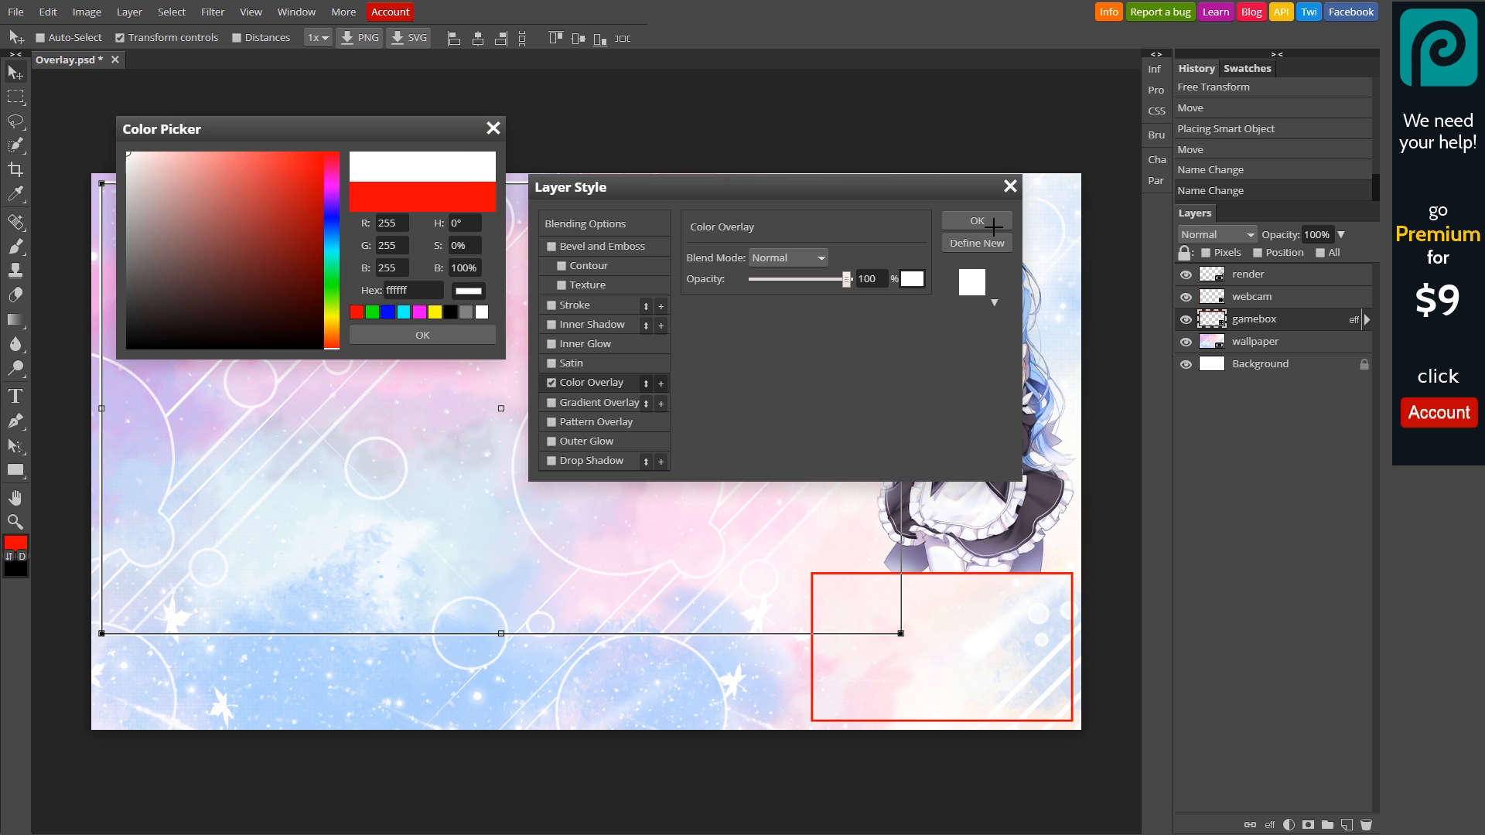
click(398, 334)
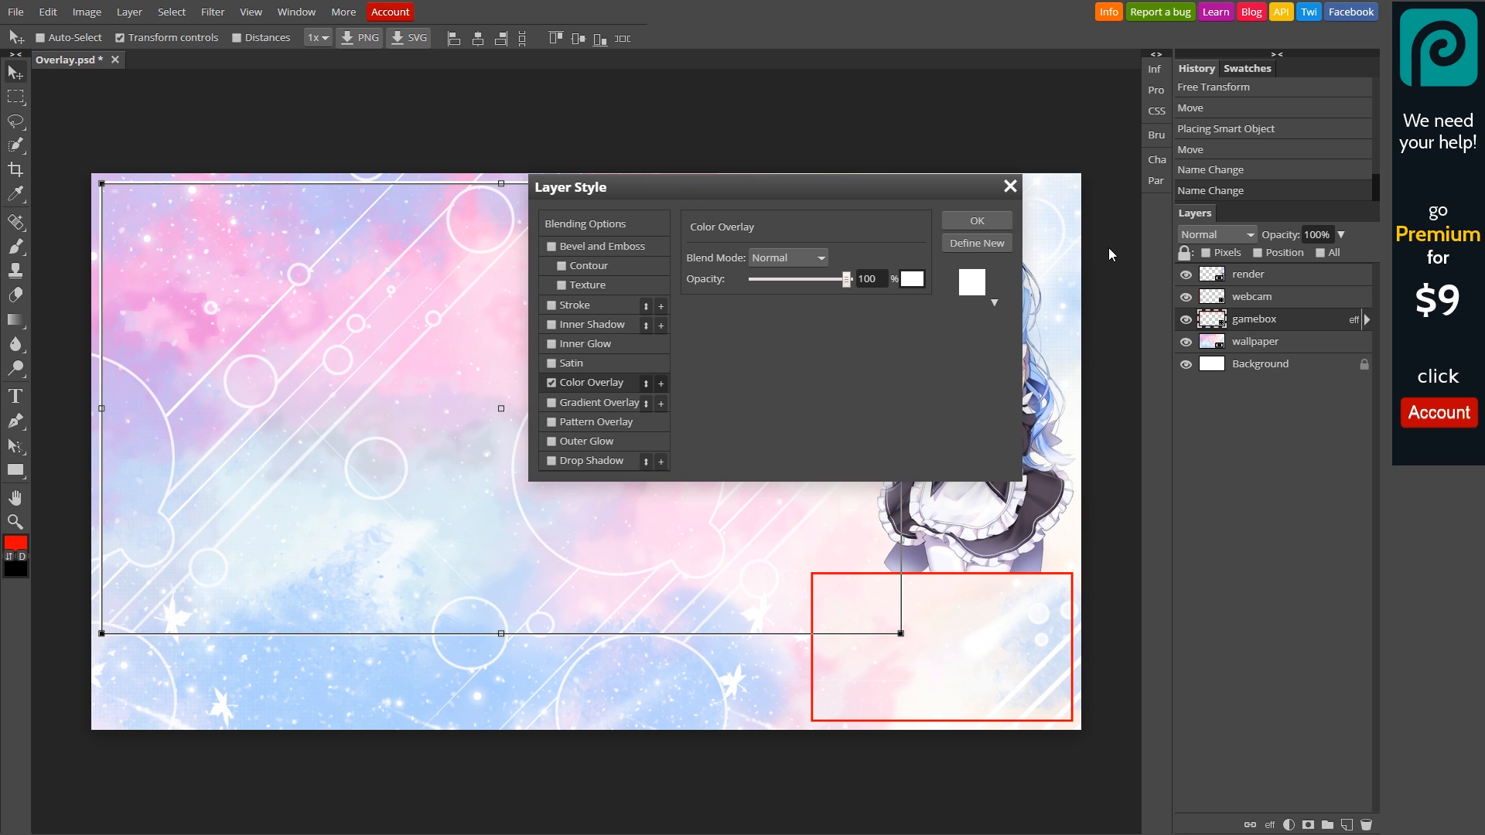
click(977, 222)
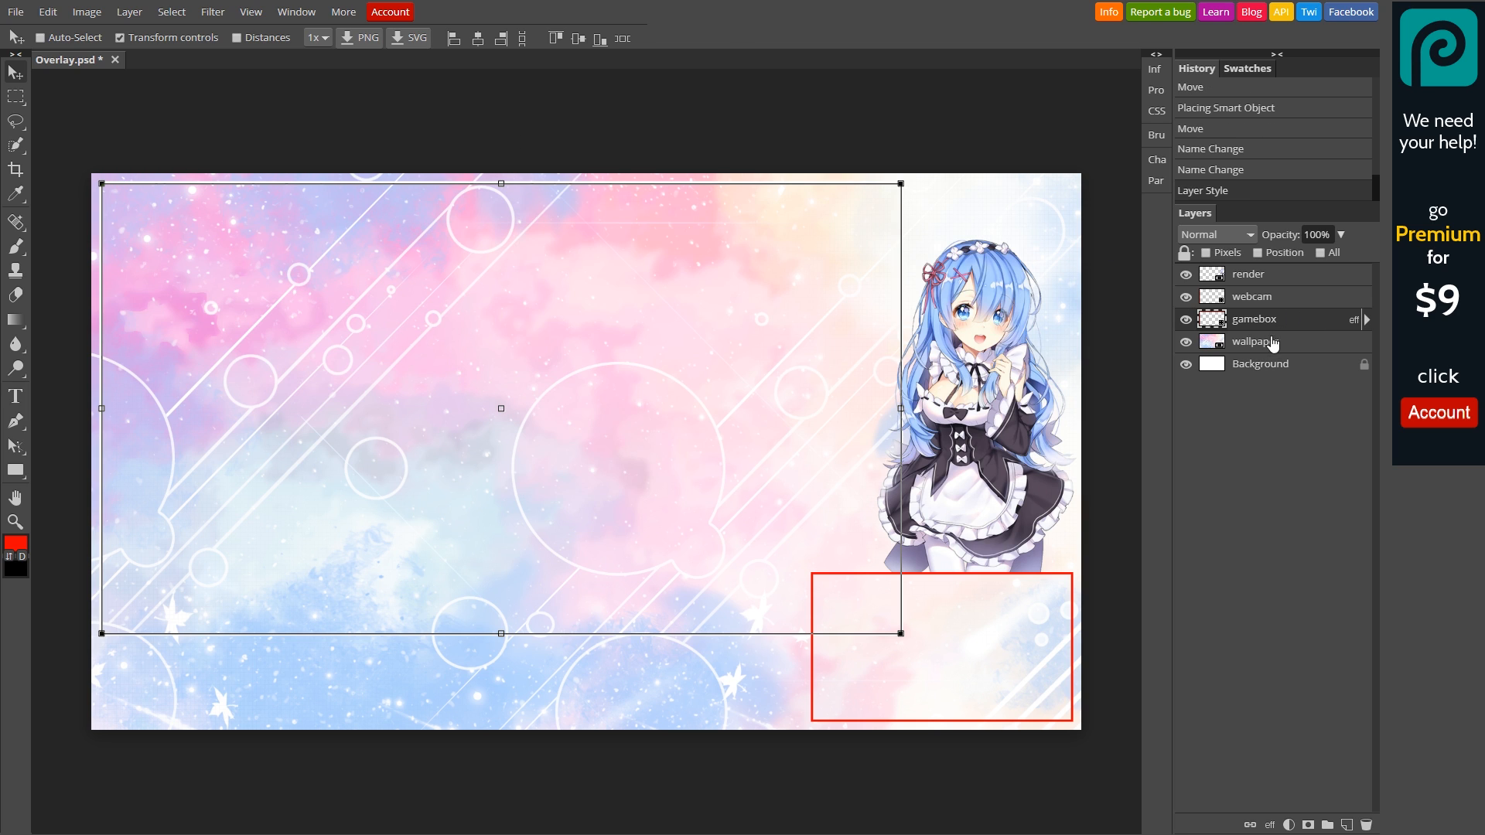
Step: Apply the same white Color Overlay to the webcam layer
double_click(1272, 297)
click(139, 324)
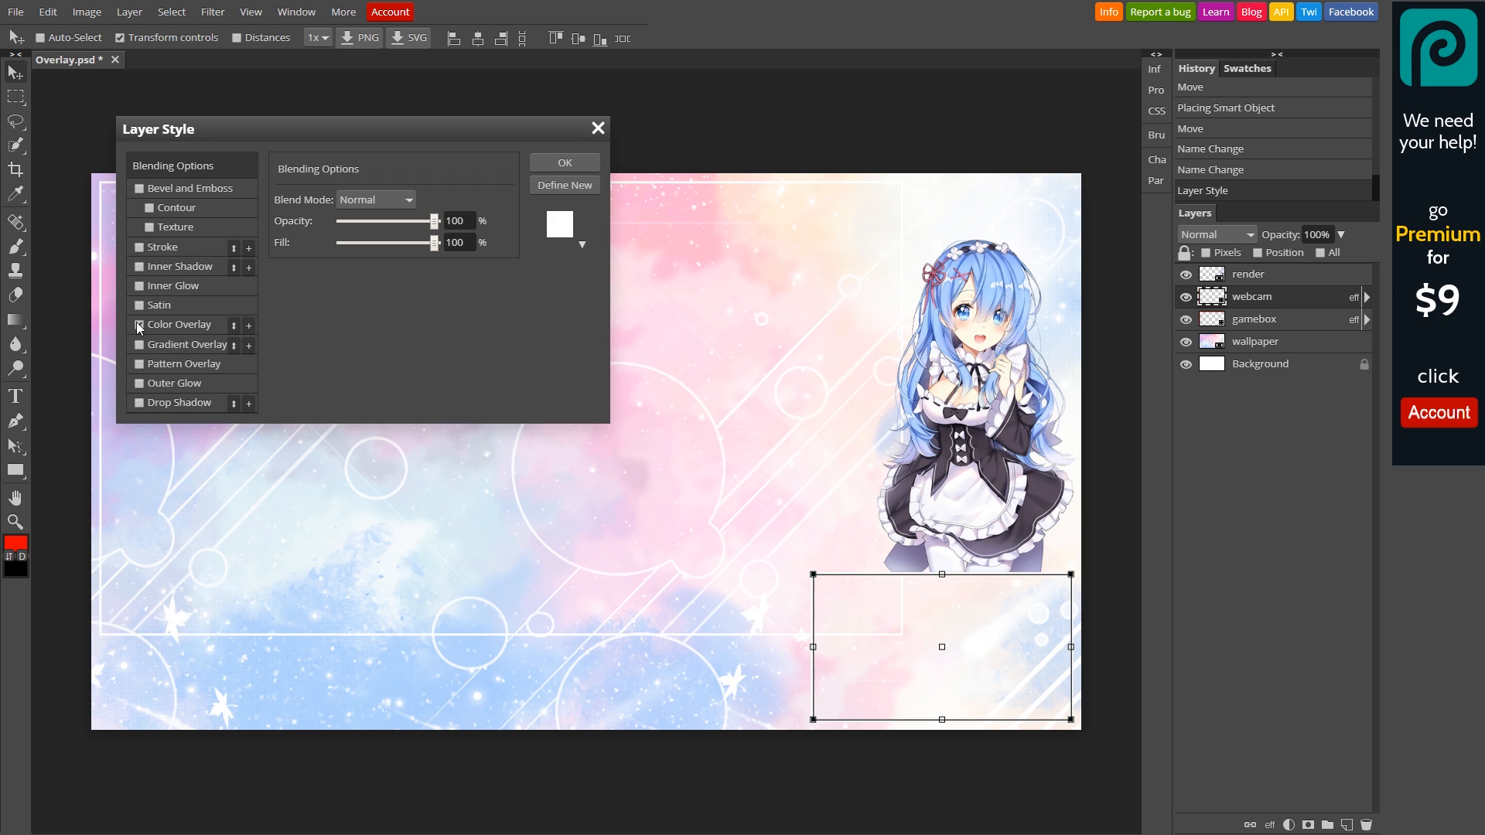
click(168, 329)
click(569, 163)
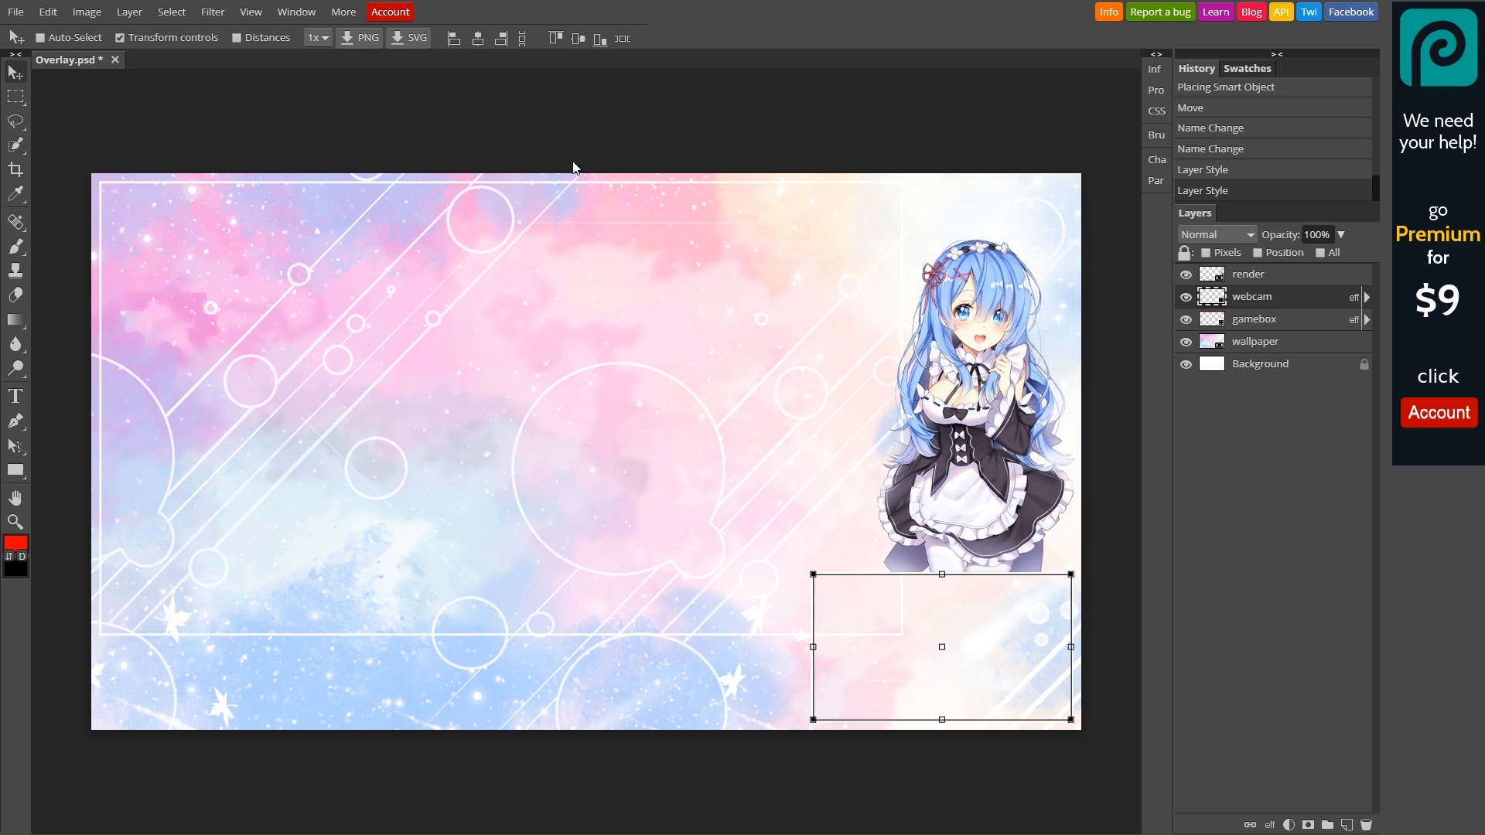
Step: Select the wallpaper layer and switch to the Rectangle Select tool
click(1268, 341)
right_click(16, 97)
click(78, 97)
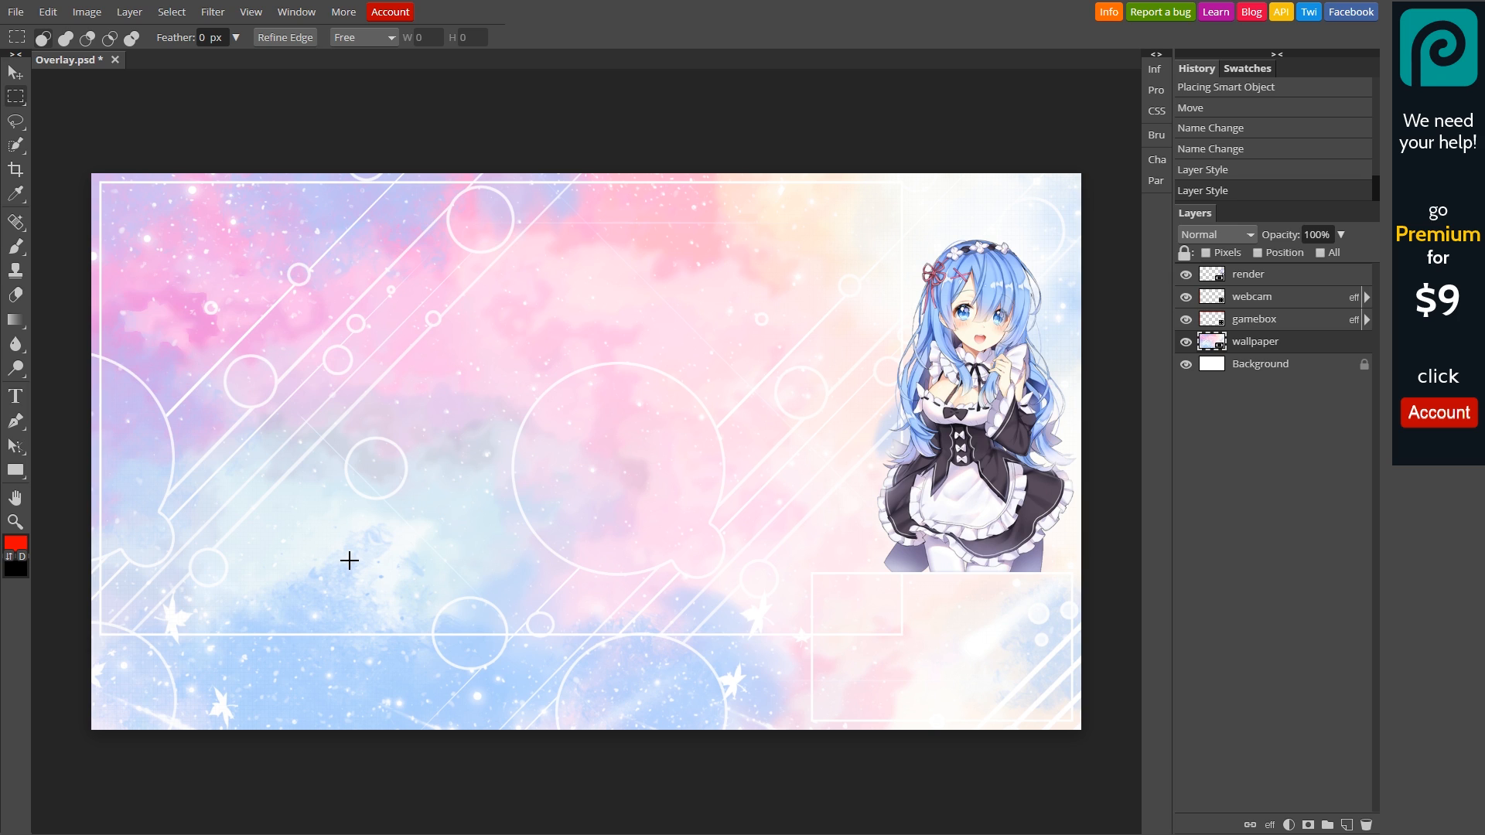
Step: Enable a Drop Shadow in the gamebox layer's style settings
click(1247, 304)
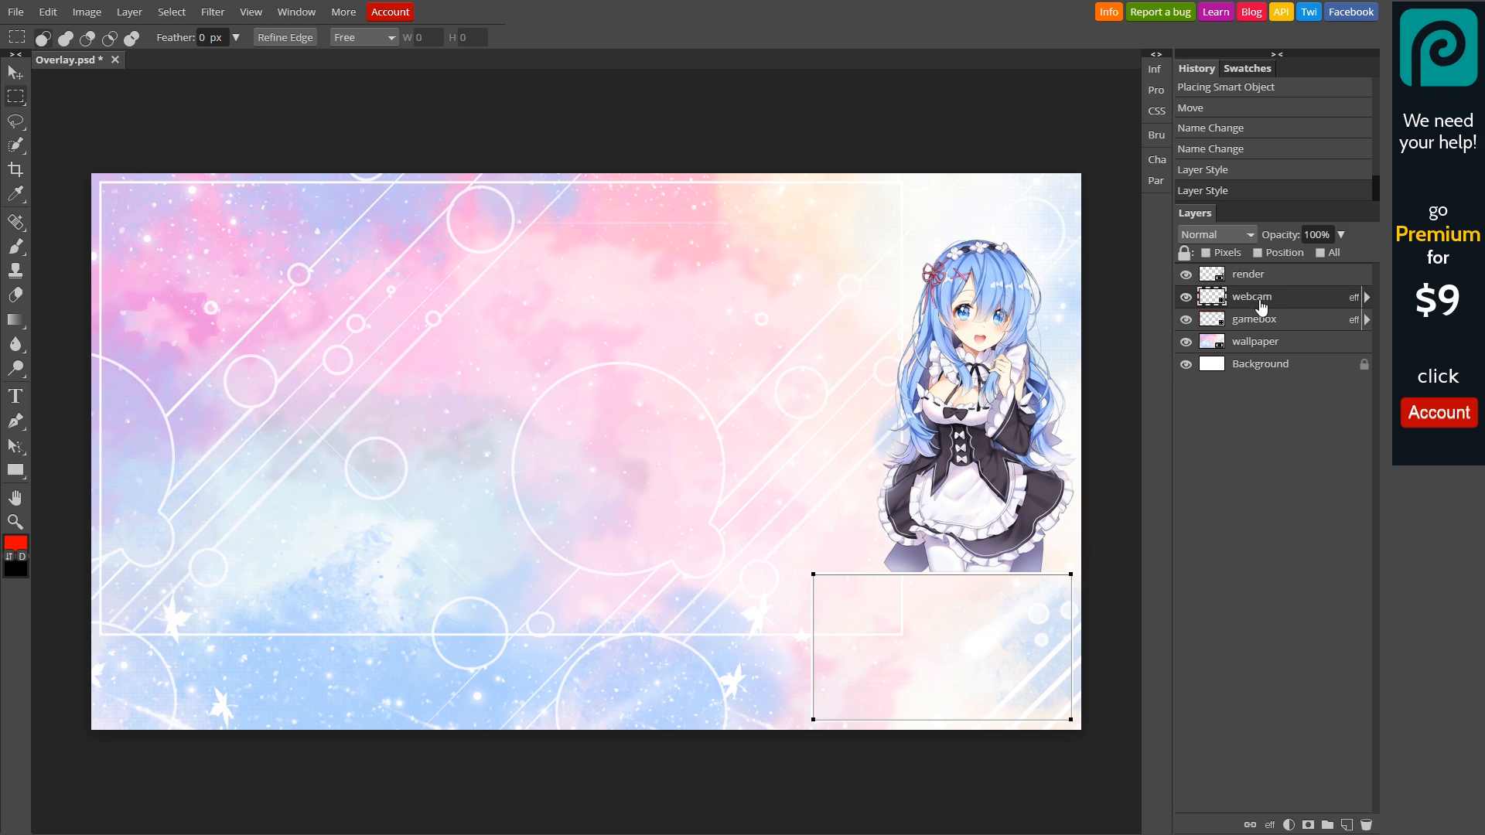
right_click(1262, 306)
key(Escape)
click(1266, 327)
right_click(1270, 334)
click(1273, 340)
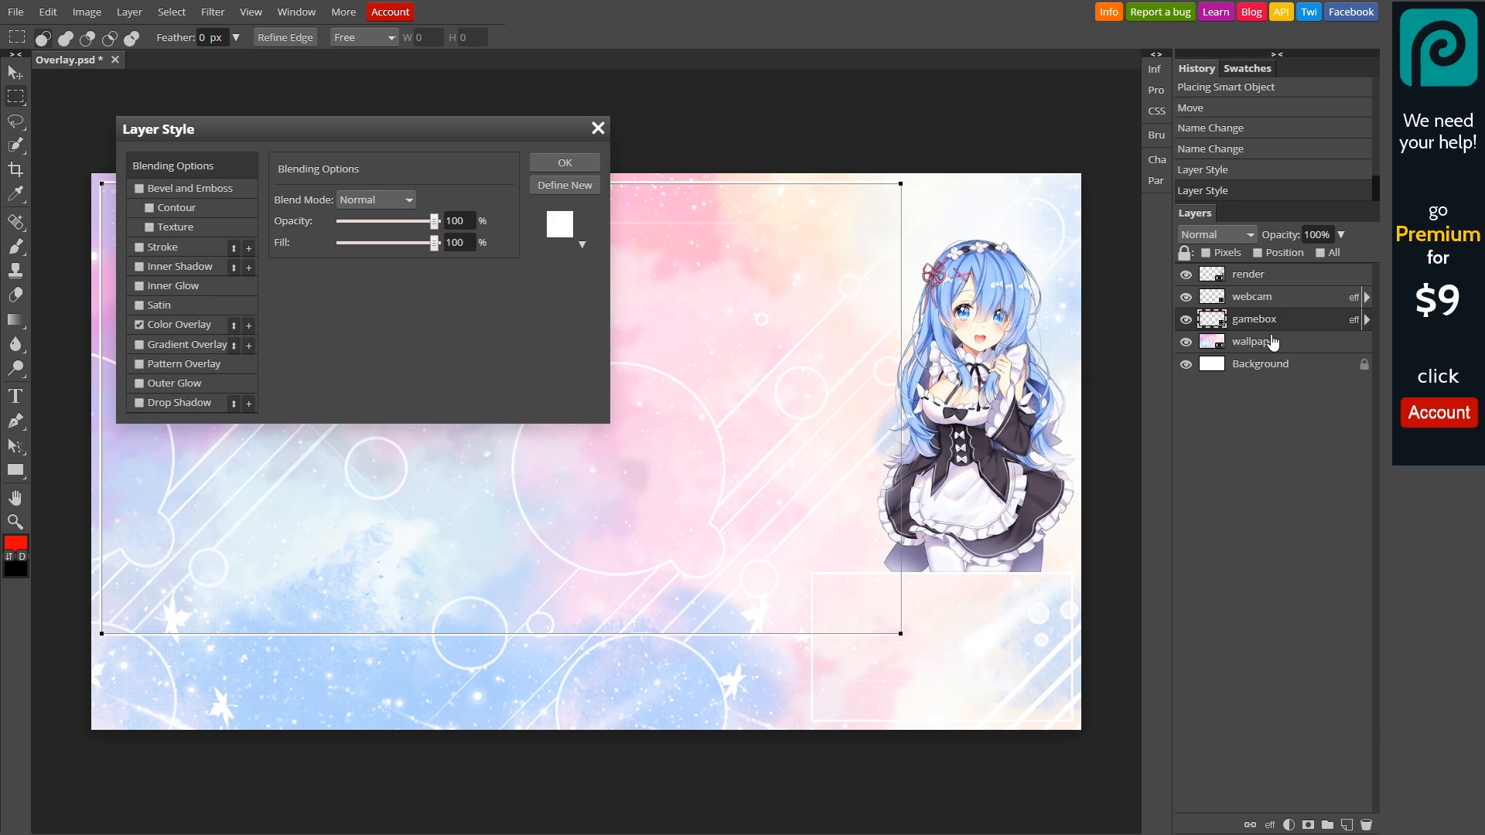
click(140, 403)
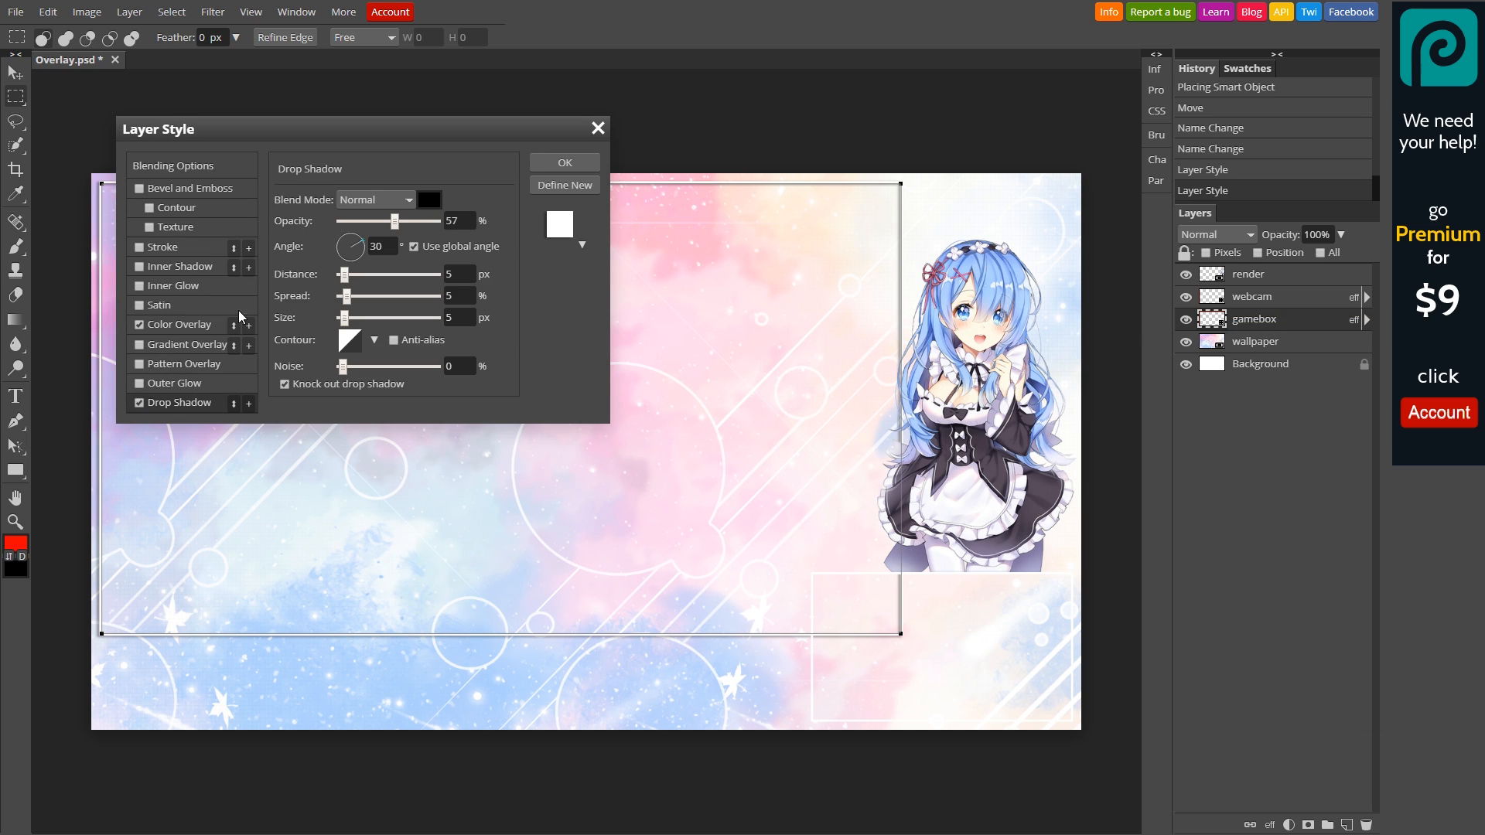
Step: Set the gamebox drop shadow's angle to 125° and its opacity to 50%
drag(355, 133, 819, 118)
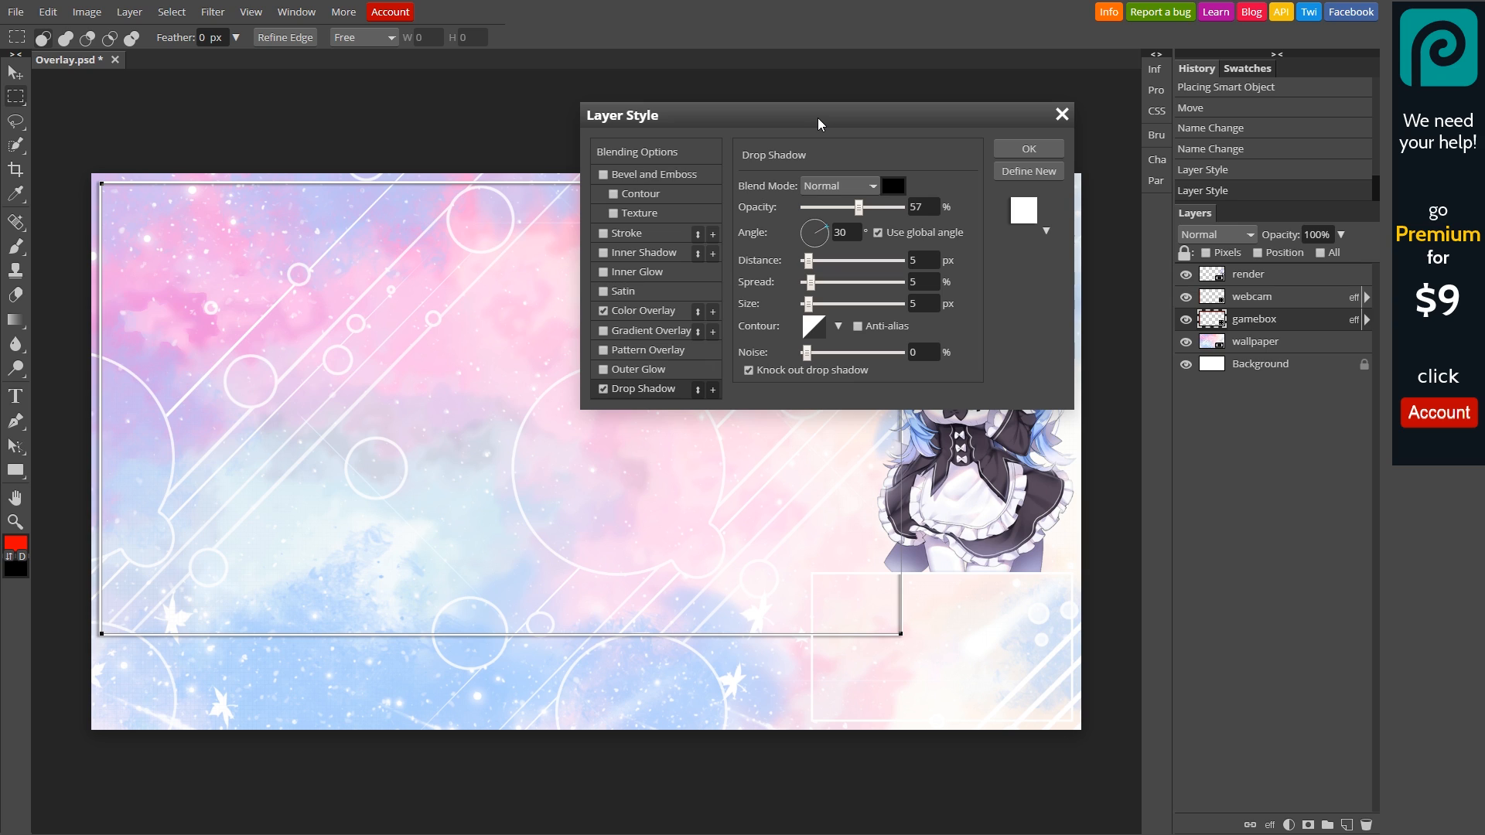
mouse_move(804, 246)
mouse_down()
mouse_move(790, 243)
mouse_move(813, 260)
mouse_move(826, 249)
mouse_move(808, 229)
mouse_up()
text(125)
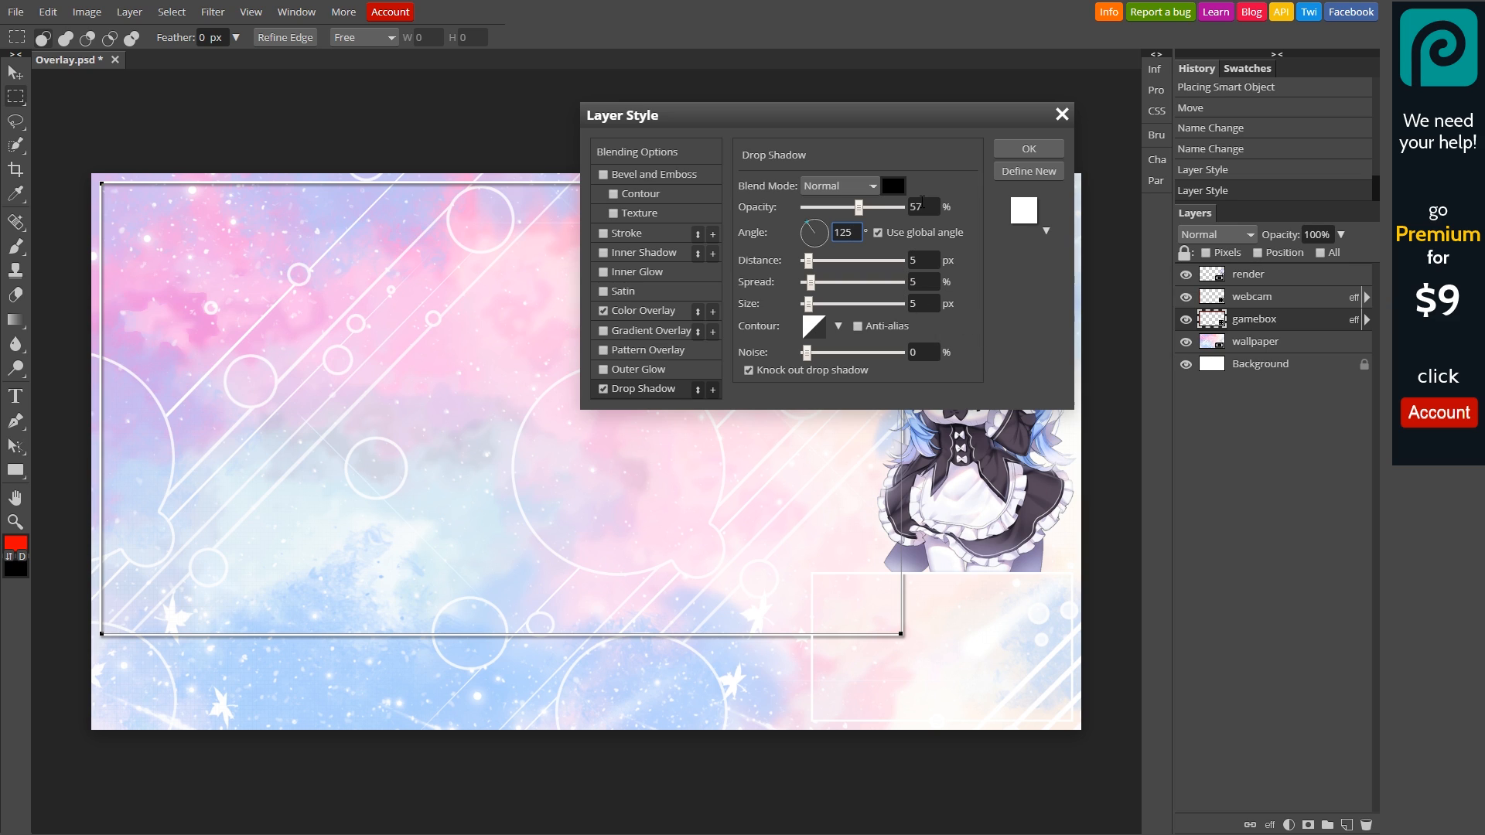
double_click(922, 205)
text(50)
click(981, 252)
Step: Try the Multiply blend mode on the gamebox drop shadow and switch it back to Normal
click(831, 187)
click(834, 263)
click(834, 188)
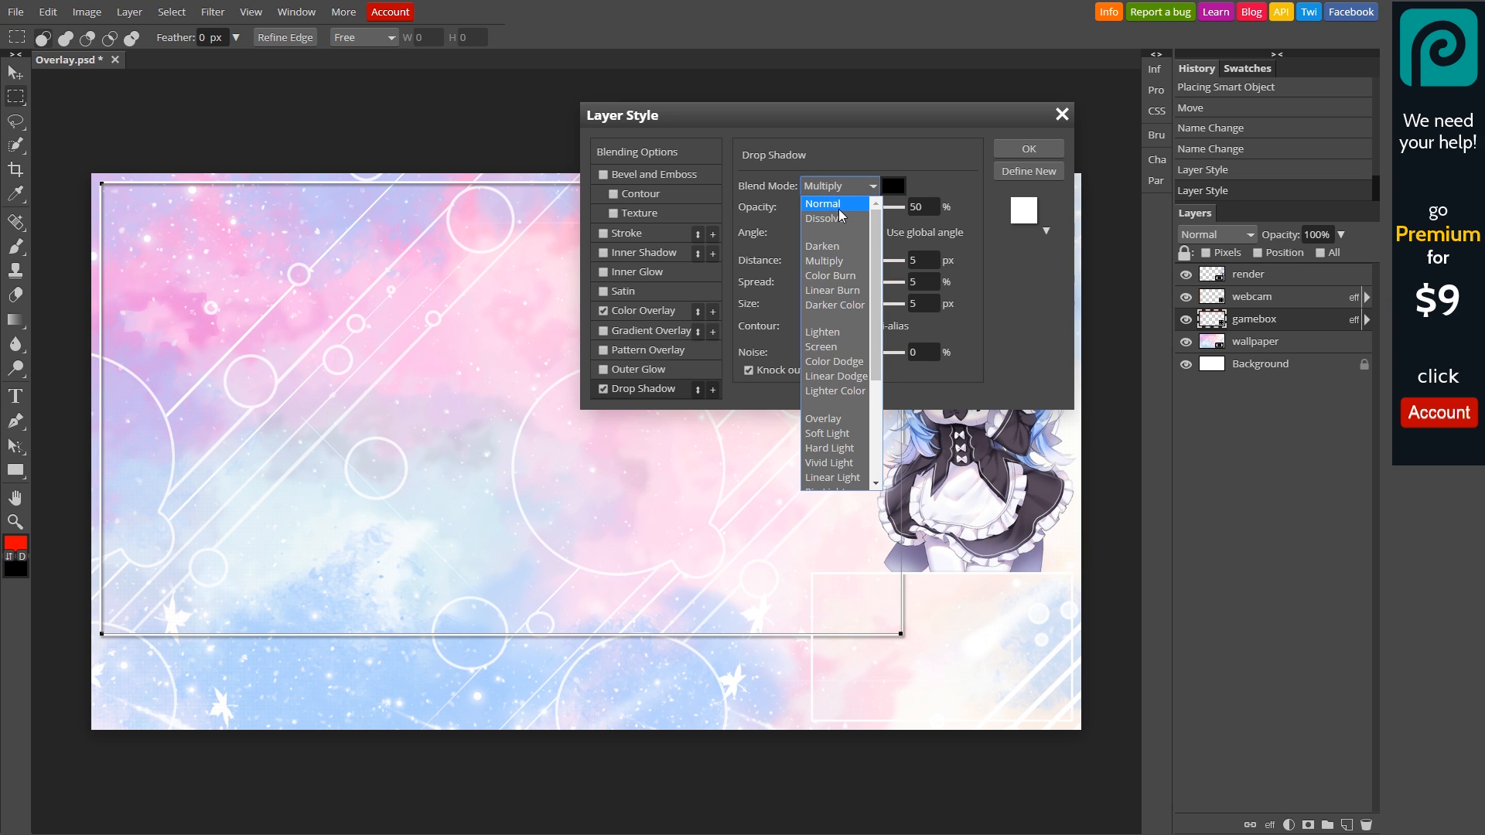
click(837, 203)
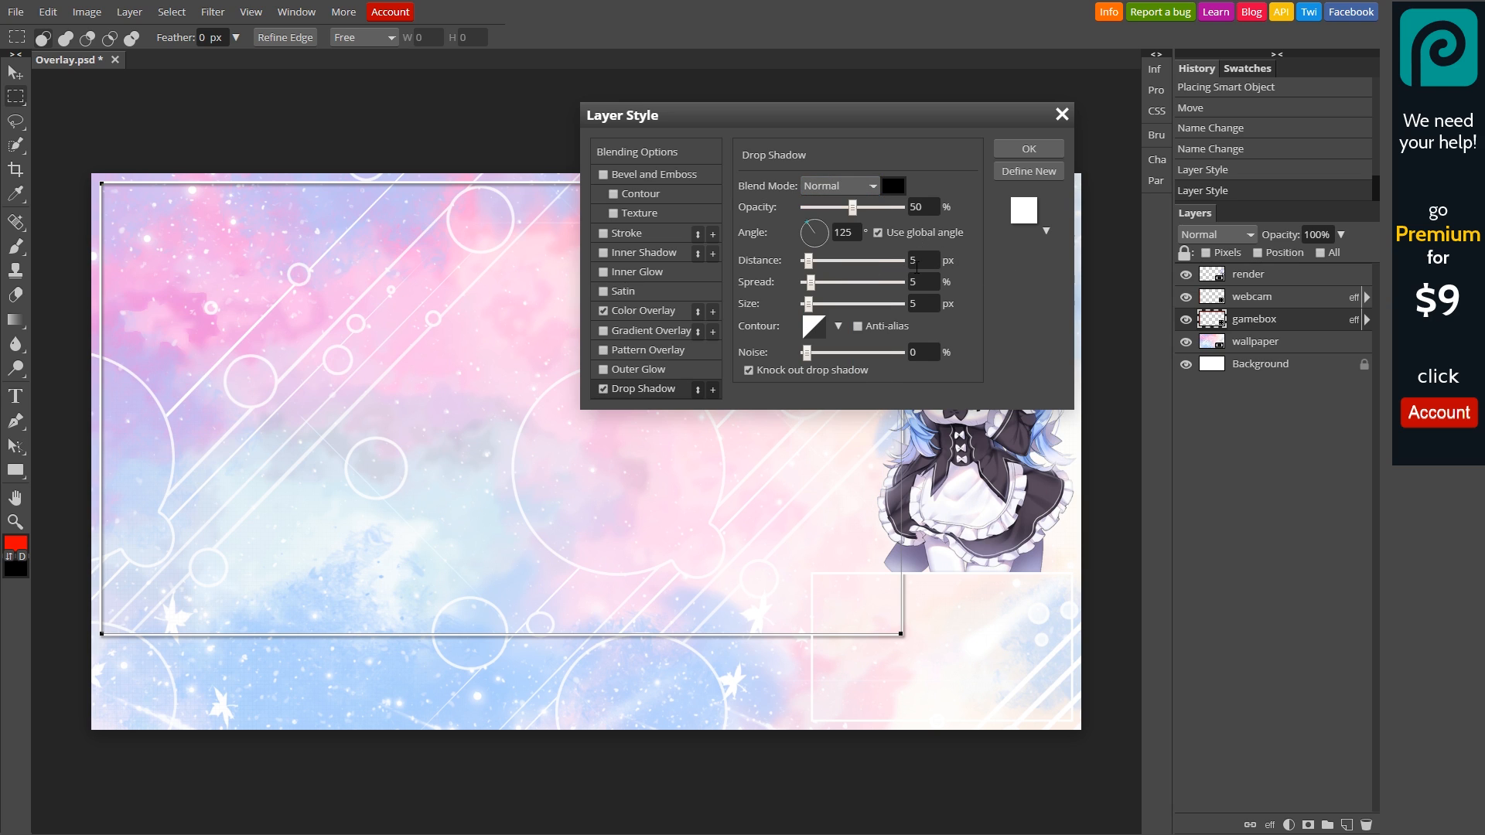
Step: Set the gamebox drop shadow's spread to 10% and apply the layer style
click(924, 261)
key(Tab)
key(Tab)
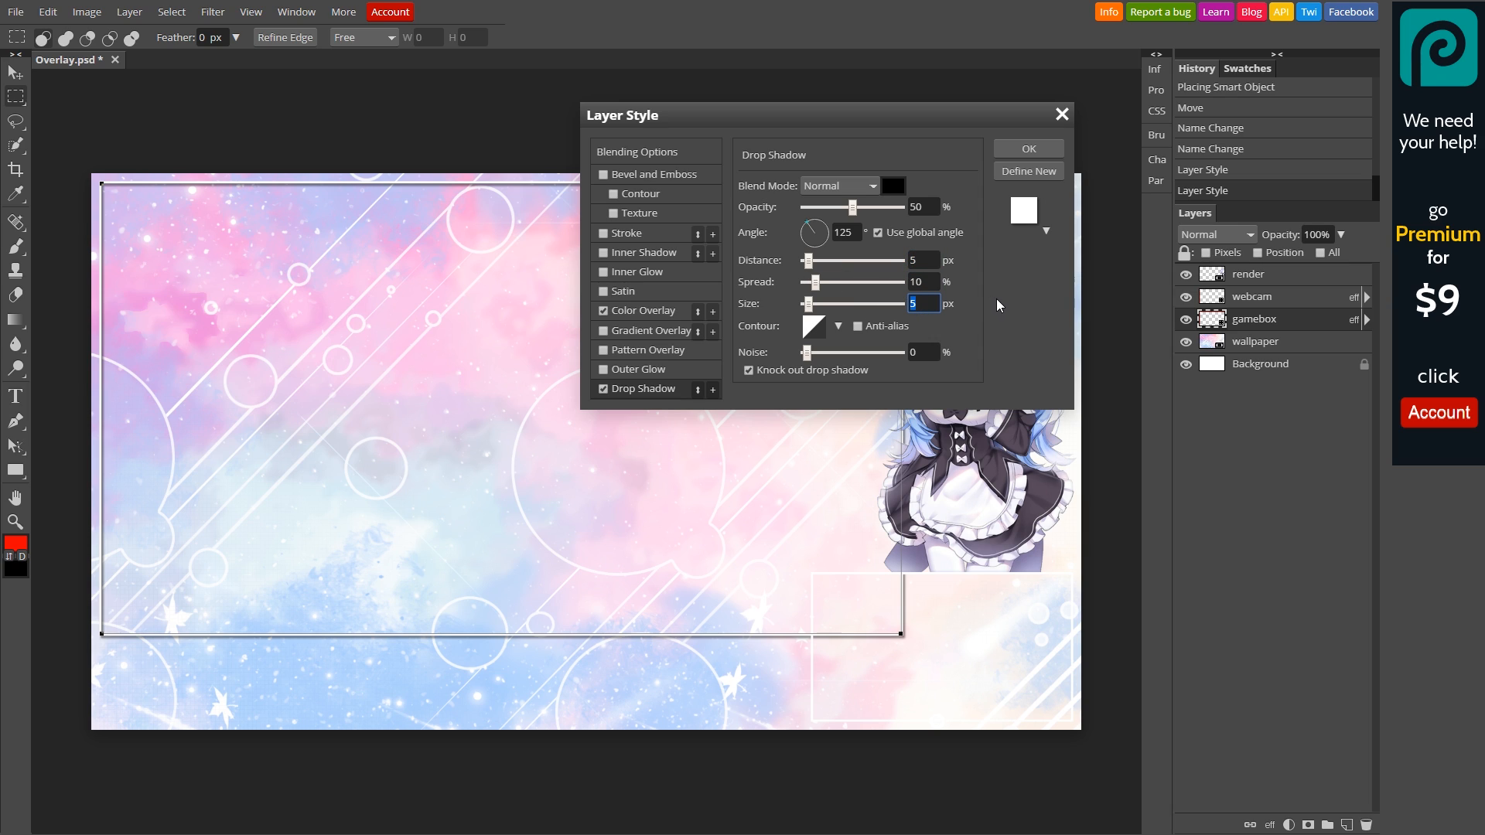
click(1041, 149)
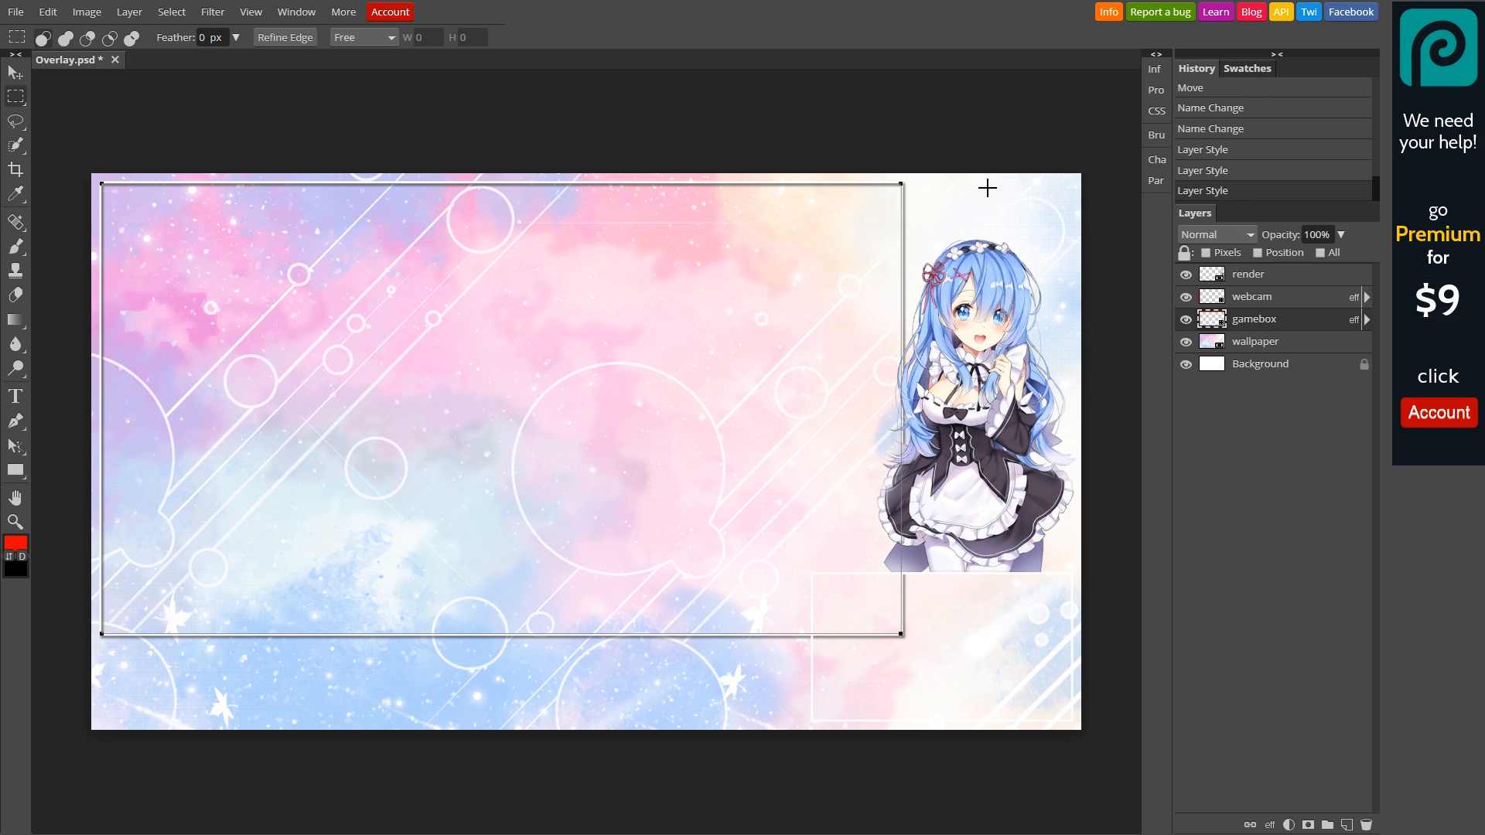
Step: View the gamebox shadow with the wallpaper layer selected, and look at the layer style copy options for gamebox
click(1252, 342)
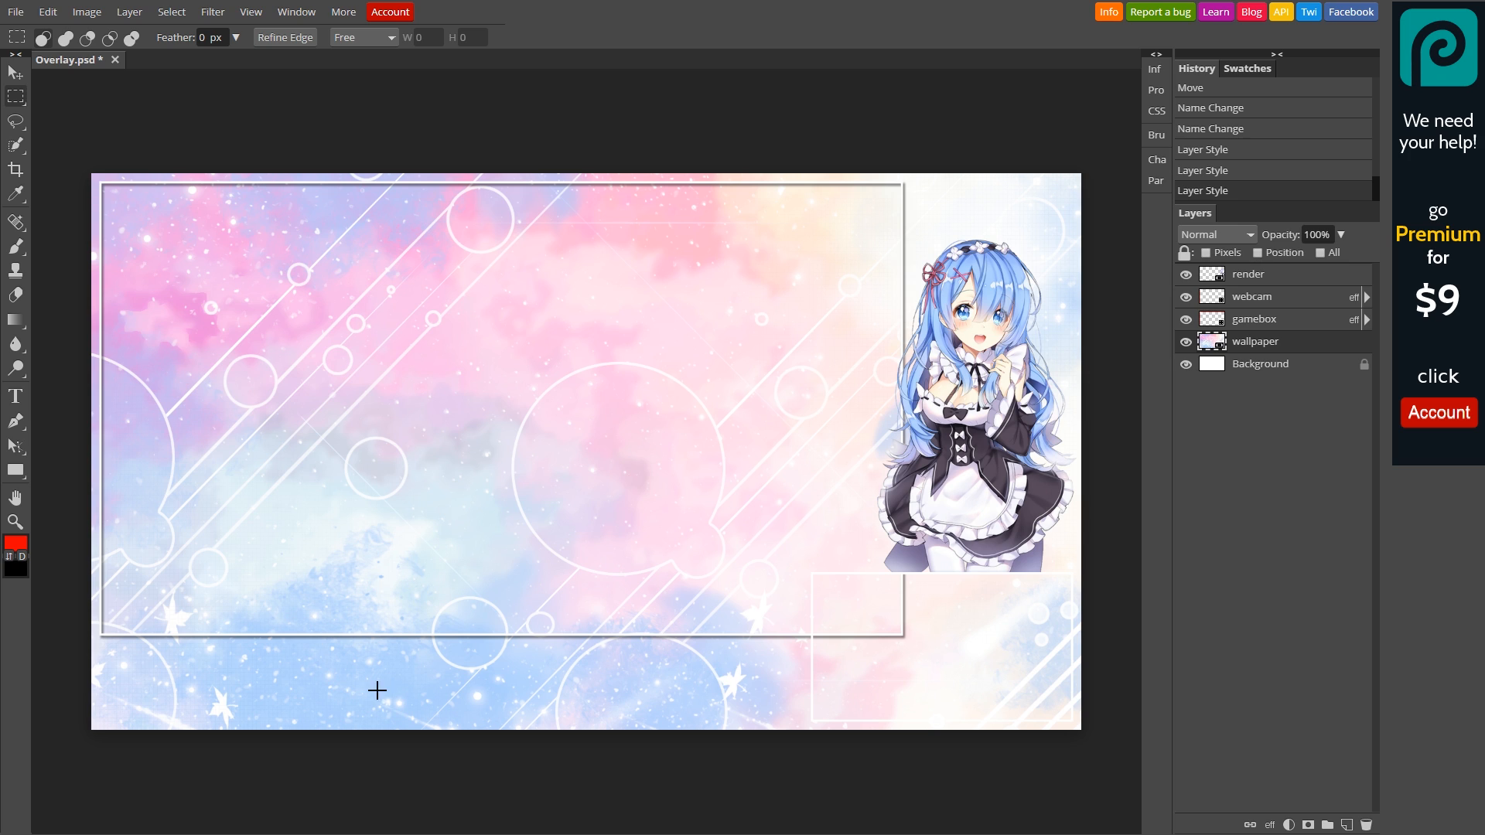
click(1269, 326)
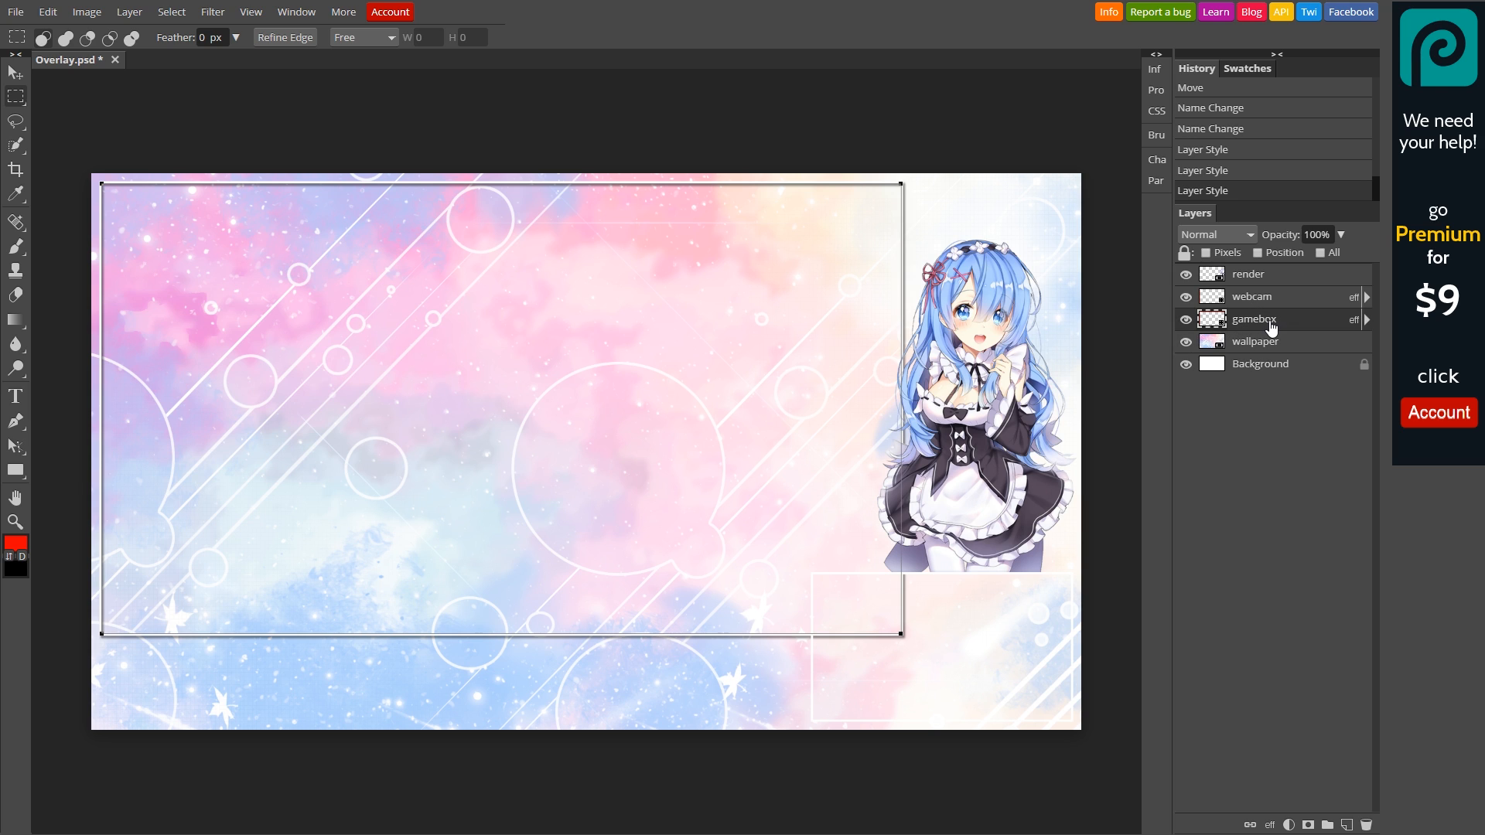
right_click(1233, 319)
mouse_move(1257, 627)
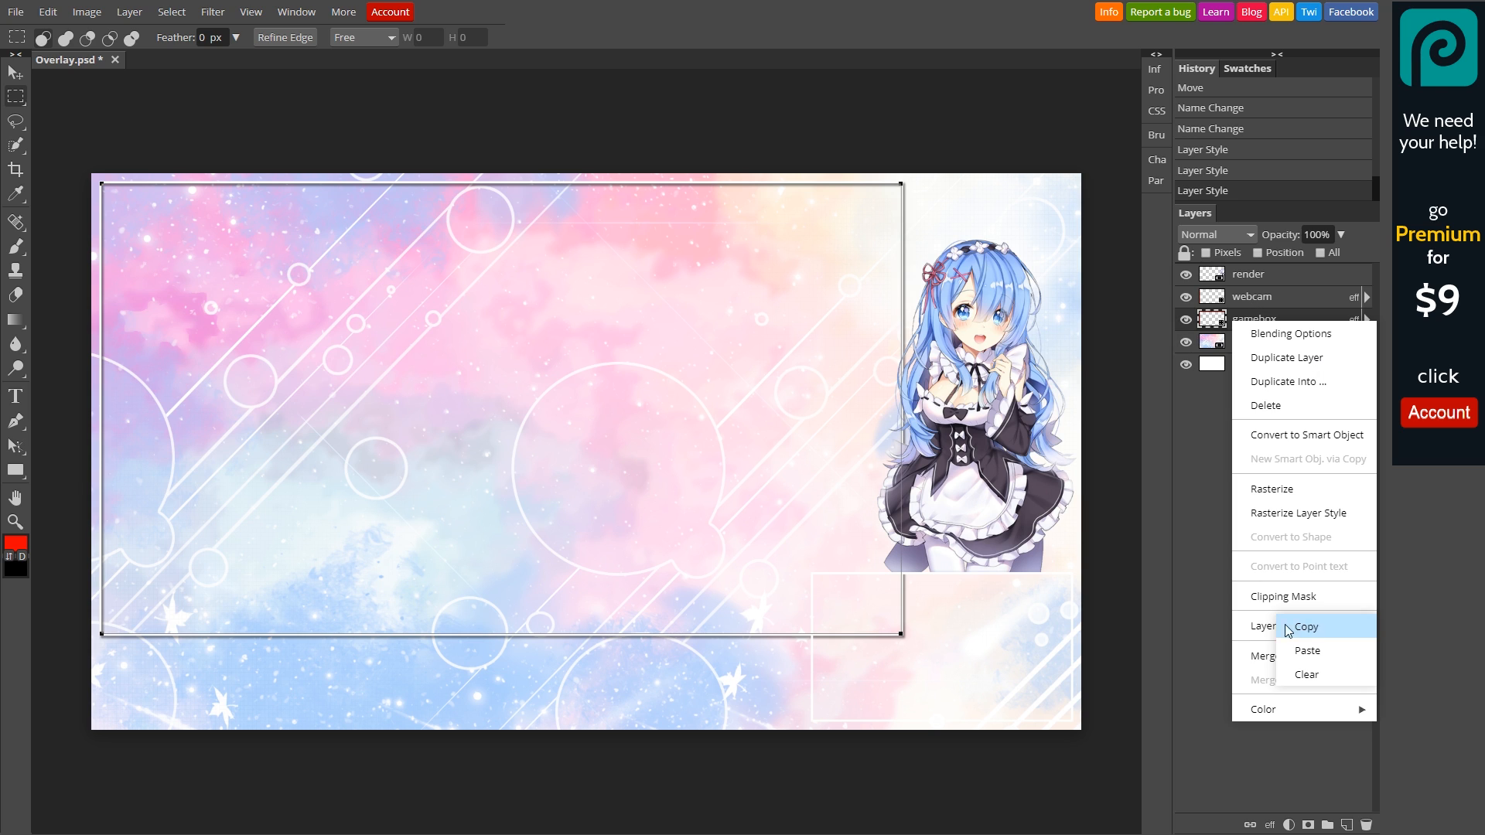
click(1186, 493)
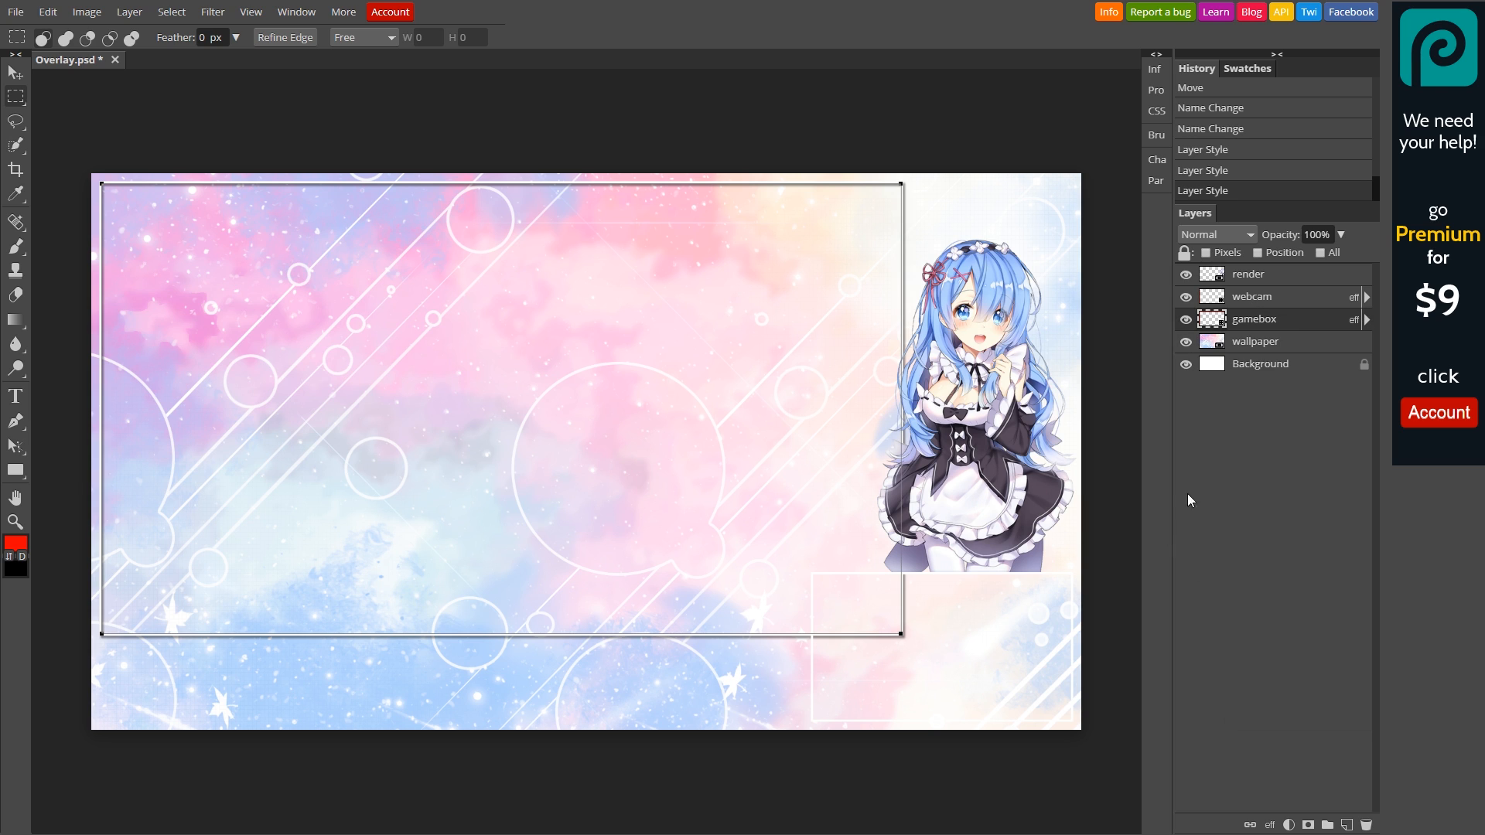
Step: Copy the gamebox layer's style and paste it onto the webcam layer
right_click(1235, 318)
mouse_move(1313, 627)
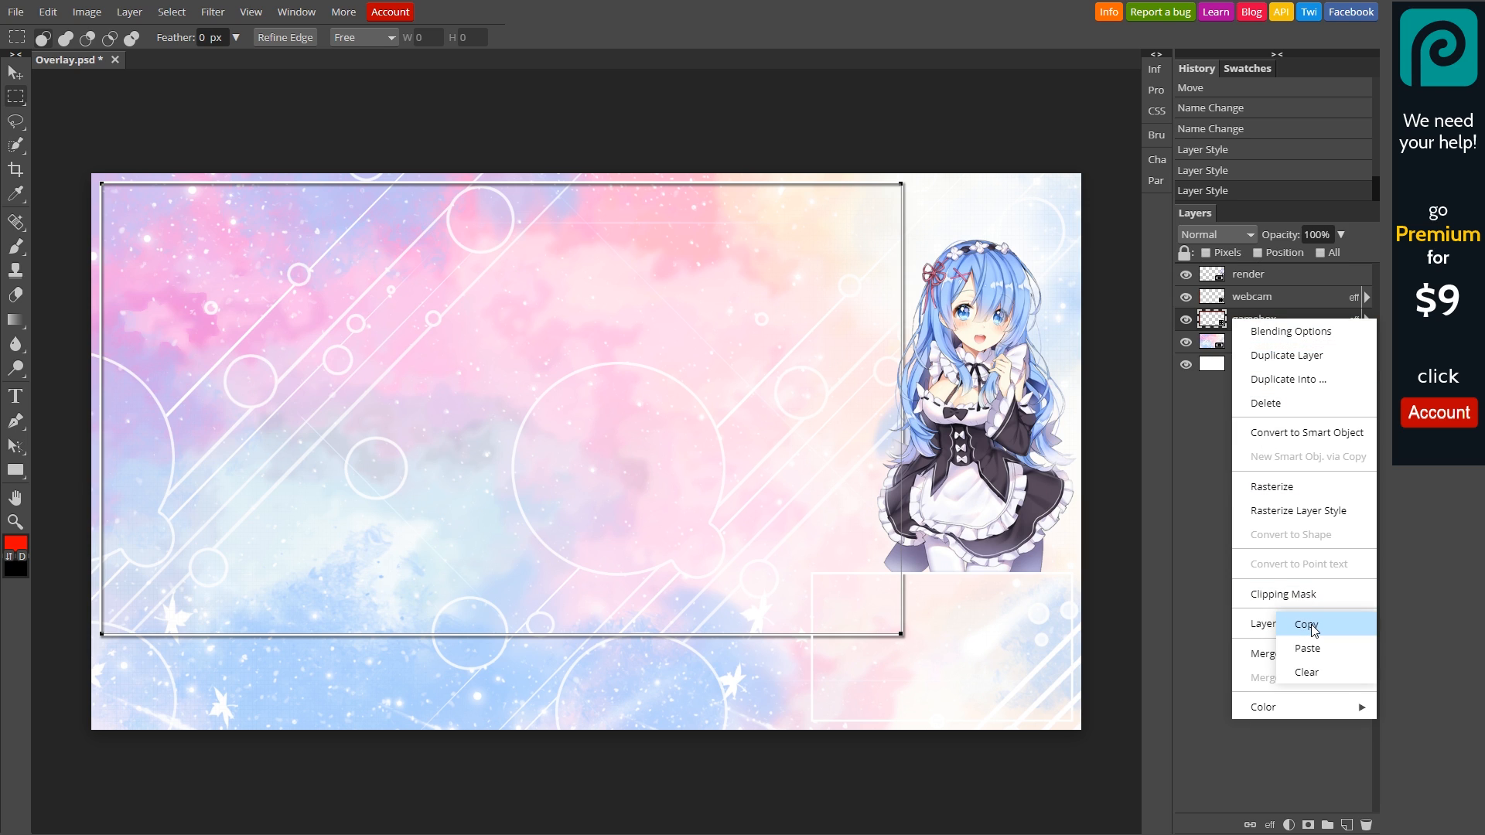
click(1312, 628)
click(1261, 307)
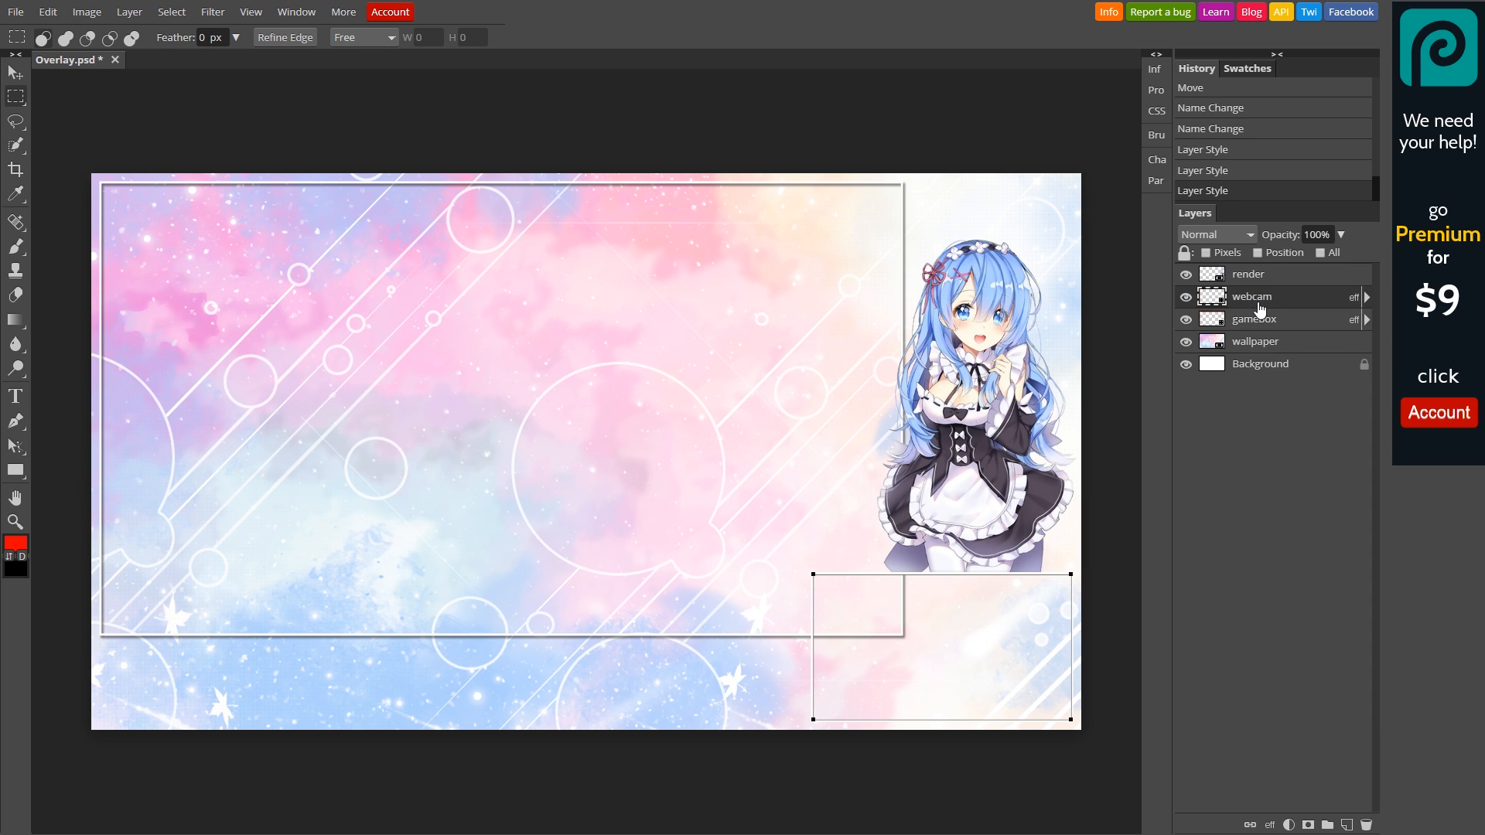
right_click(1260, 307)
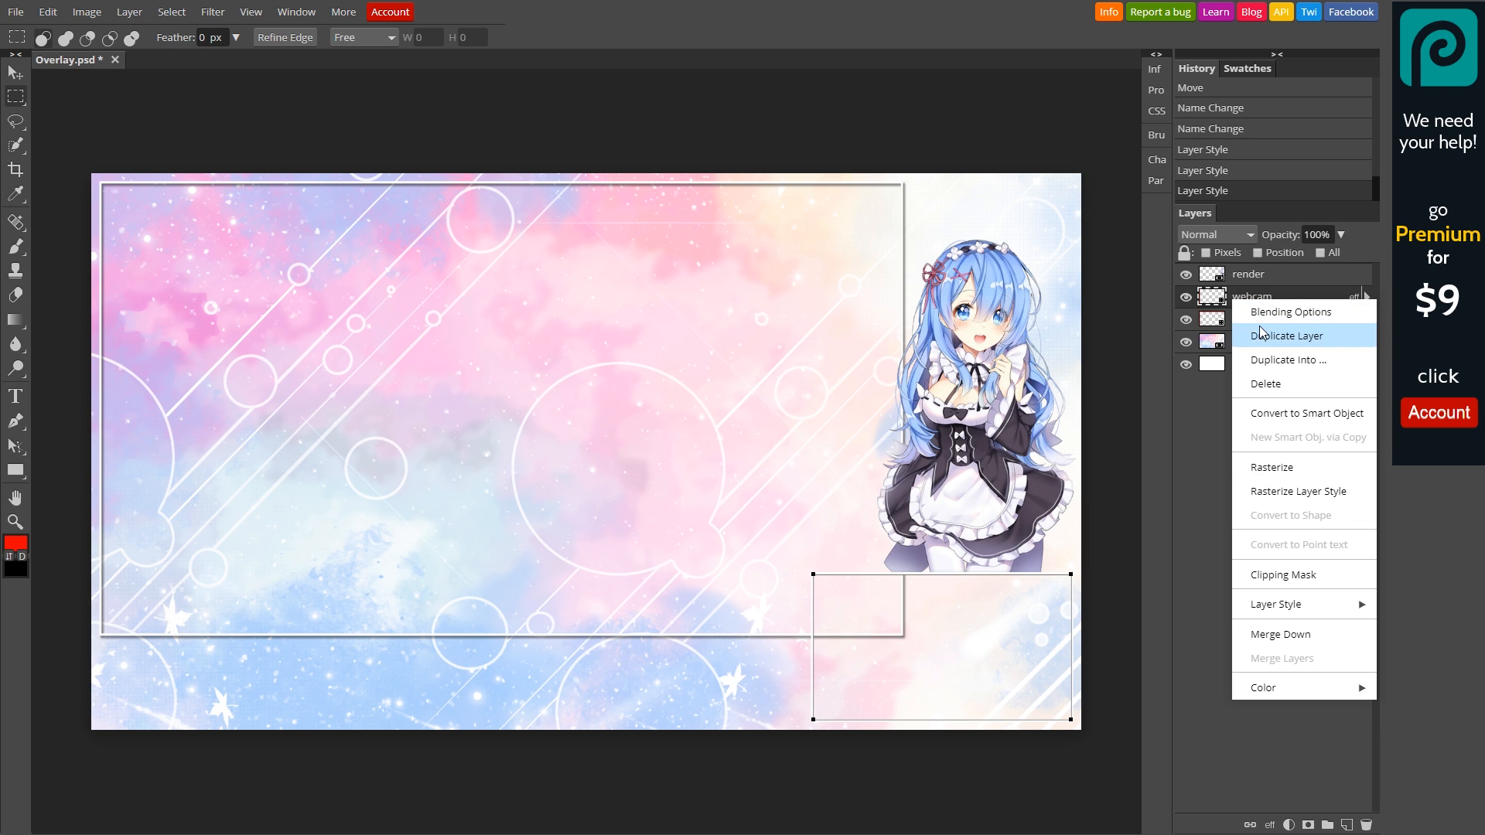
click(1299, 629)
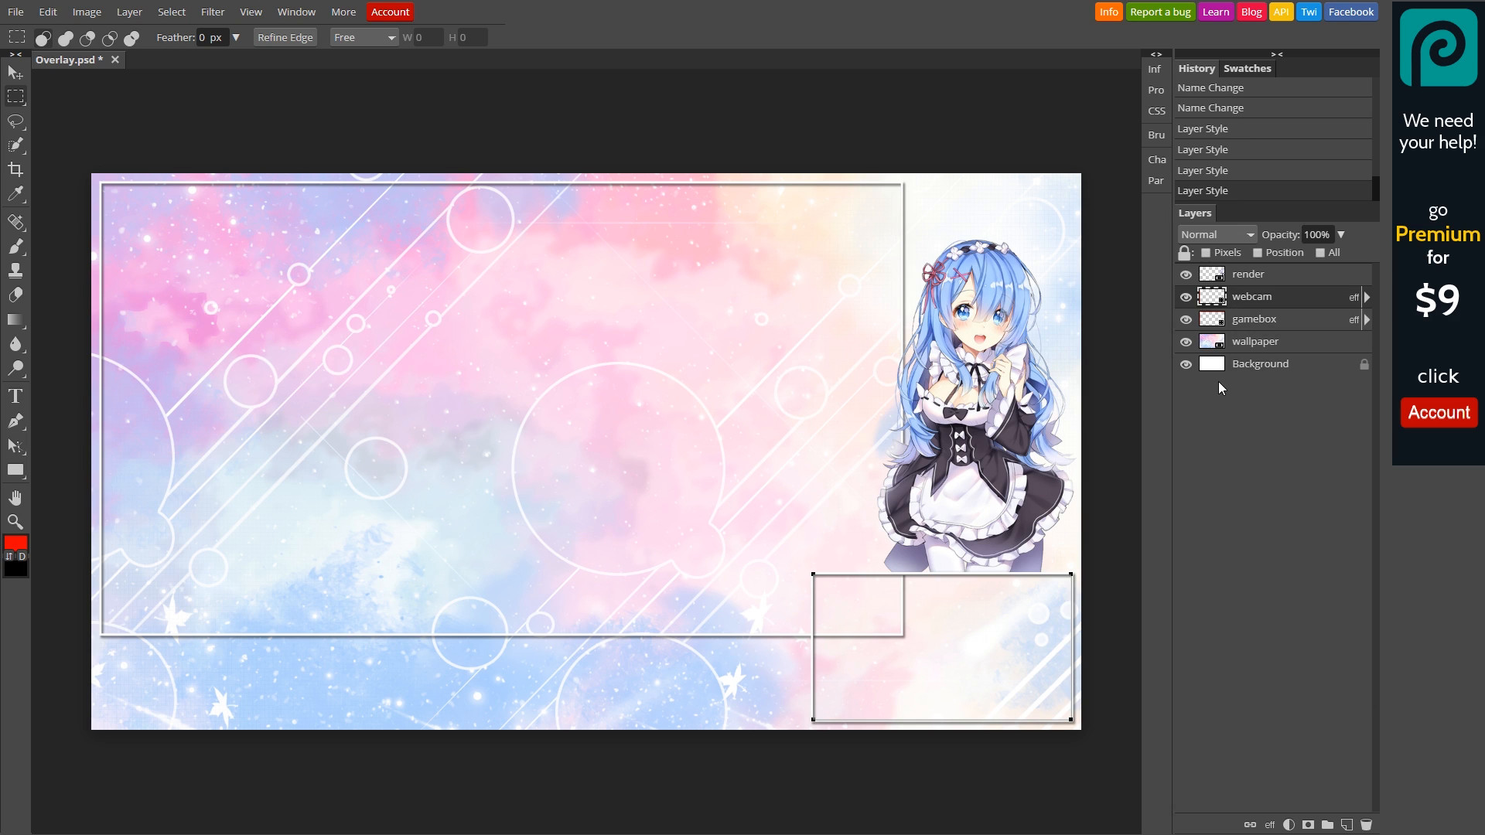
Step: Compare the gamebox and webcam layers, listing webcam's effects and hiding and showing each layer in turn
click(1253, 328)
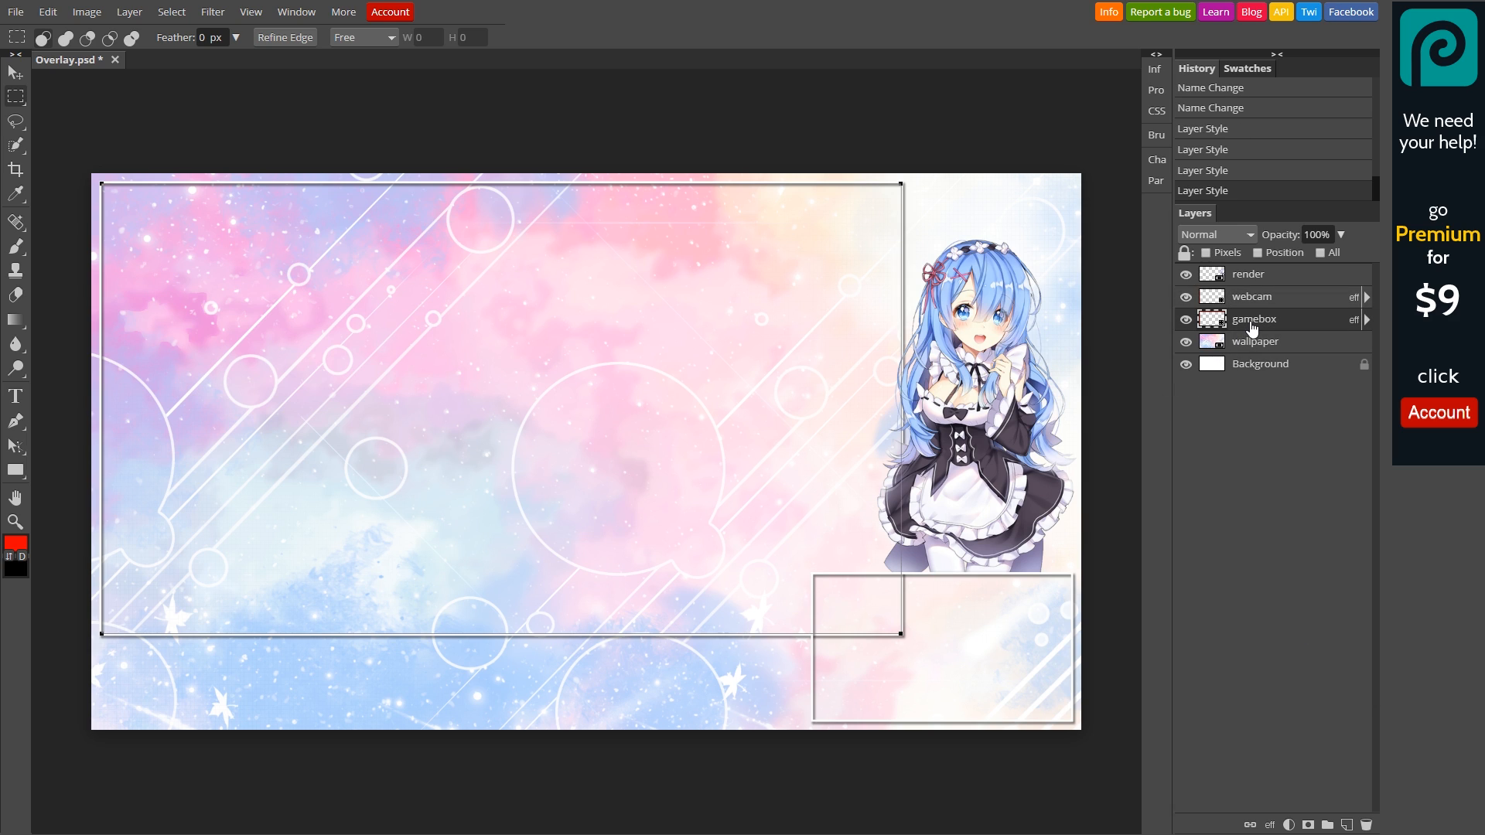
click(1257, 309)
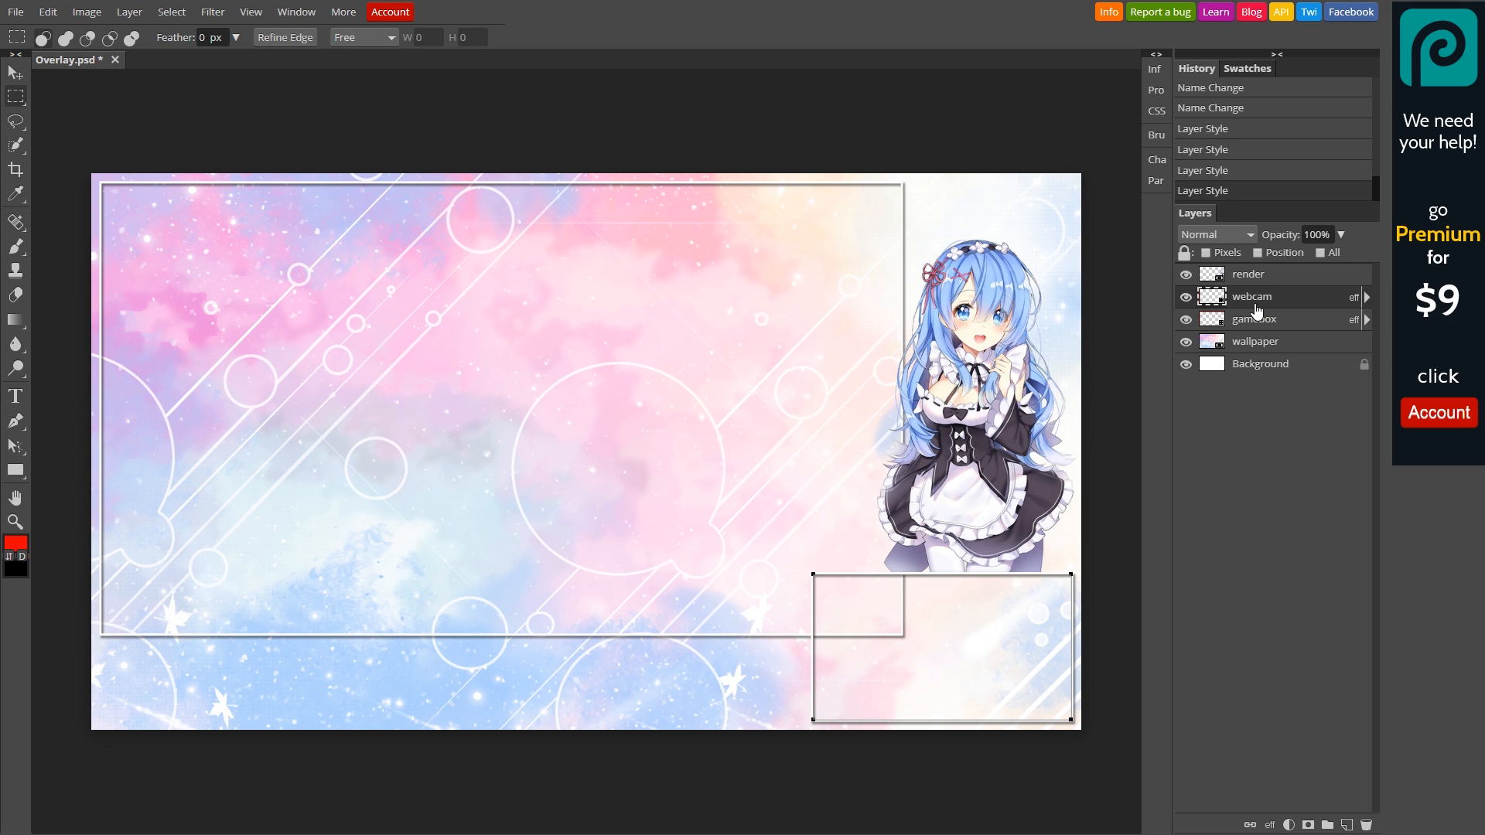
click(1367, 297)
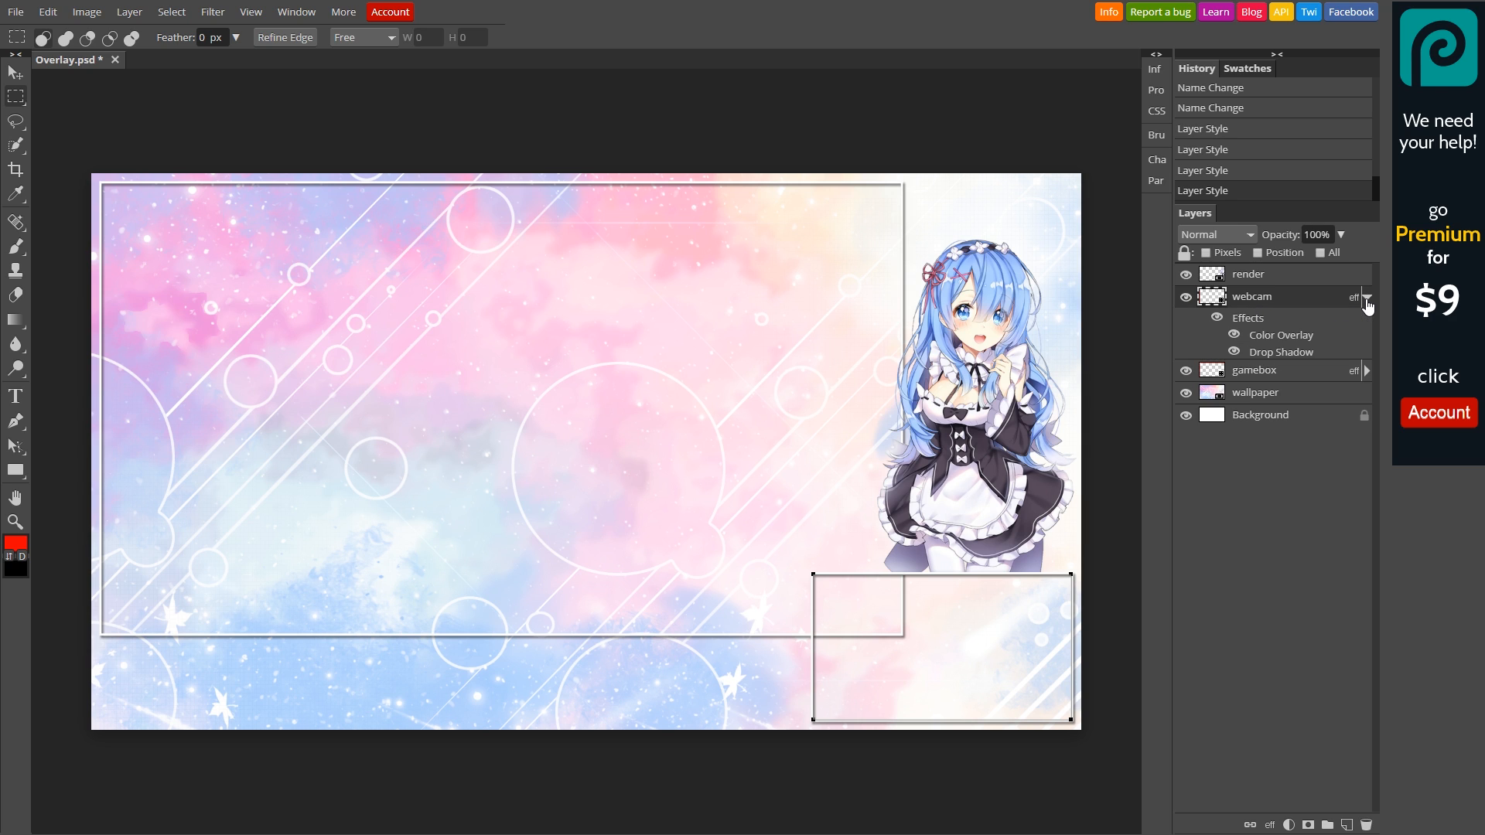
click(1267, 373)
click(1188, 372)
click(1187, 372)
click(1212, 297)
click(1187, 298)
click(1188, 297)
Step: Switch to the Magic Wand and select the empty area inside the webcam frame
key(w)
right_click(11, 152)
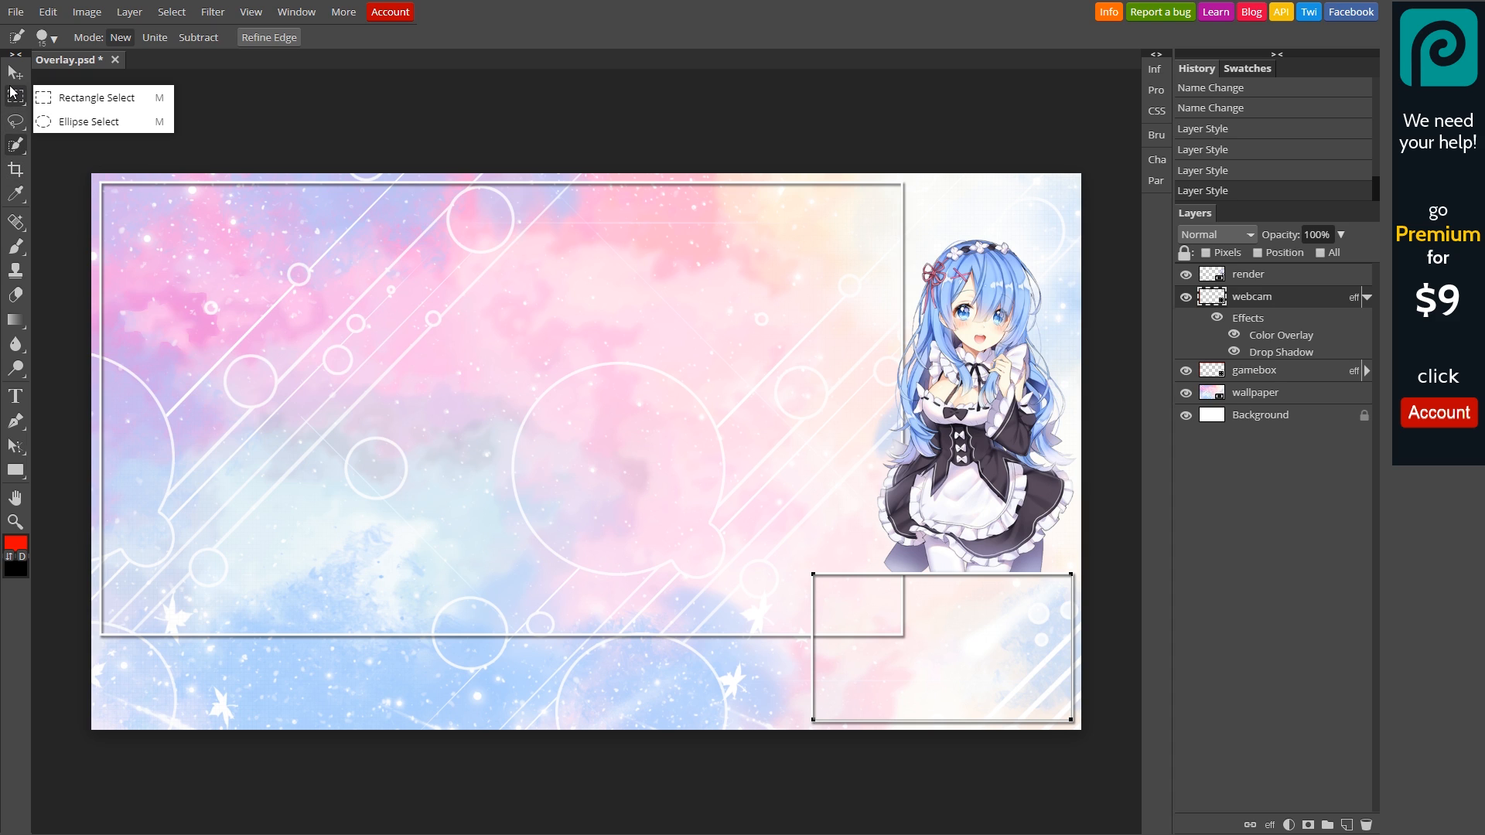
click(17, 152)
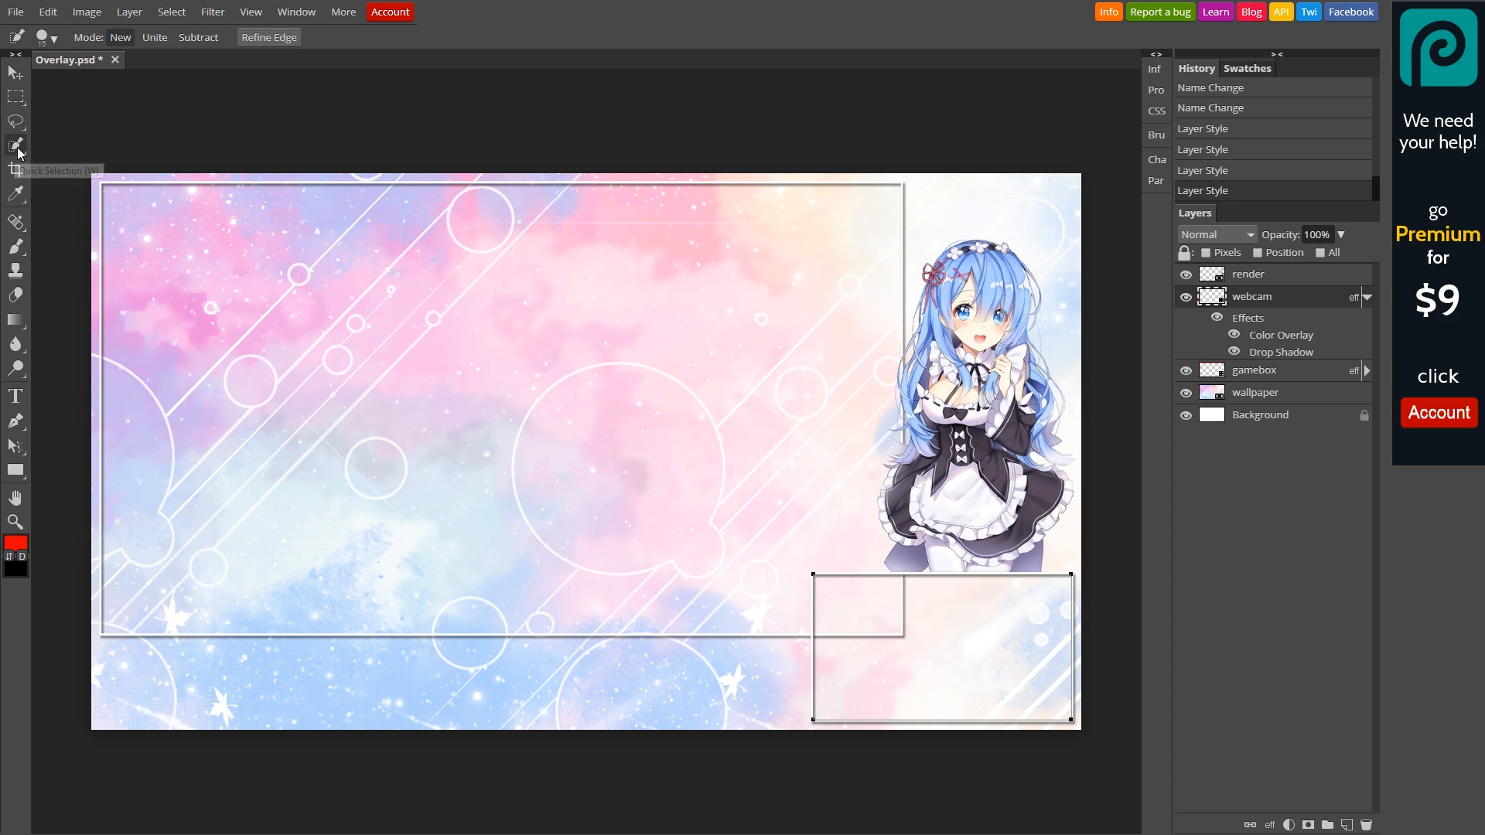
right_click(17, 153)
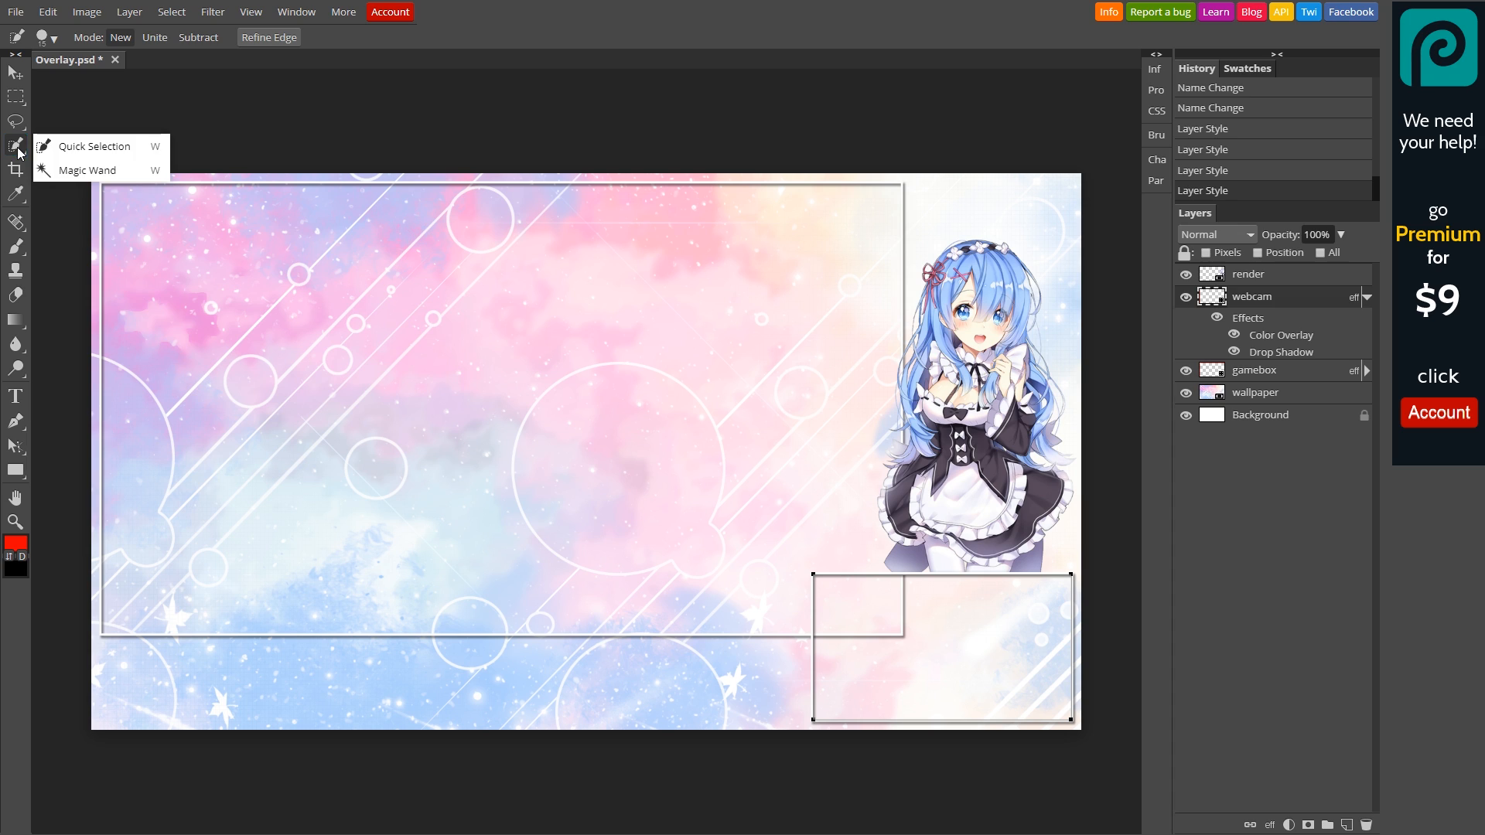
click(85, 171)
click(895, 609)
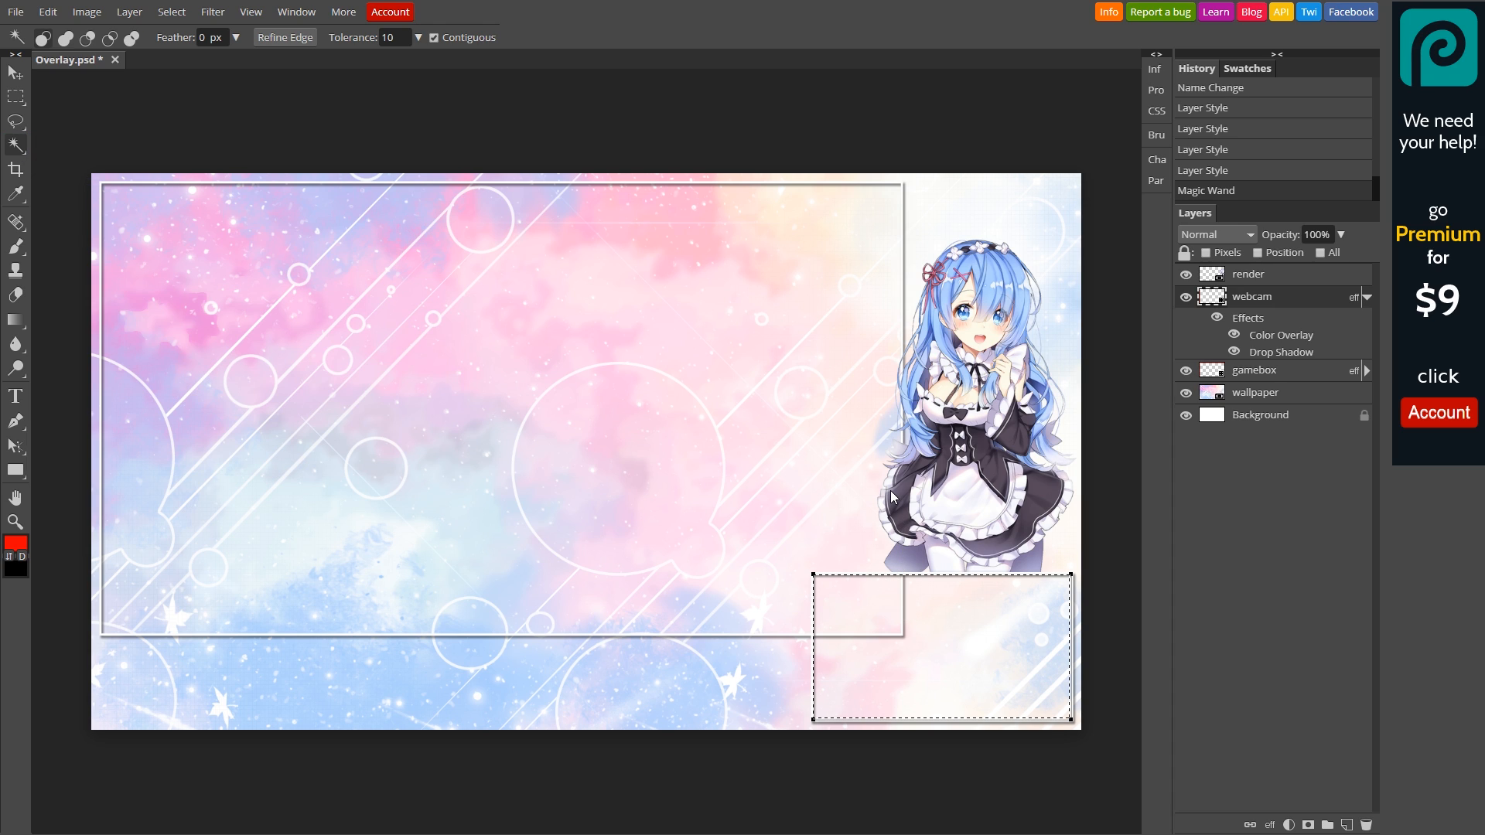
Step: Examine the selection along the webcam frame's inner edges and corners
key(ctrl+plus)
key(ctrl+plus)
key(ctrl+plus)
drag(889, 487, 555, 412)
drag(651, 423, 365, 374)
drag(702, 533, 441, 301)
drag(808, 456, 451, 312)
drag(721, 419, 610, 318)
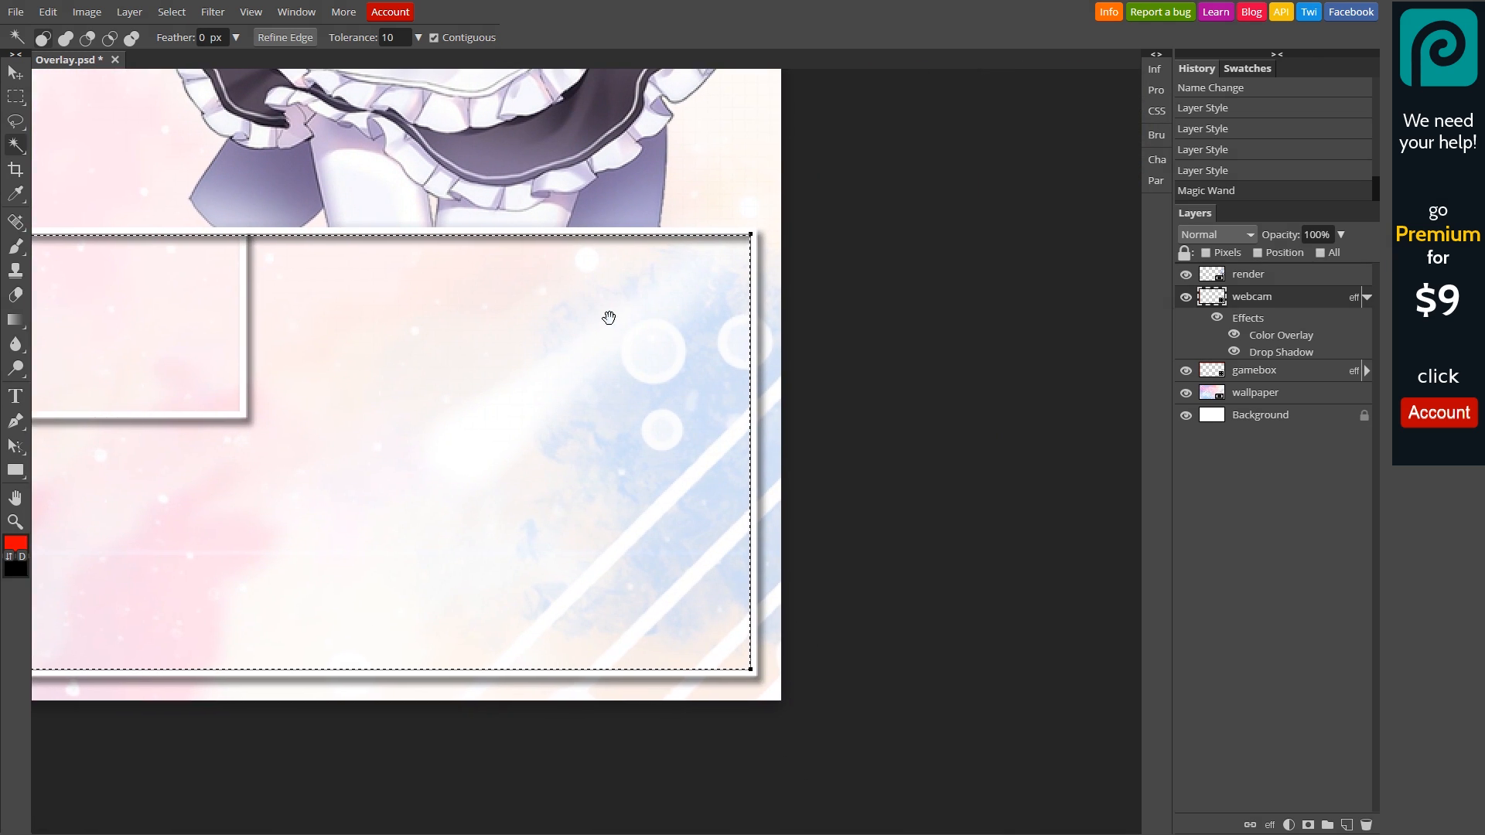
key(ctrl+minus)
key(ctrl+minus)
key(ctrl+minus)
key(ctrl+minus)
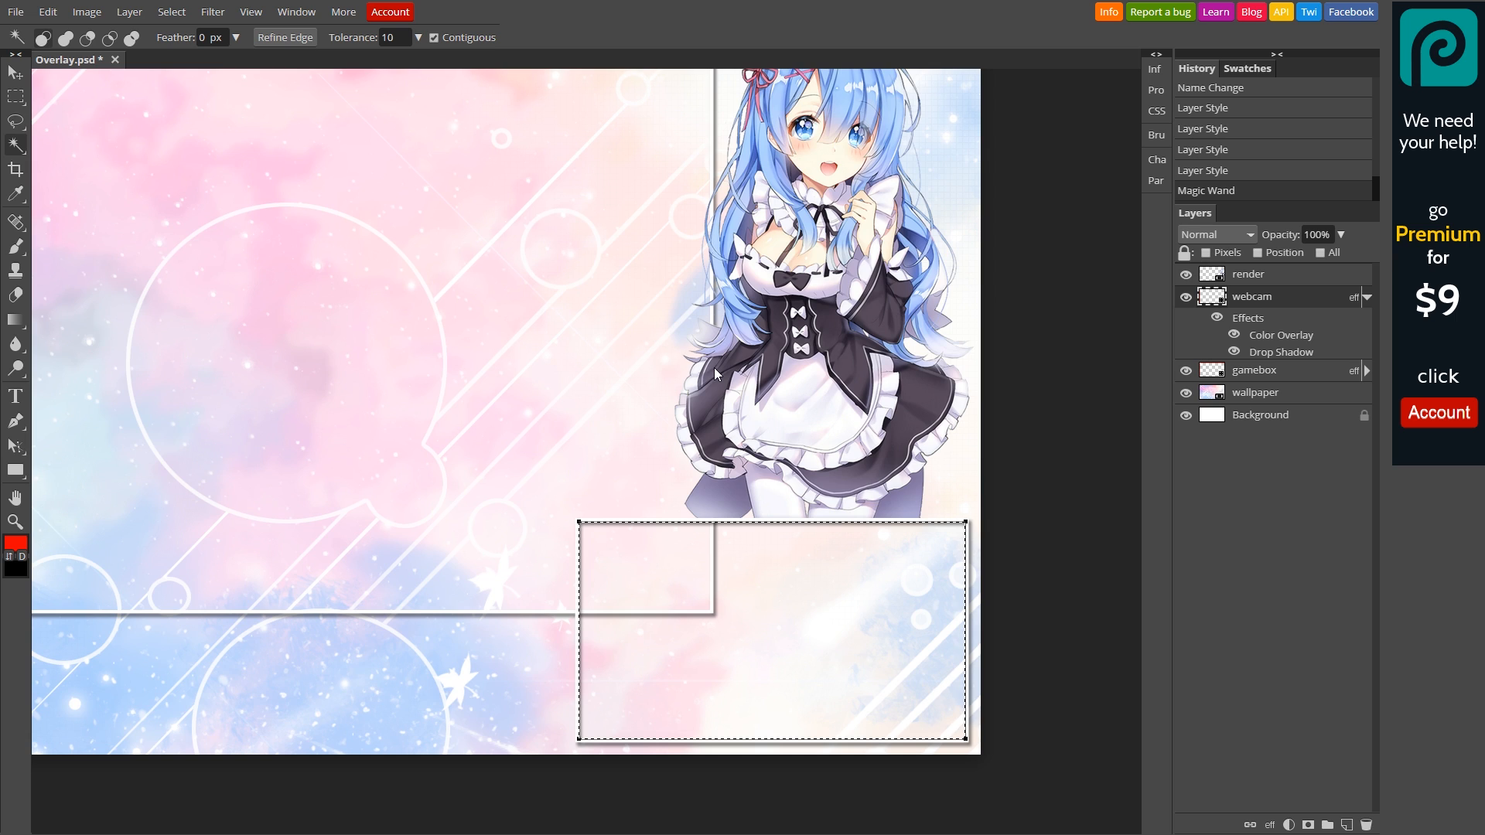
scroll(713, 368, down, 2)
scroll(713, 368, up, 3)
scroll(713, 368, down, 2)
scroll(716, 372, up, 1)
scroll(717, 371, down, 1)
scroll(718, 371, up, 1)
drag(949, 577, 564, 351)
drag(754, 561, 663, 409)
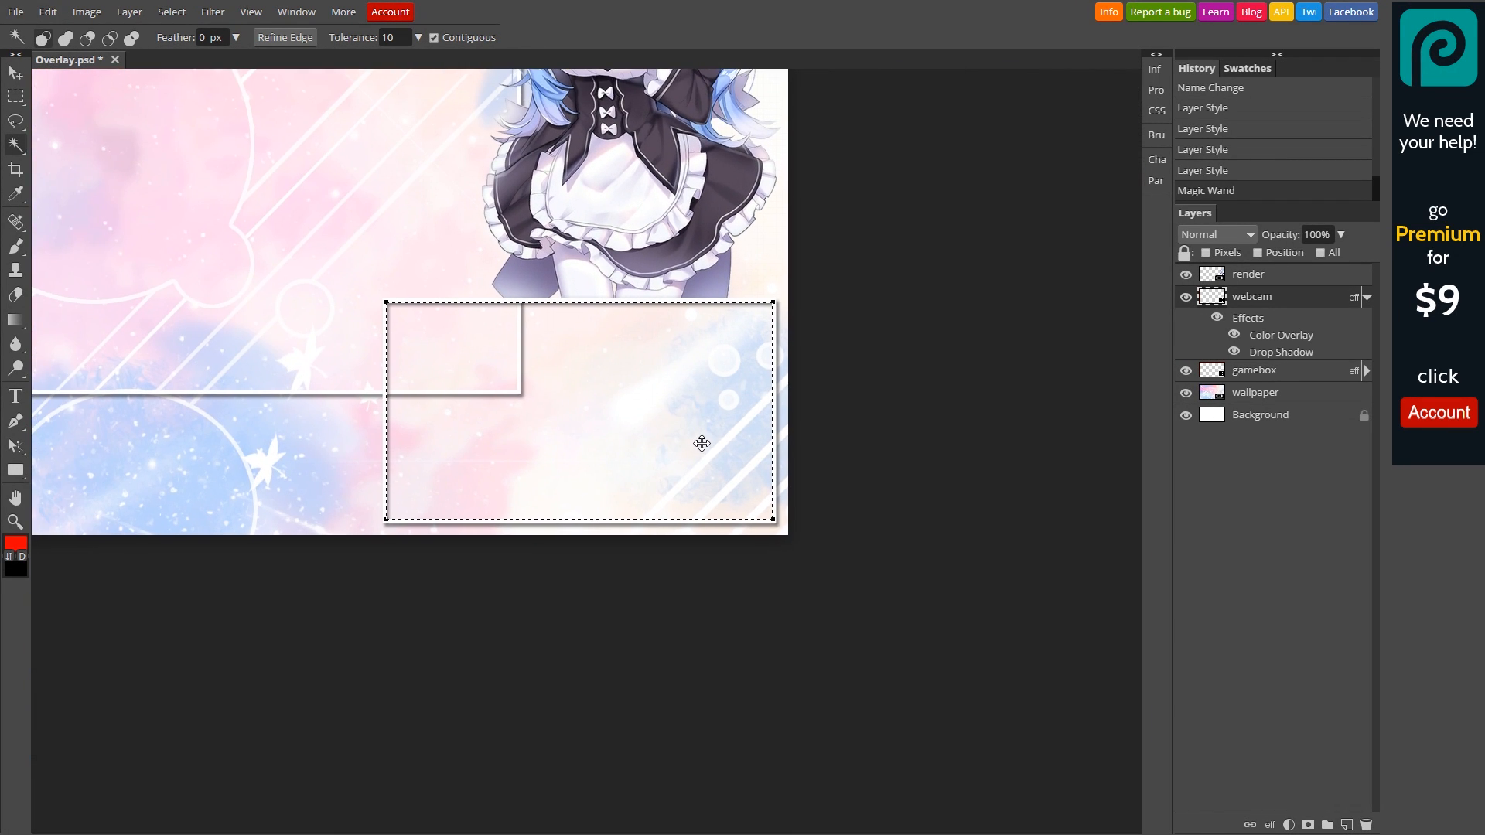
scroll(700, 441, up, 1)
scroll(524, 388, up, 1)
scroll(364, 351, down, 1)
drag(364, 351, 598, 387)
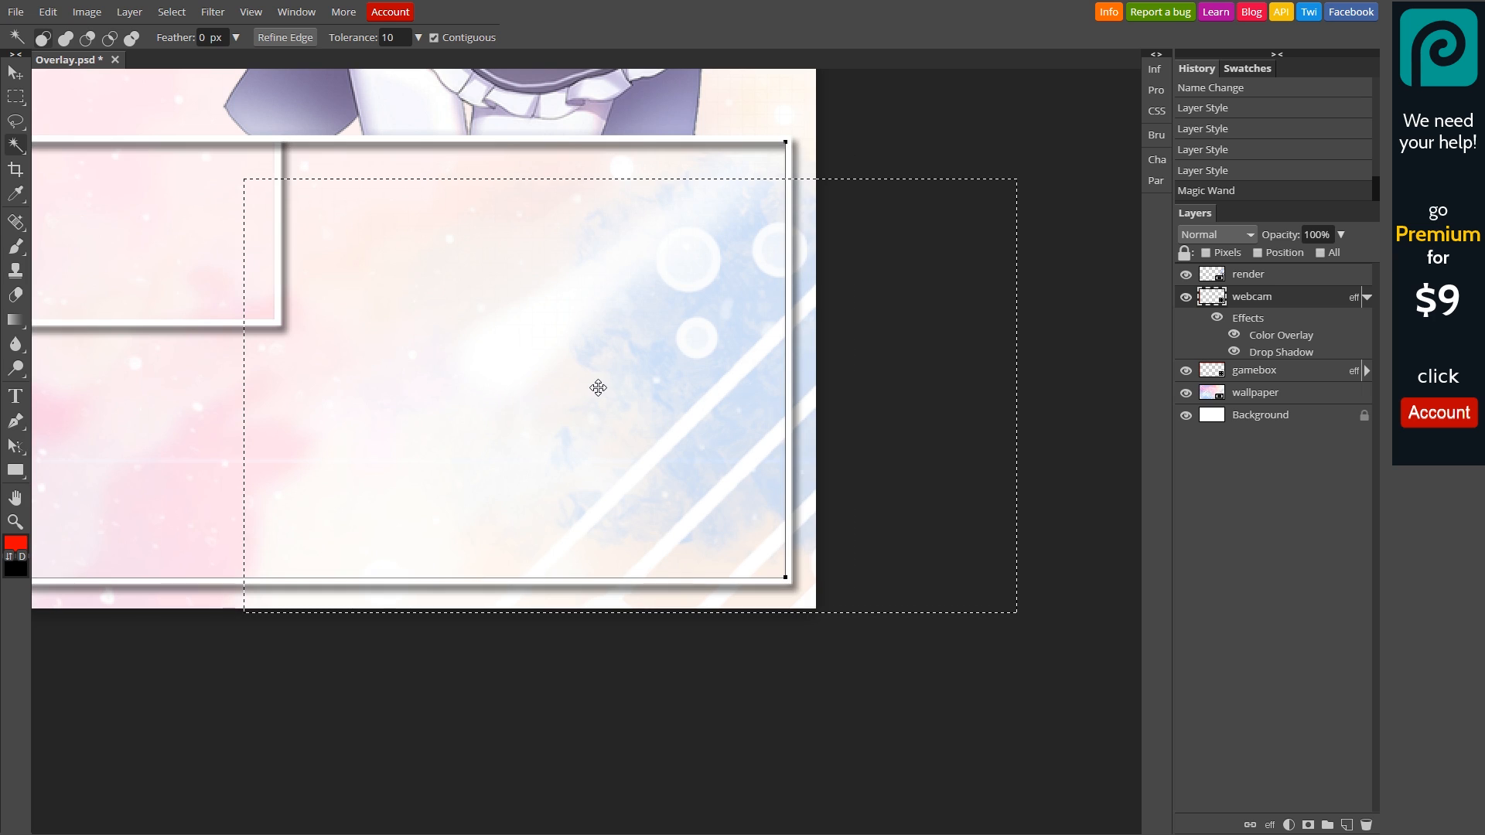
key(ctrl+z)
drag(420, 332, 613, 371)
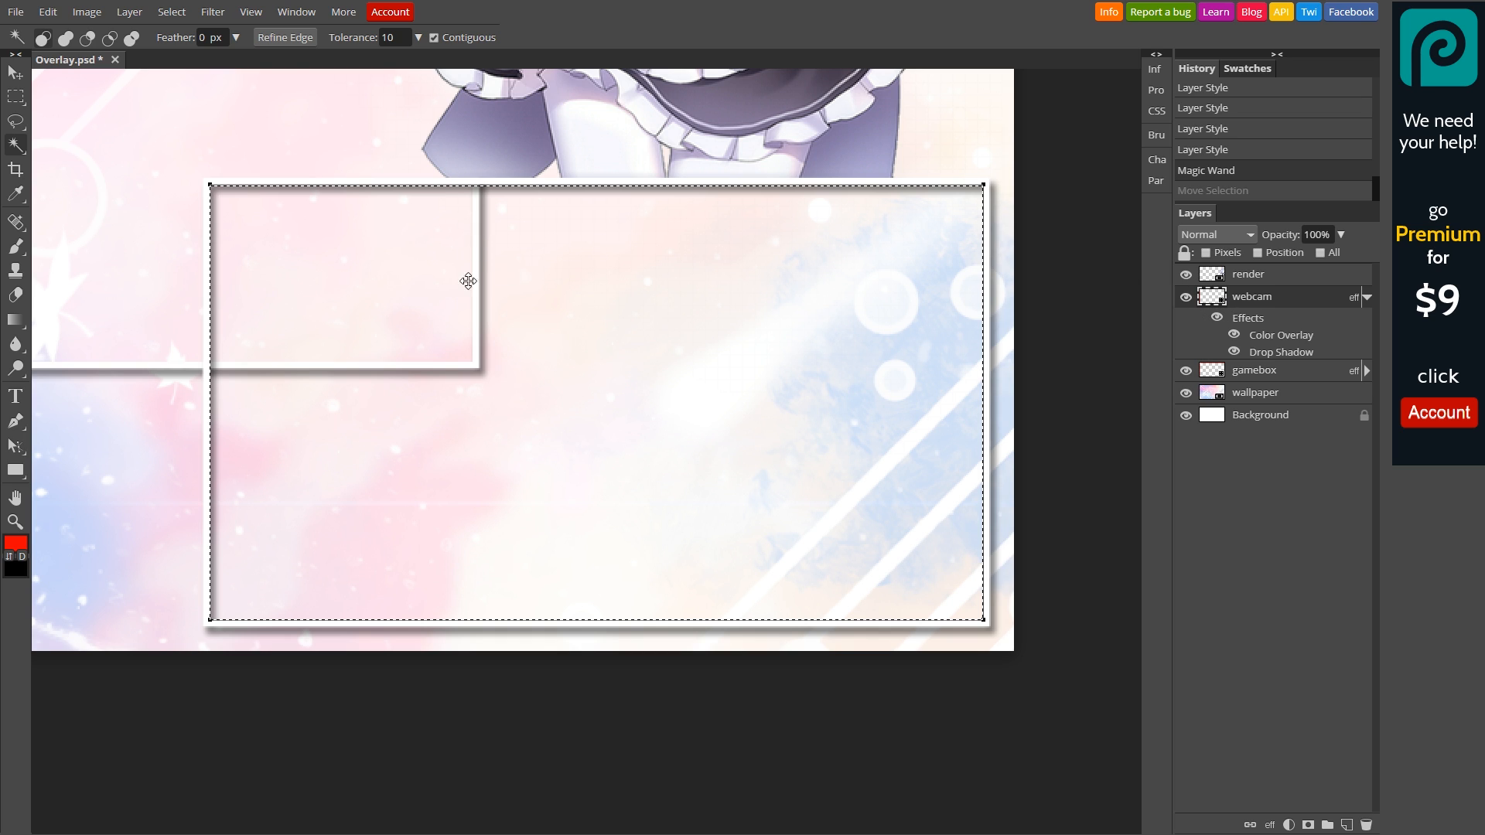
Step: Expand the gamebox layer's effects, toggle them for comparison, and leave them disabled
click(1258, 373)
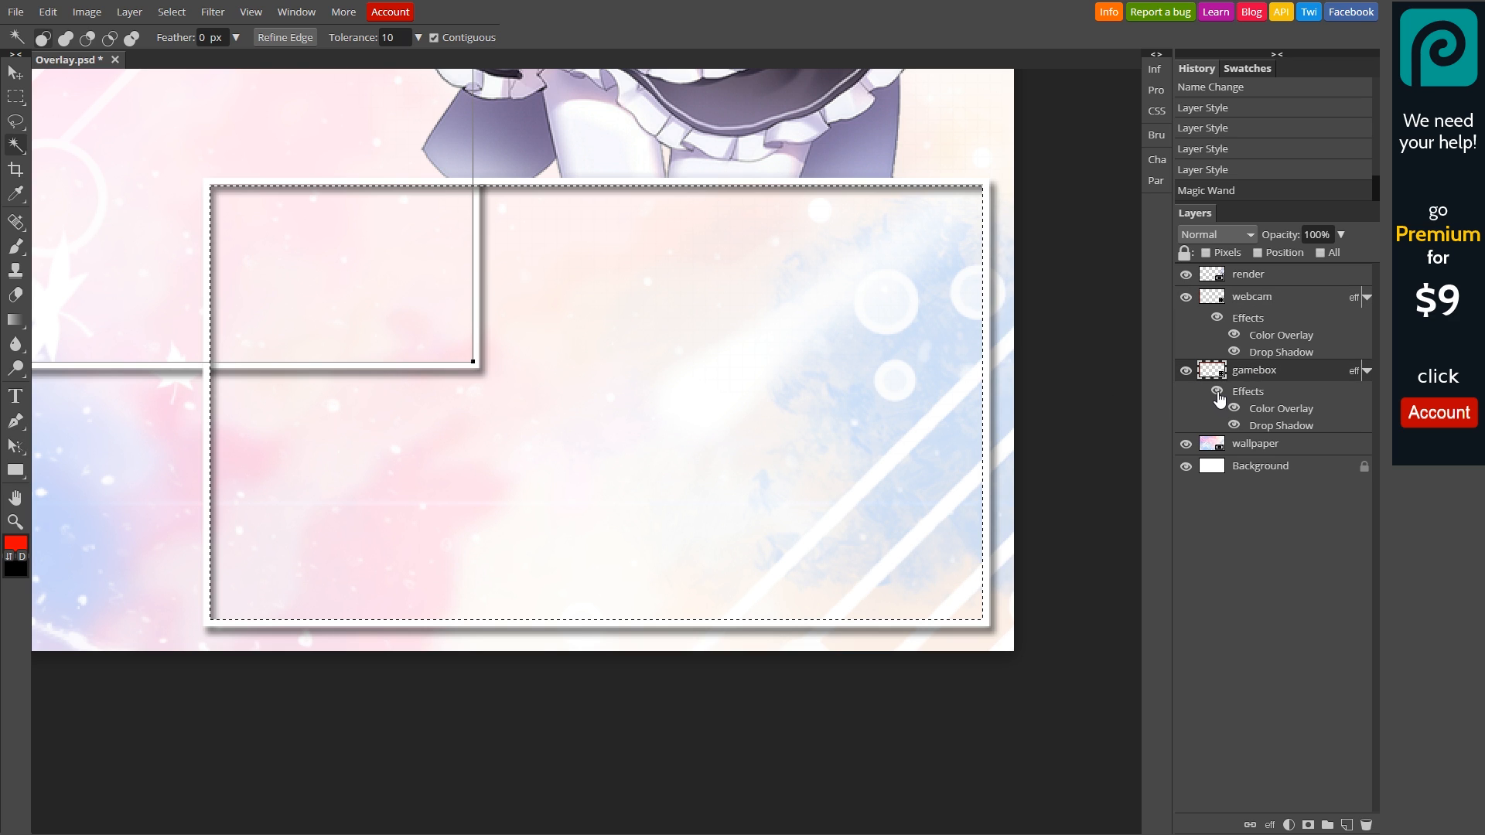
click(1367, 372)
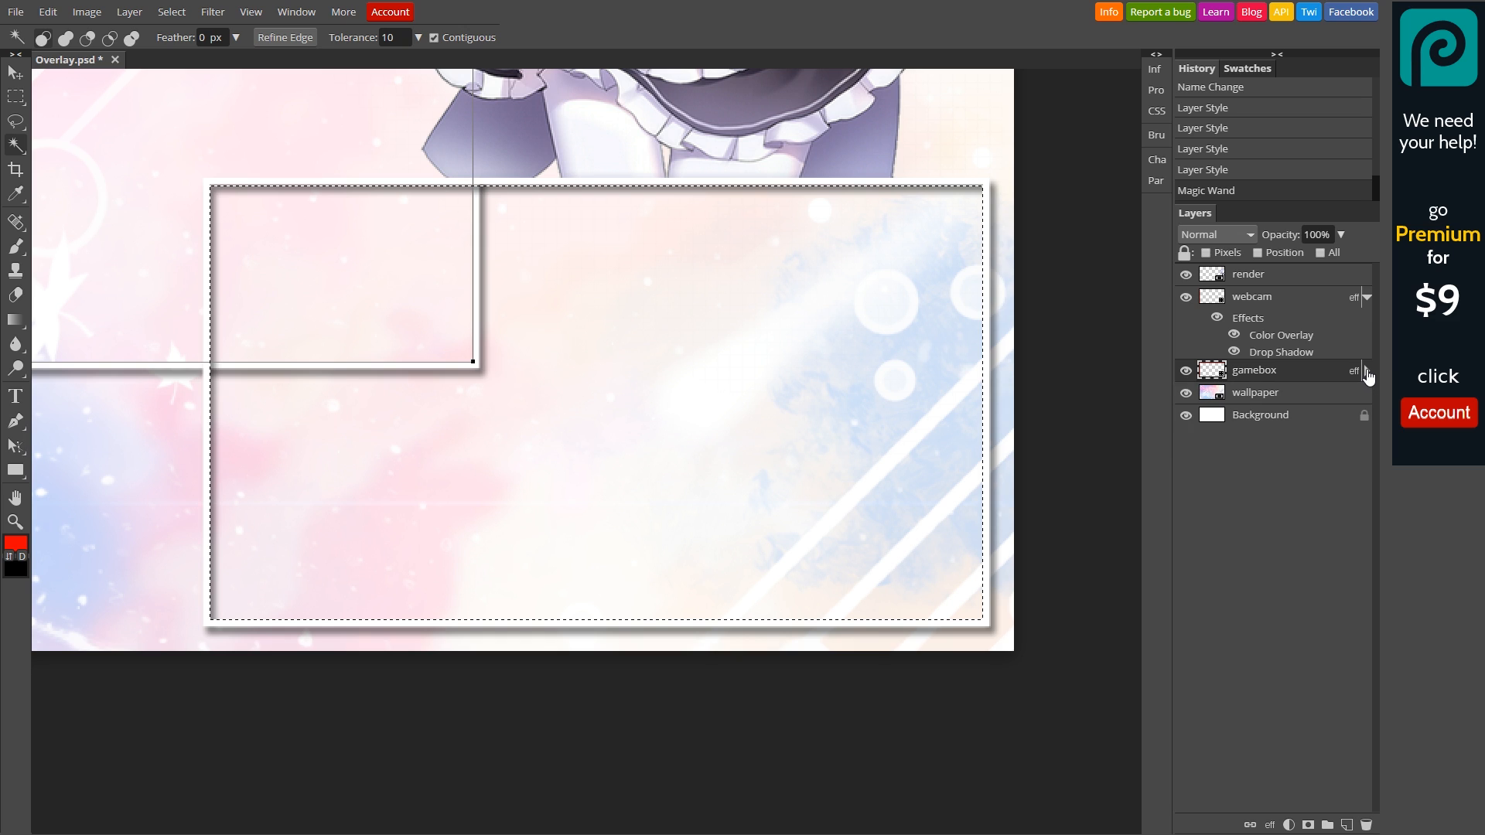
click(1366, 372)
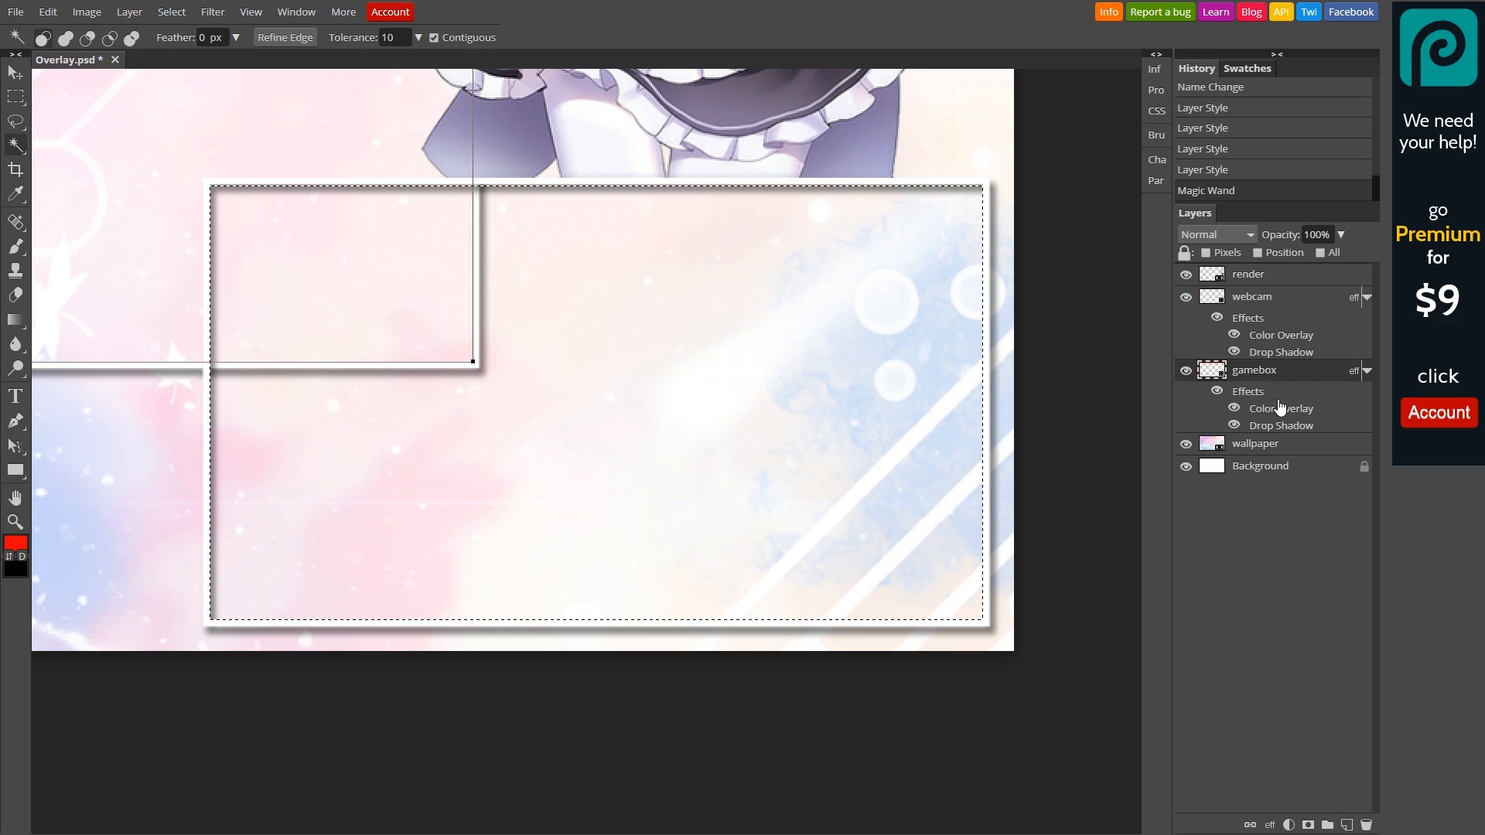
click(1218, 395)
click(1217, 394)
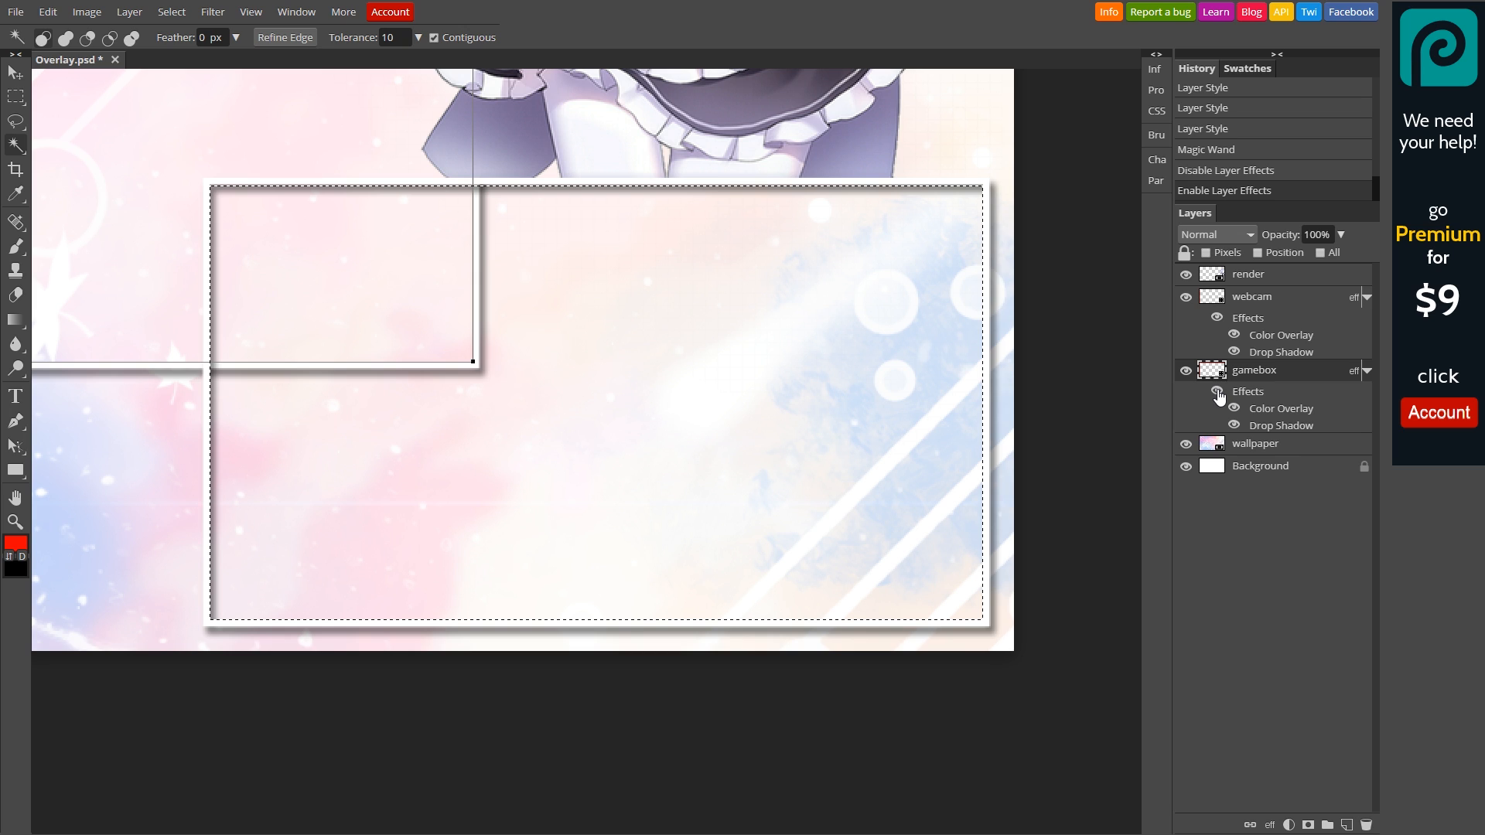
click(1218, 393)
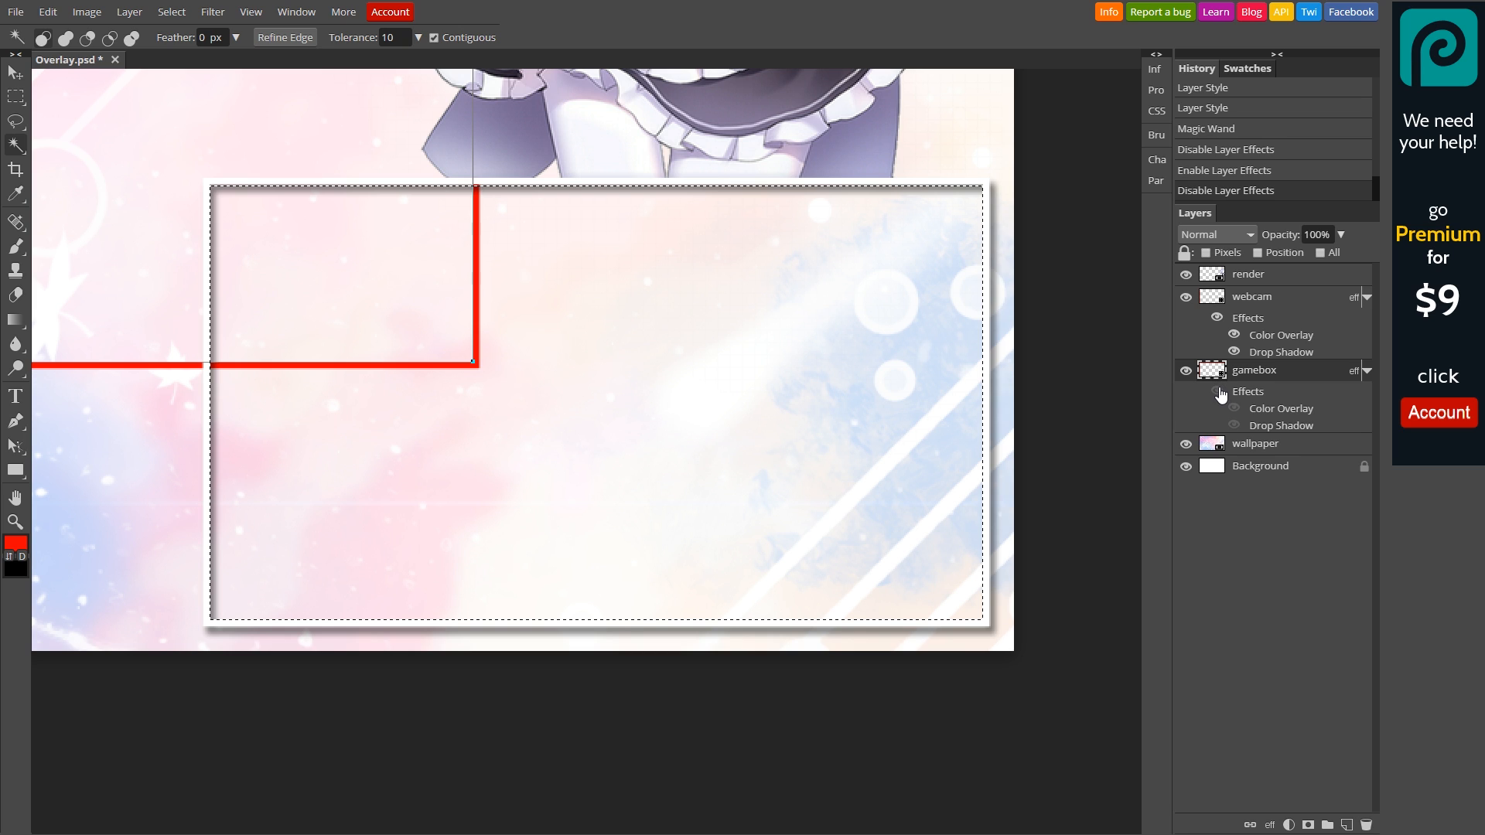
Step: Clear the current selection, try selecting inside the webcam frame with the Magic Wand, and deselect again
click(1258, 303)
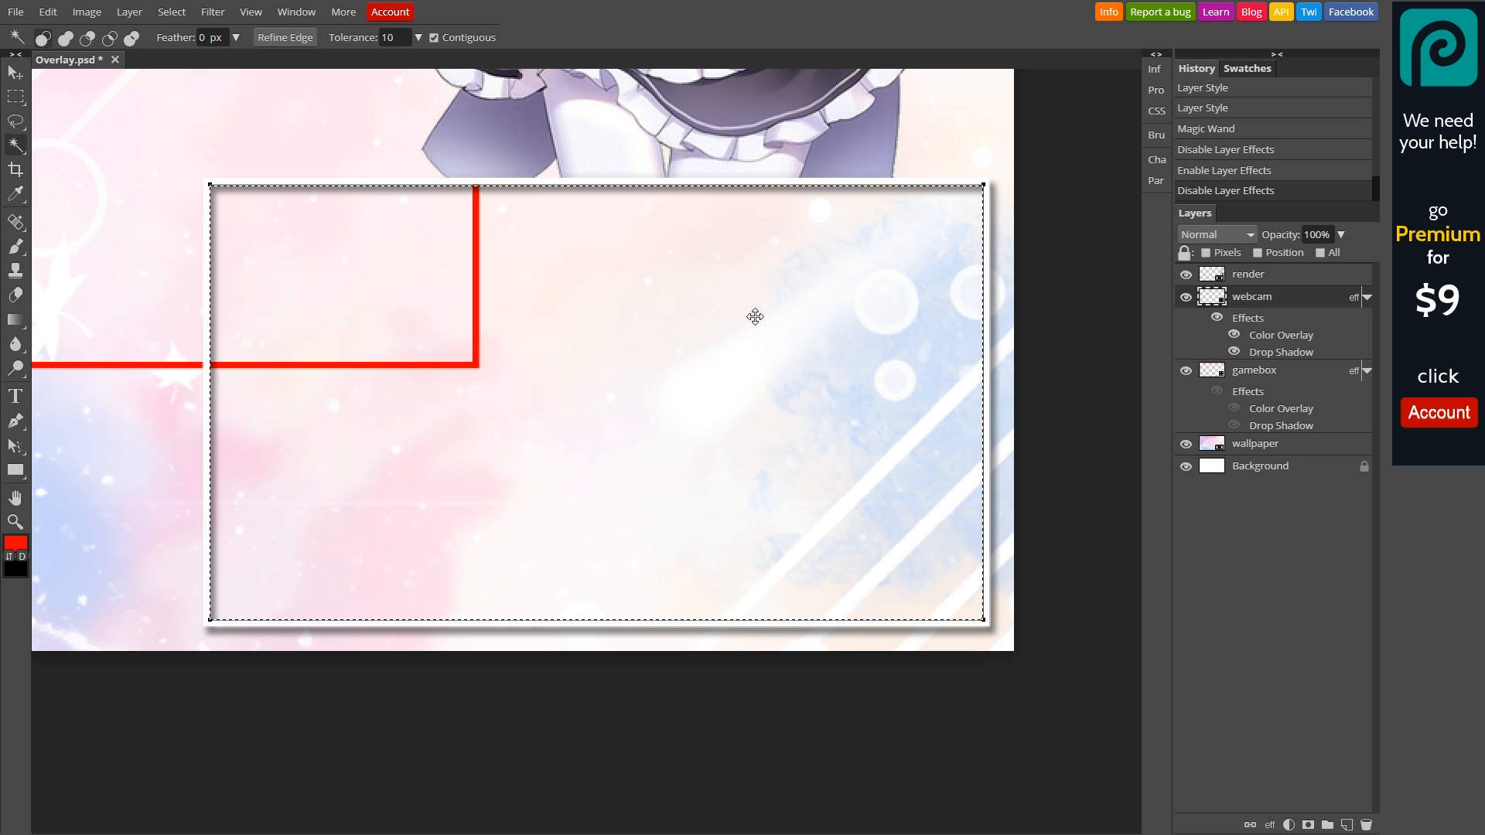
key(ctrl+d)
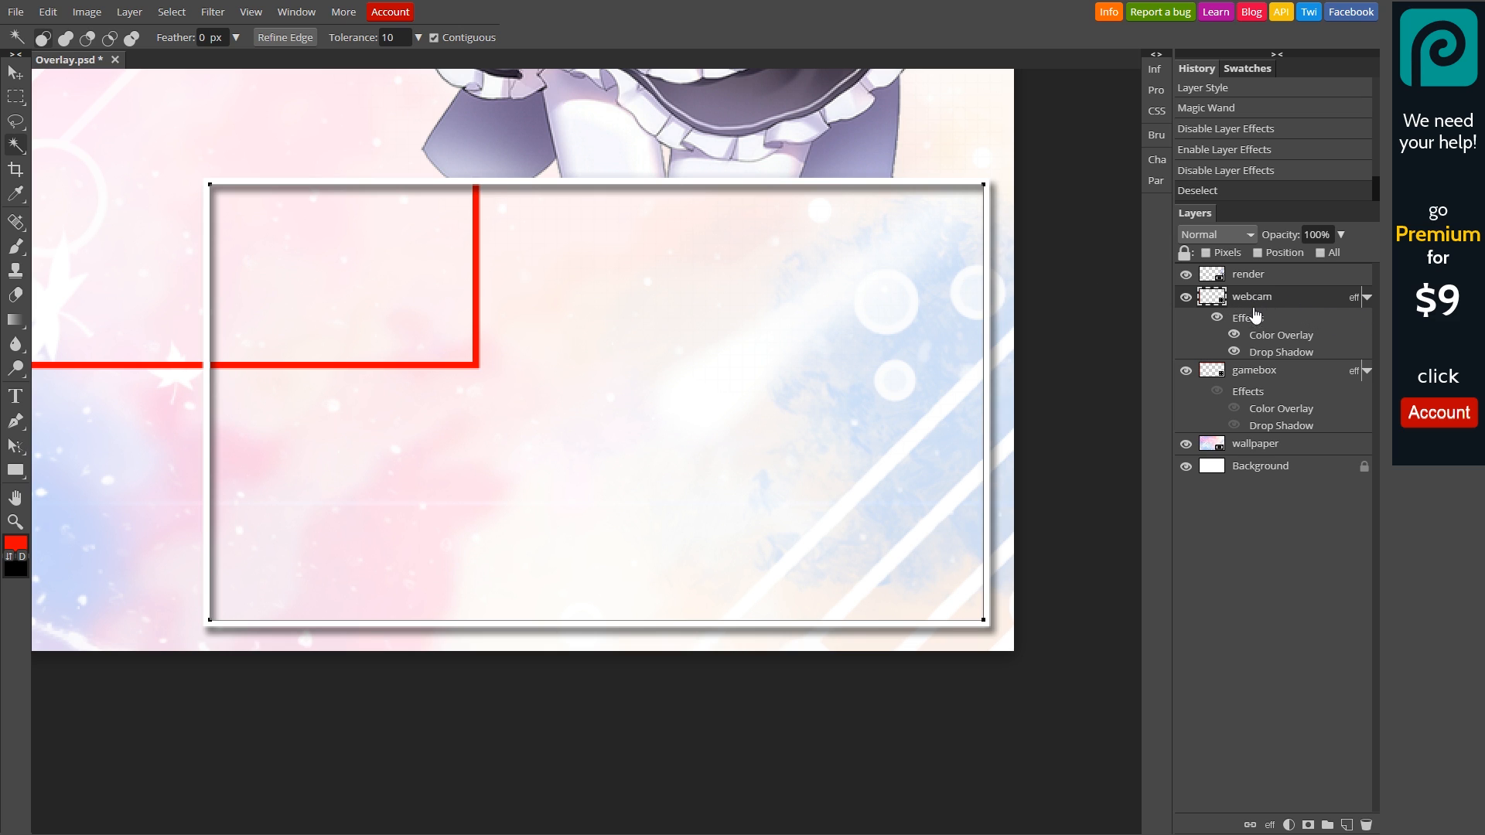
click(574, 284)
key(ctrl+d)
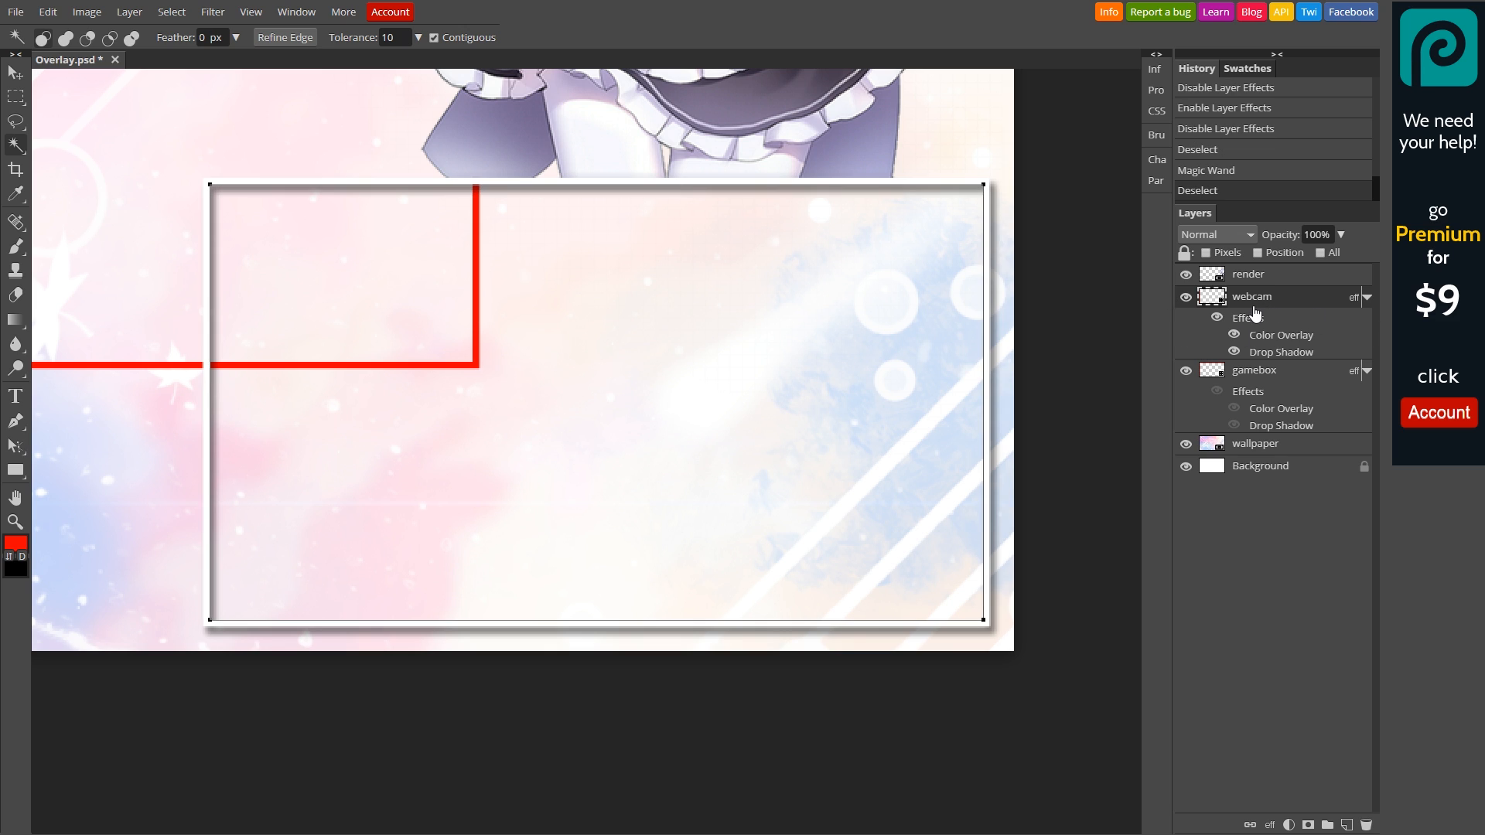
Step: Try Magic Wand selections outside and inside the frame on the gamebox layer, and clear the selection
click(1262, 377)
click(618, 304)
key(ctrl+minus)
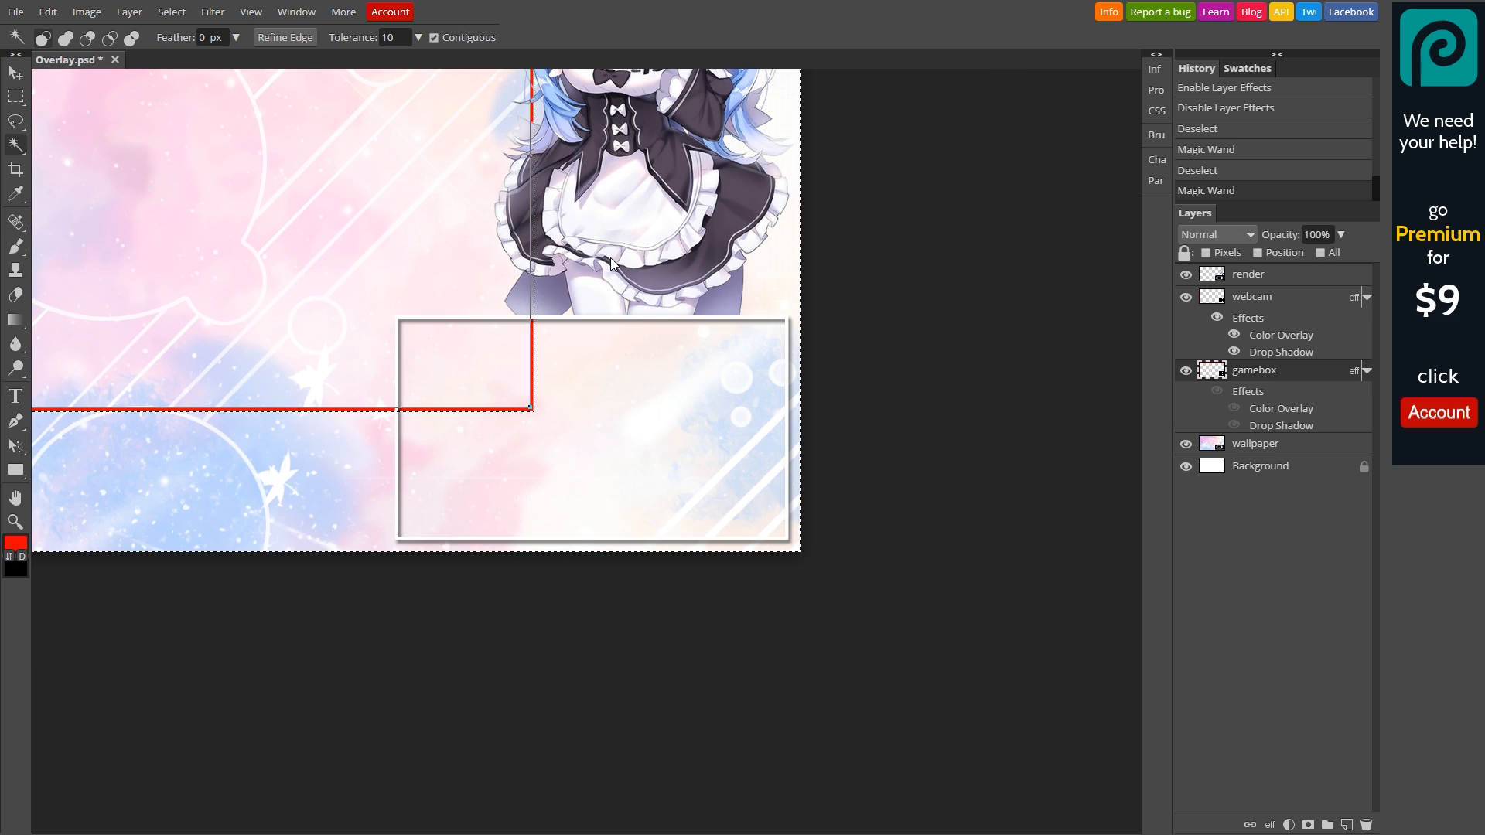
key(ctrl+minus)
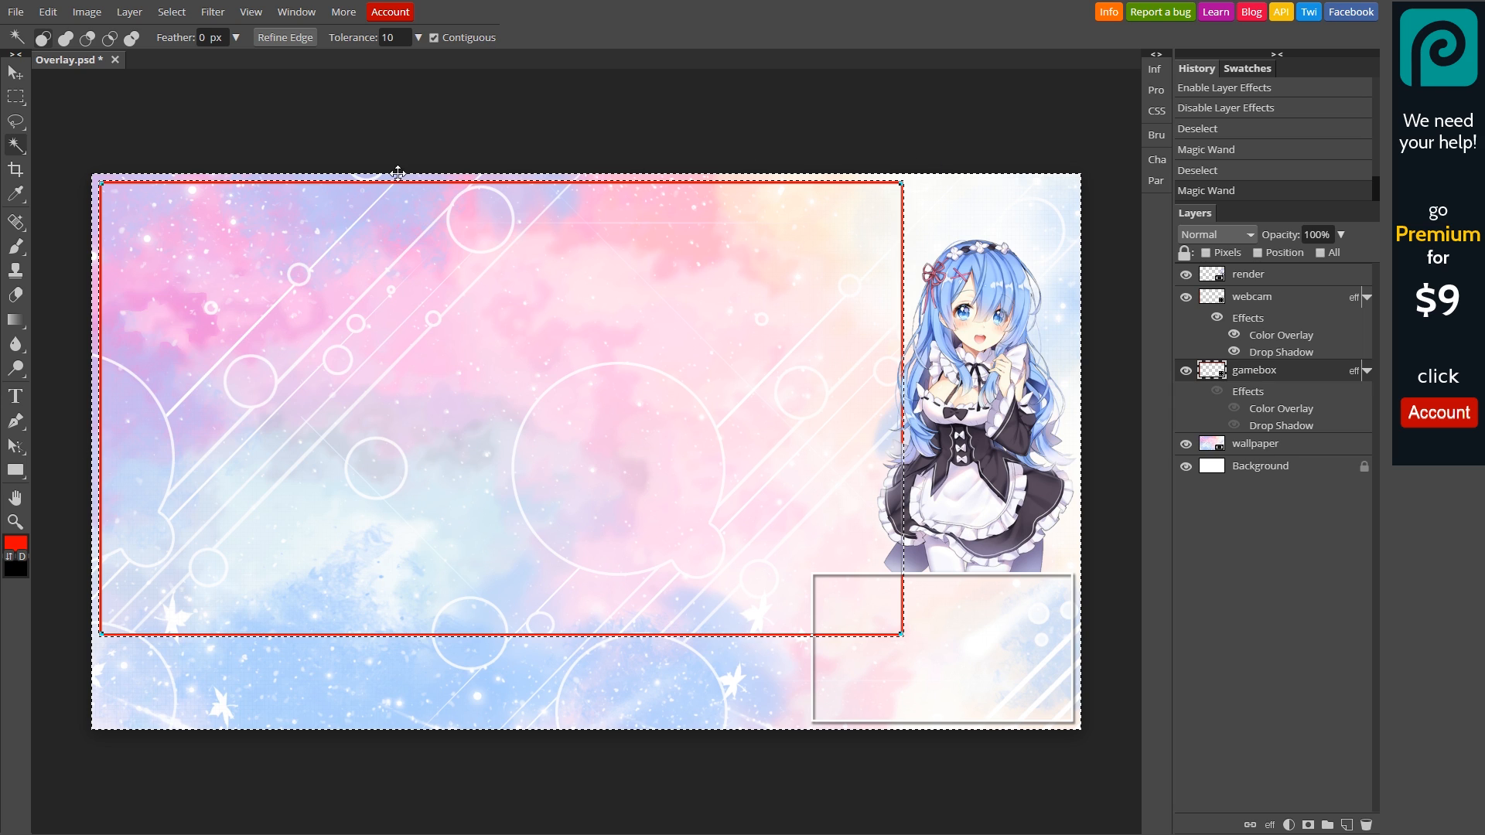
click(600, 380)
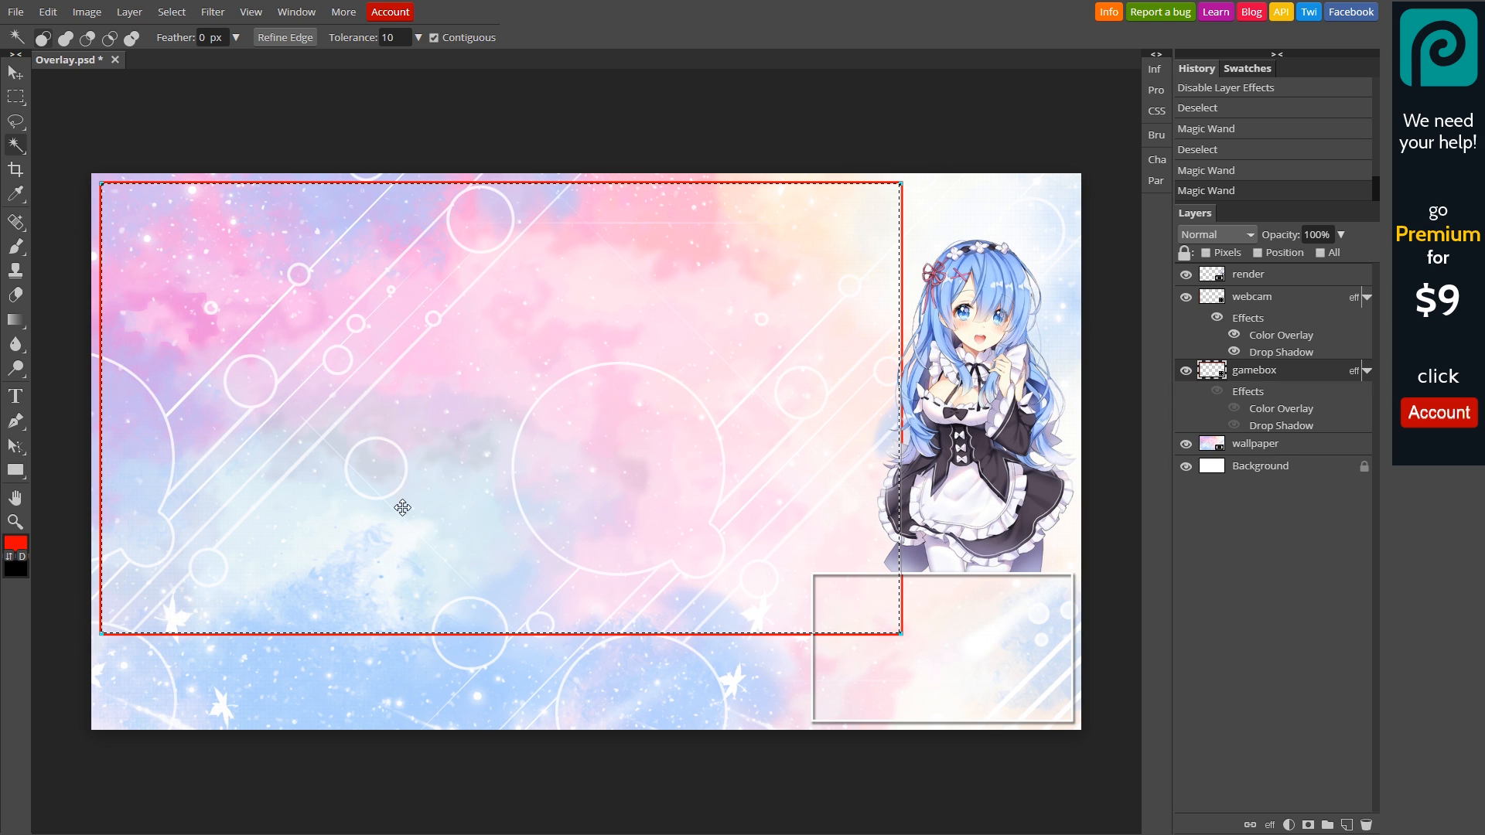
key(ctrl+d)
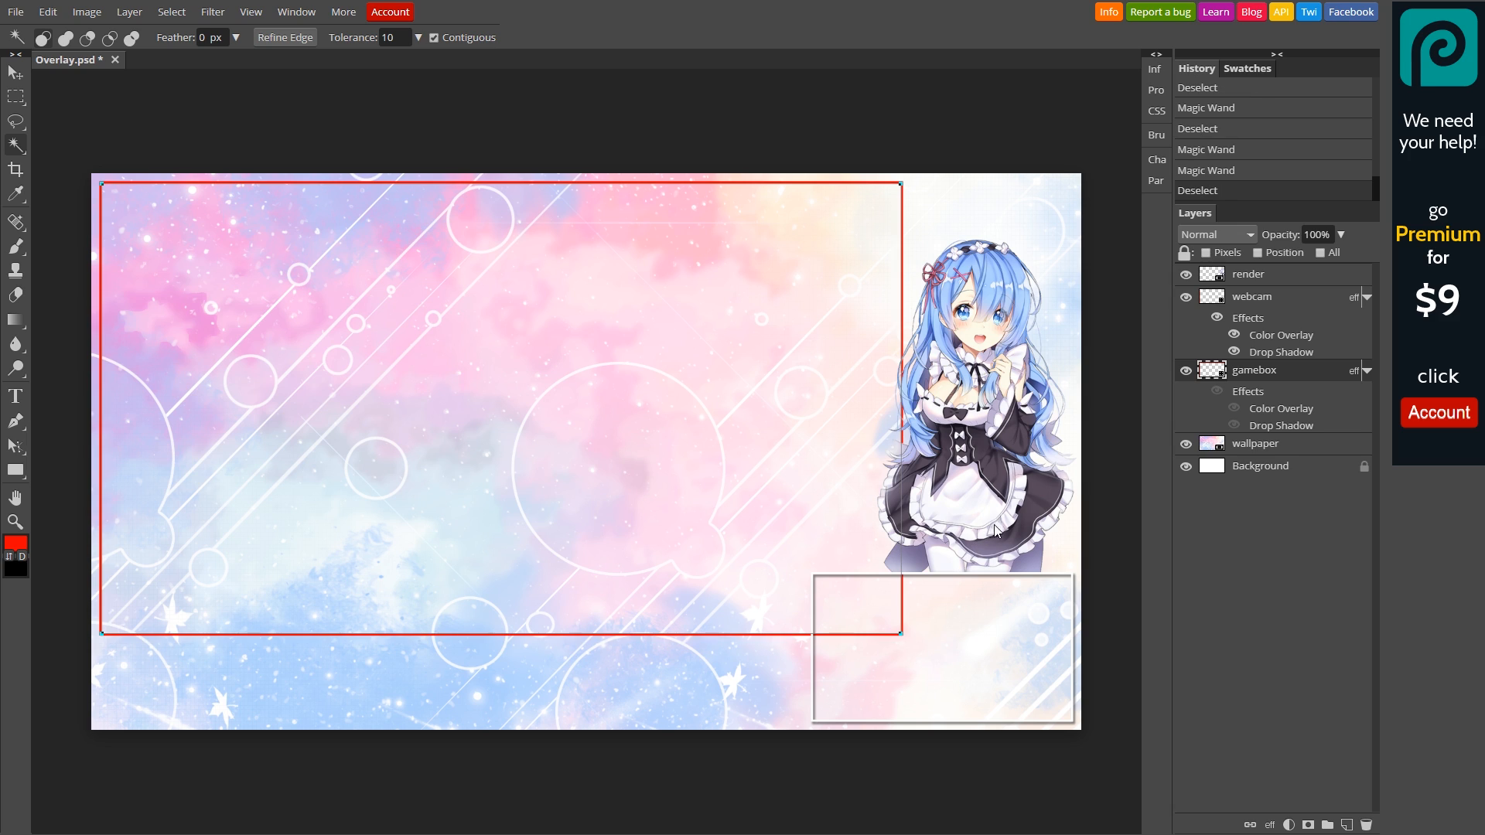
Step: Select the area inside the frame on the webcam layer with the Magic Wand
click(1276, 302)
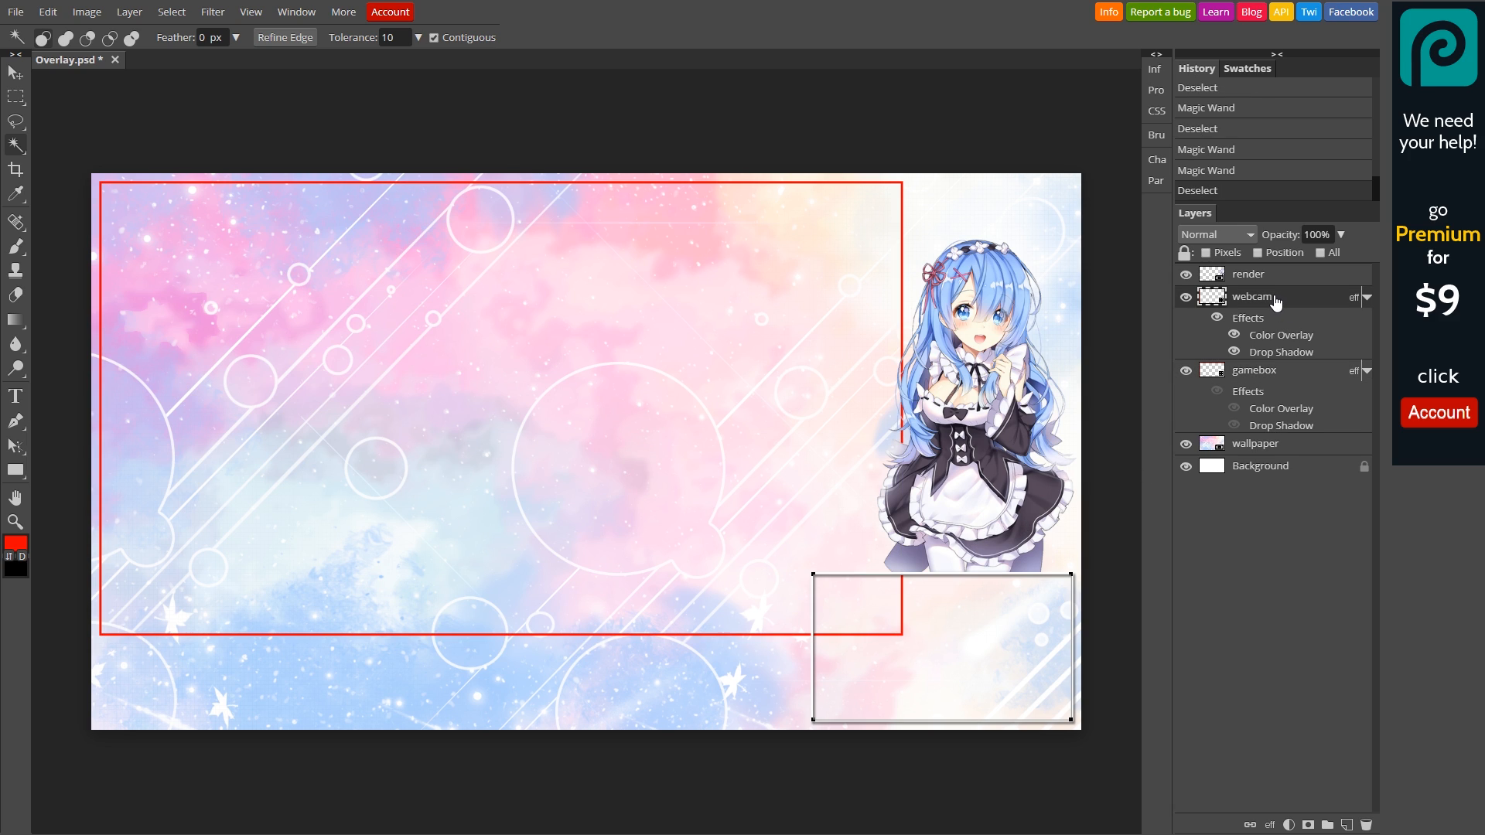
click(973, 636)
key(ctrl+plus)
key(ctrl+plus)
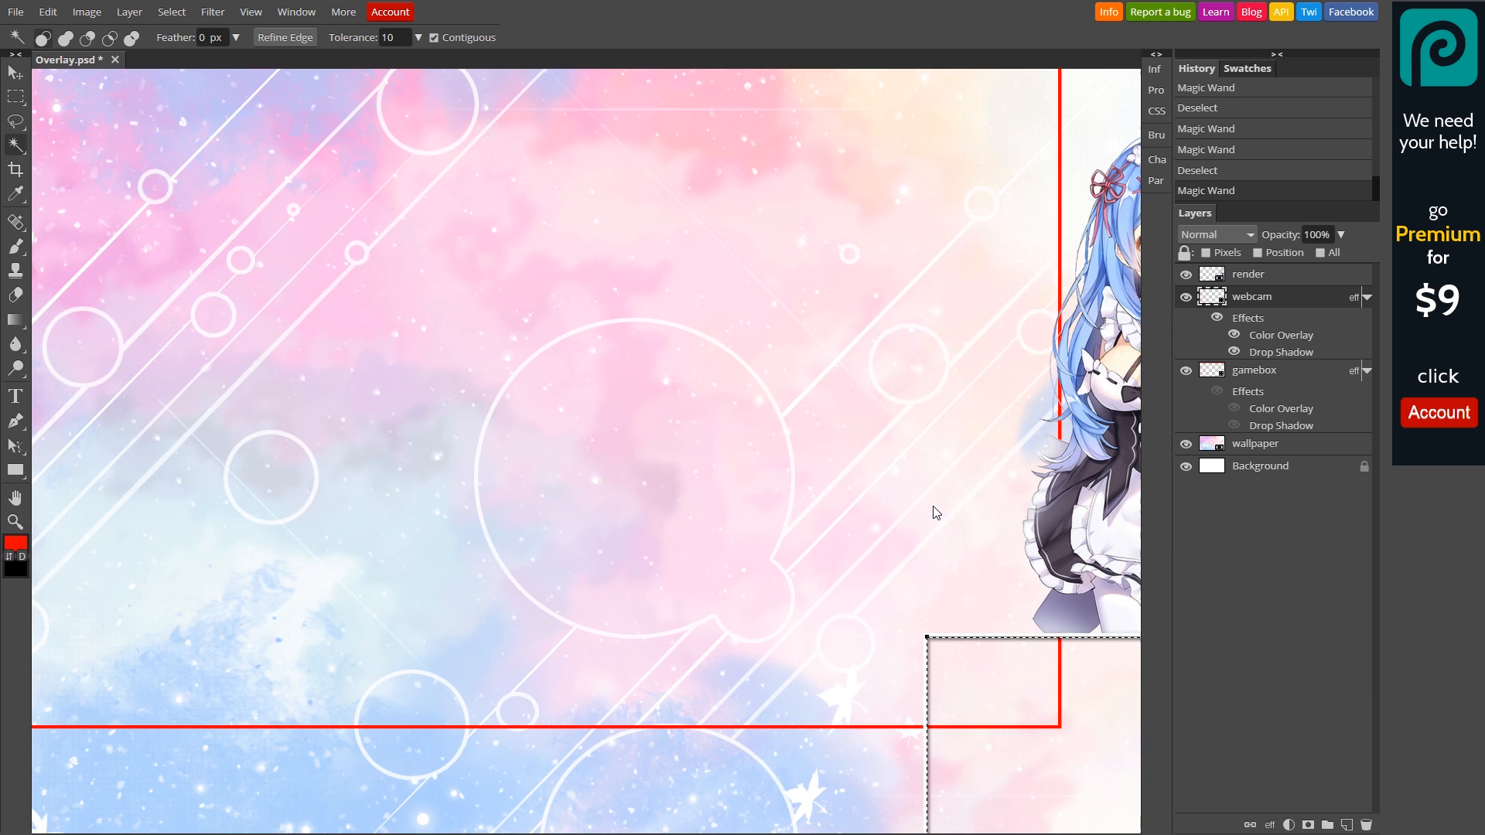
Step: Examine how the selection lines up with the webcam frame's border and inner shadow
drag(840, 462, 345, 176)
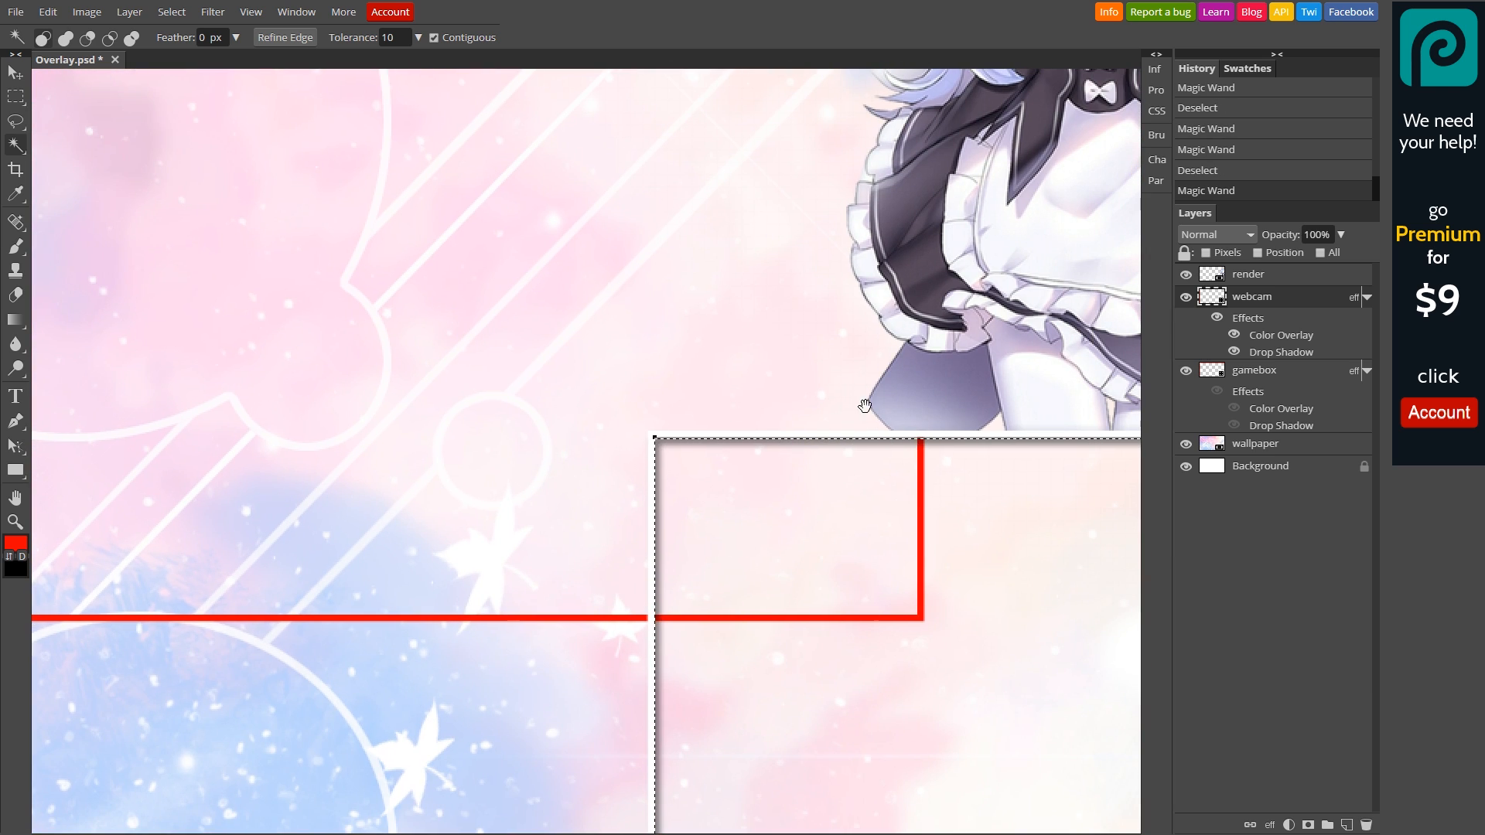
drag(862, 428, 703, 302)
drag(788, 476, 694, 406)
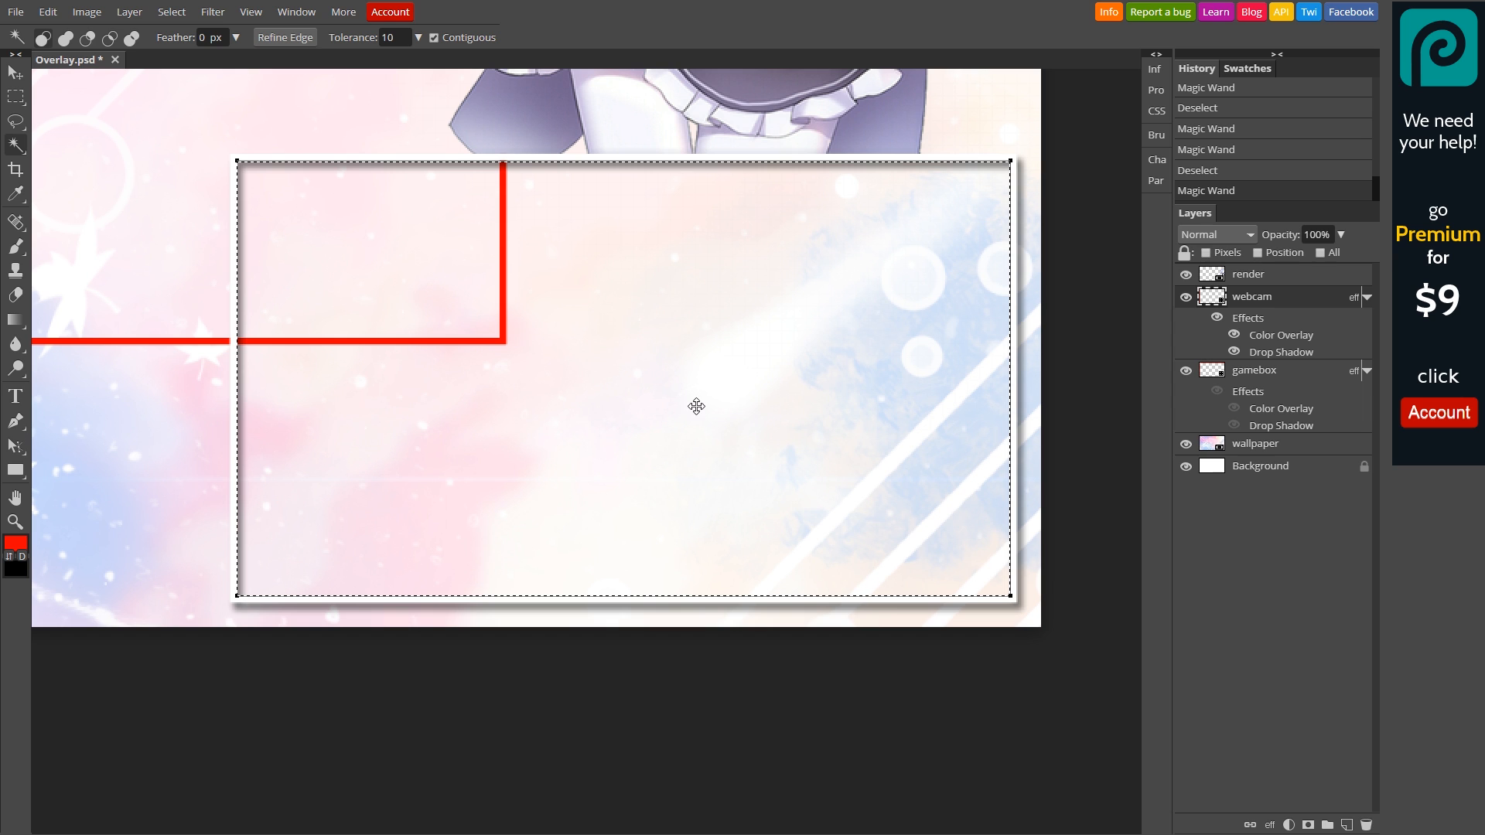
drag(470, 325, 692, 395)
drag(325, 323, 595, 363)
drag(893, 381, 464, 357)
drag(744, 414, 878, 619)
drag(410, 368, 645, 395)
drag(362, 299, 534, 388)
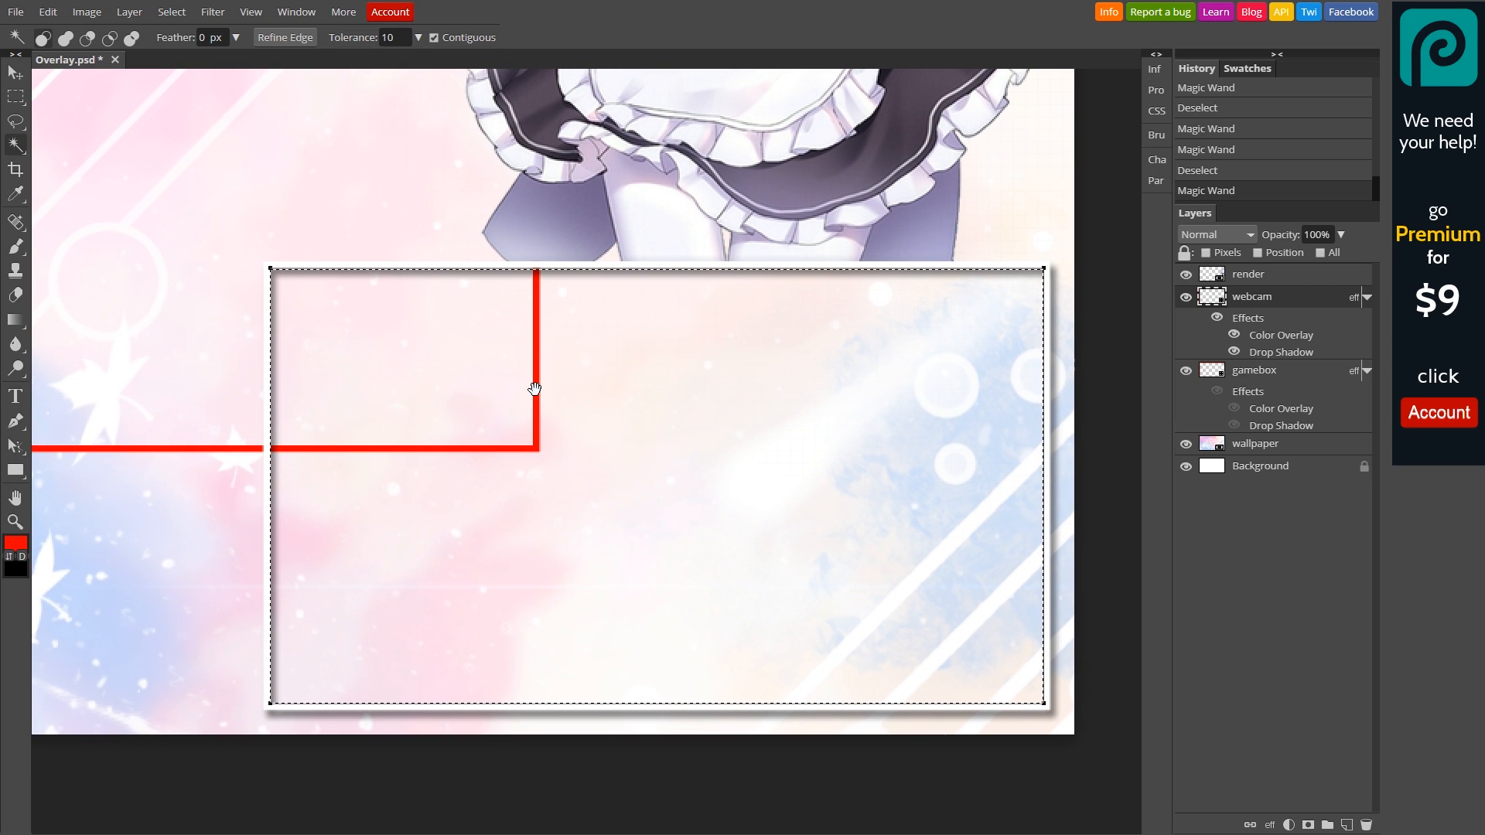
Step: Try to rasterize the gamebox layer and clear its pixels inside the webcam selection, and undo both changes
click(1256, 373)
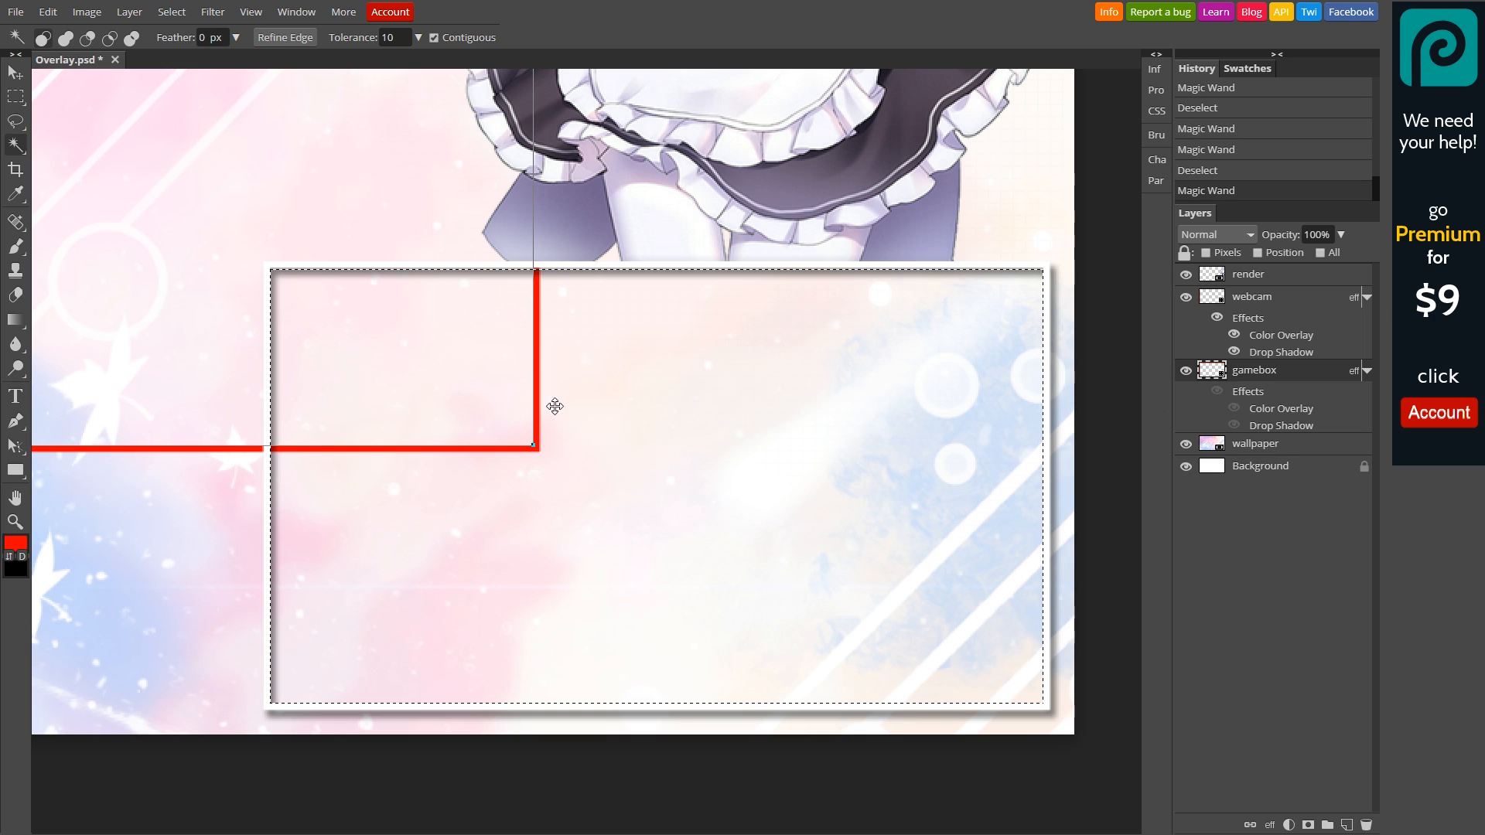
right_click(1278, 382)
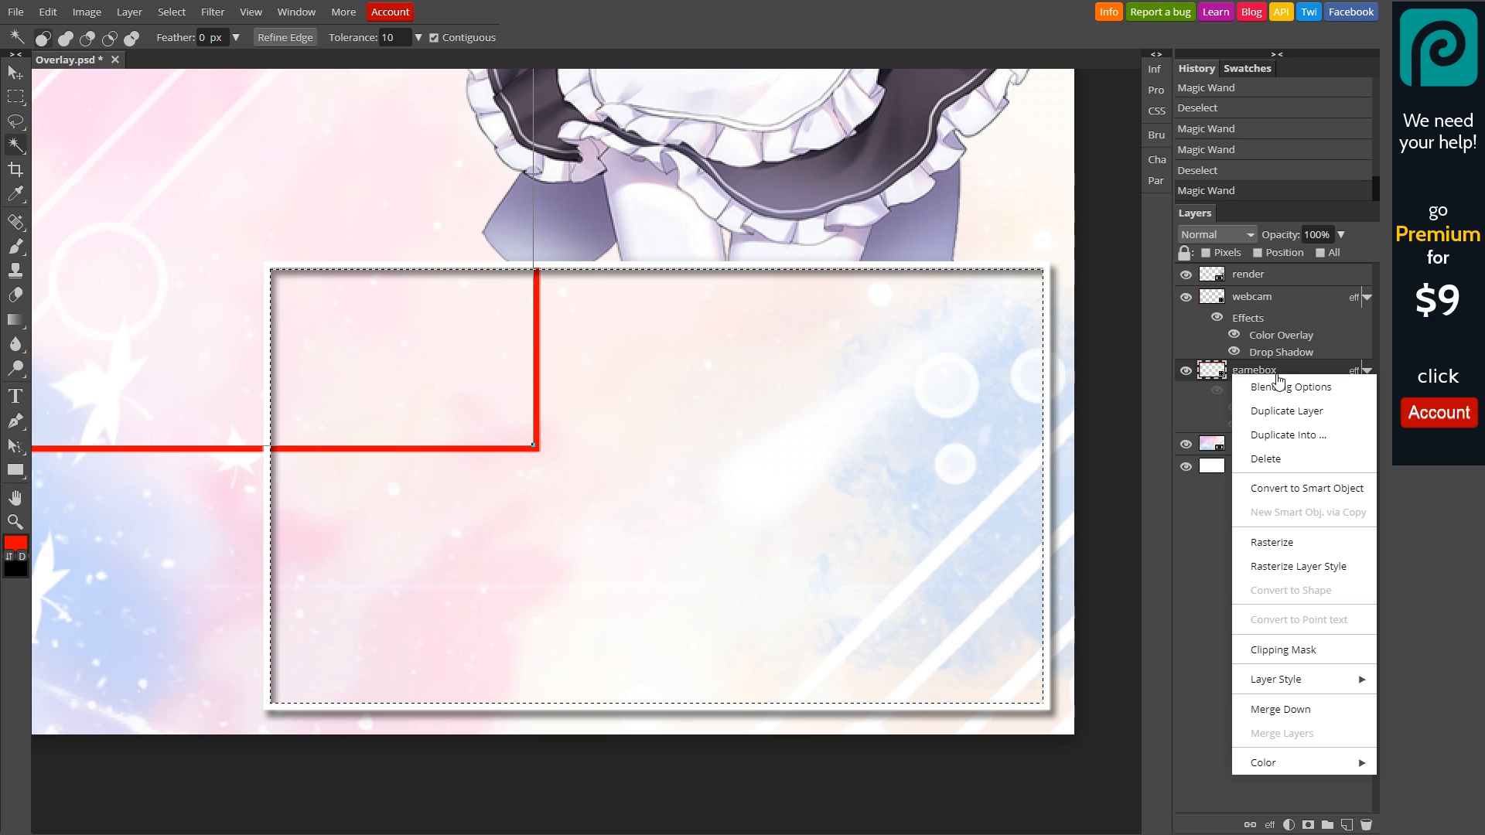
click(1298, 545)
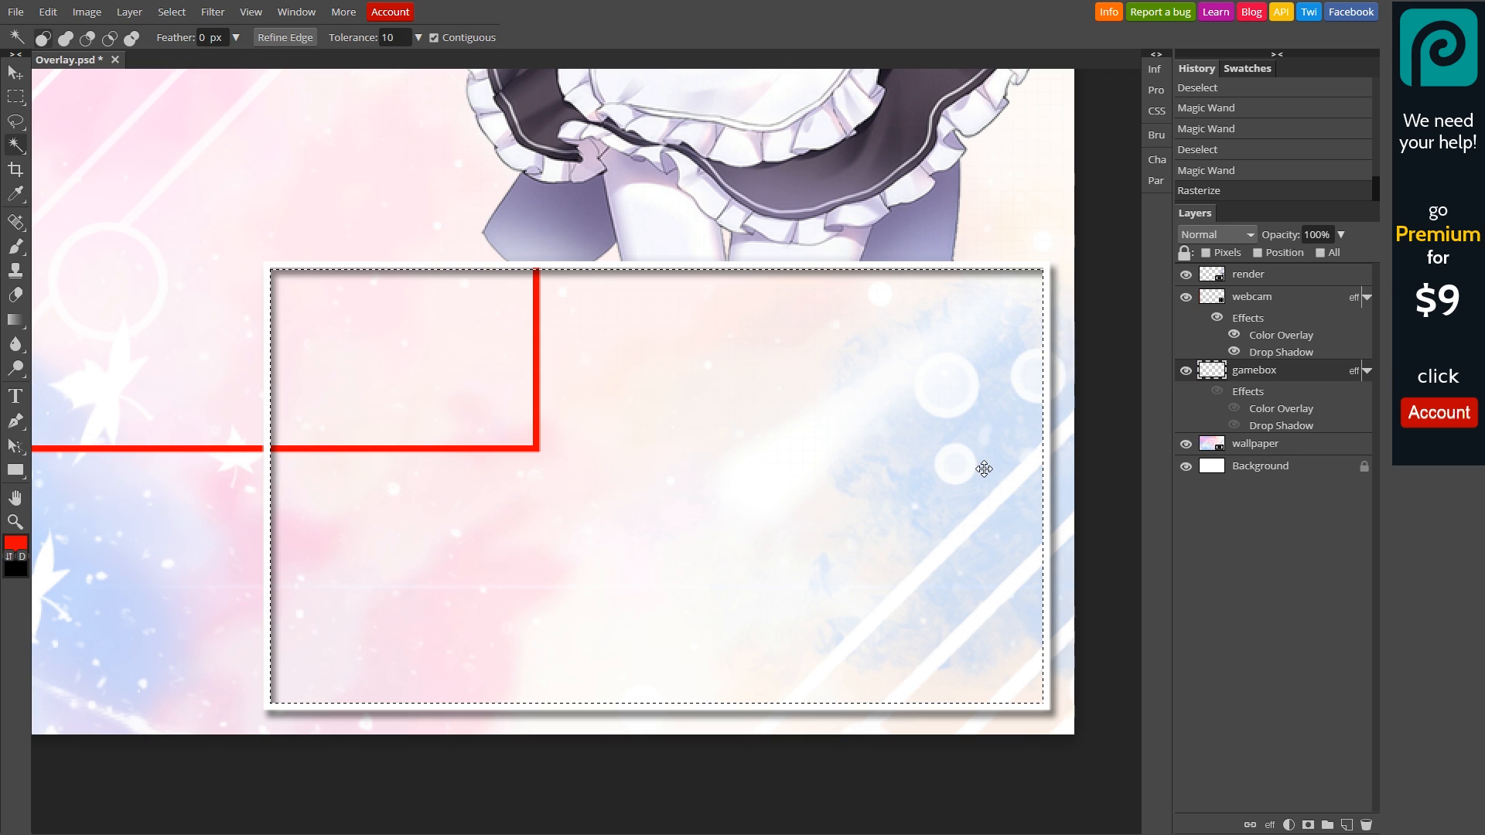
key(Delete)
key(ctrl+z)
key(ctrl+z)
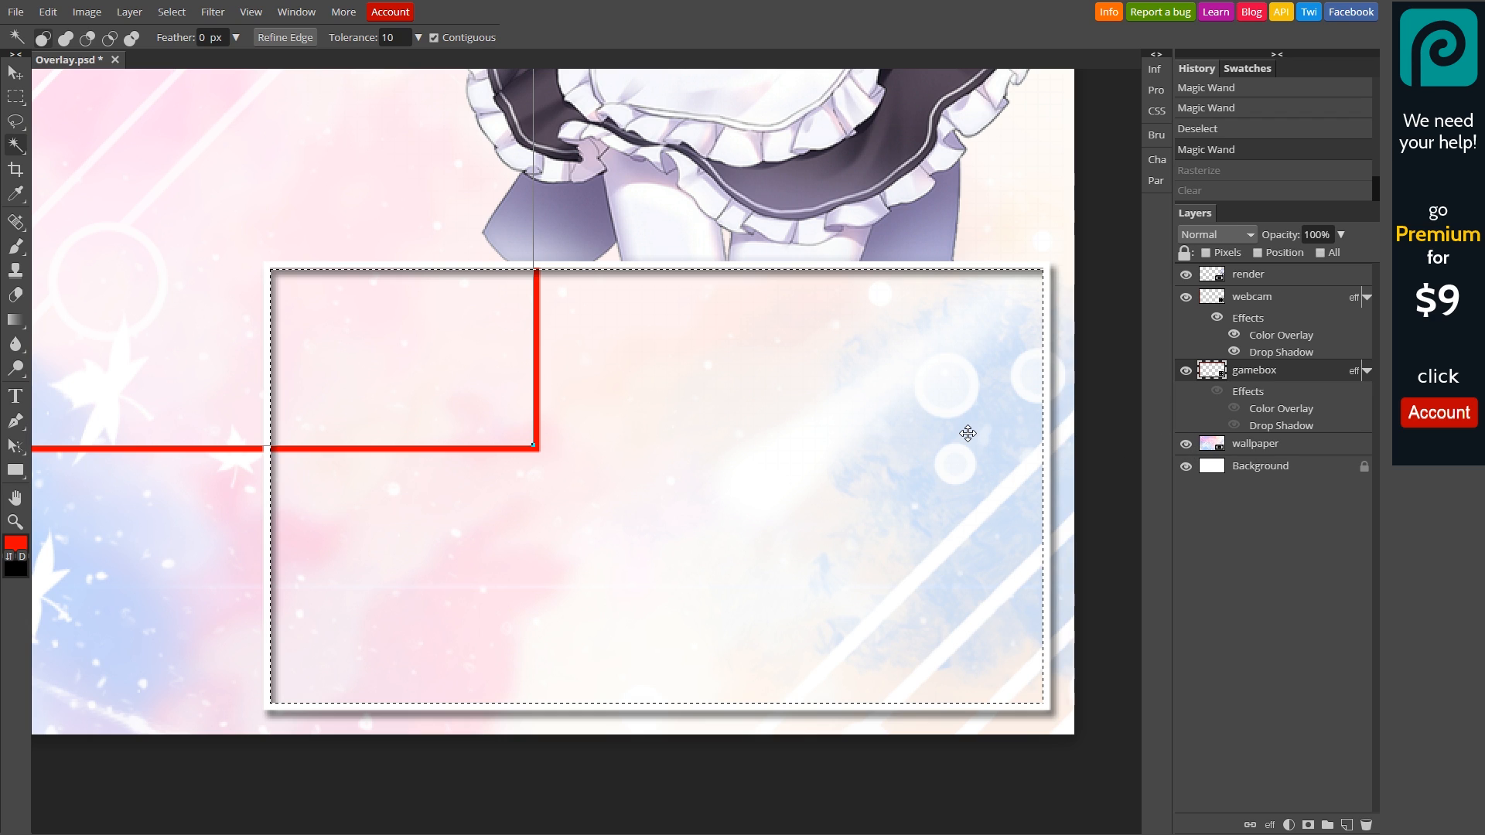
Step: Rasterize the gamebox layer, clear its red lines inside the webcam frame selection, and deselect
key(Delete)
right_click(1233, 376)
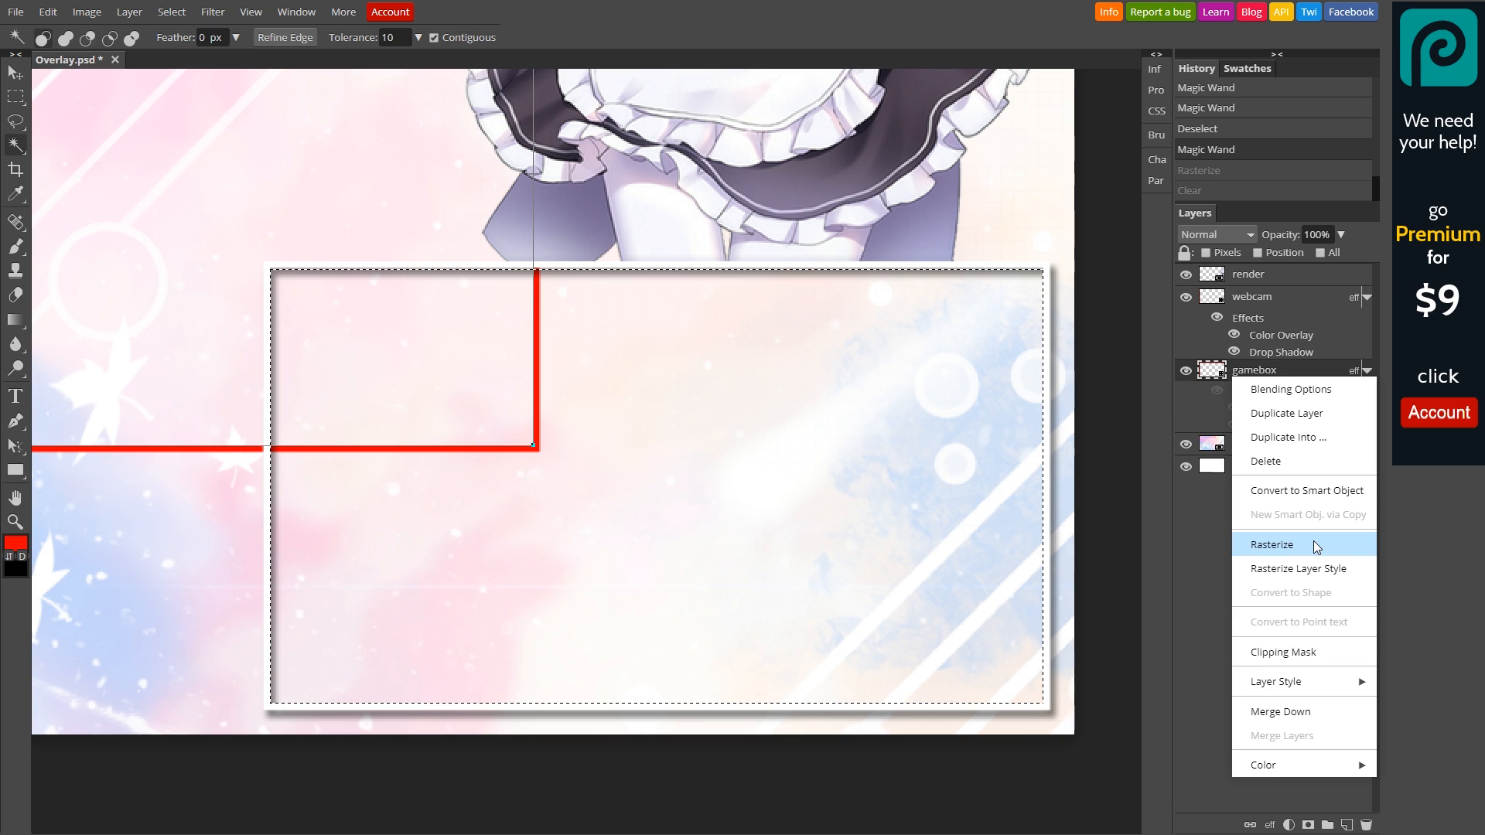
click(1313, 543)
key(Delete)
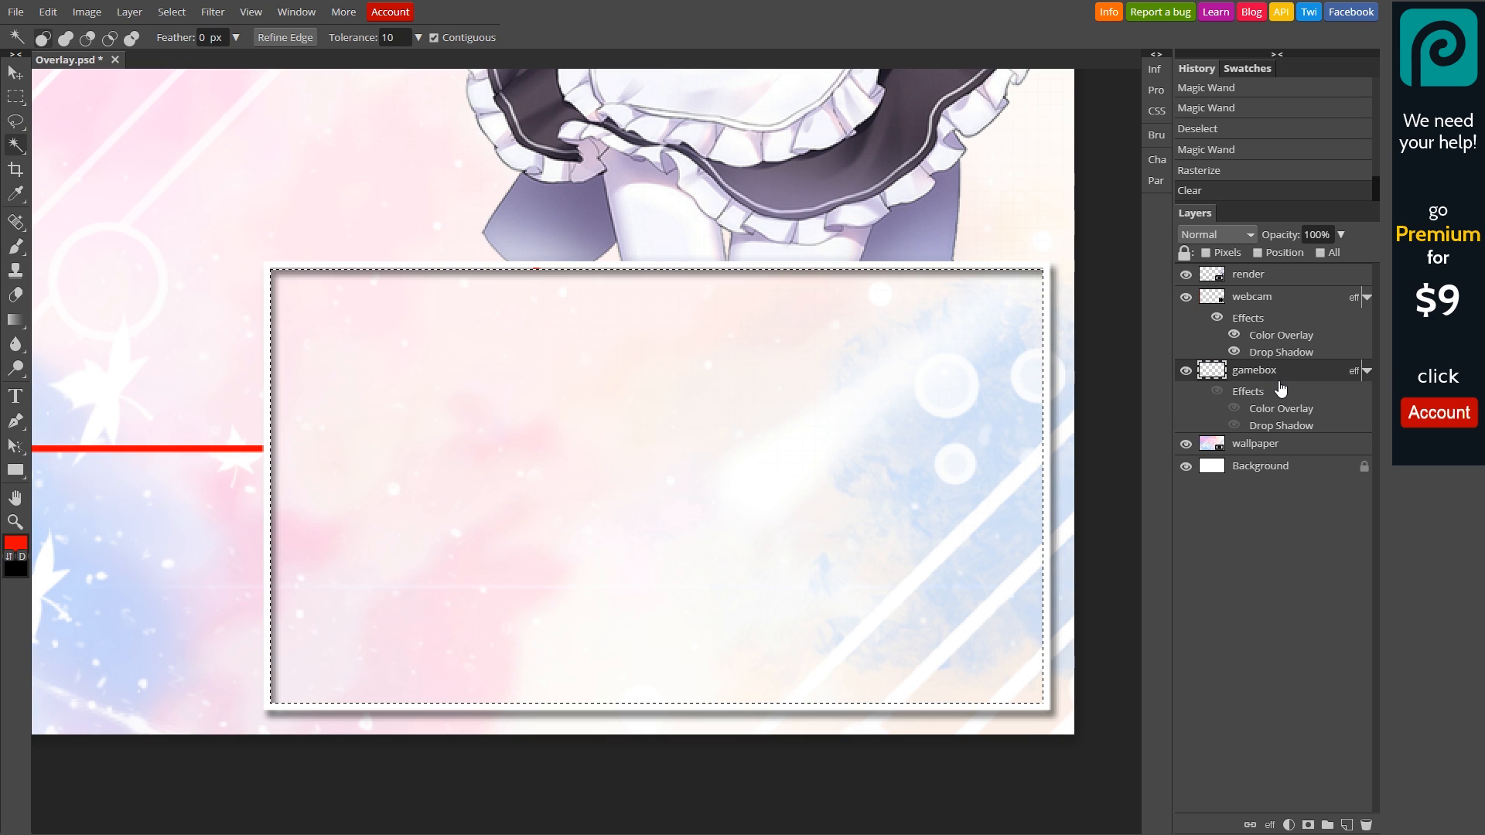
key(ctrl+d)
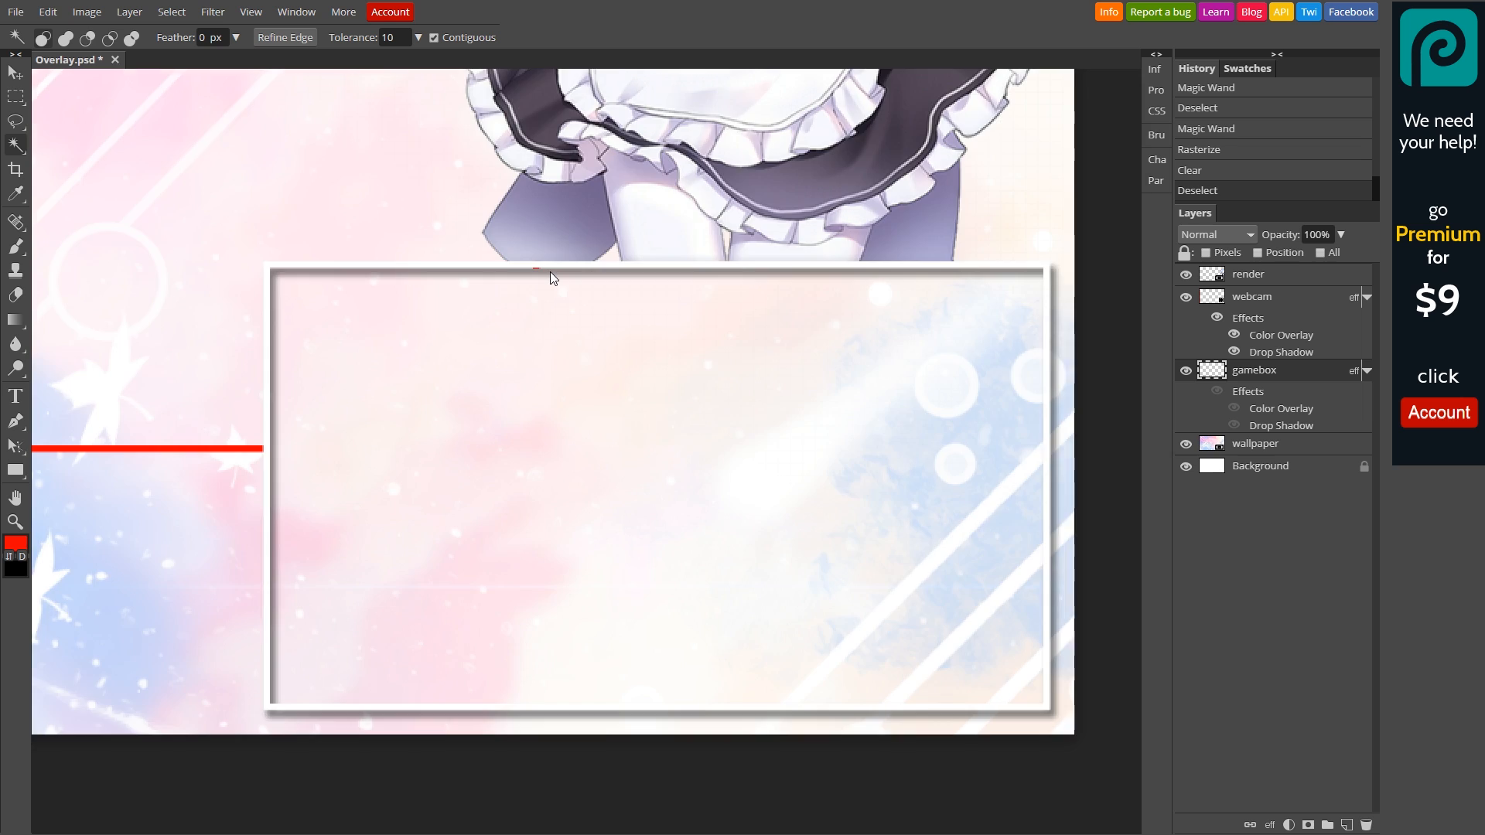
Step: Try an Ellipse Select around the leftover red piece on the webcam frame's upper edge, and undo the selection
key(ctrl+plus)
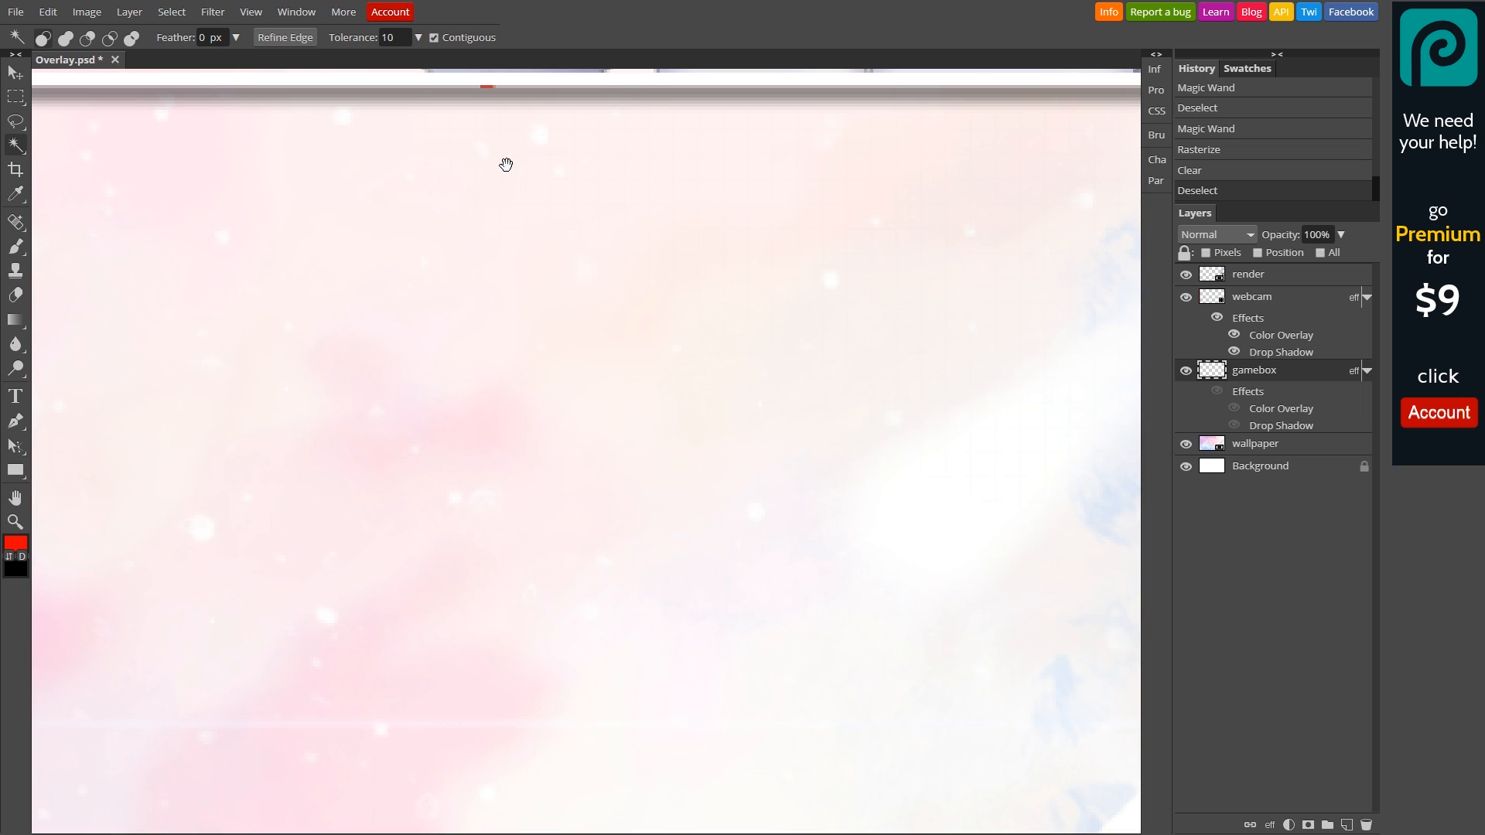
scroll(533, 201, up, 2)
click(22, 101)
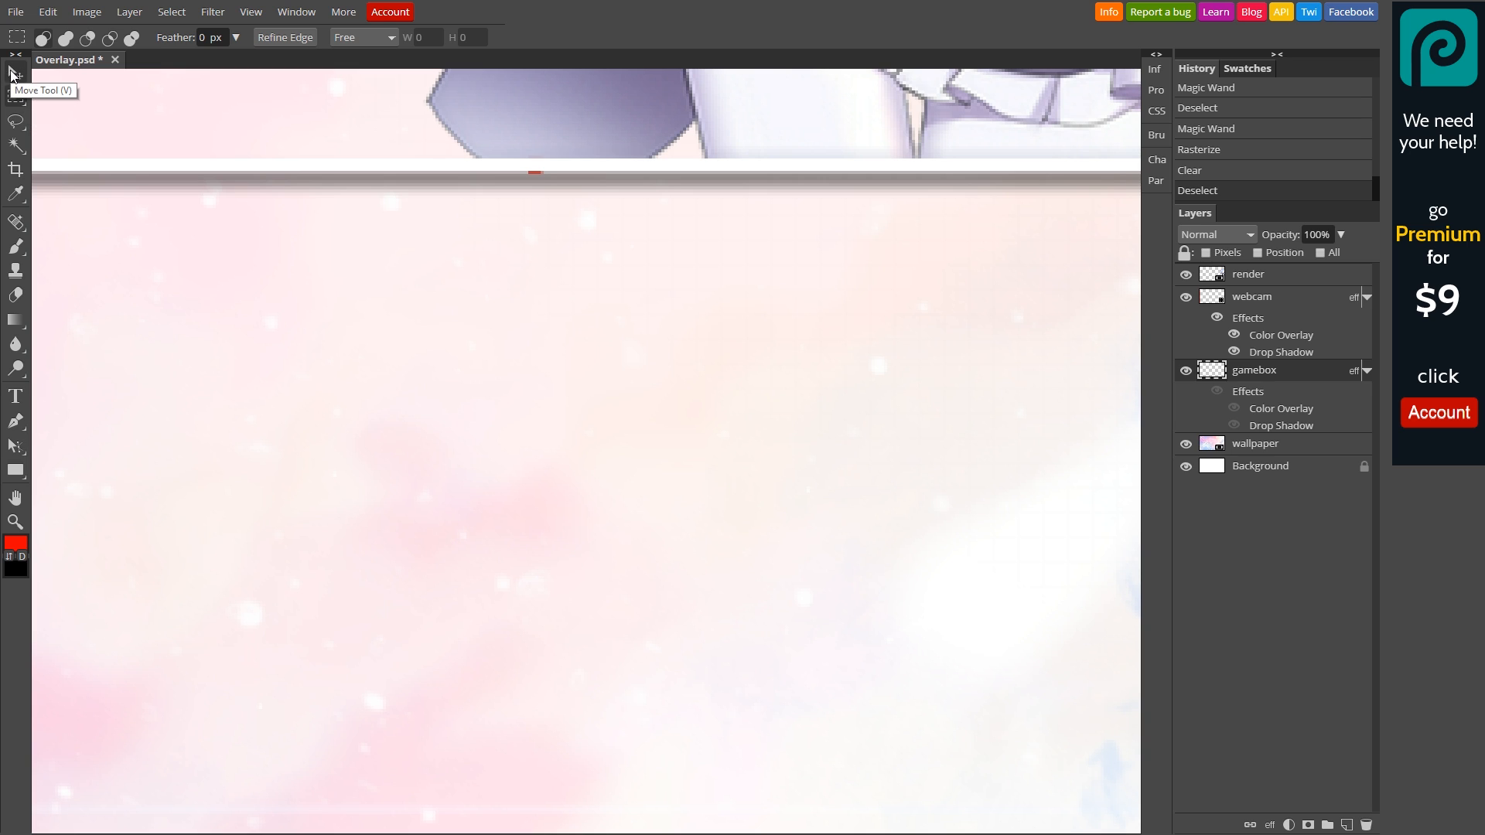
mouse_move(20, 103)
click(78, 121)
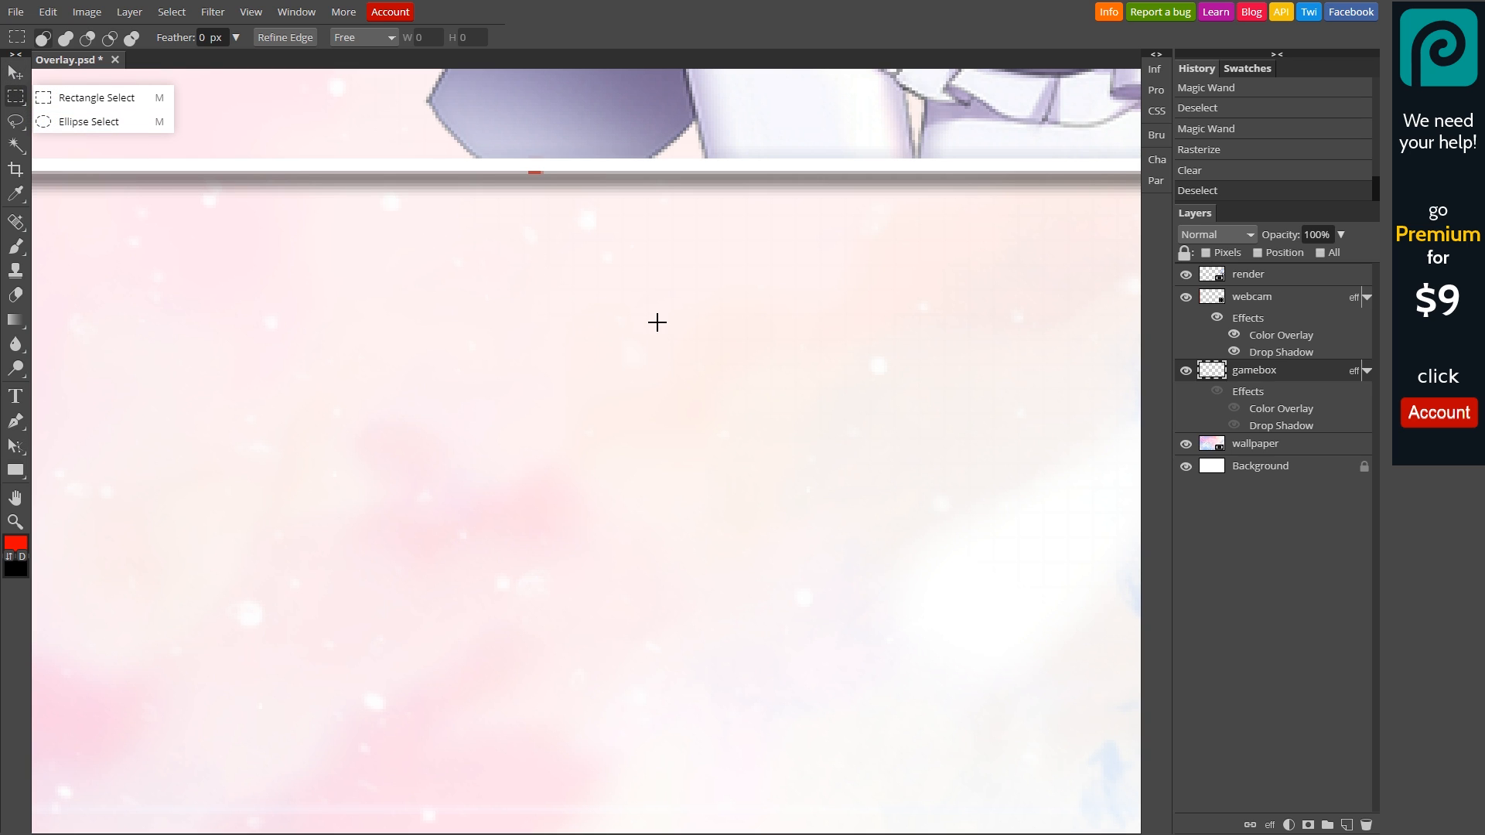
drag(432, 235, 655, 159)
key(ctrl+z)
mouse_move(8, 94)
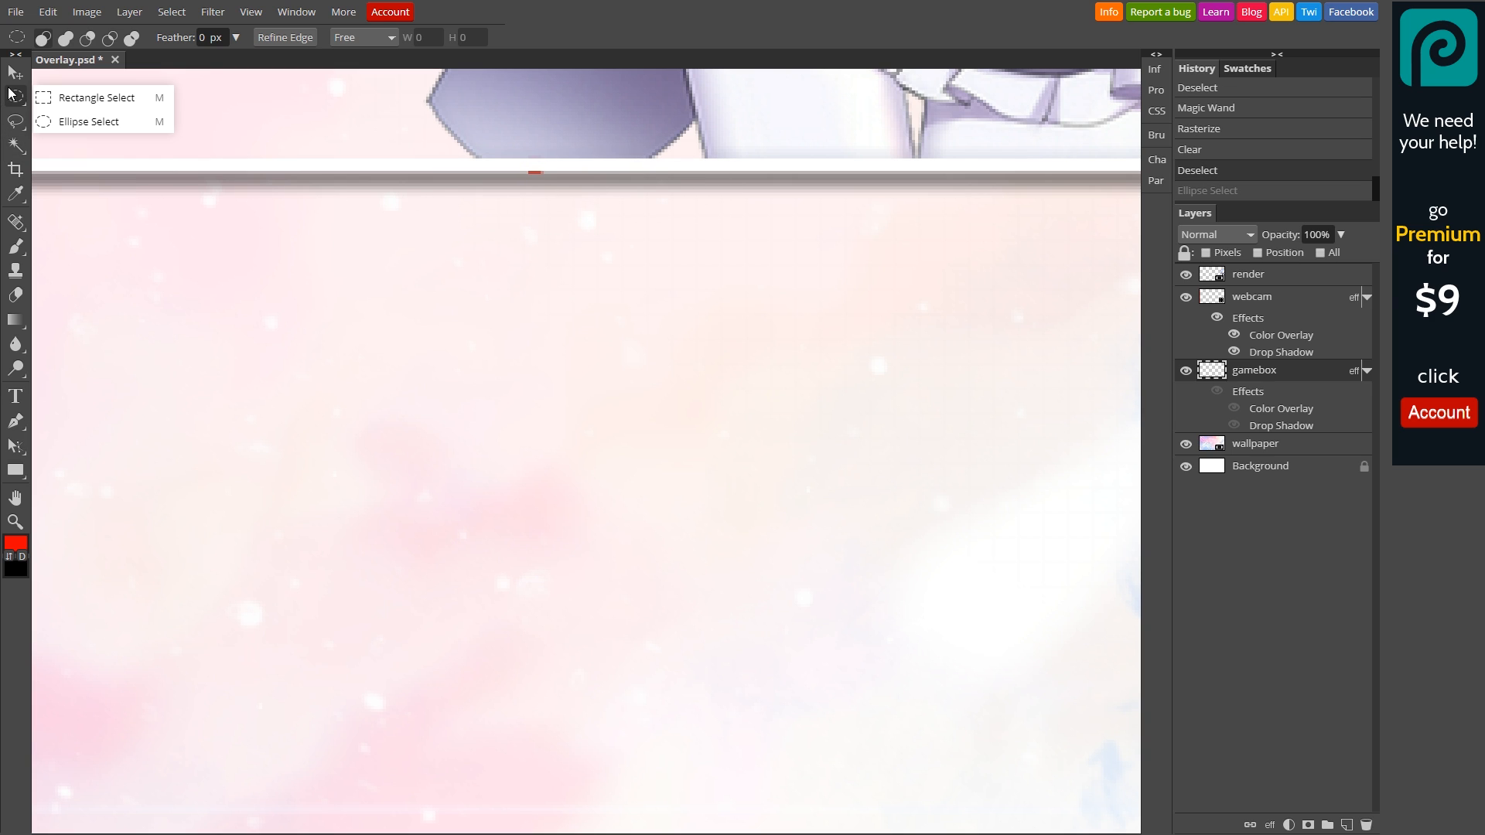
Step: Remove the leftover red piece at the webcam frame's upper edge from the gamebox layer with a rectangular selection, and deselect
click(116, 105)
drag(306, 291, 761, 193)
key(ctrl+z)
drag(461, 233, 596, 162)
key(Delete)
key(ctrl+d)
Step: Clear the other gamebox line remnants around the webcam frame with rectangular selections, and deselect
drag(336, 285, 712, 325)
drag(550, 558, 454, 398)
key(Delete)
key(ctrl+d)
drag(770, 303, 490, 558)
drag(774, 380, 605, 316)
key(Delete)
key(ctrl+d)
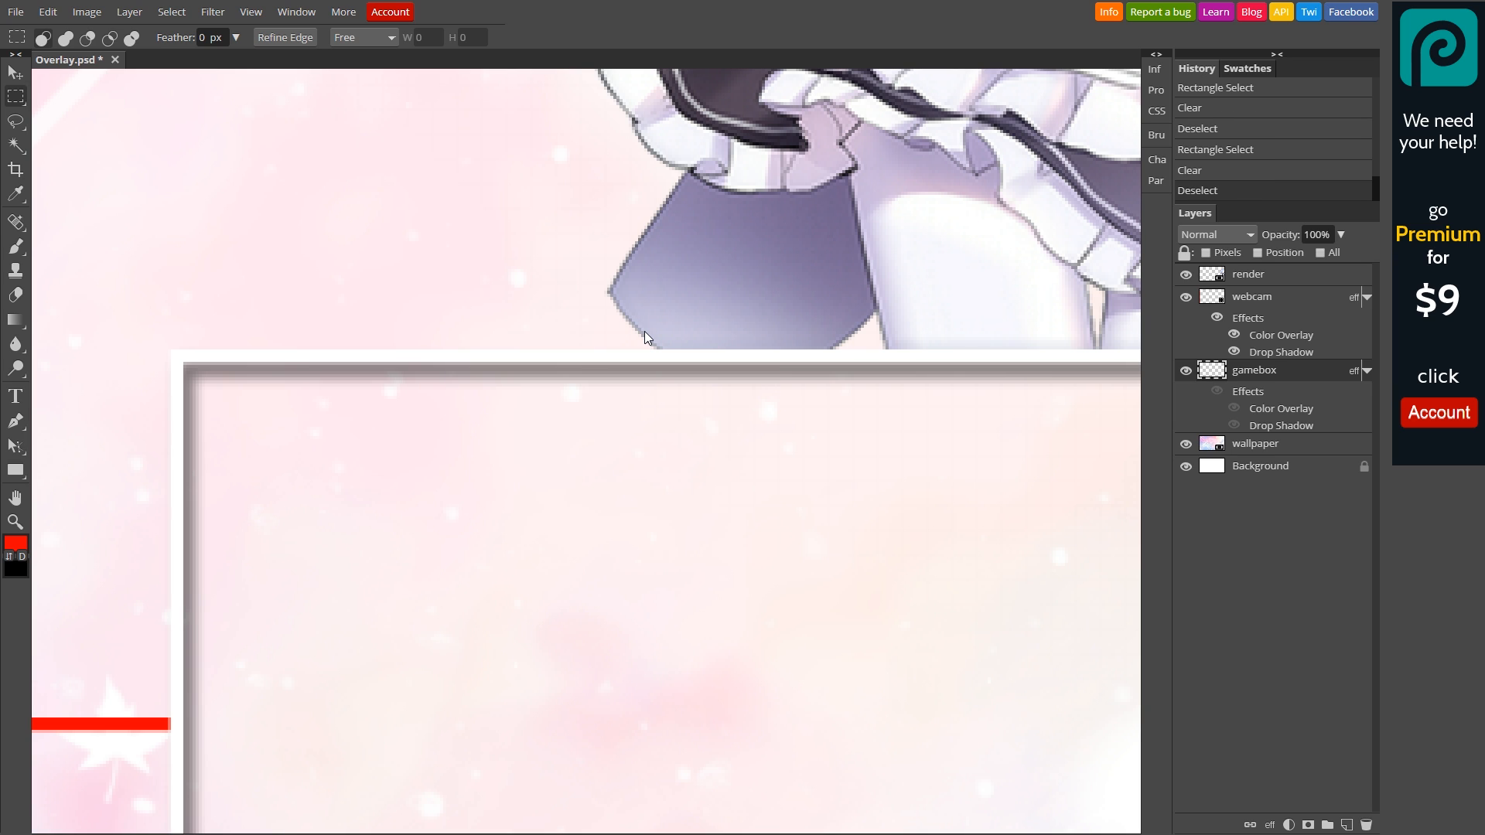
Step: Turn the gamebox layer's Color Overlay and Drop Shadow effects back on
scroll(643, 331, down, 2)
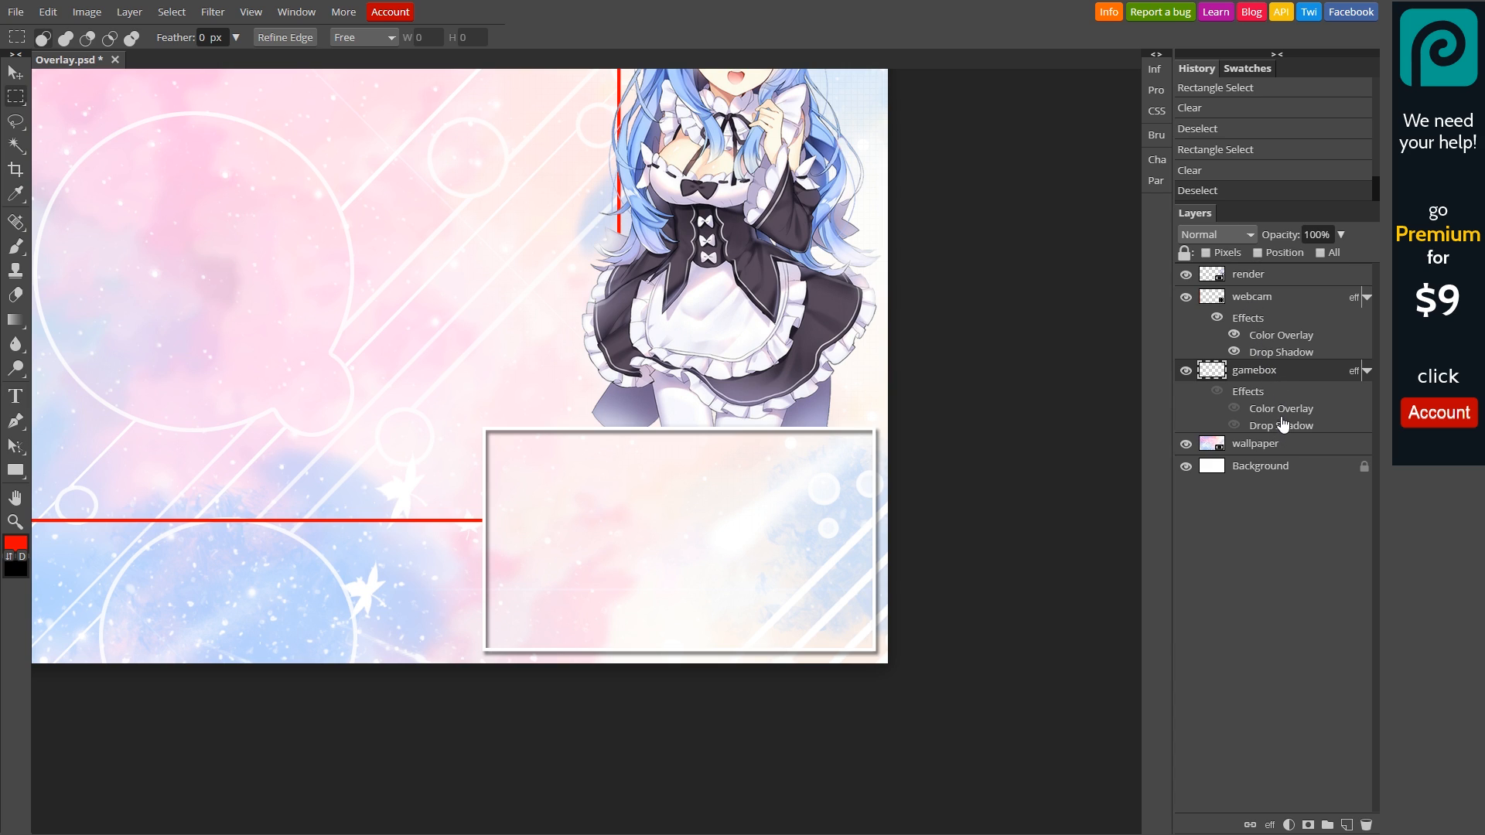
right_click(1280, 374)
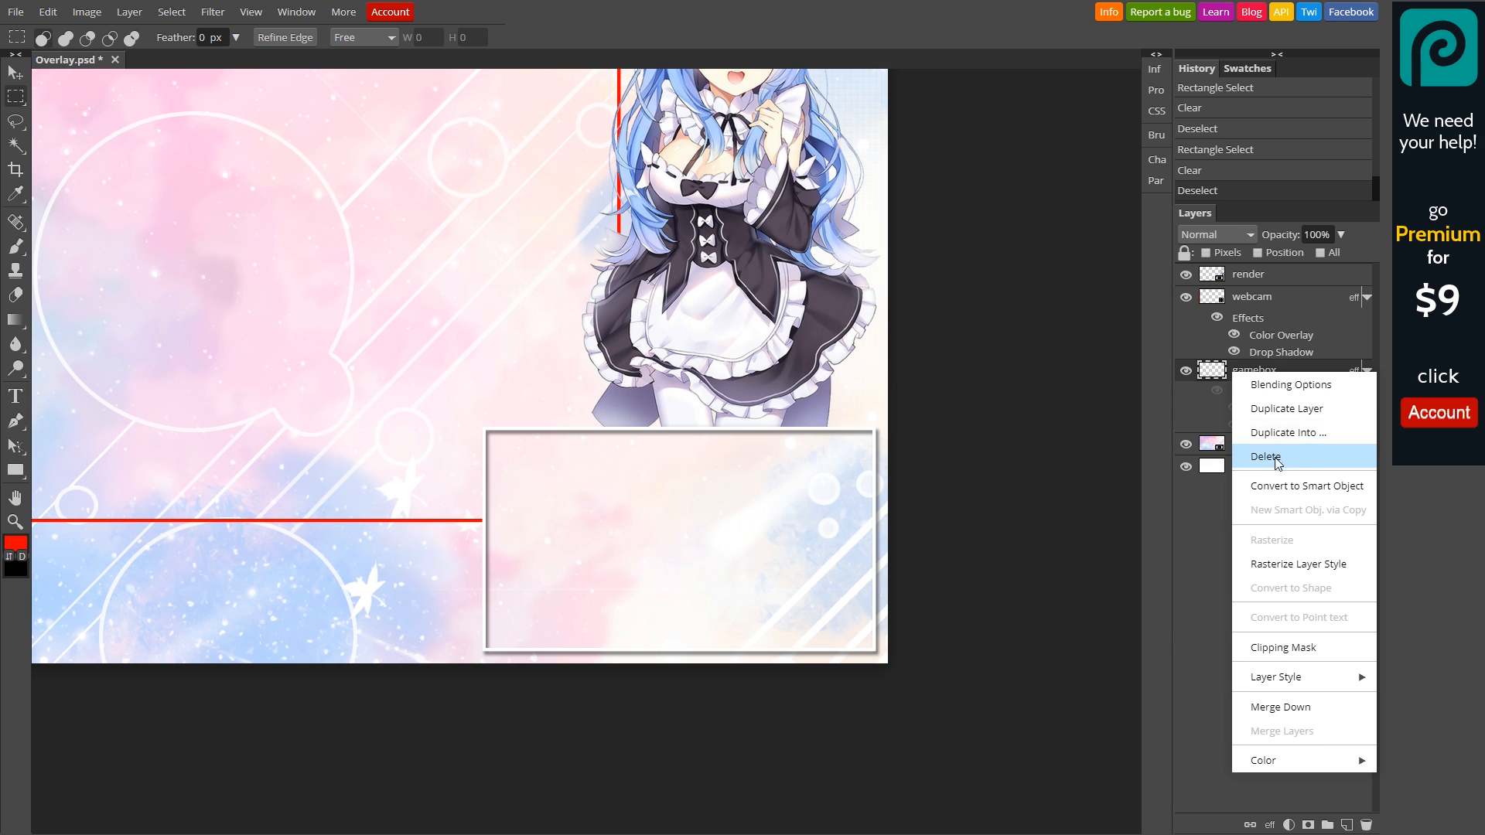
click(1202, 407)
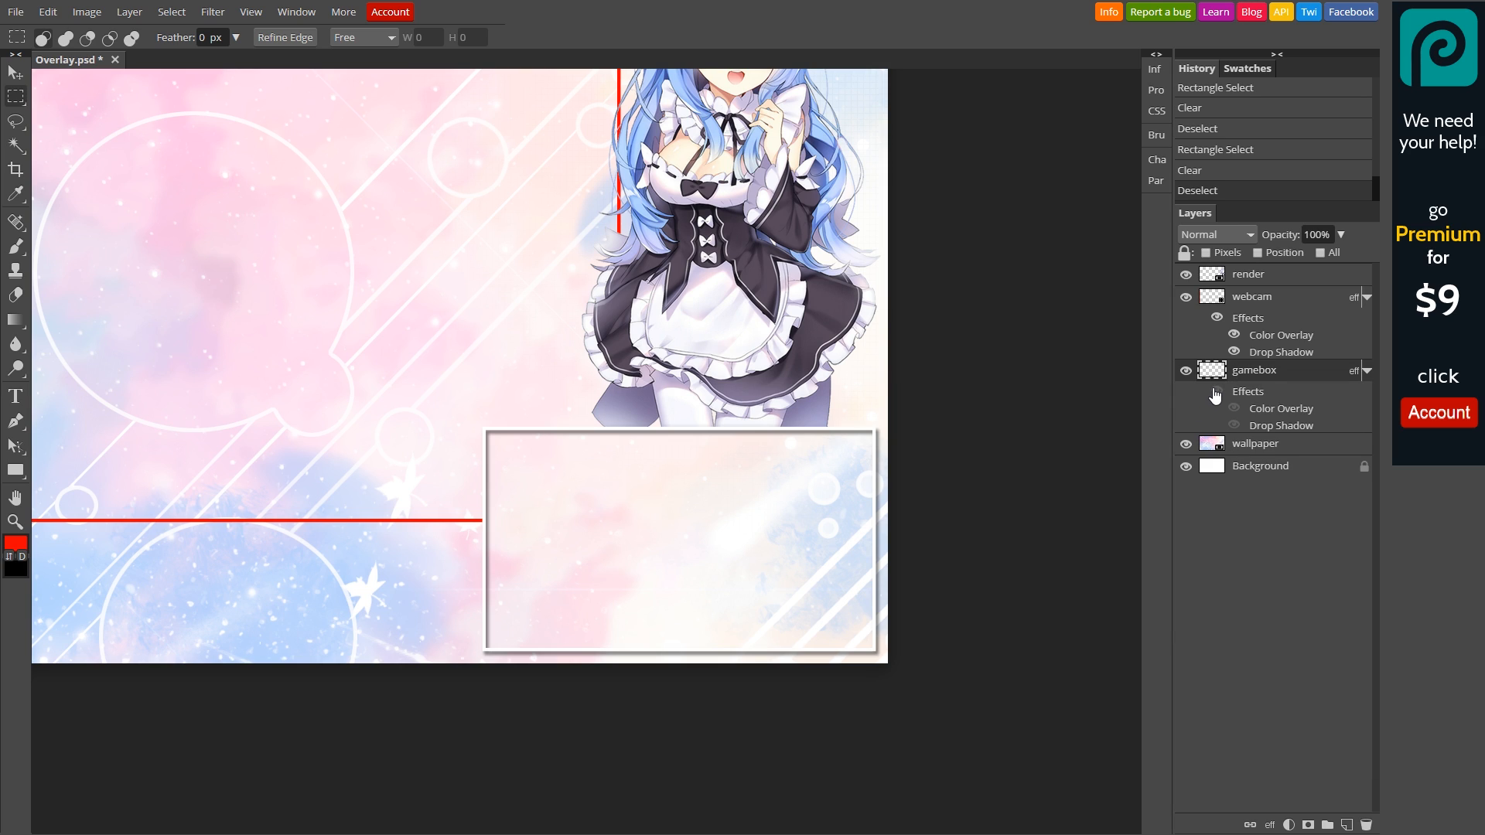
click(1216, 393)
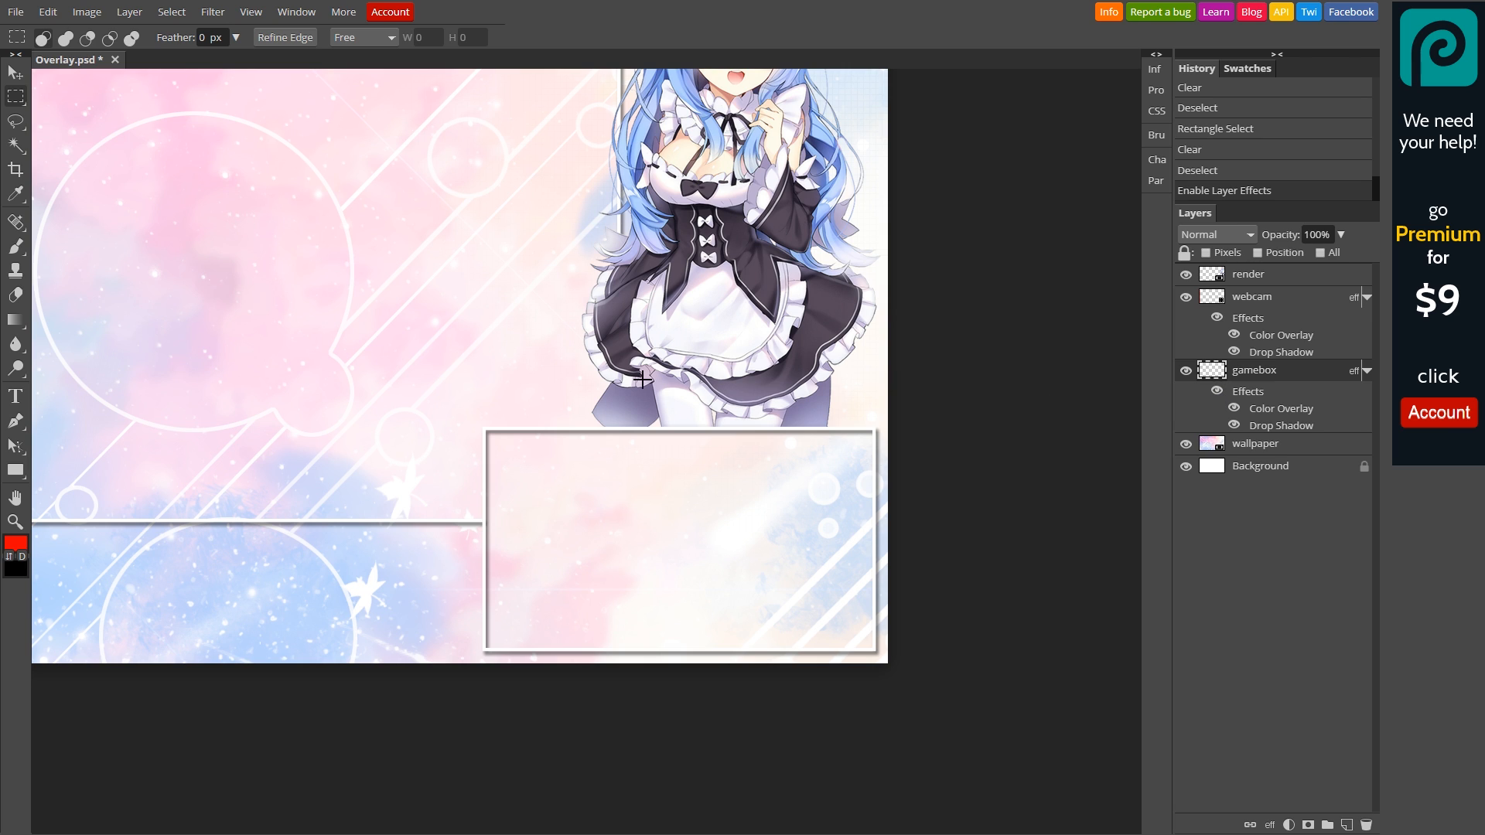
scroll(621, 383, down, 3)
scroll(621, 383, up, 1)
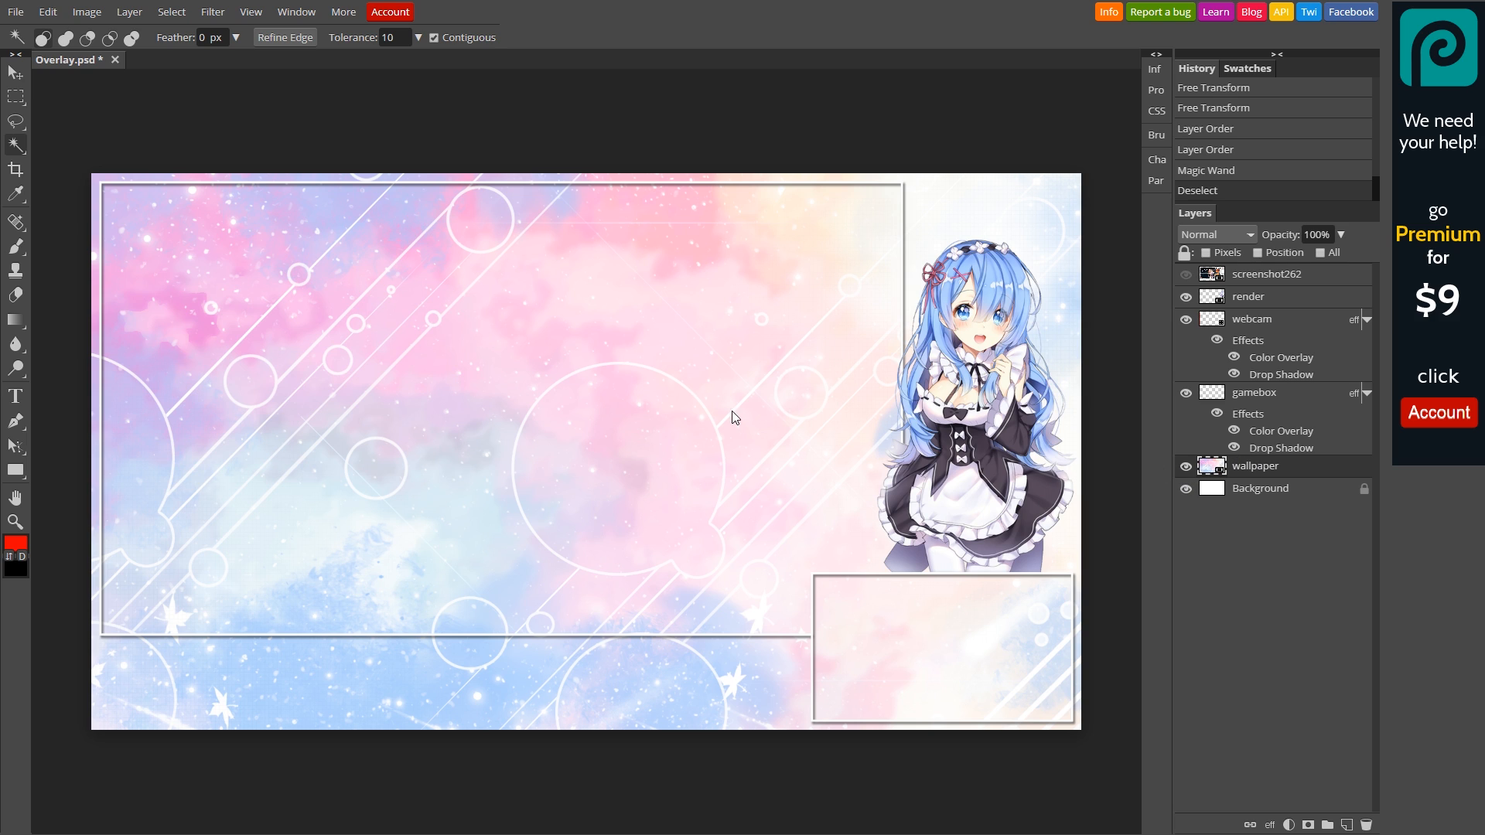
Step: Try to erase part of the wallpaper layer inside the game frame with the Eraser tool
key(e)
click(645, 341)
click(685, 338)
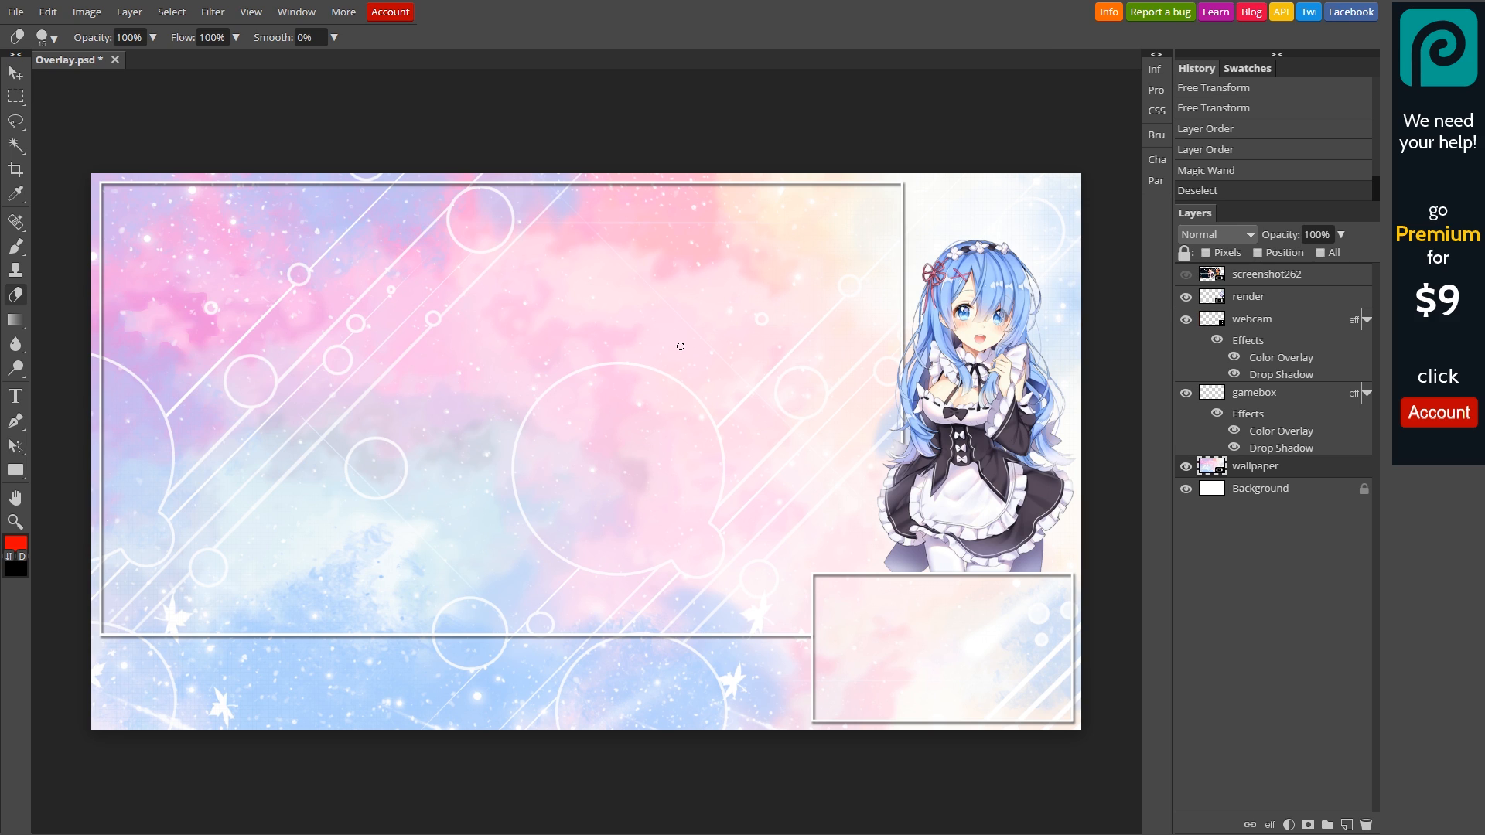
click(704, 338)
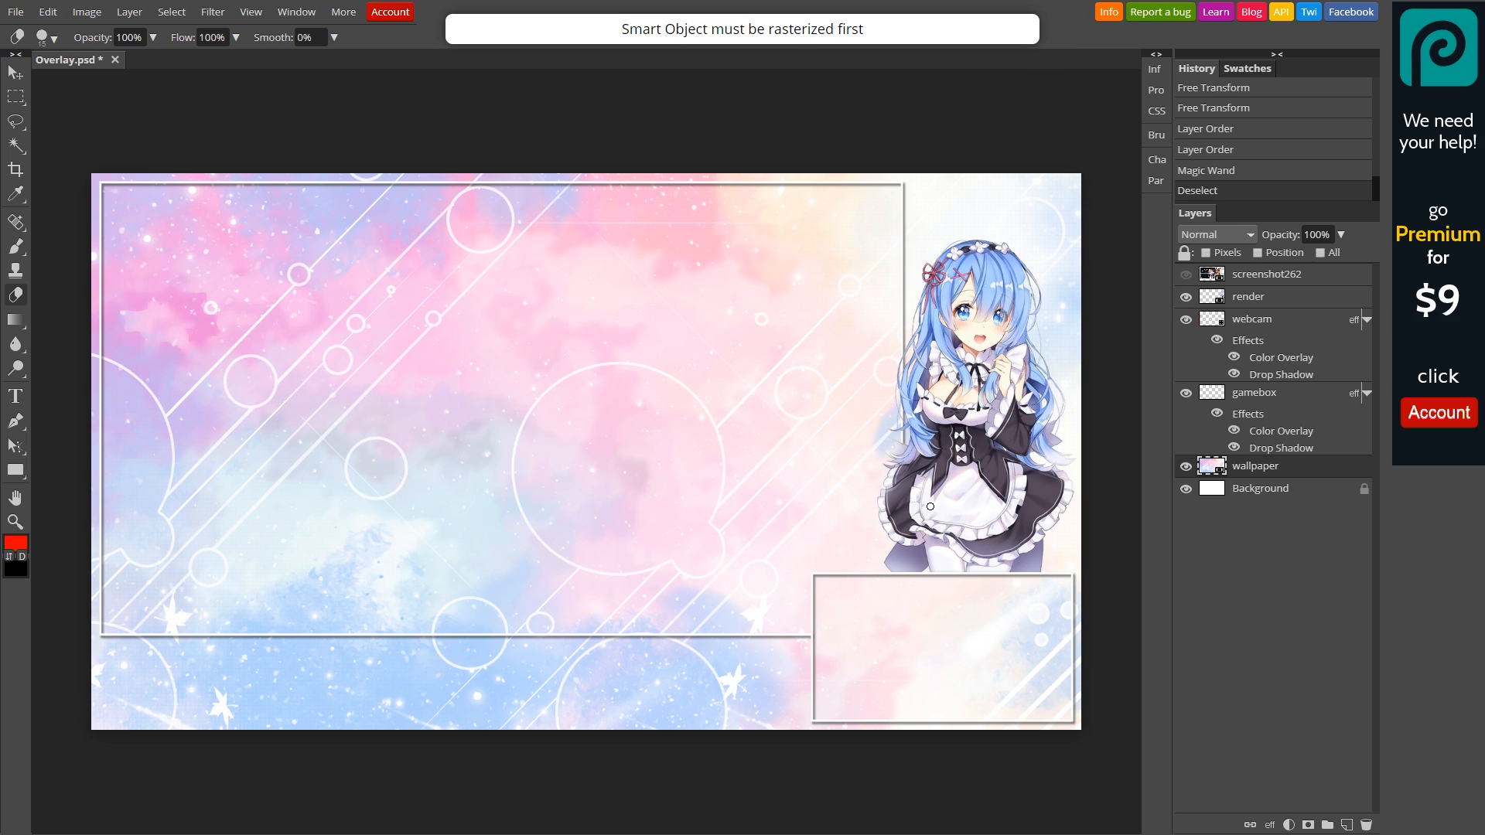
click(710, 332)
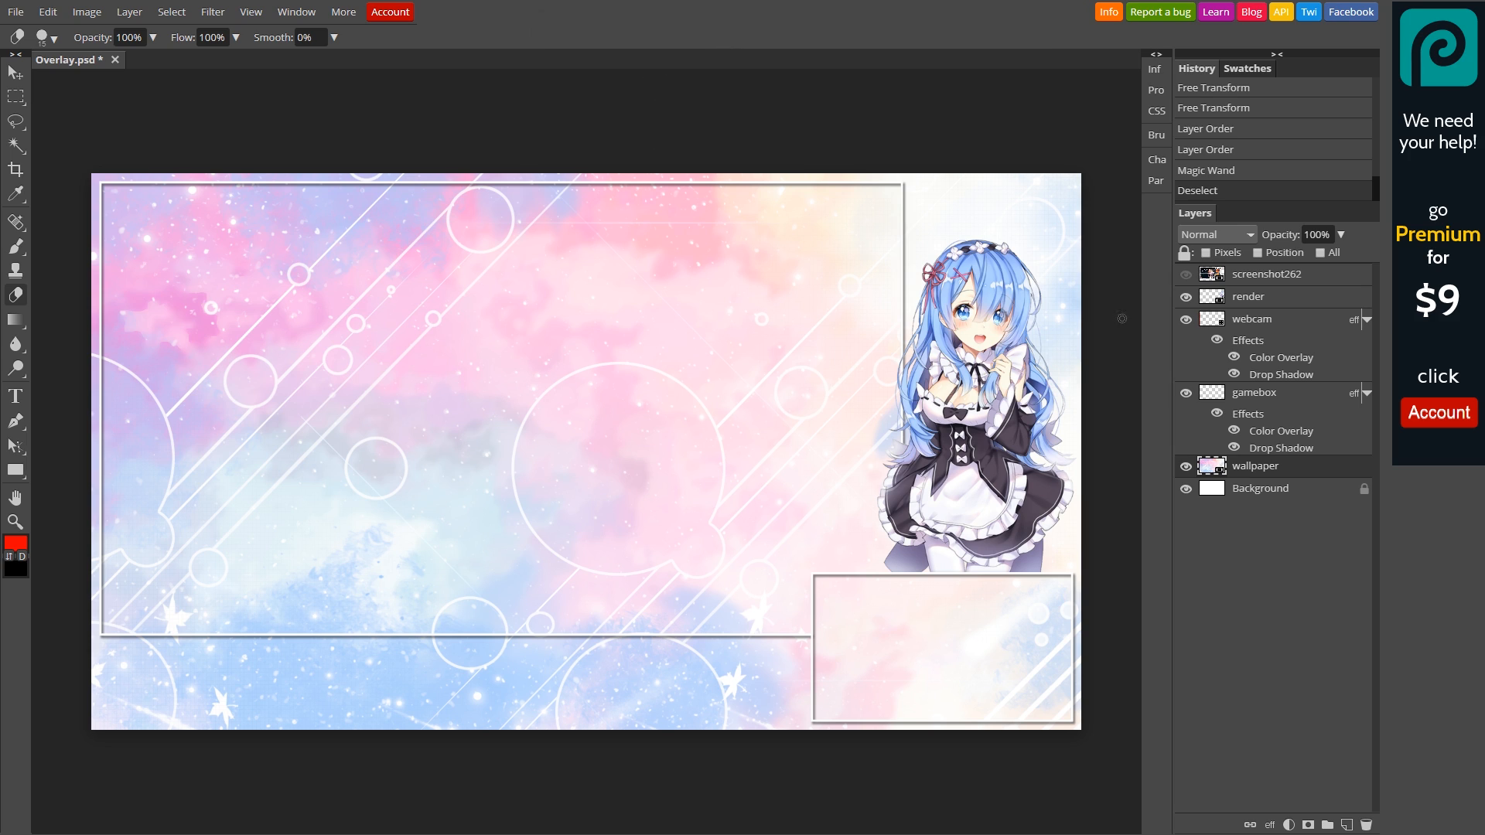
Step: Rasterize the wallpaper layer, test an Eraser stroke inside the game frame, and undo the stroke
right_click(1272, 468)
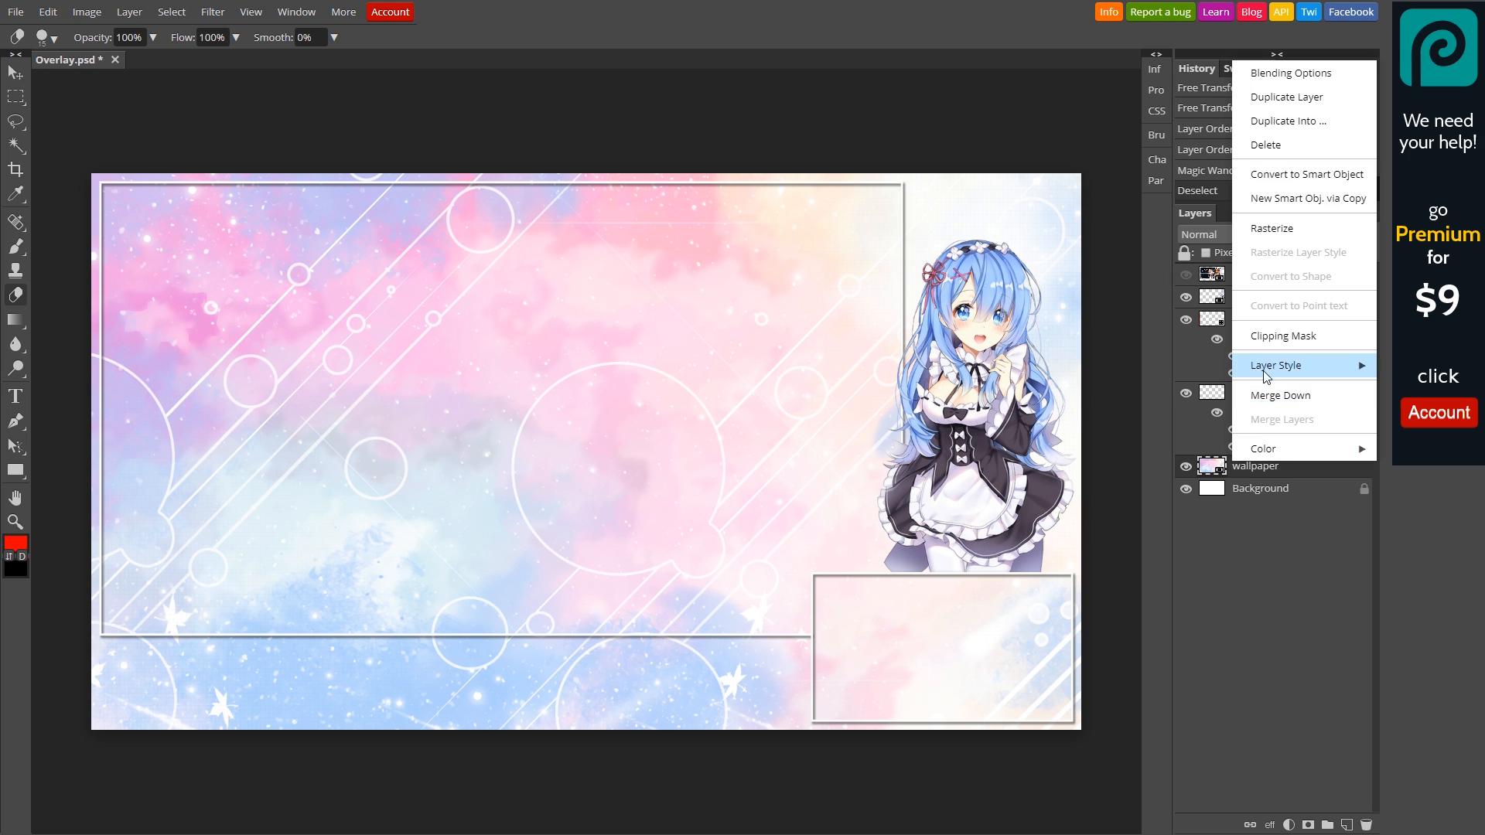
click(1272, 229)
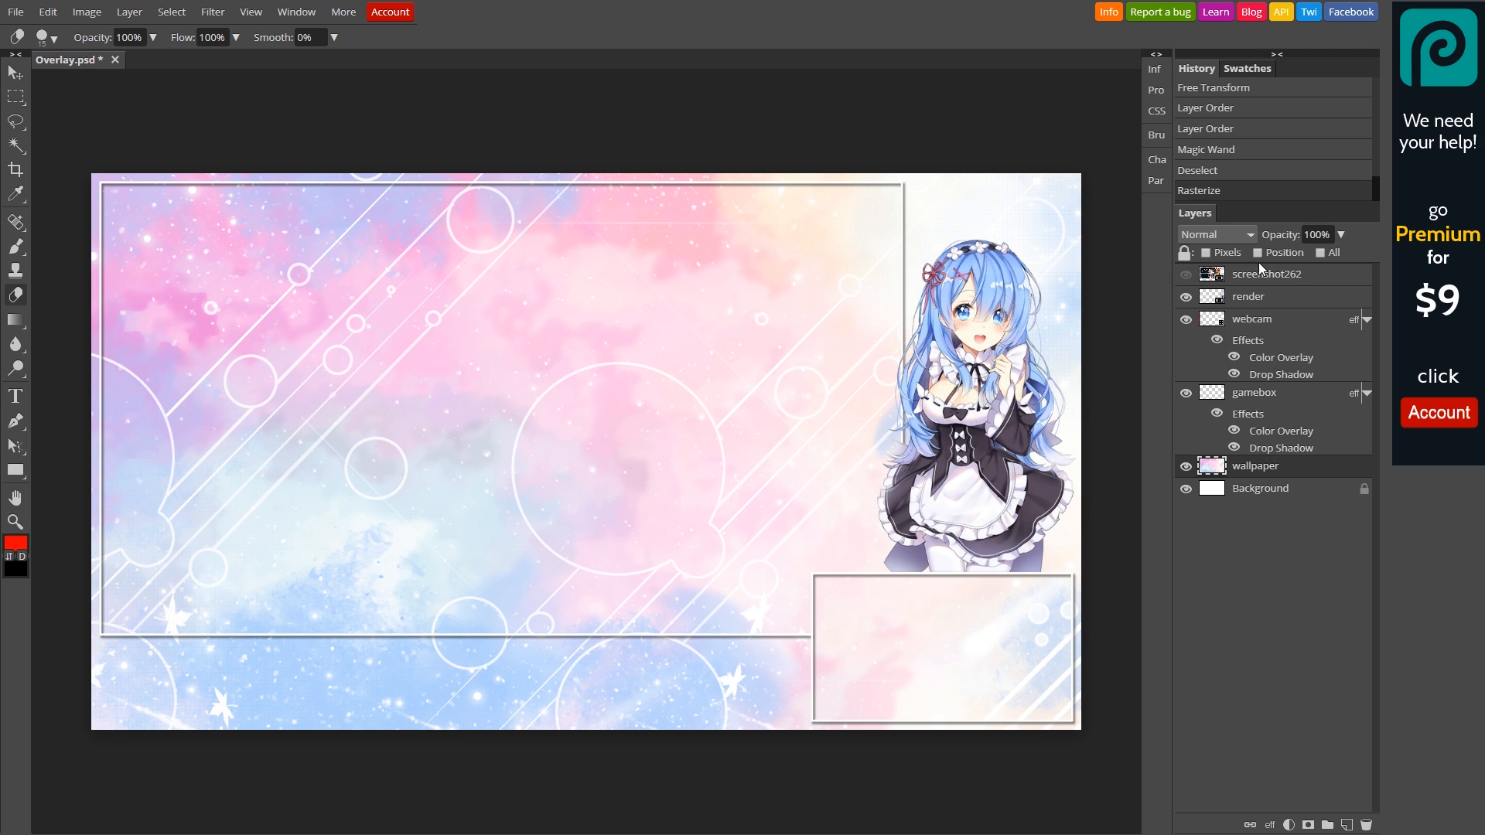
mouse_move(724, 327)
mouse_down()
mouse_move(773, 364)
mouse_move(769, 454)
mouse_move(712, 557)
mouse_move(547, 505)
mouse_move(941, 613)
mouse_move(367, 564)
mouse_up()
key(ctrl+z)
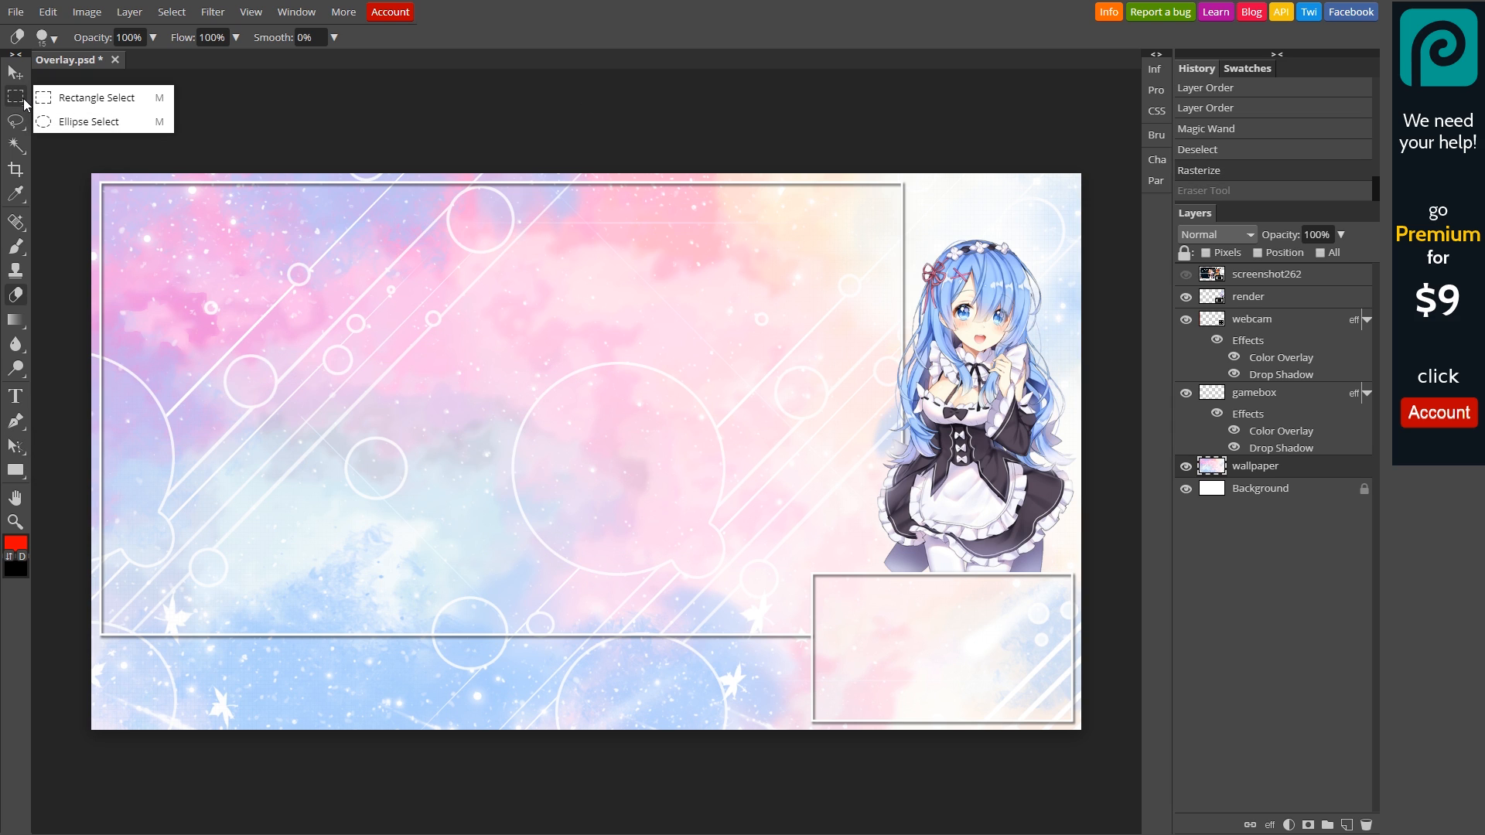
Step: Try to select the game frame's interior with Rectangle Select and clear the wallpaper inside it
click(23, 102)
drag(149, 239, 504, 457)
key(ctrl+z)
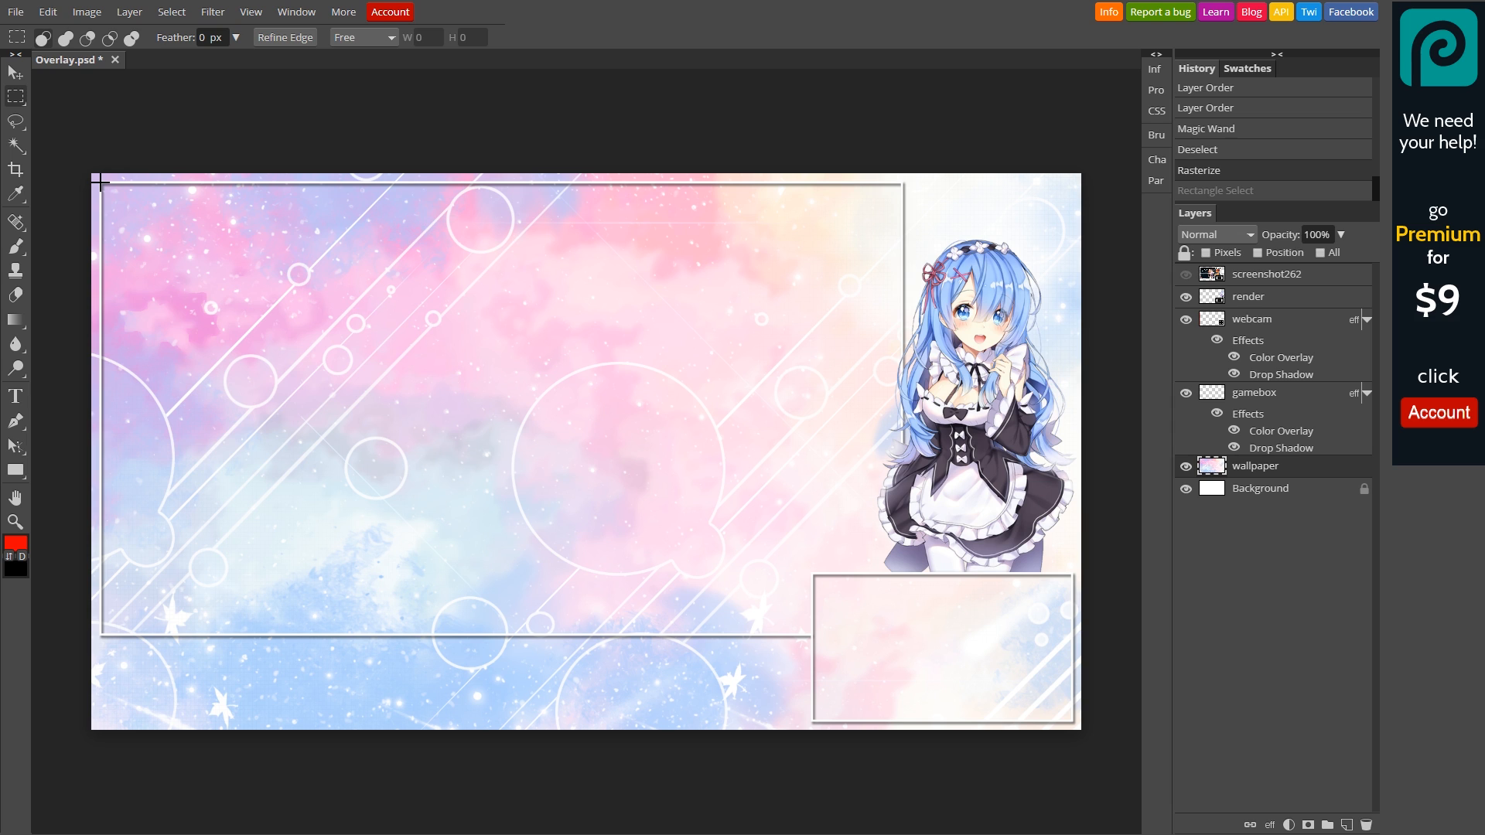
drag(101, 182, 902, 635)
key(Delete)
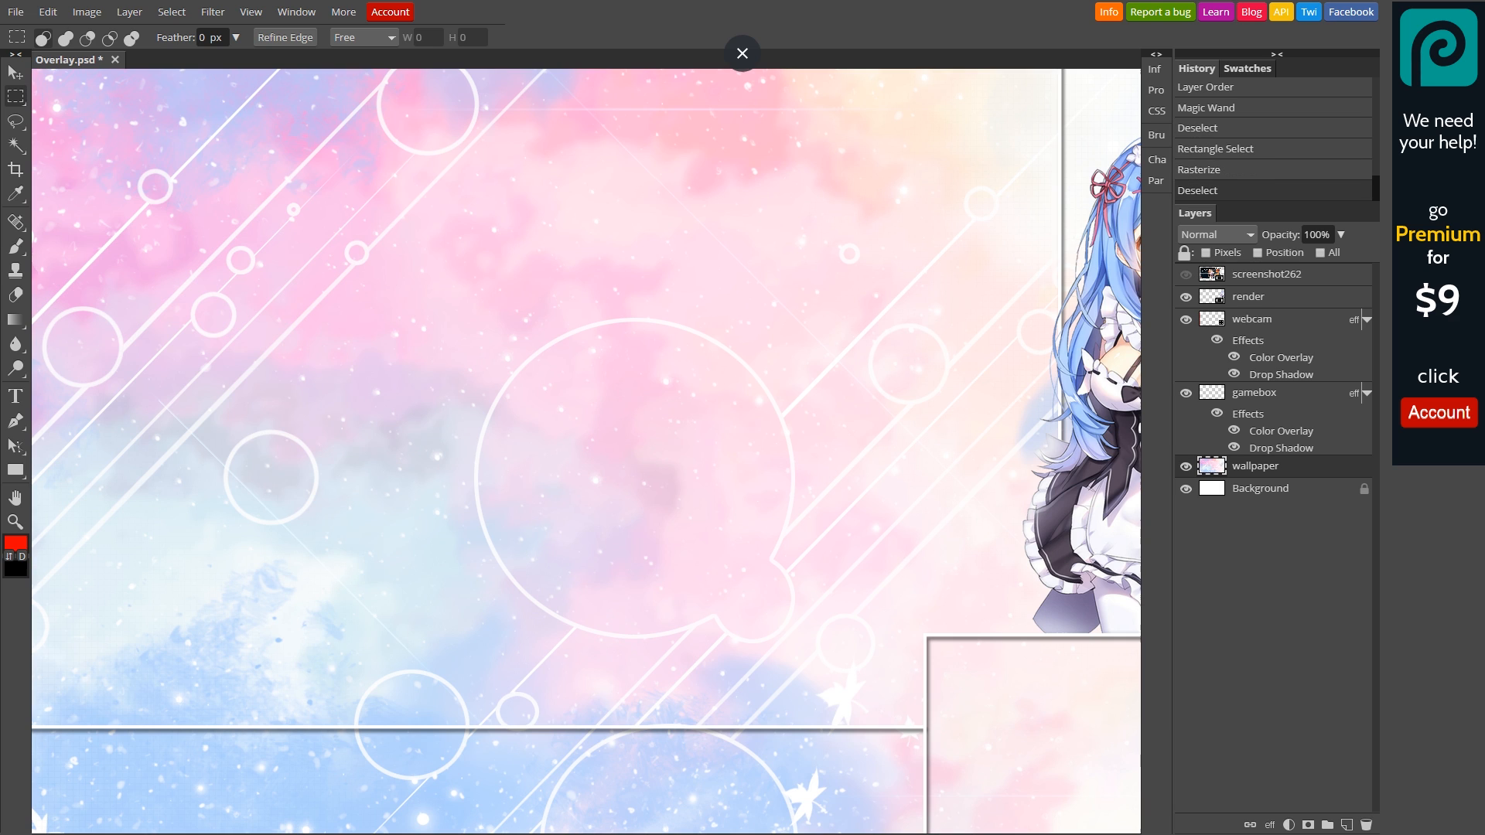
Step: Select the game frame's full interior with a precise Rectangle Select, clear the wallpaper inside it, and deselect
key(space)
drag(367, 528, 728, 728)
drag(525, 453, 663, 459)
key(ctrl+plus)
key(space)
drag(313, 279, 498, 540)
key(space)
drag(331, 345, 894, 746)
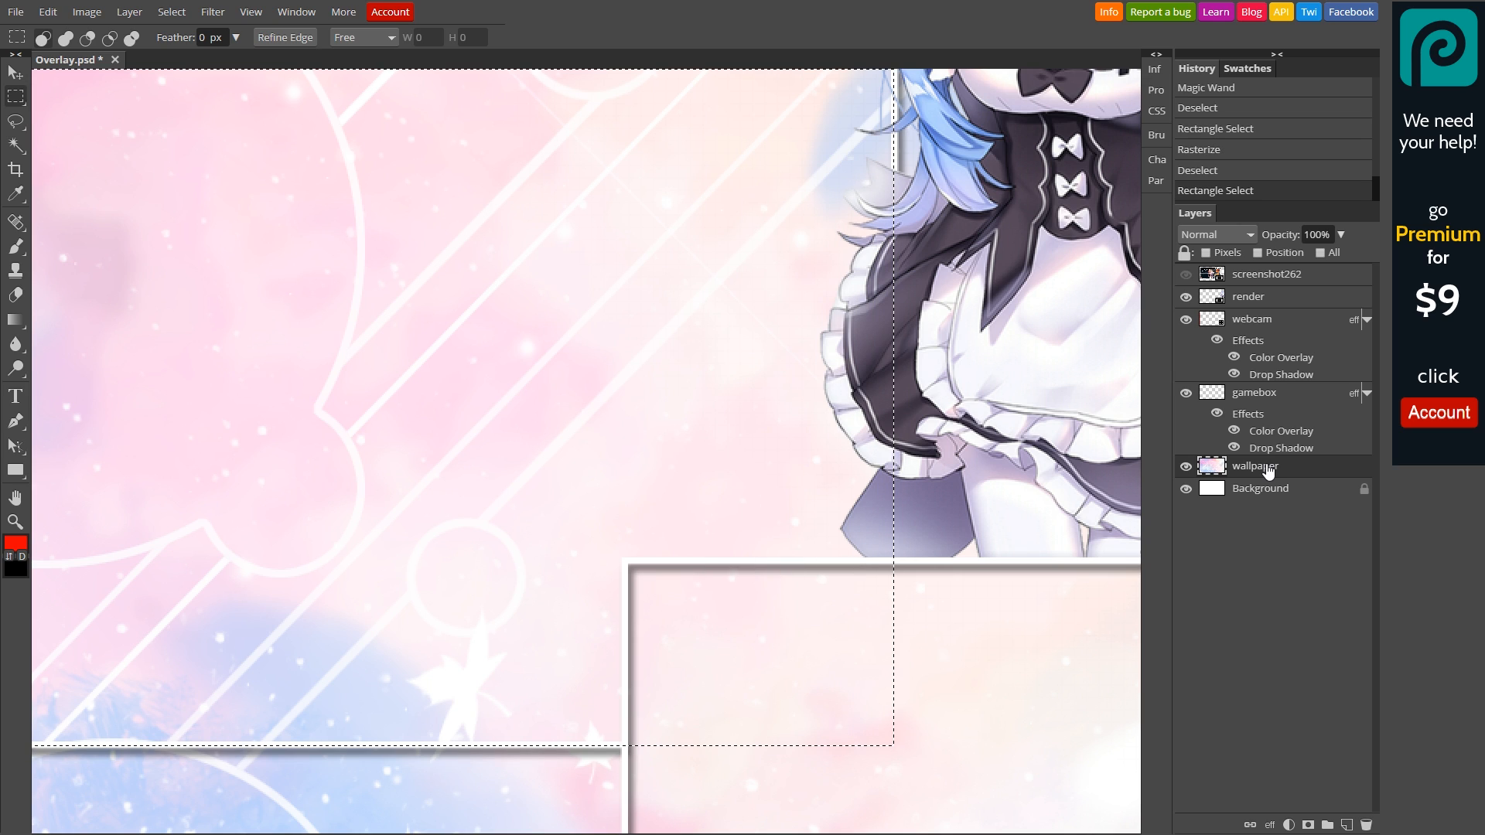
key(Delete)
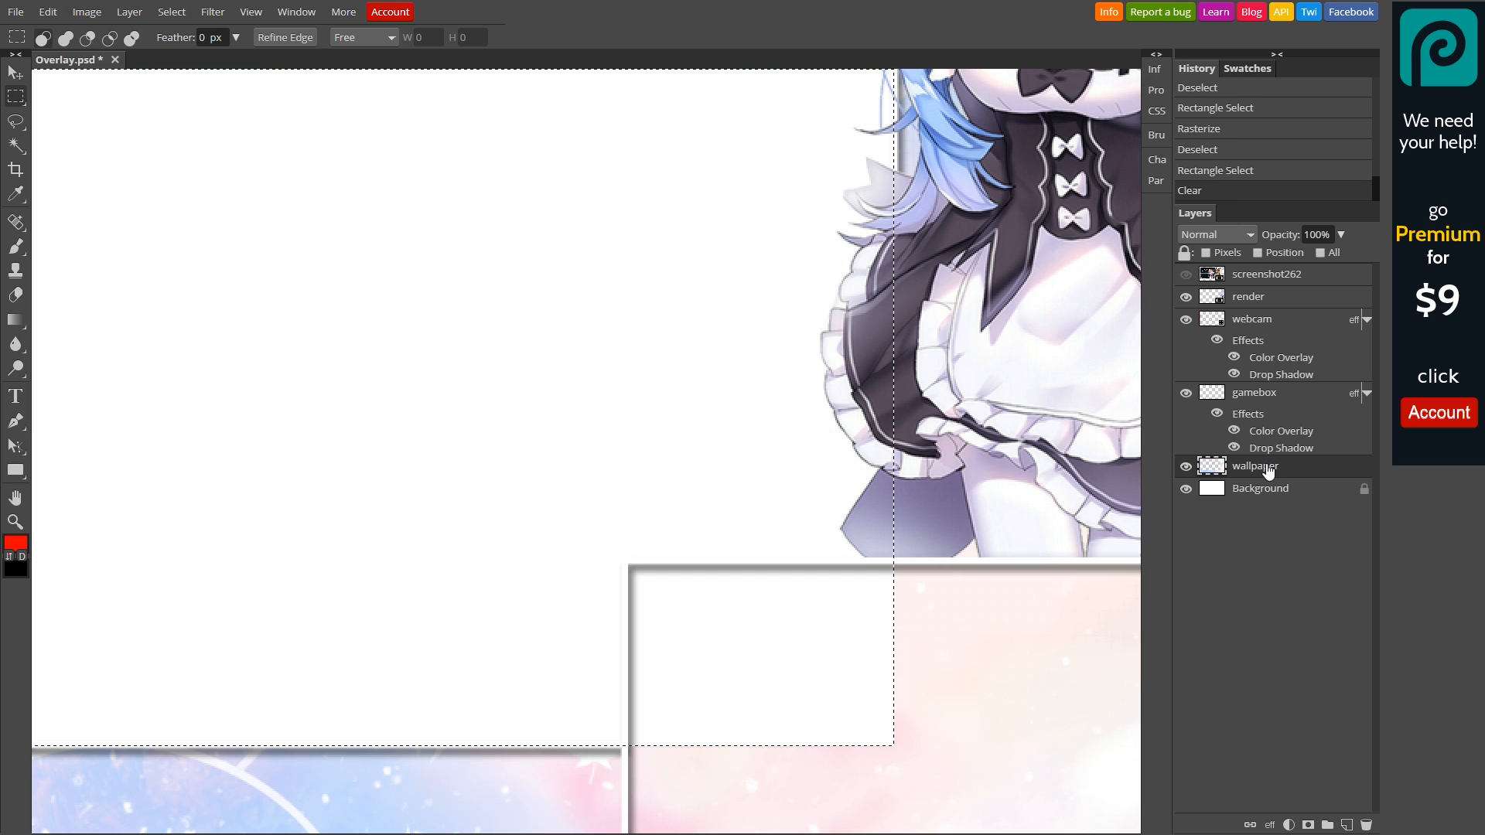
key(ctrl+d)
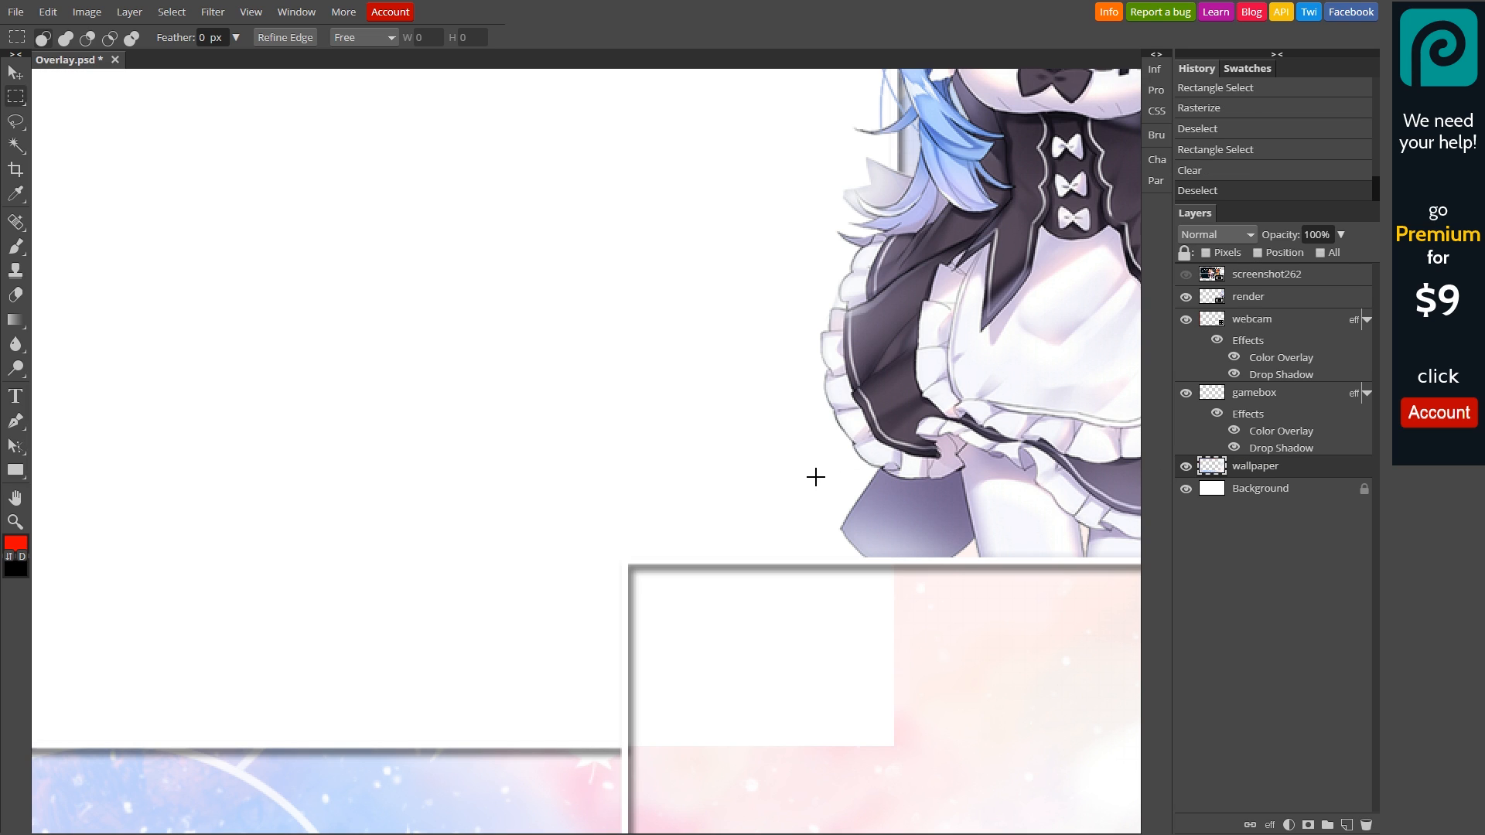
Step: Unlock the position of the white Background layer and delete the layer
key(ctrl+0)
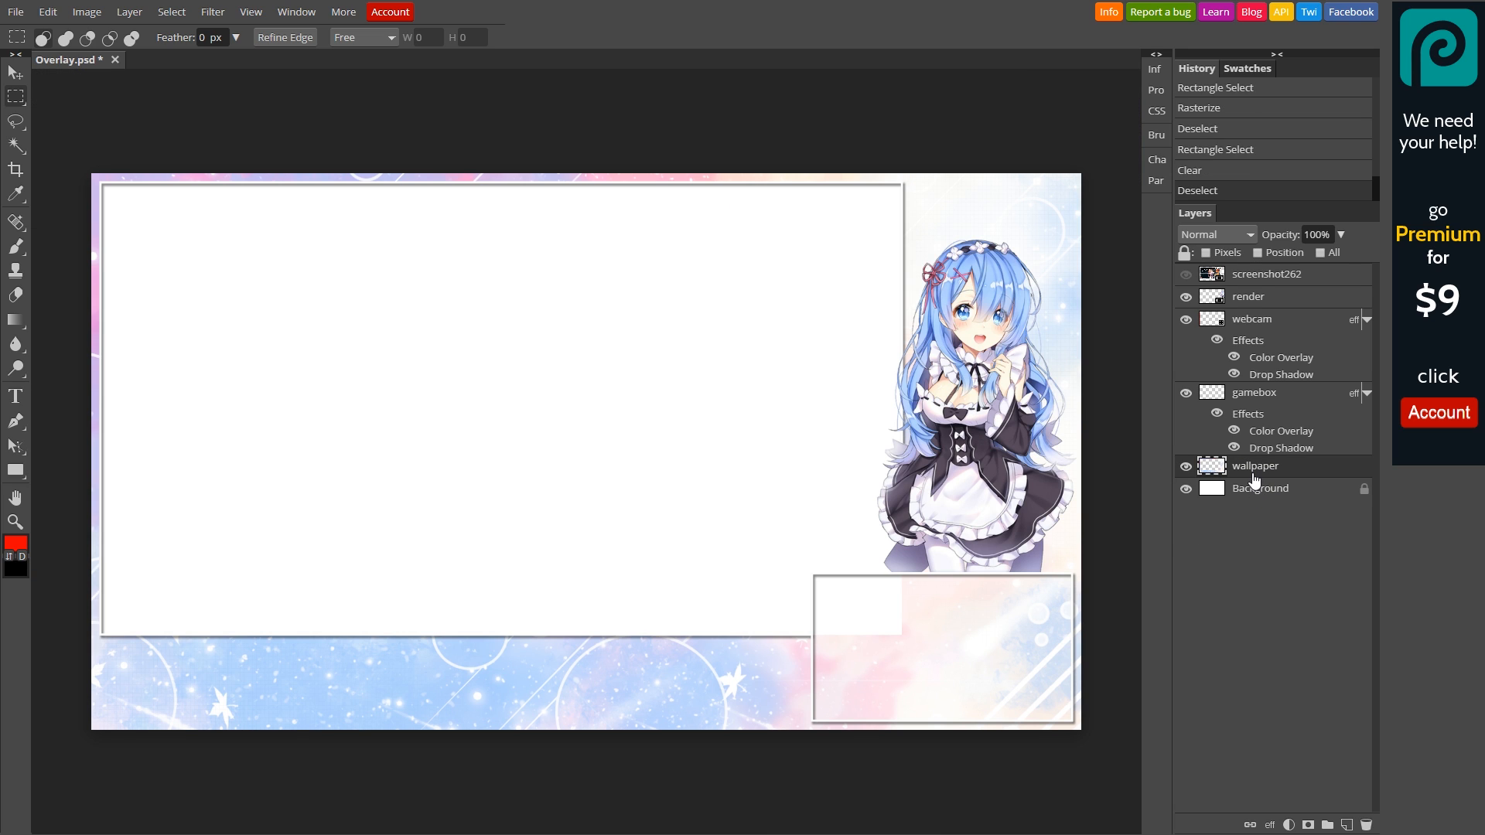
click(1370, 496)
right_click(1368, 496)
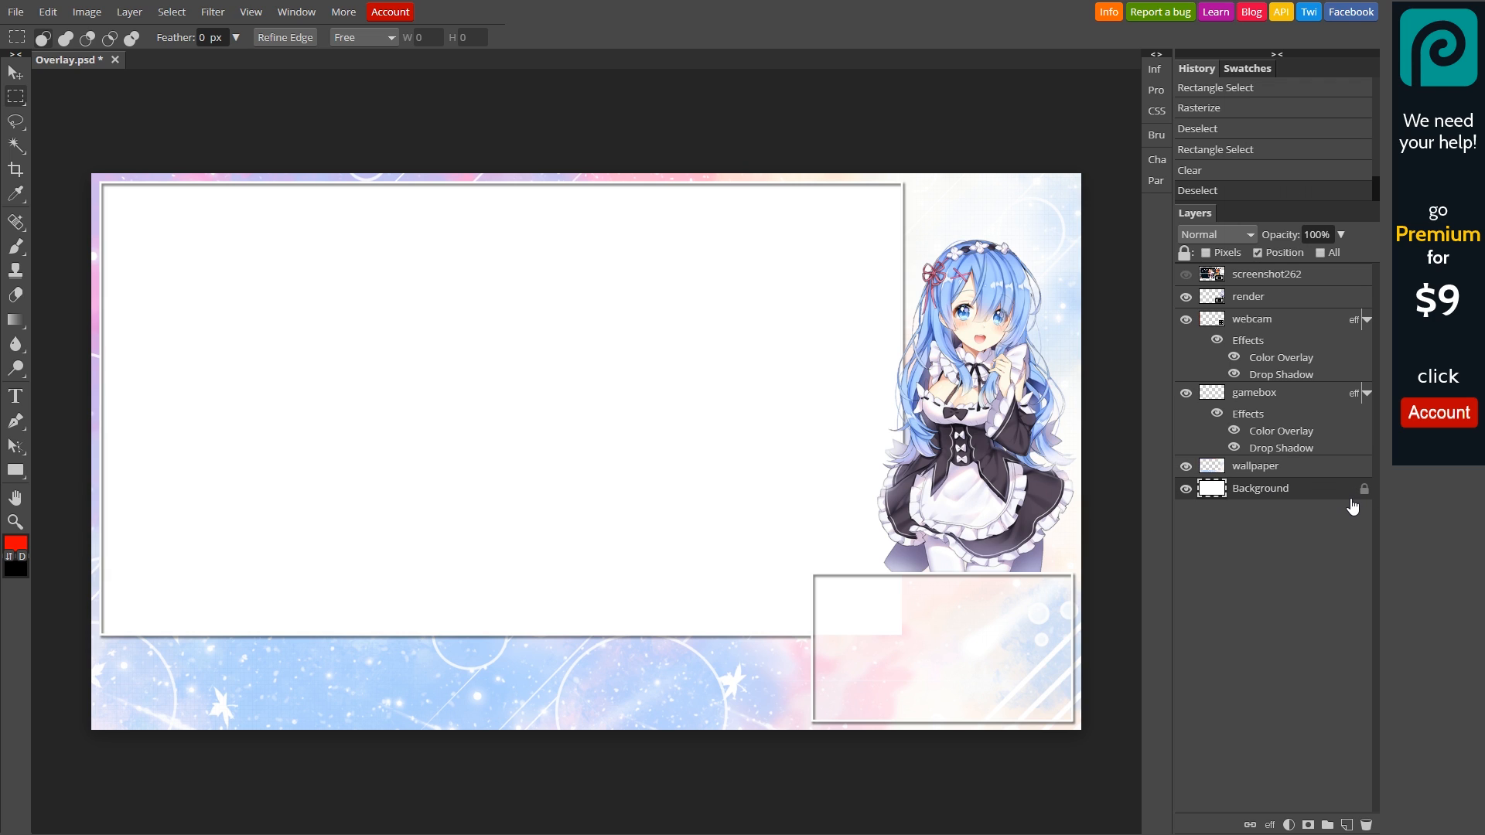
click(1258, 253)
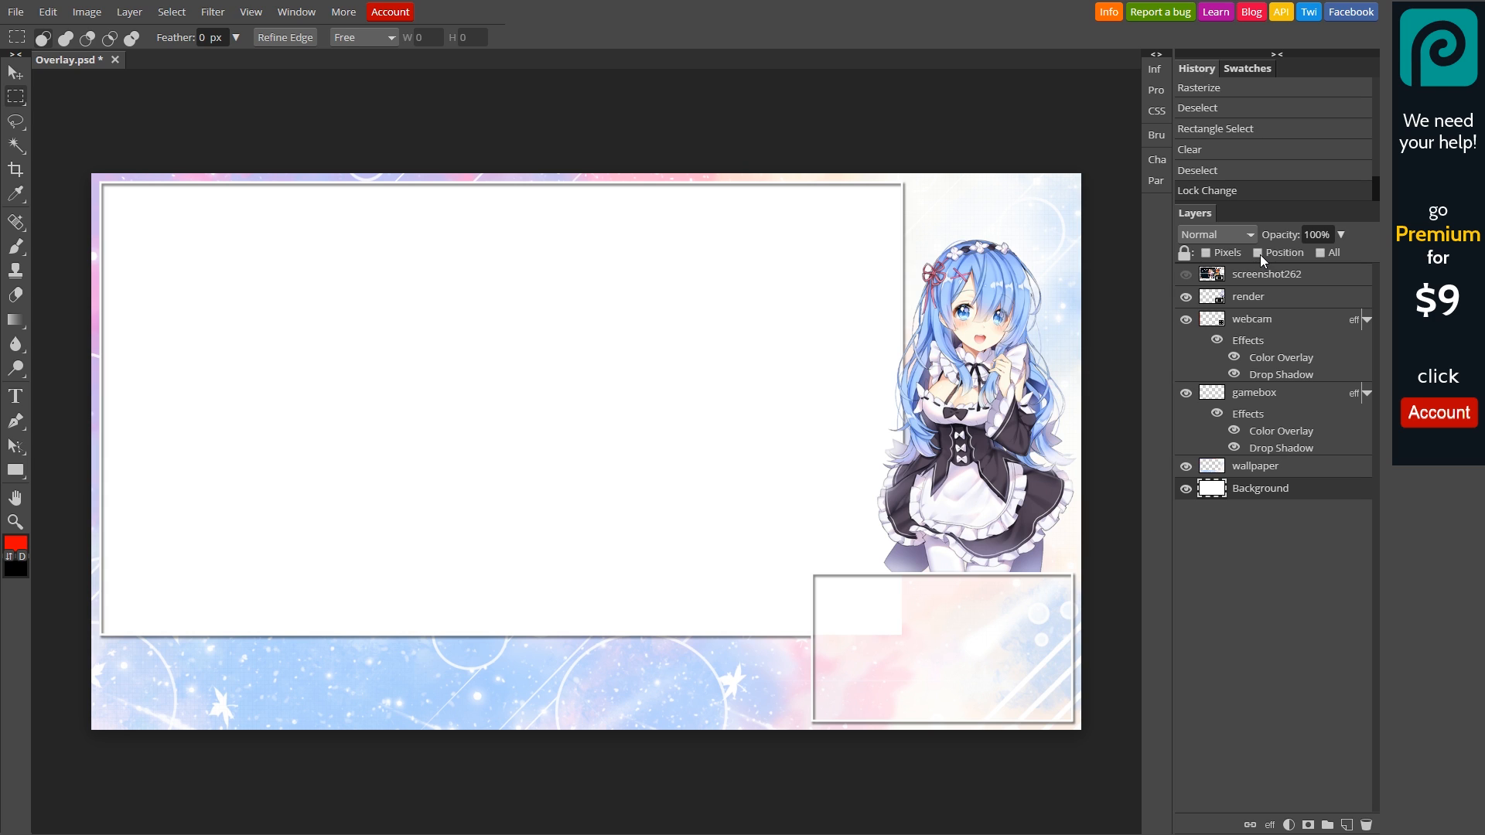
click(1367, 824)
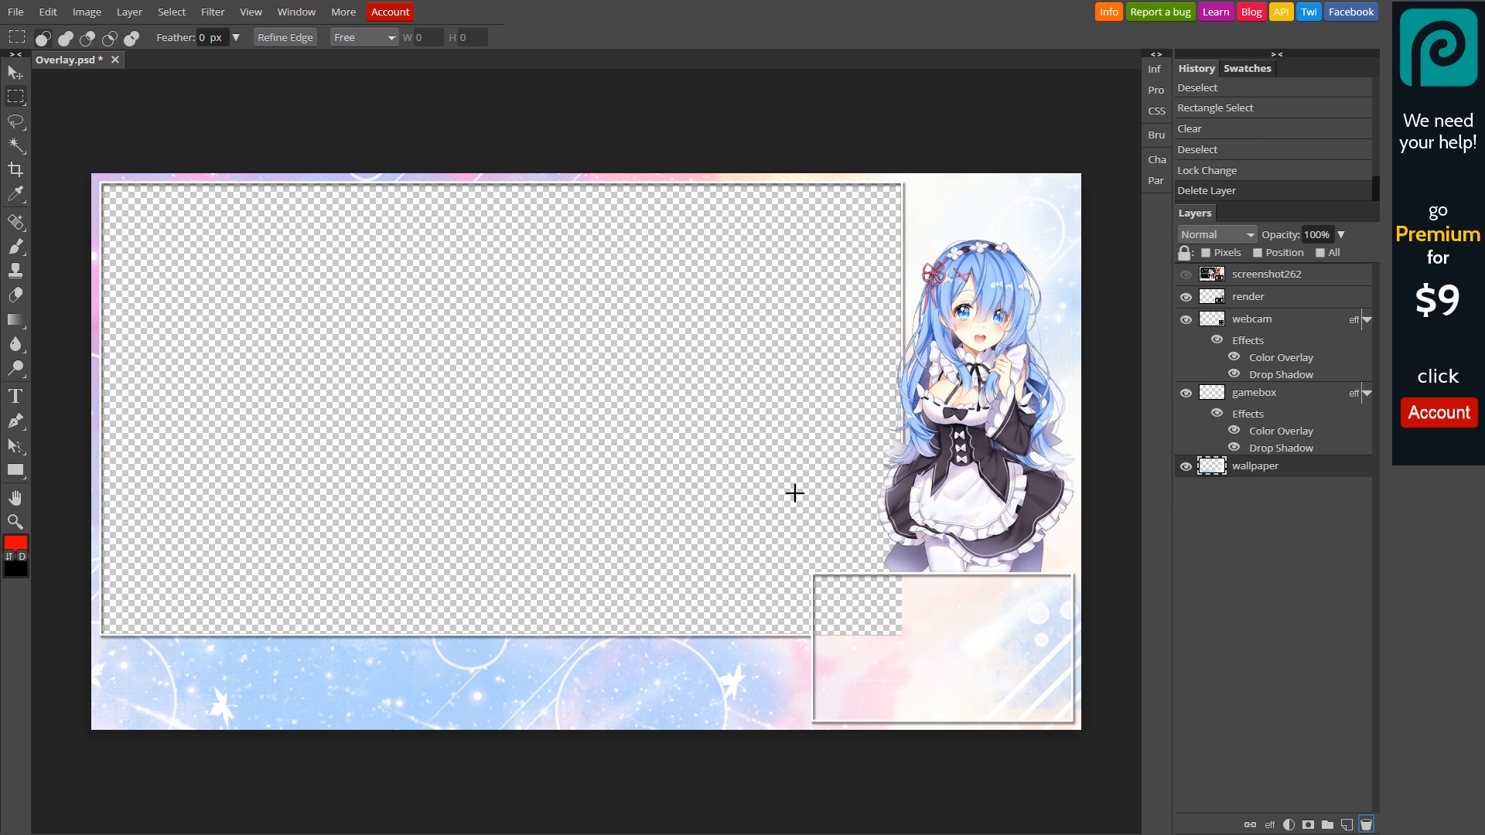
Step: Select the webcam frame's interior with Magic Wand, clear the wallpaper layer inside it, and deselect
scroll(551, 391, up, 5)
scroll(550, 391, down, 5)
scroll(593, 395, up, 2)
scroll(942, 495, down, 2)
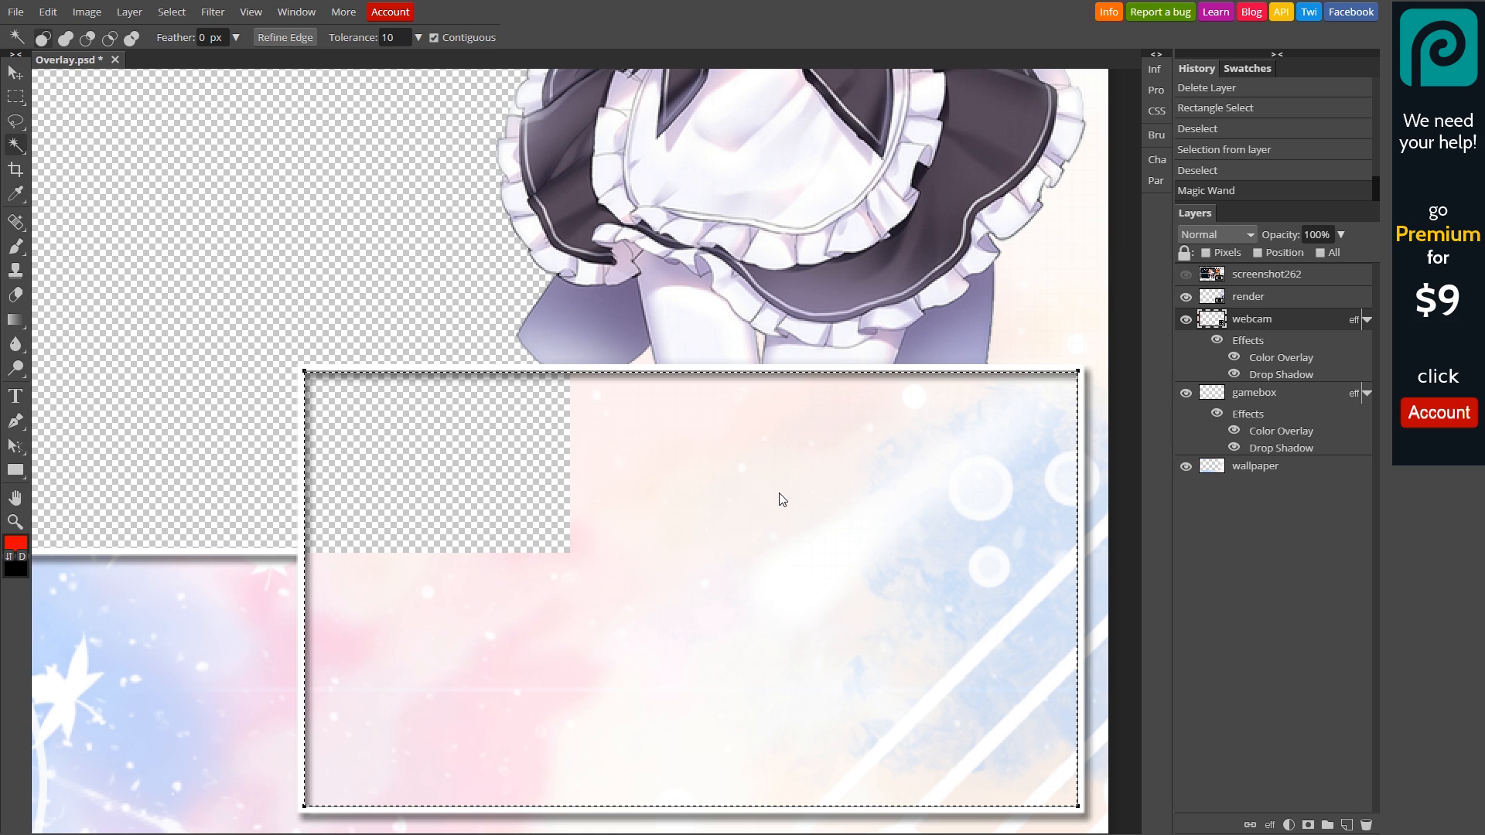
scroll(779, 496, down, 2)
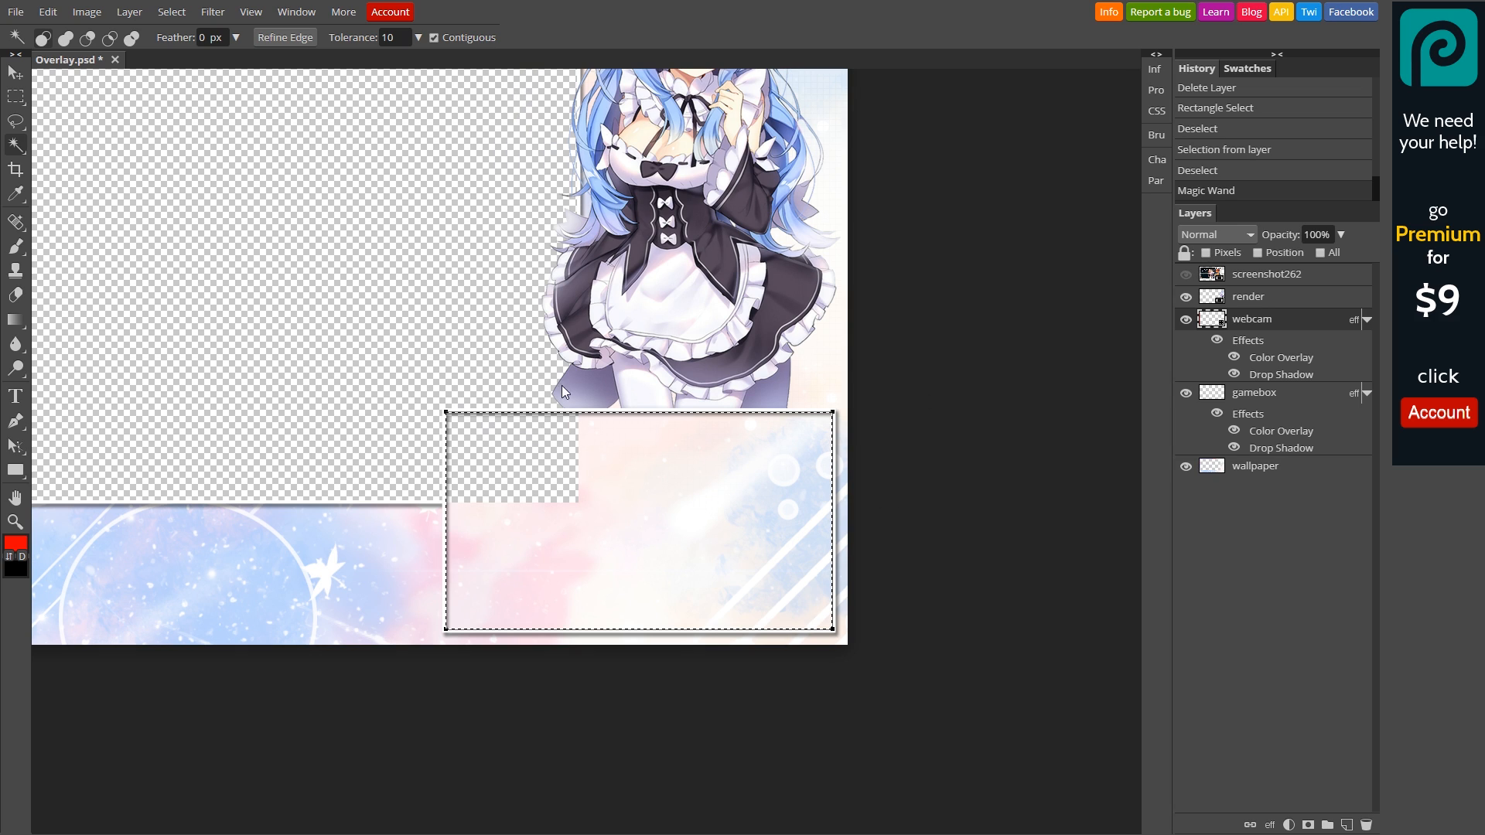
click(1305, 478)
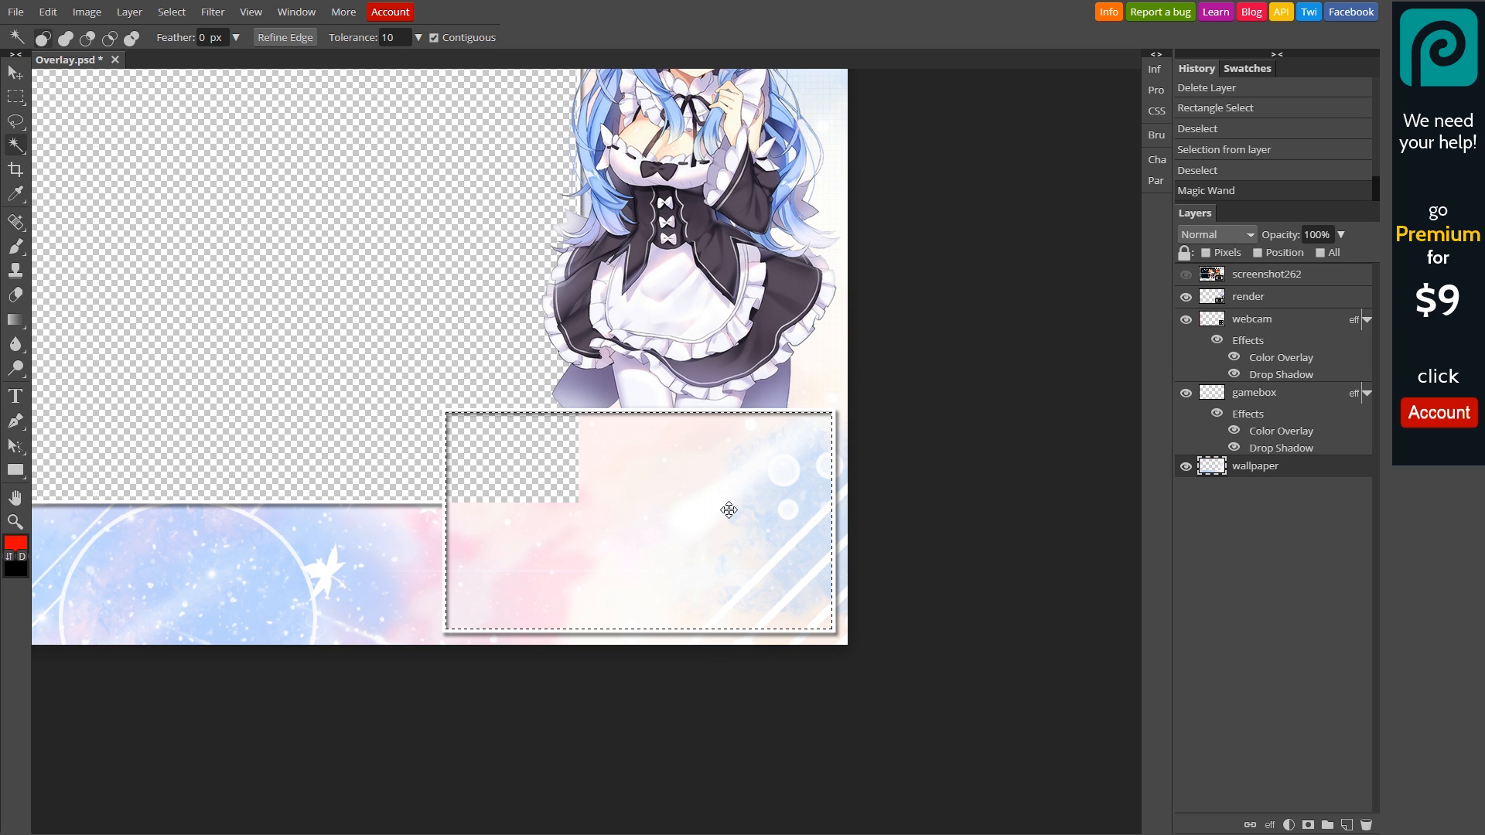
key(Delete)
key(ctrl+d)
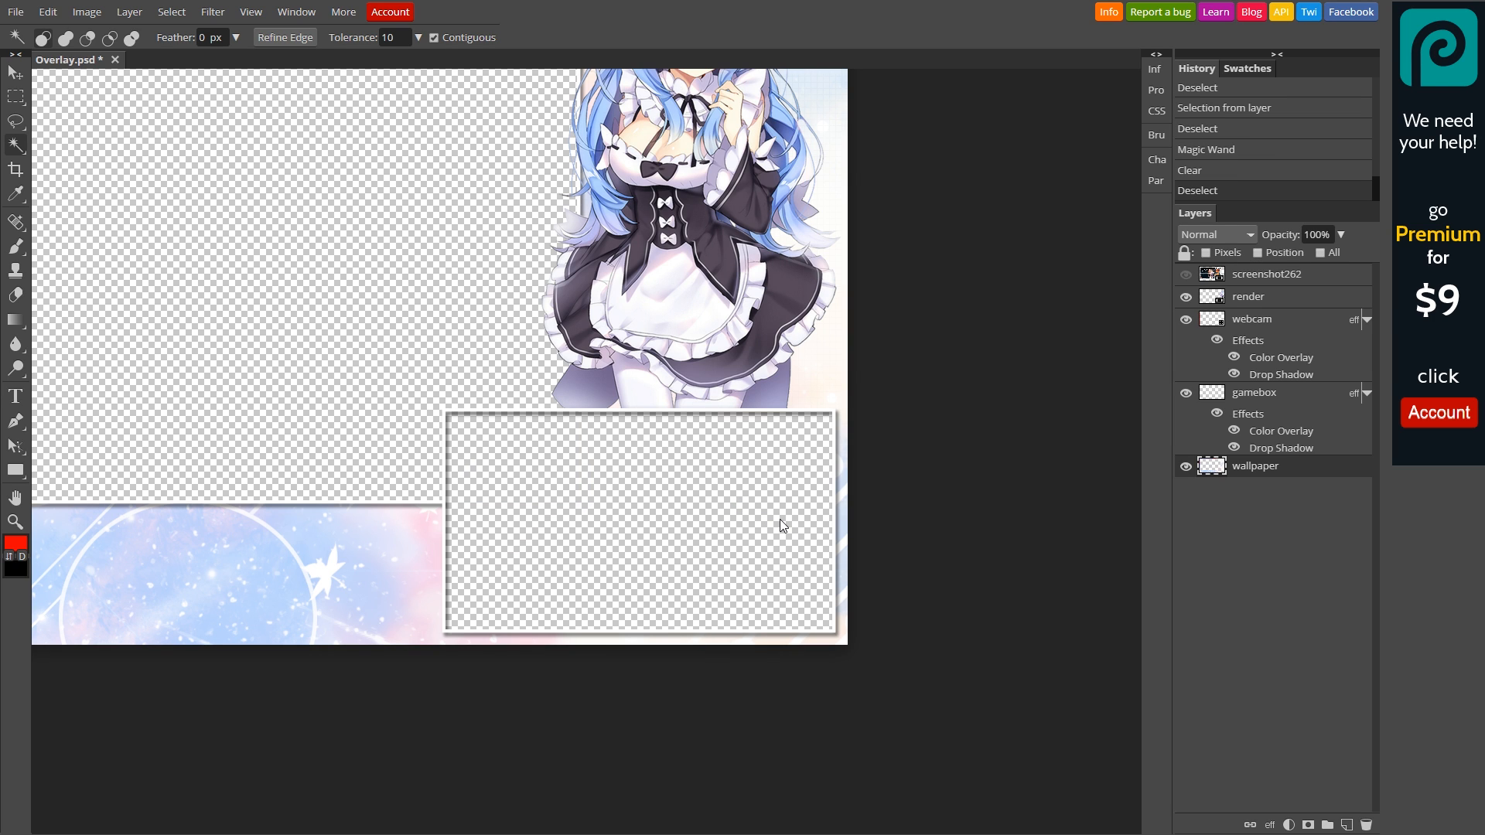
key(ctrl+0)
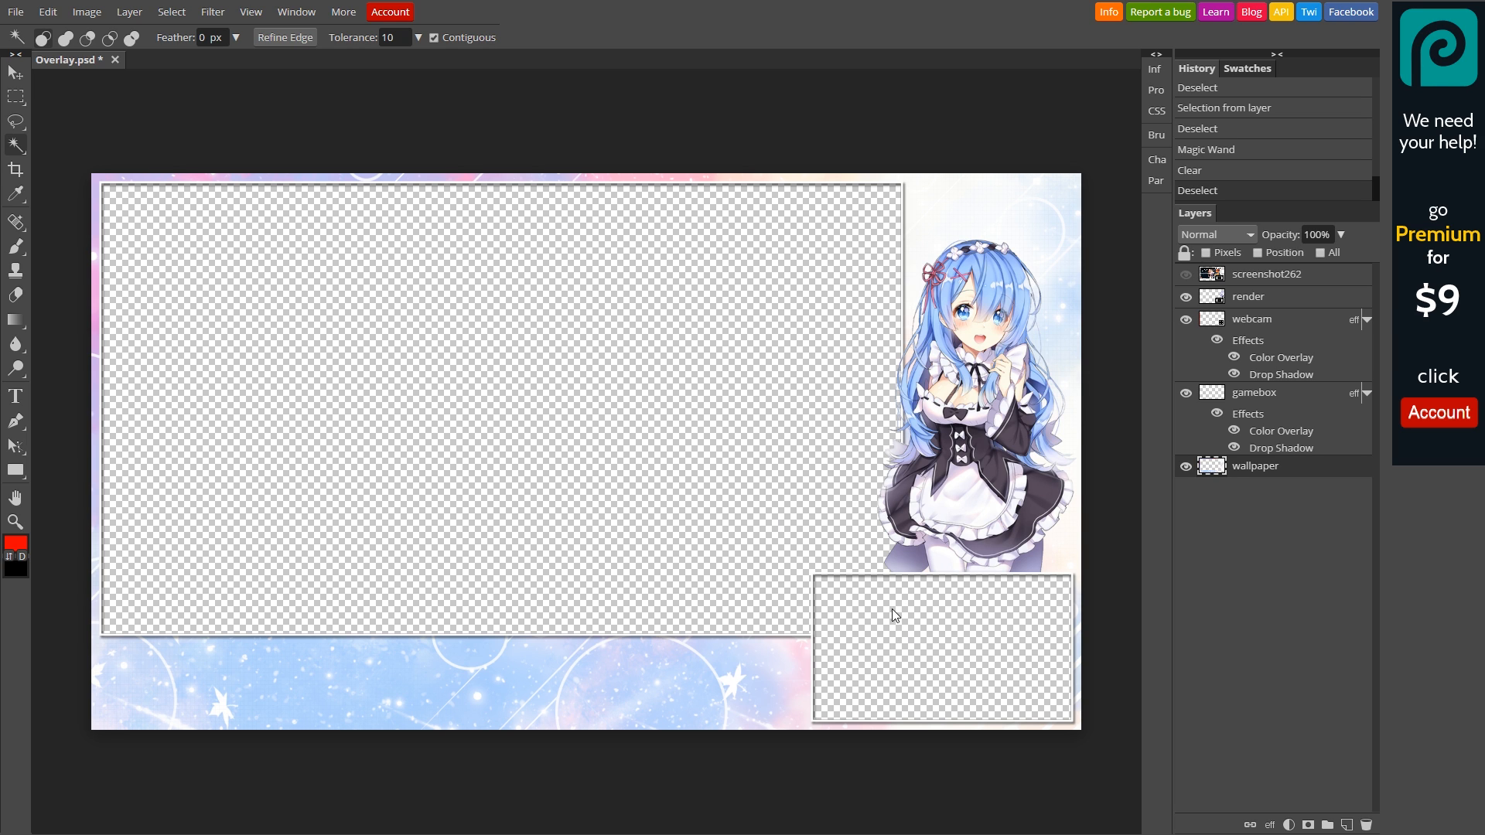
Step: Try selecting the webcam frame's interior with Quick Selection and Magic Wand, dropping each selection
key(w)
click(981, 638)
key(ctrl+d)
click(1248, 322)
click(949, 661)
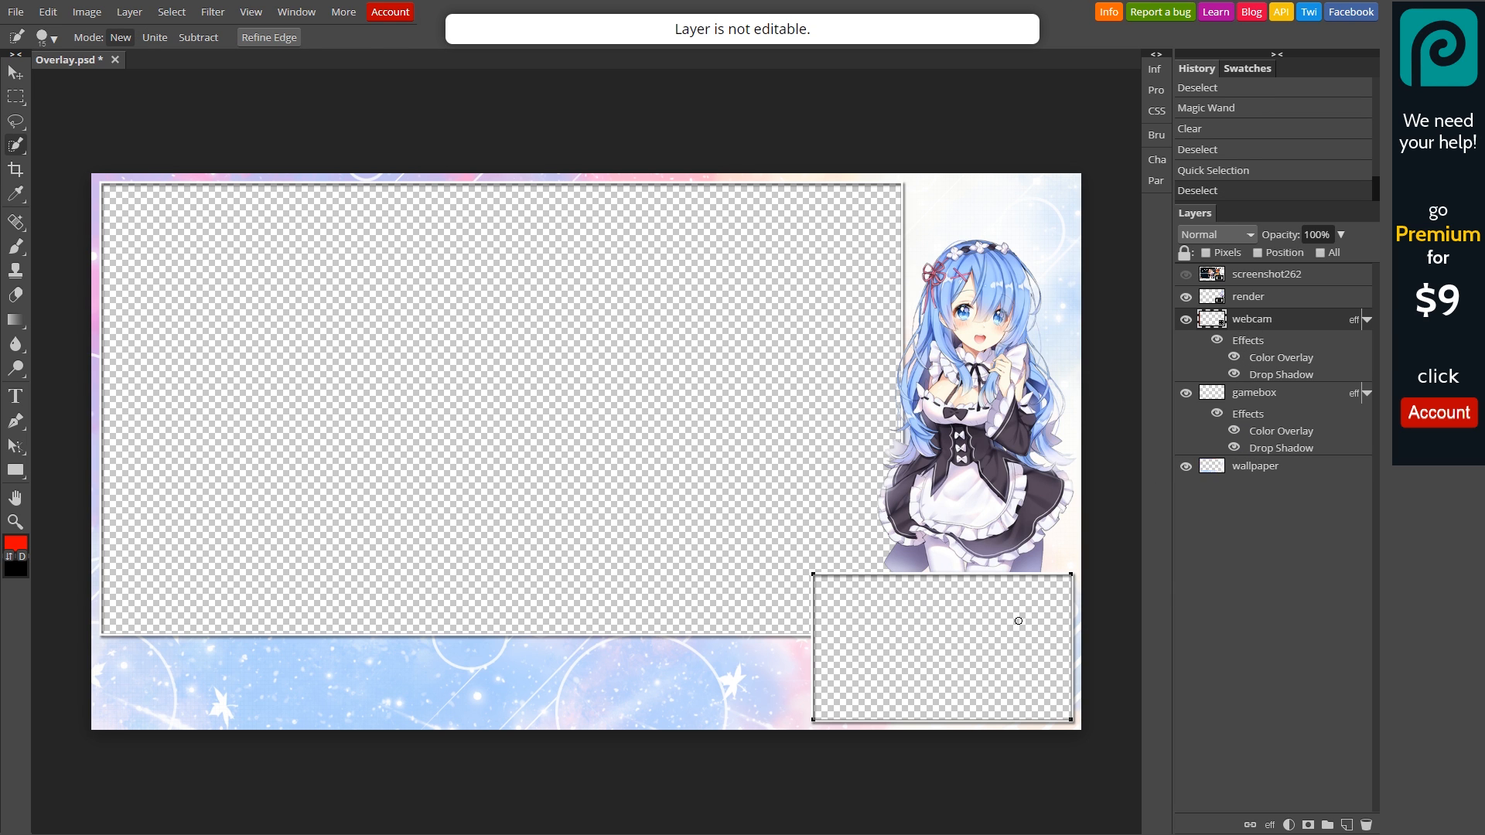
key(shift+w)
click(990, 636)
key(ctrl+d)
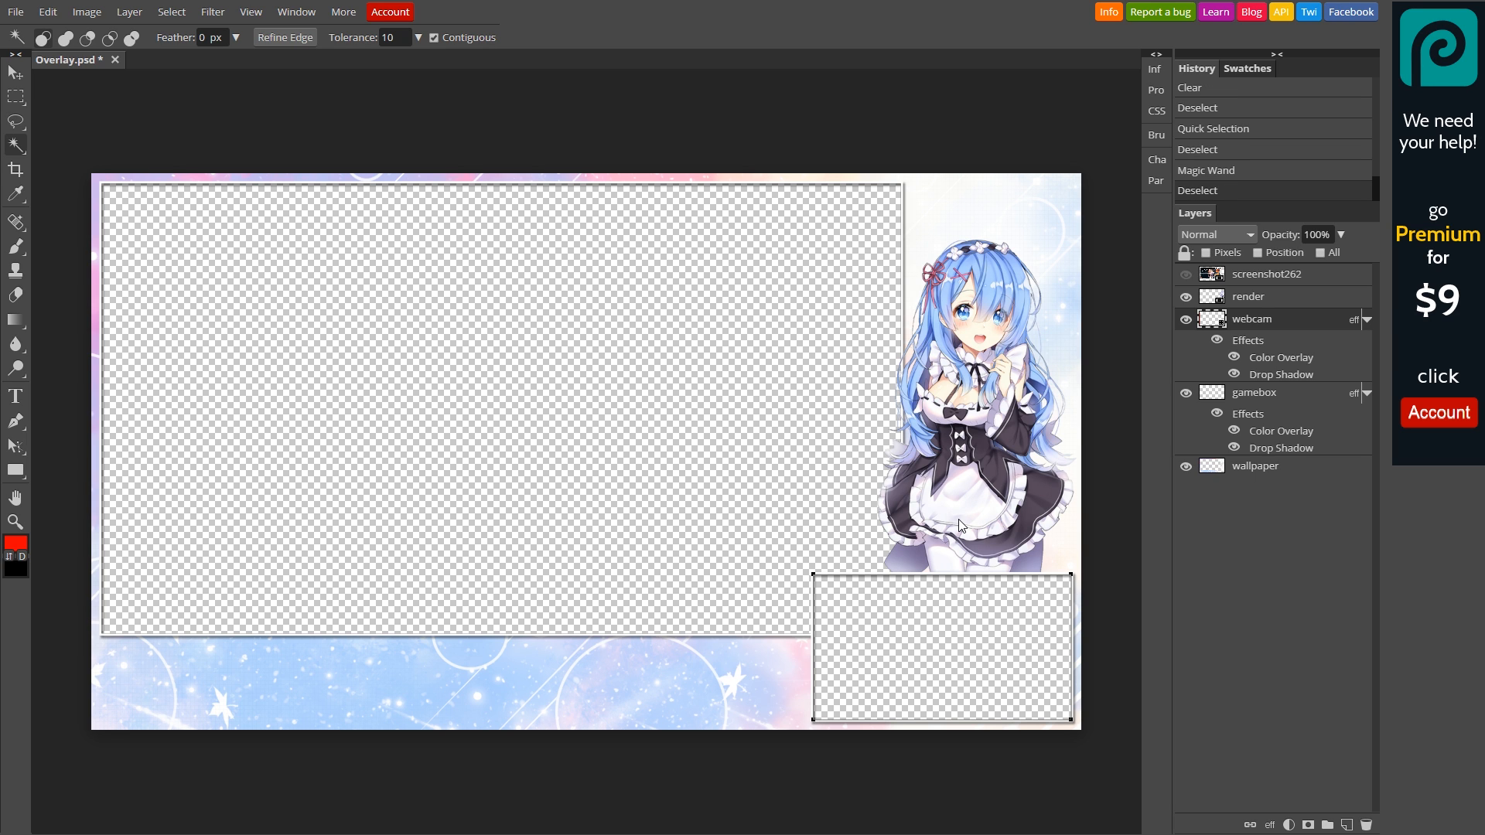
Step: Try Quick Selection on the webcam layer again, select the frame's interior with Magic Wand, and deselect
click(128, 13)
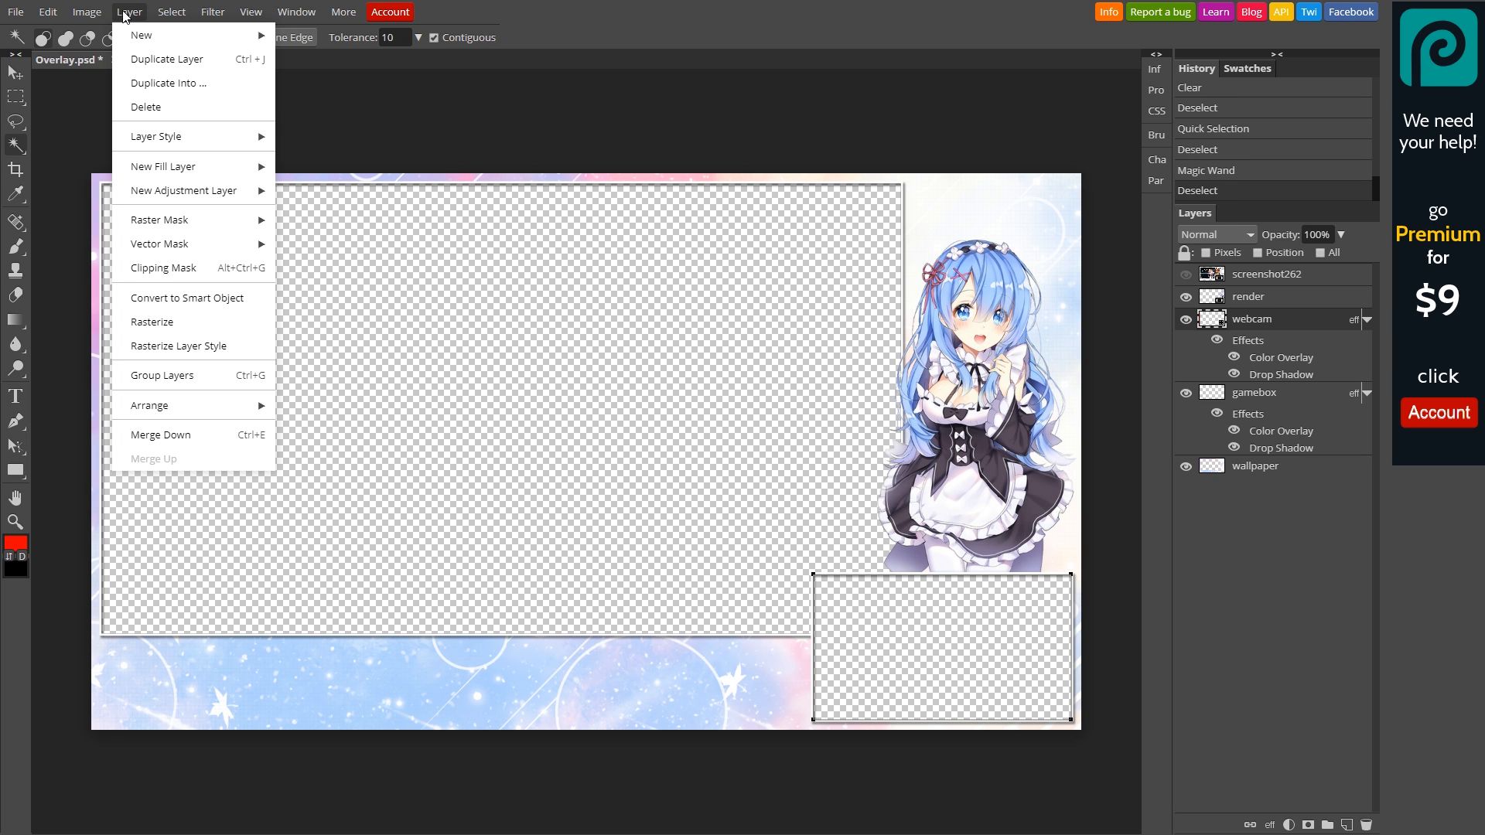
click(170, 14)
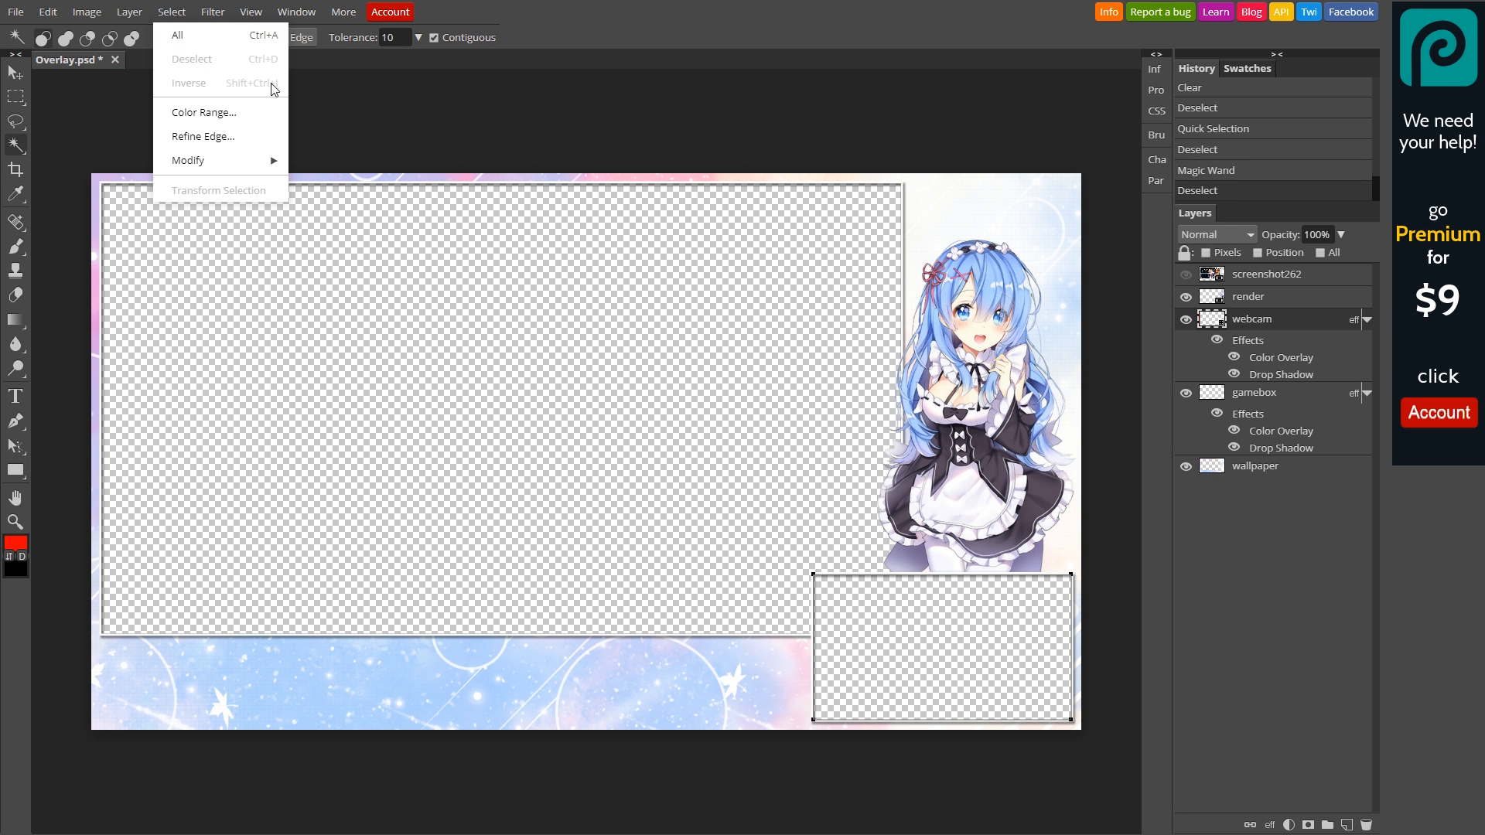
click(663, 36)
key(w)
click(947, 627)
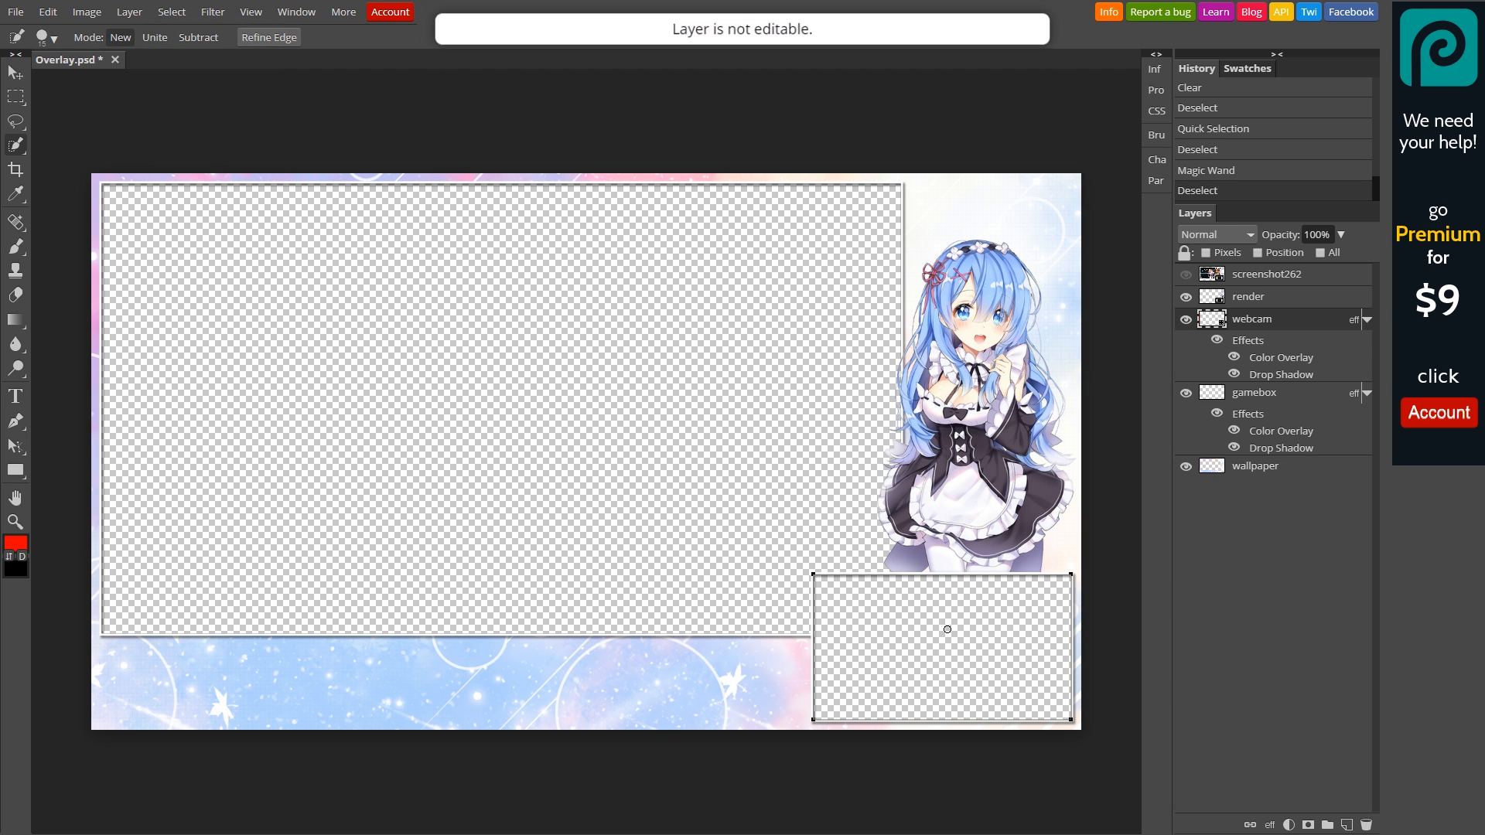
click(997, 648)
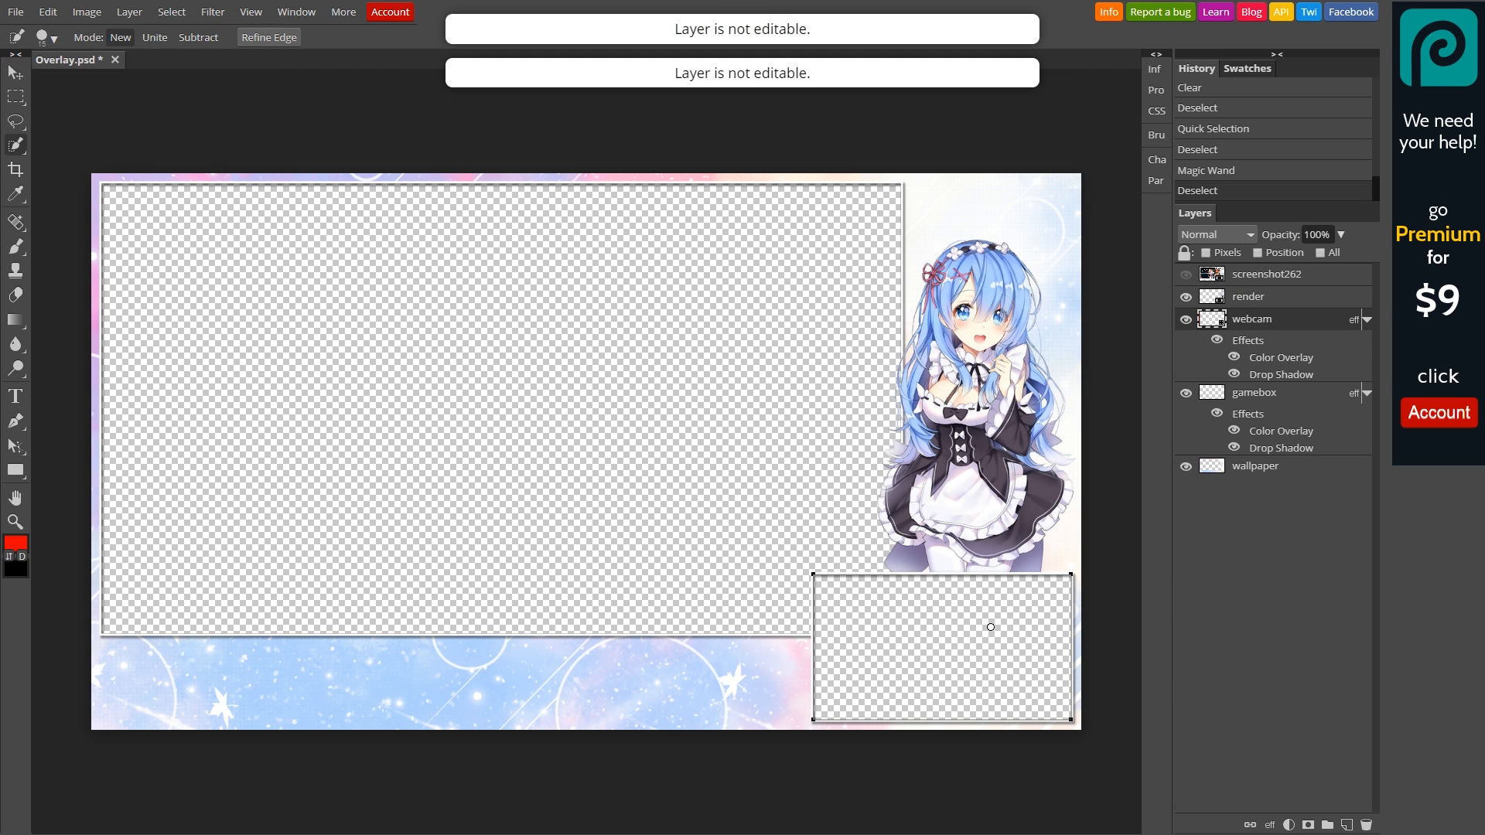
key(w)
click(958, 628)
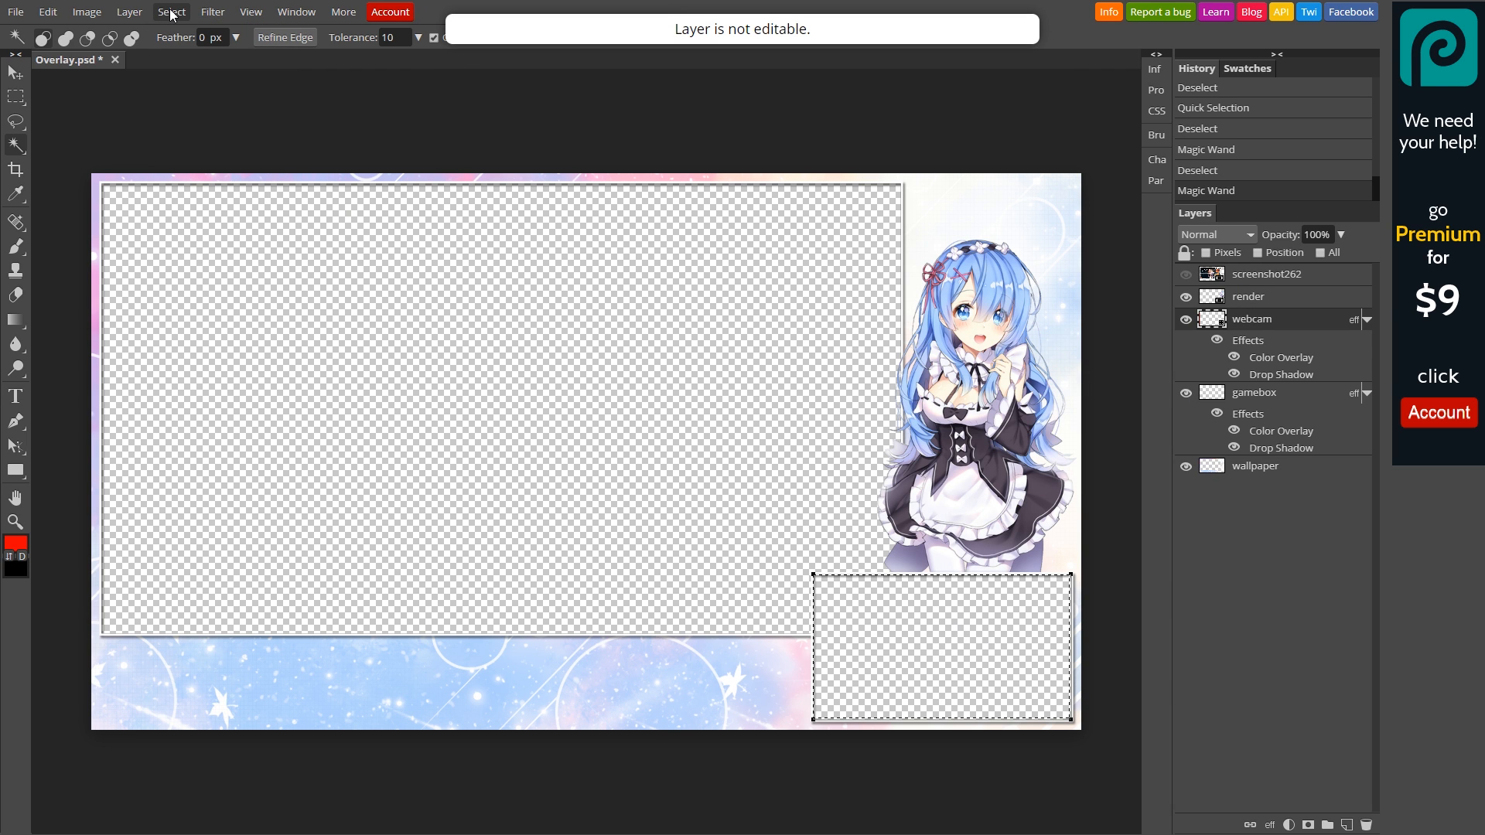
click(171, 13)
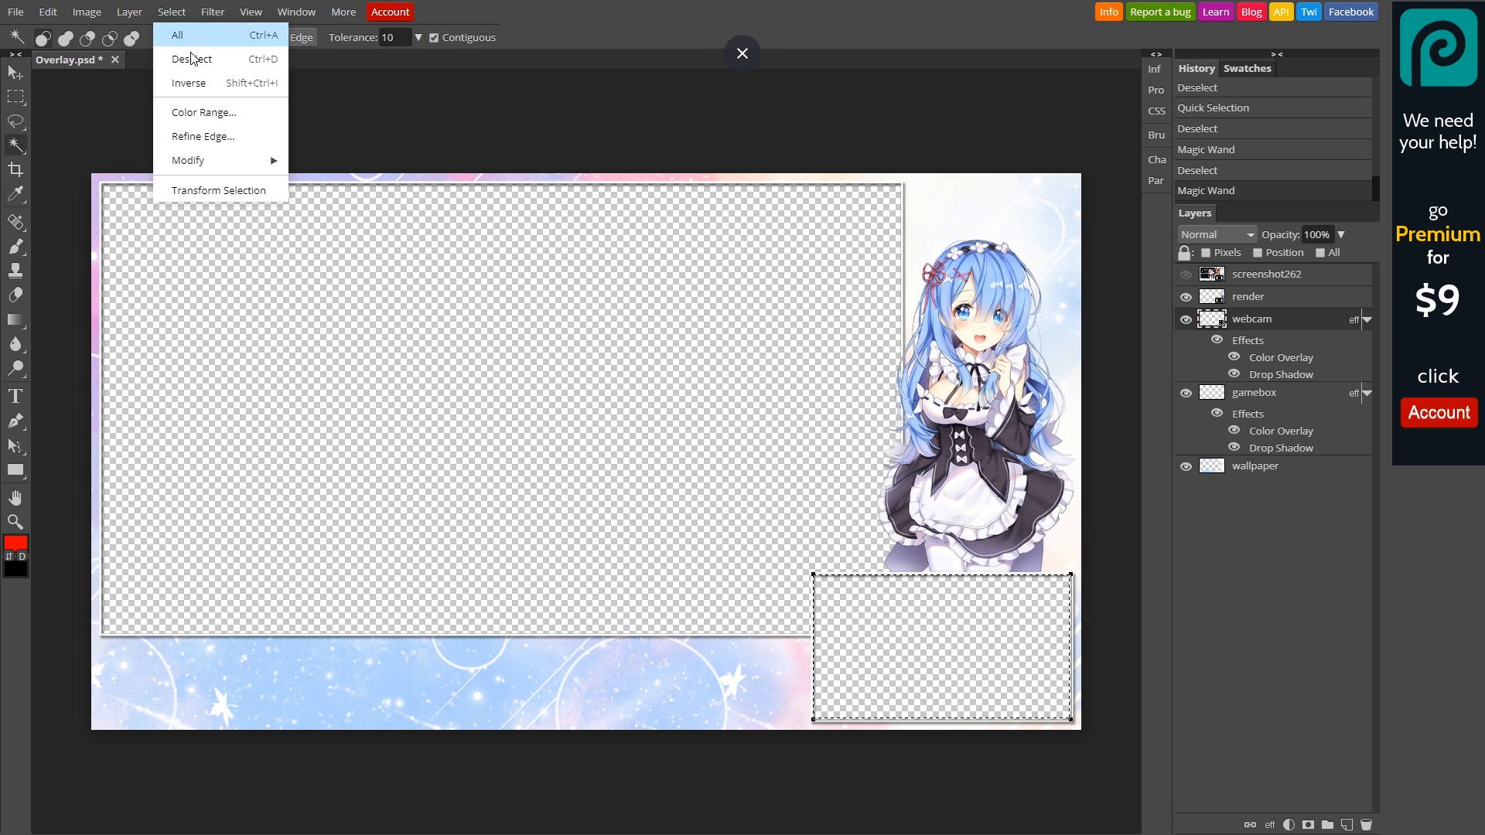
key(ctrl+d)
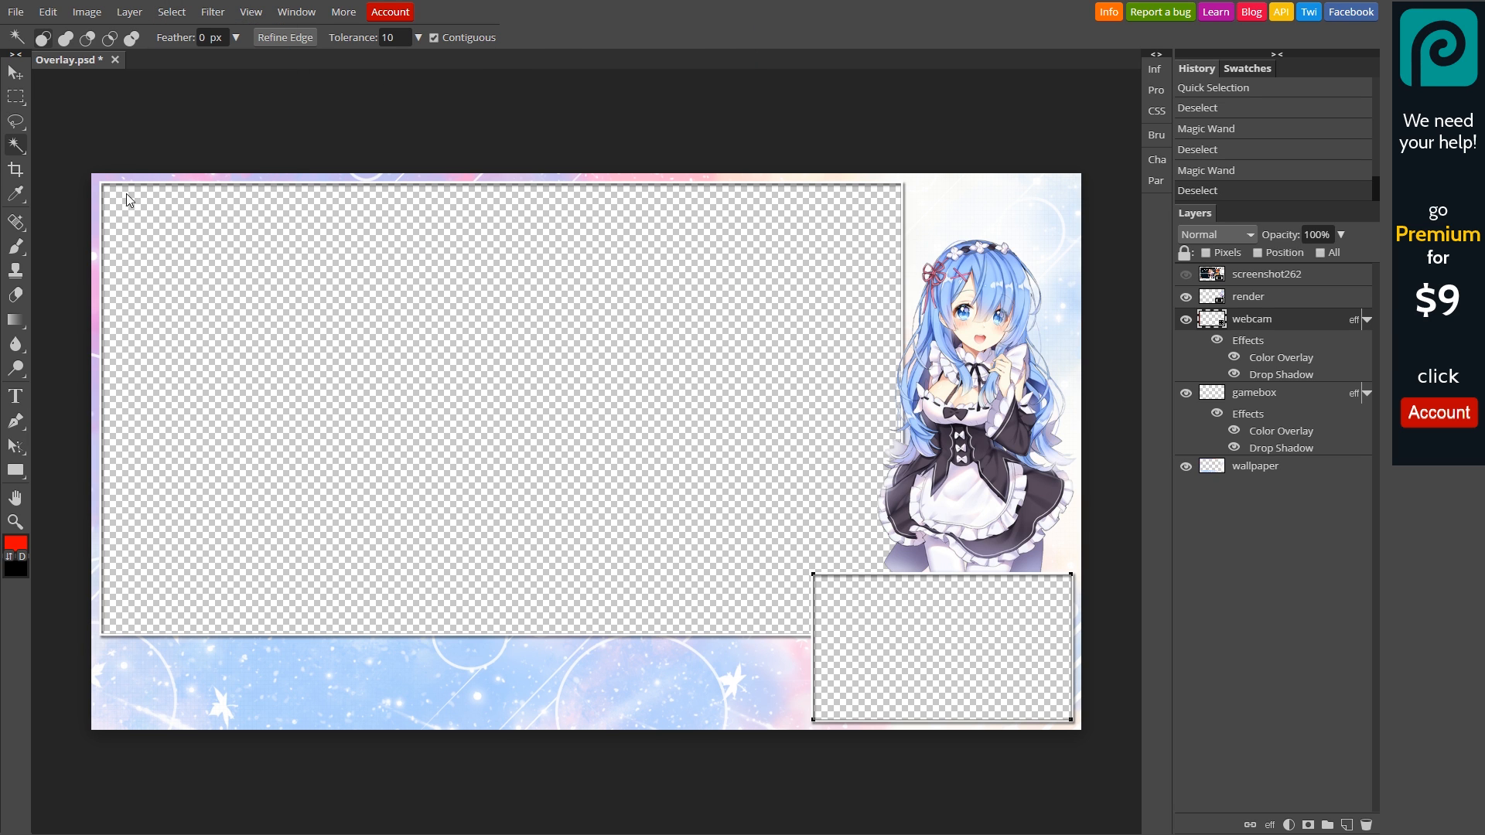
Step: Add the text PROJECTACE over the character's legs and move its layer to the top of the layer stack
key(m)
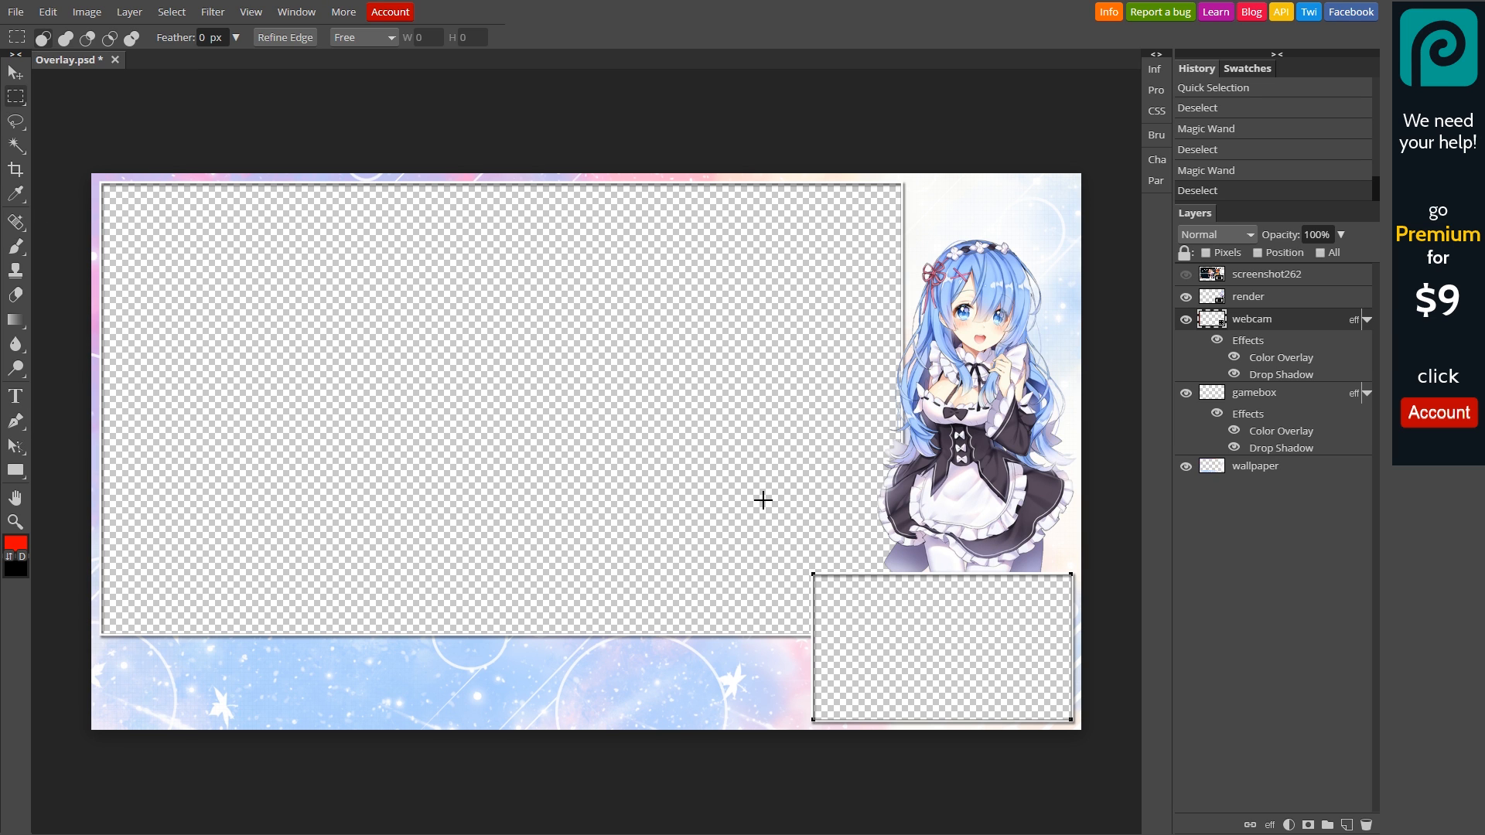
key(t)
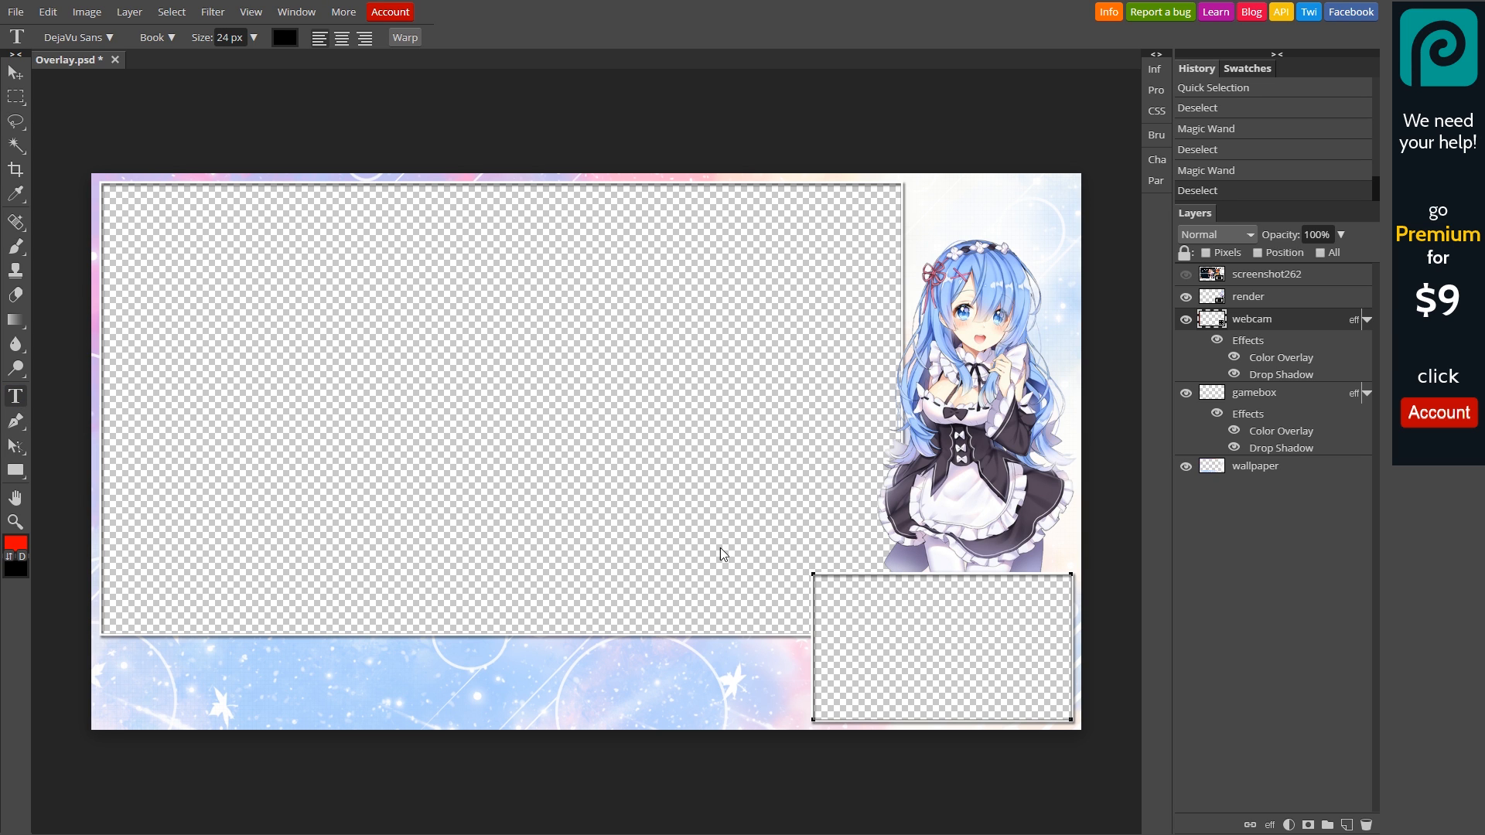
click(886, 555)
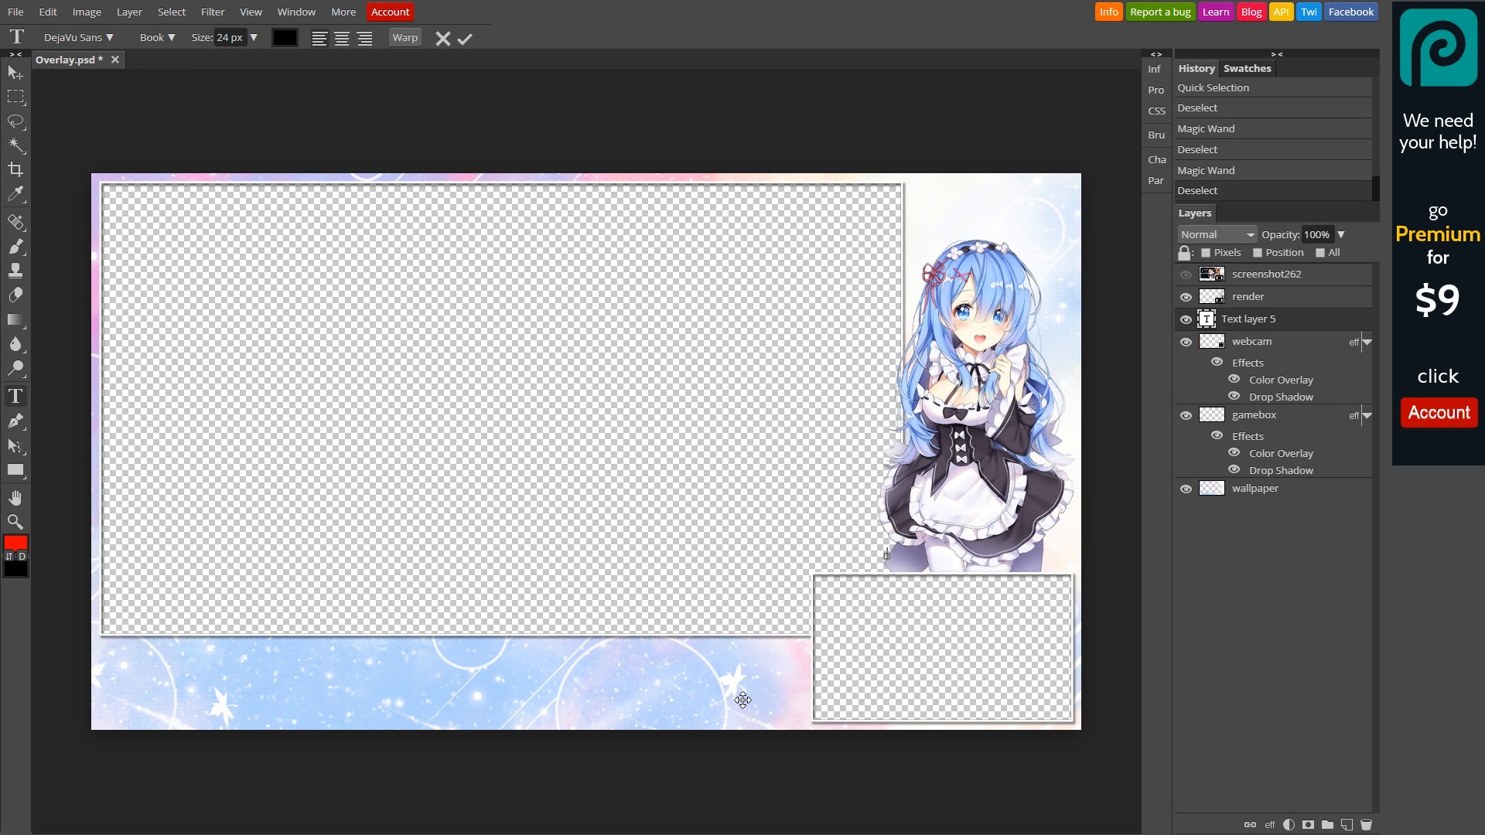
text(FOL)
mouse_move(1234, 327)
mouse_down()
mouse_move(1244, 269)
mouse_move(1250, 323)
mouse_up()
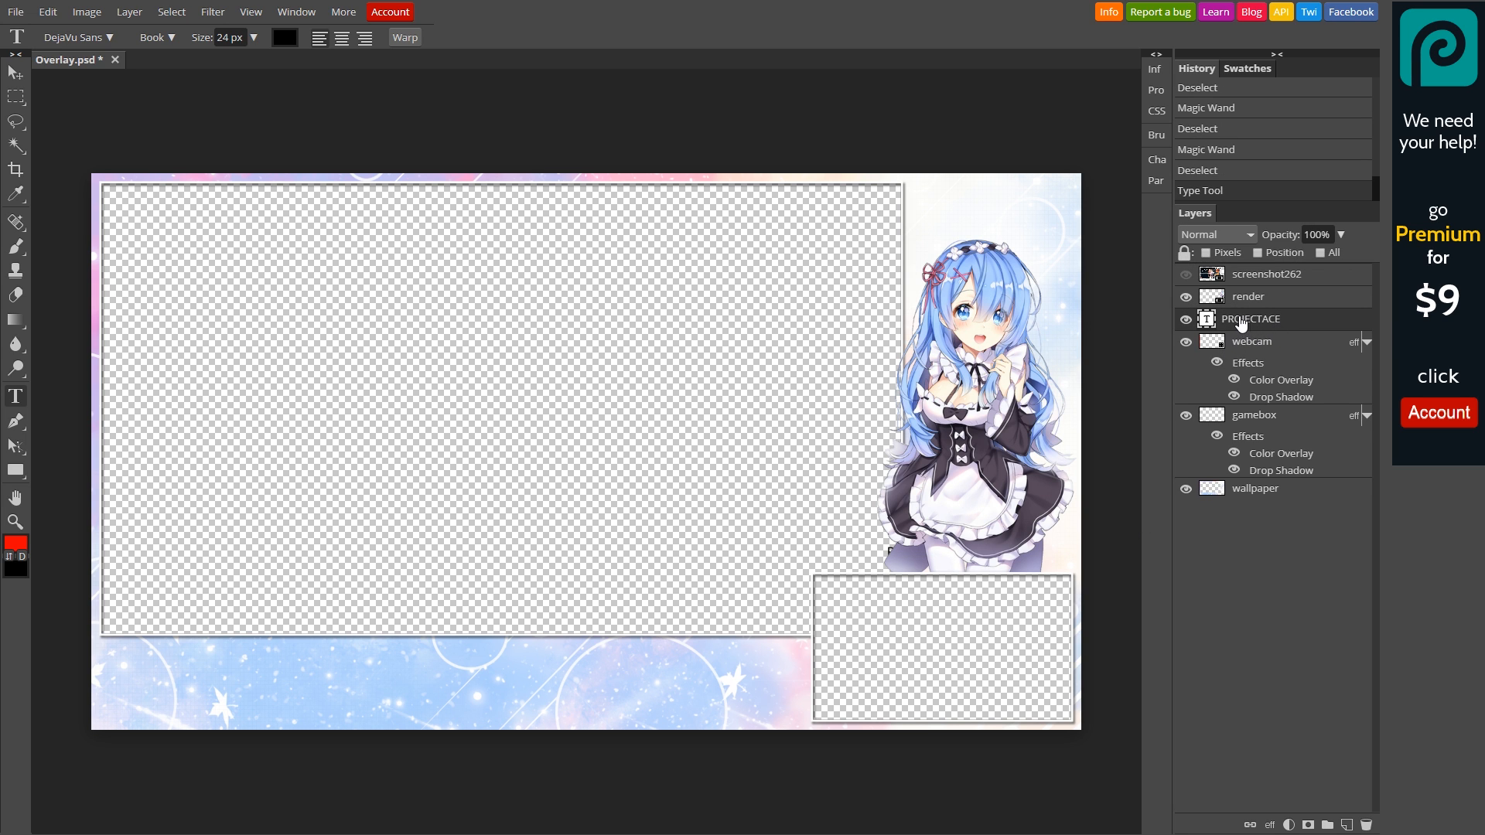
drag(1253, 331, 1258, 271)
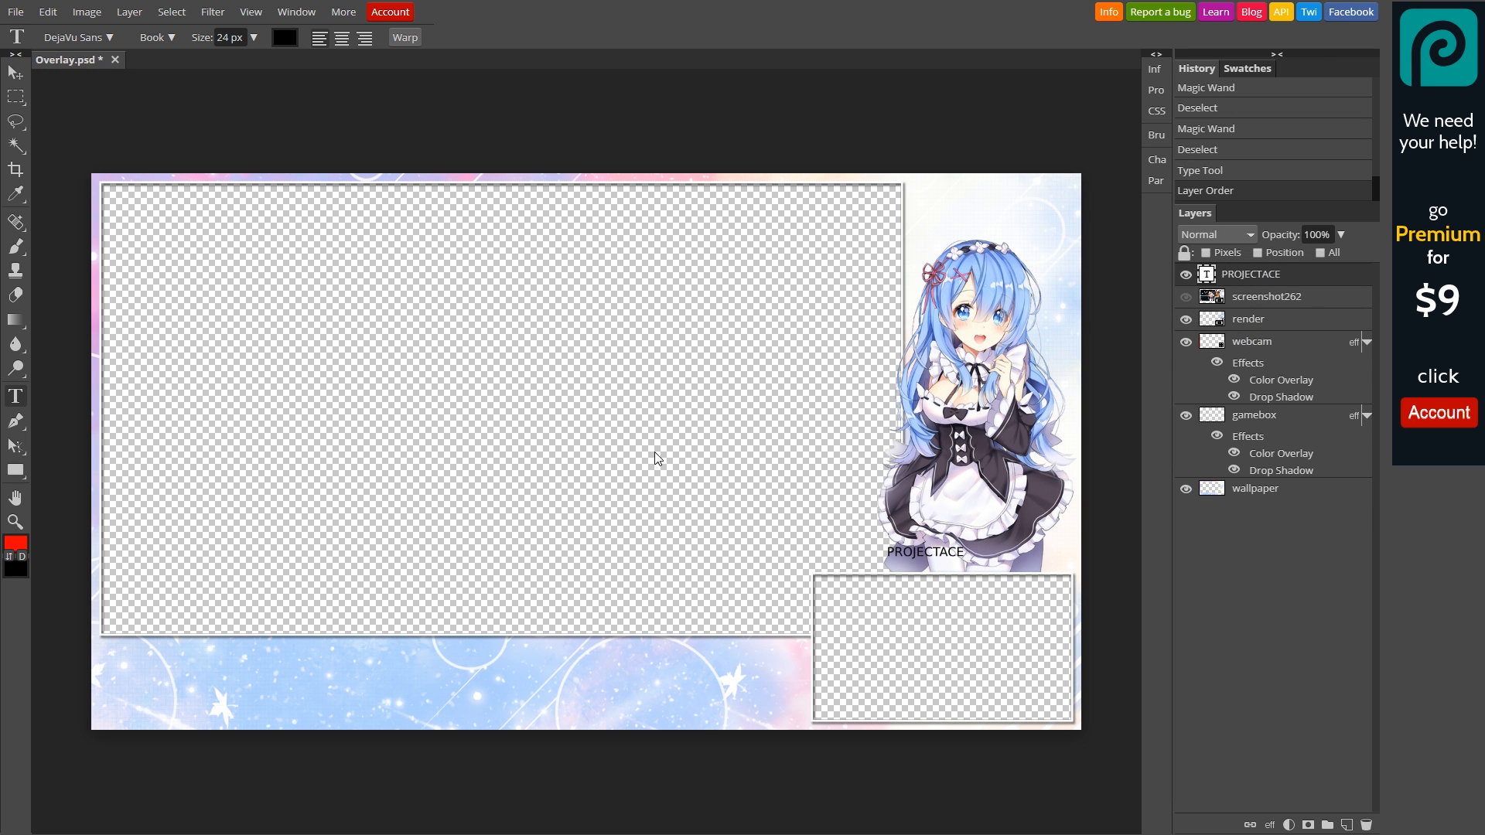
Step: Select the whole PROJECTACE text with the Type tool and enlarge its font size to 44 px
scroll(654, 453, up, 2)
drag(654, 453, 424, 403)
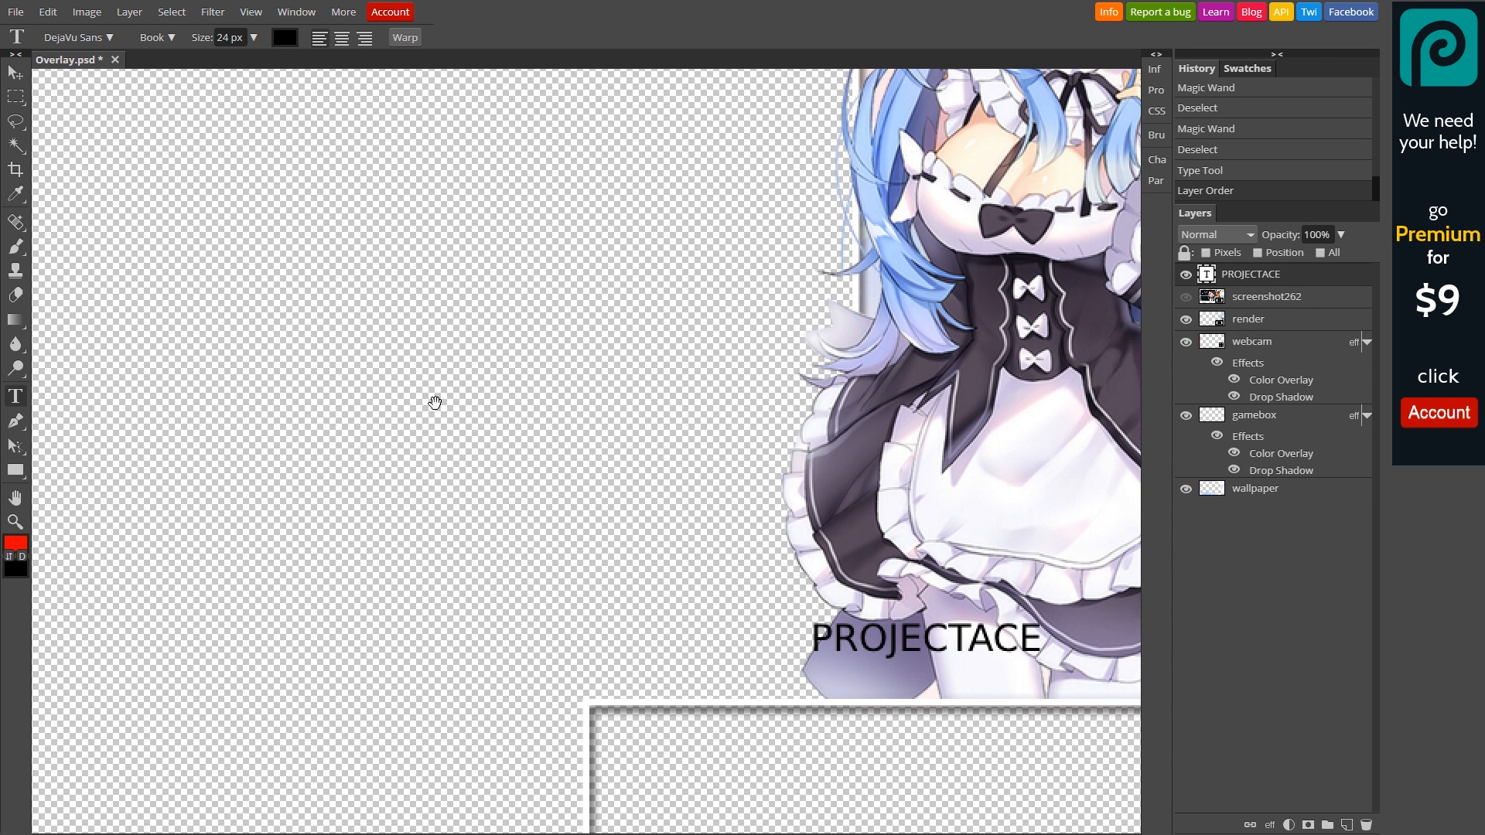
scroll(645, 437, up, 2)
scroll(658, 464, down, 1)
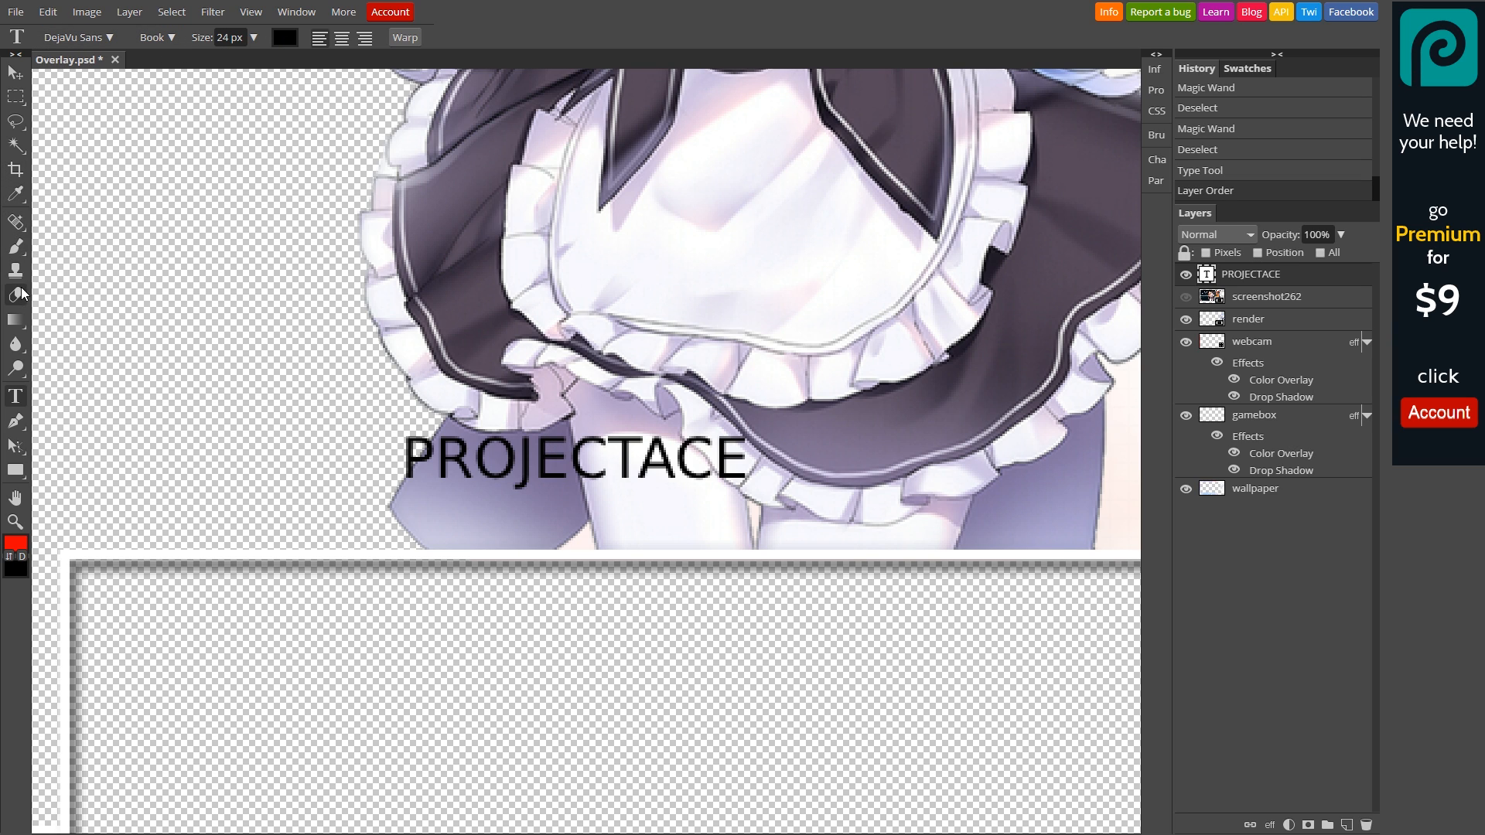
click(16, 72)
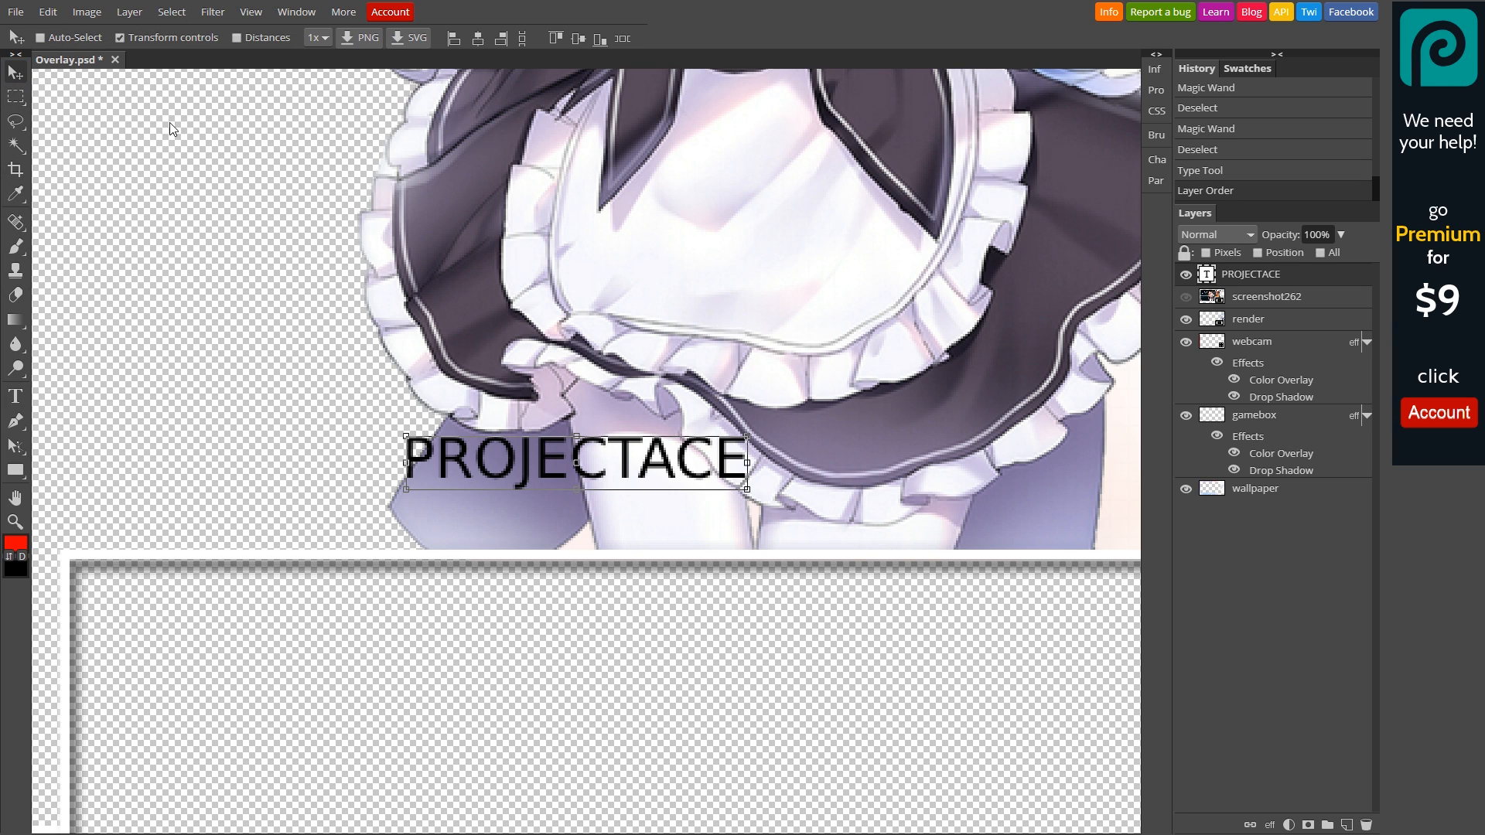
click(16, 222)
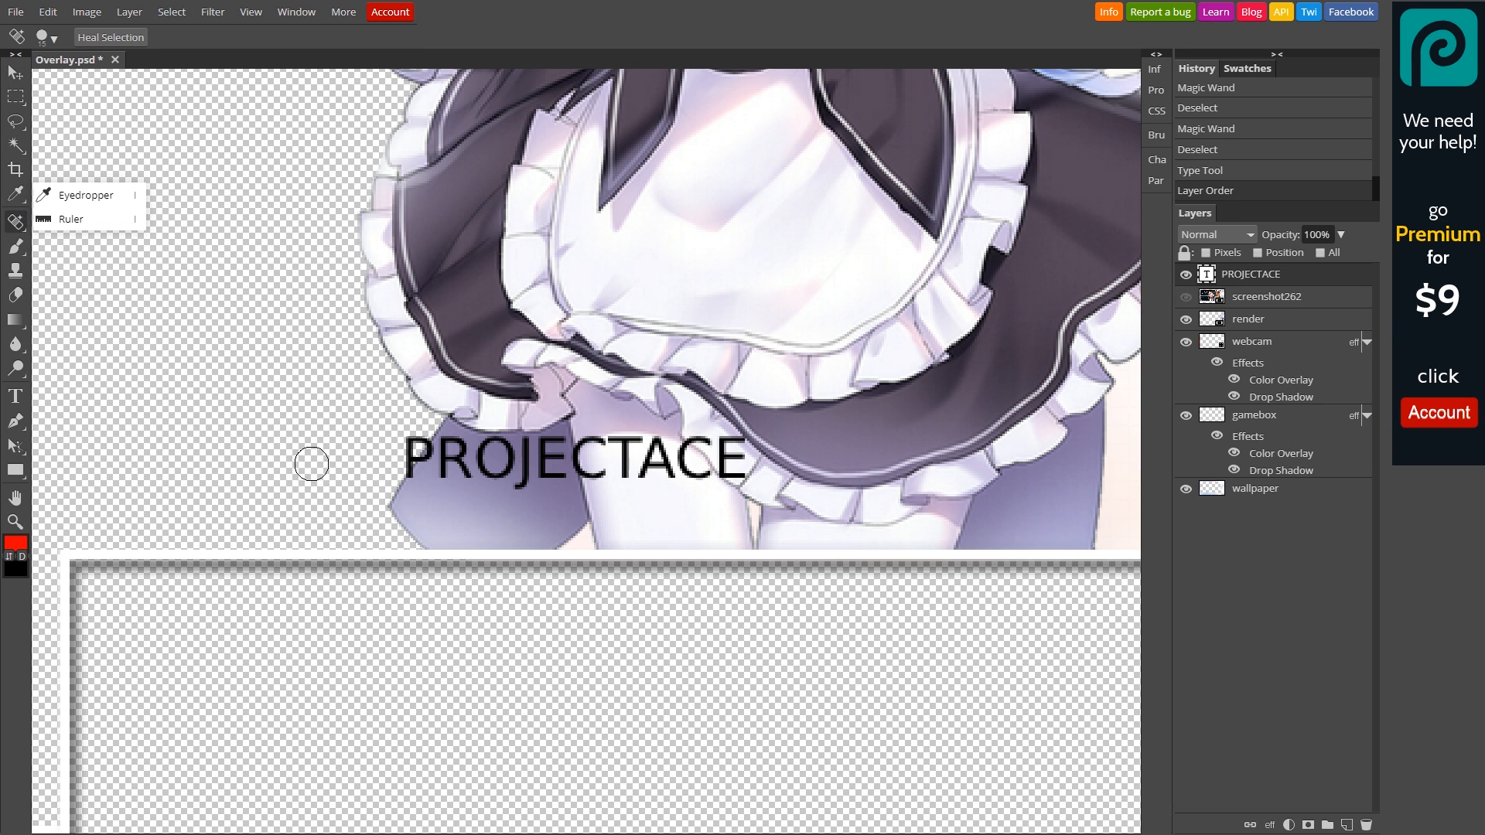
click(19, 401)
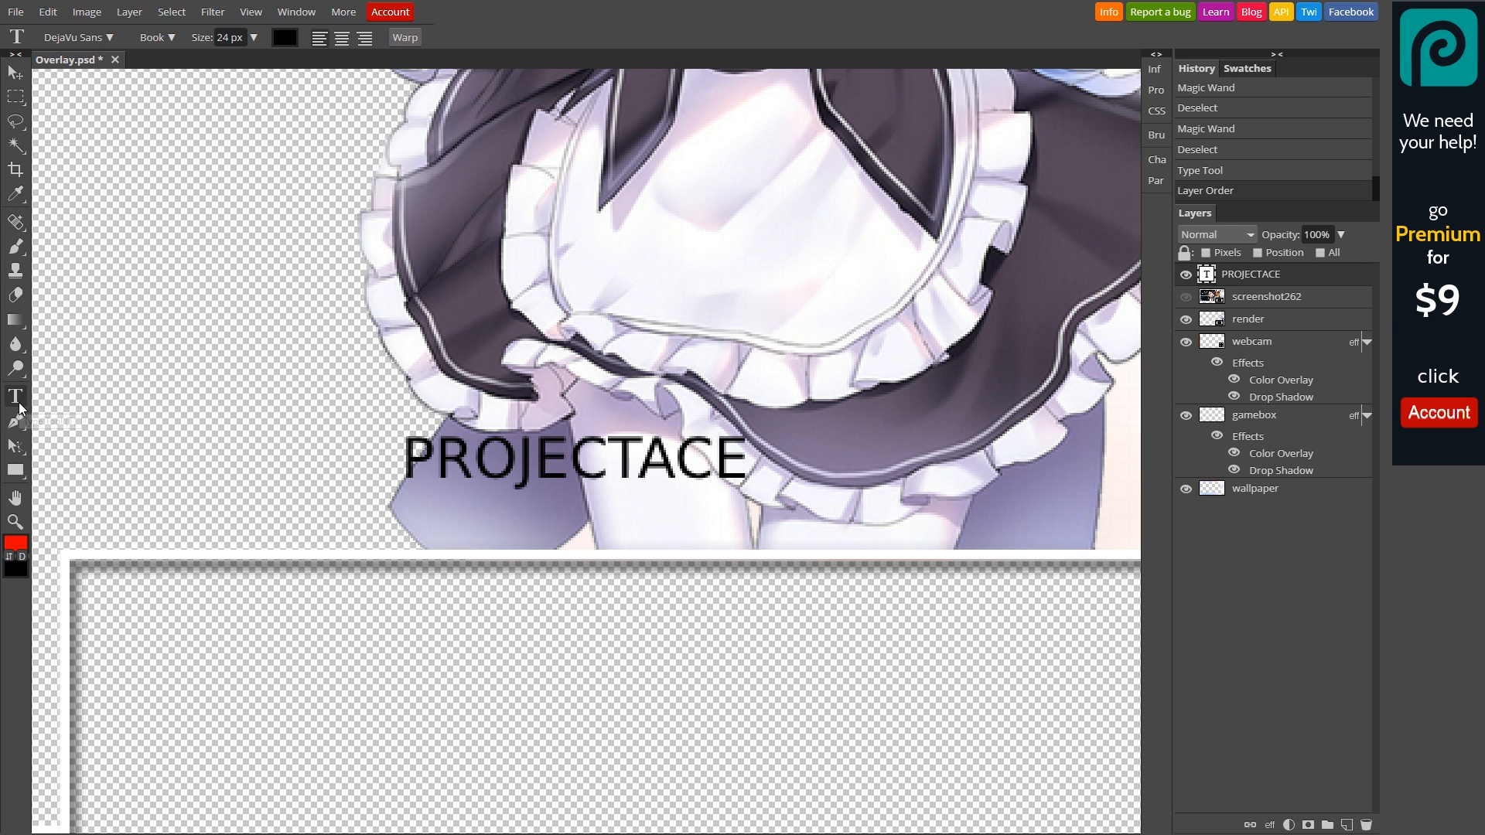
click(617, 452)
drag(737, 464, 401, 464)
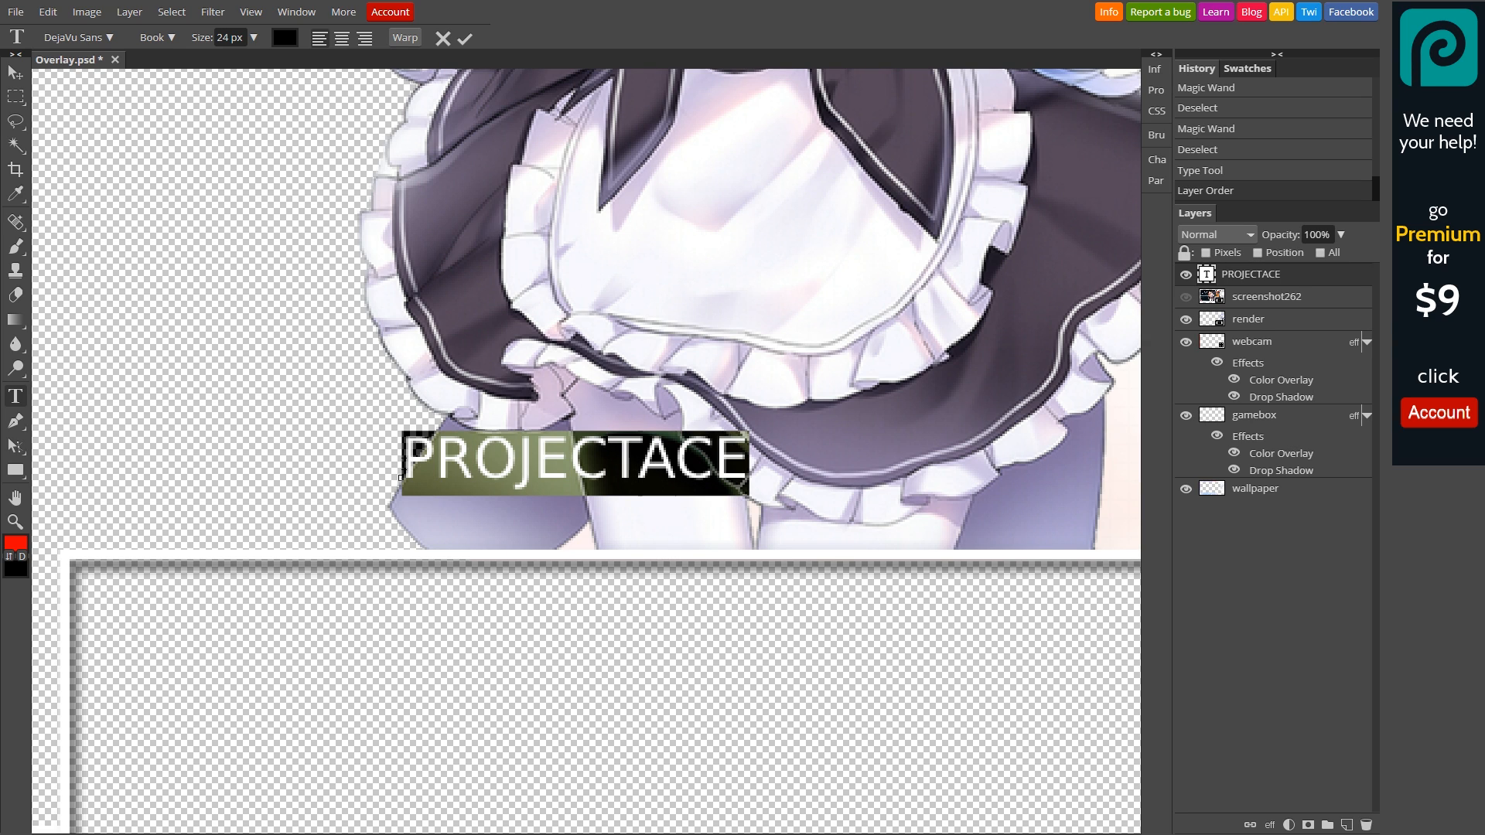
click(251, 39)
drag(199, 60, 222, 62)
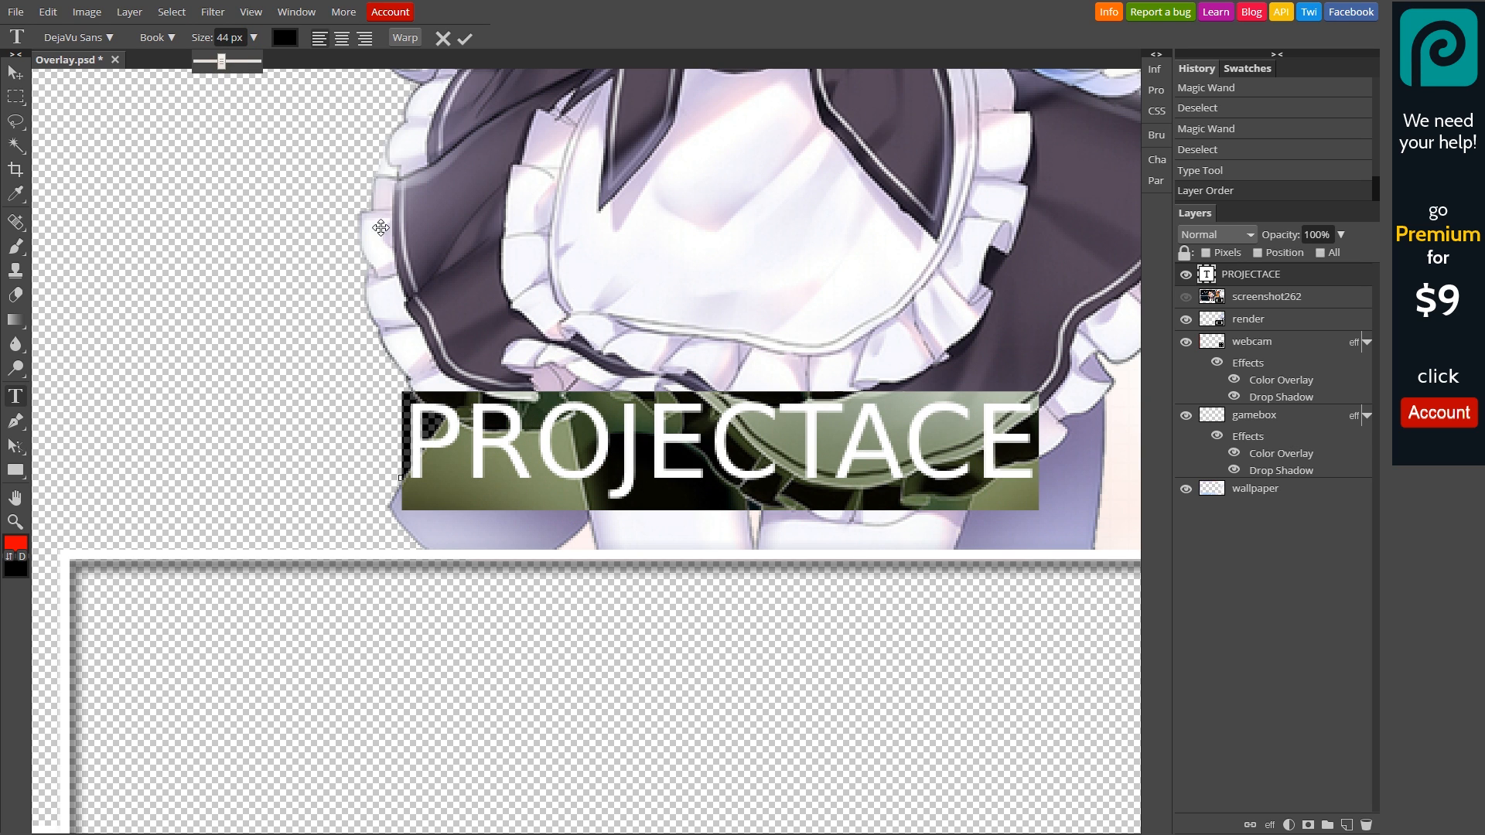
Step: Set the PROJECTACE text's font size to 40 px and confirm the text edit
scroll(615, 288, down, 3)
scroll(615, 288, up, 3)
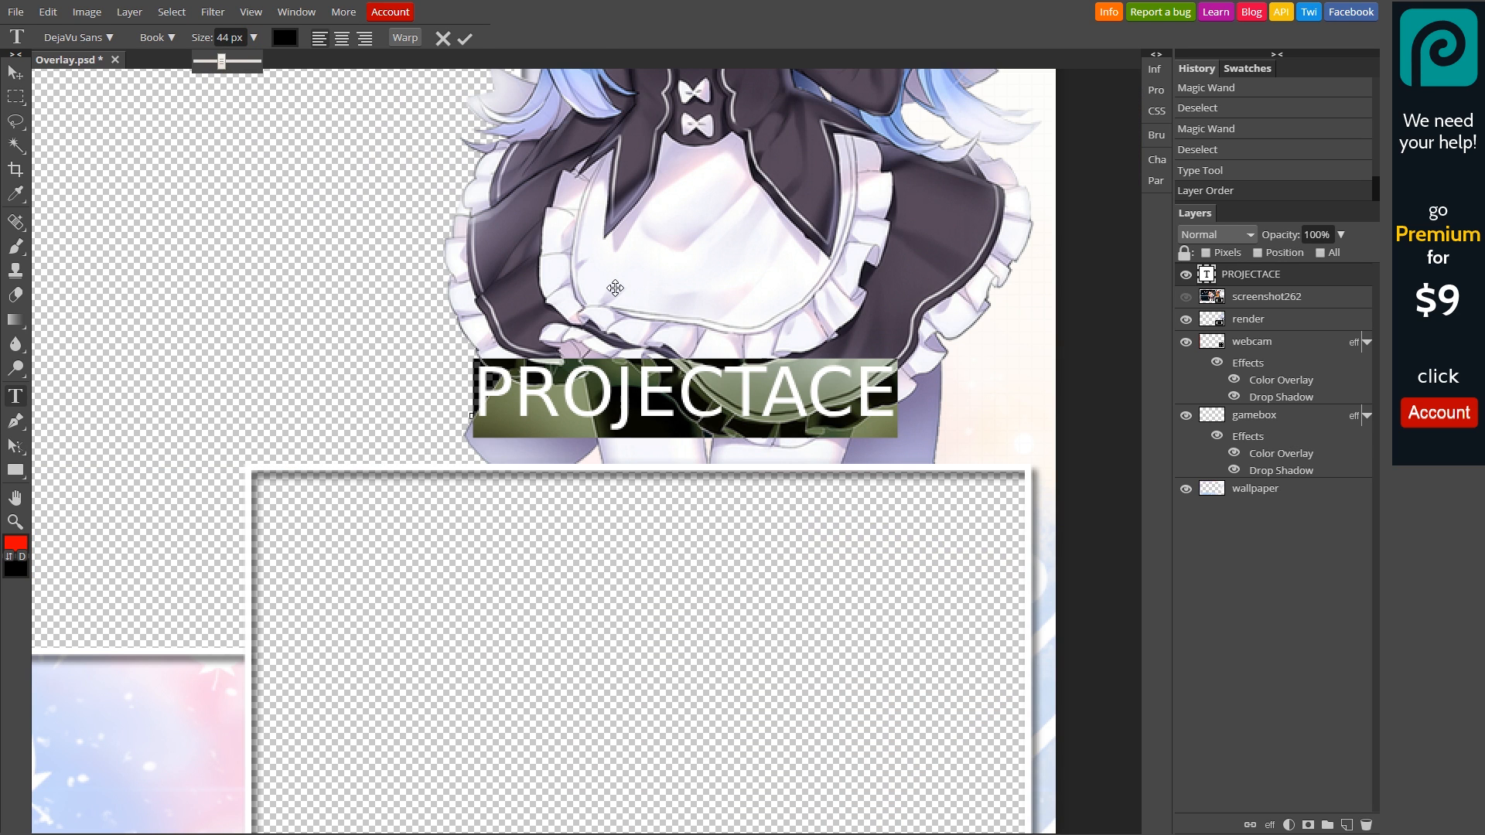
drag(222, 61, 223, 63)
click(232, 37)
text(40)
key(Return)
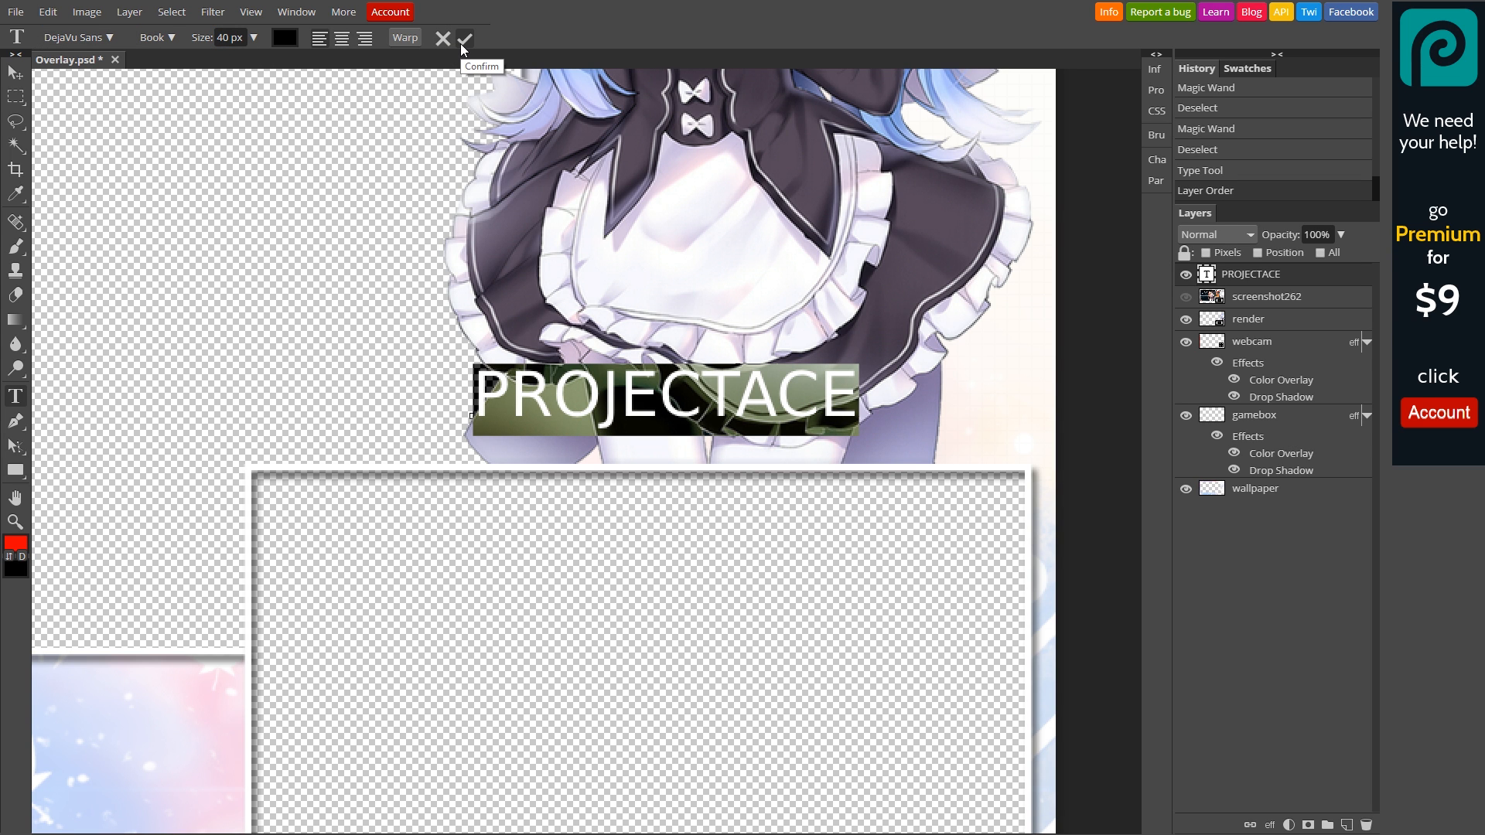
click(464, 40)
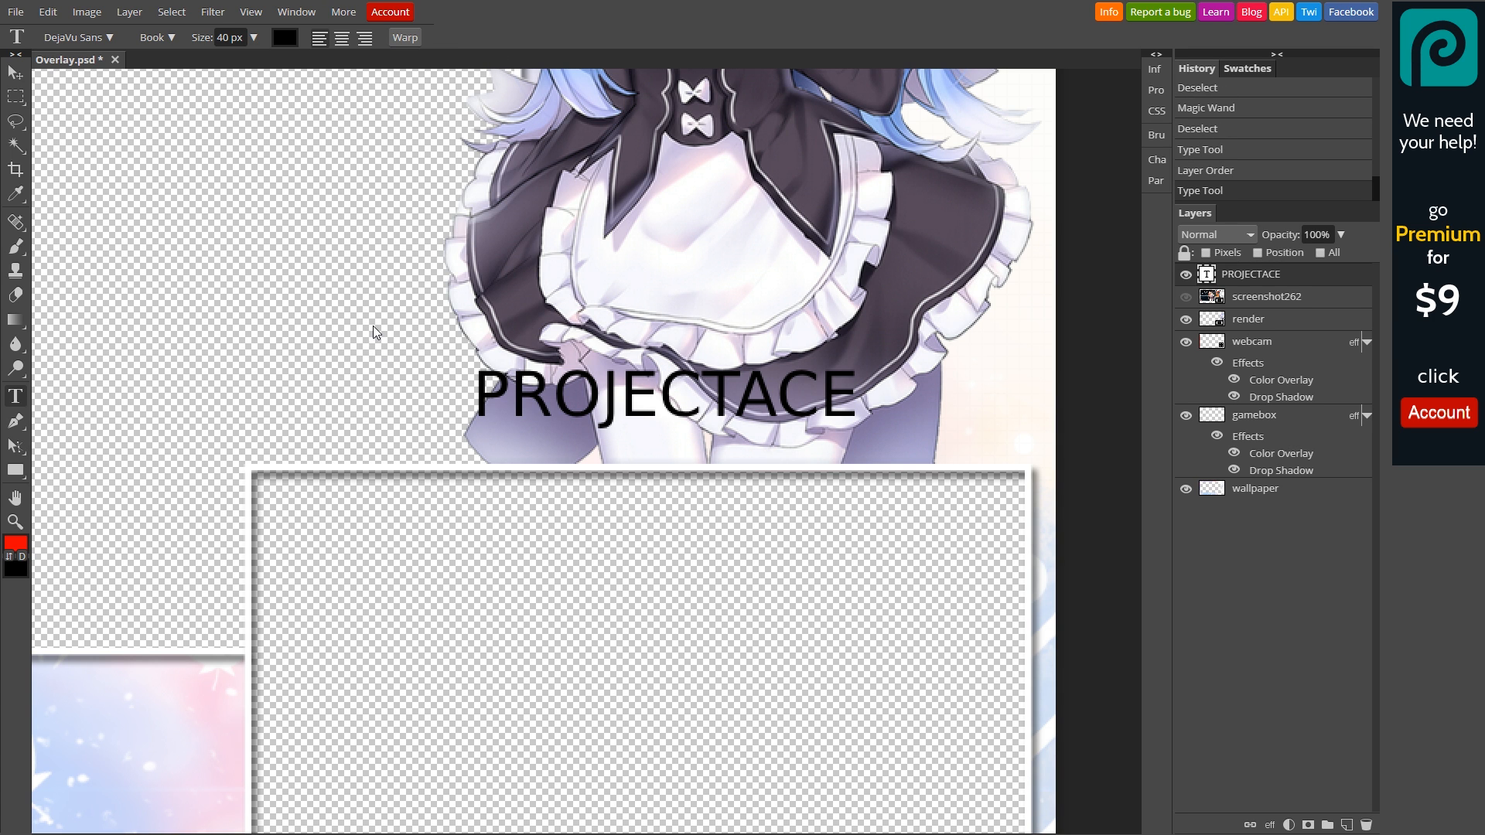
Step: Move the PROJECTACE text down and to the right so it rests on the webcam frame's upper edge
drag(559, 379, 571, 406)
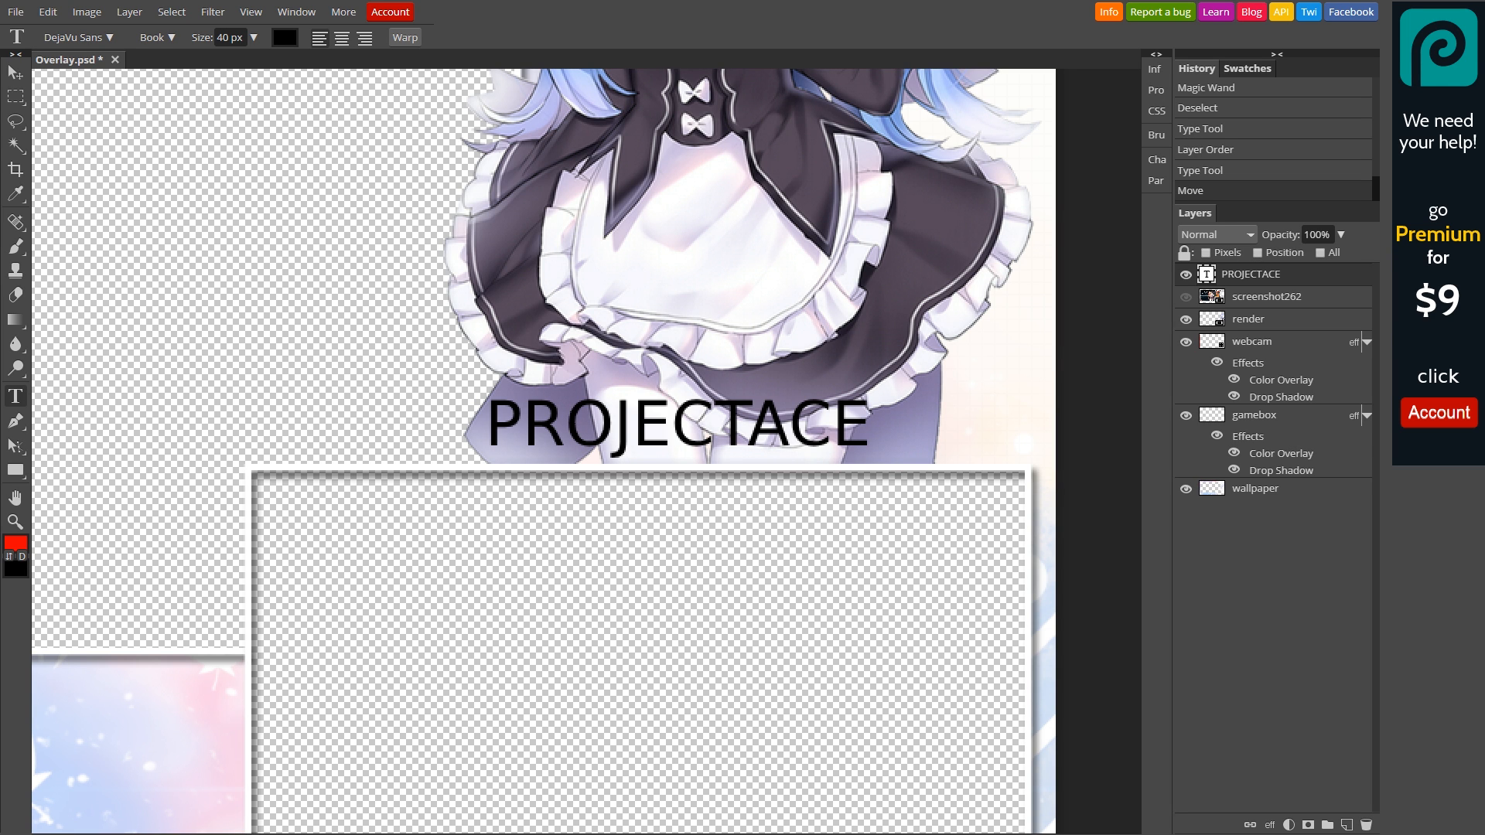
drag(587, 417, 458, 419)
click(633, 423)
drag(797, 426, 607, 402)
drag(748, 424, 613, 424)
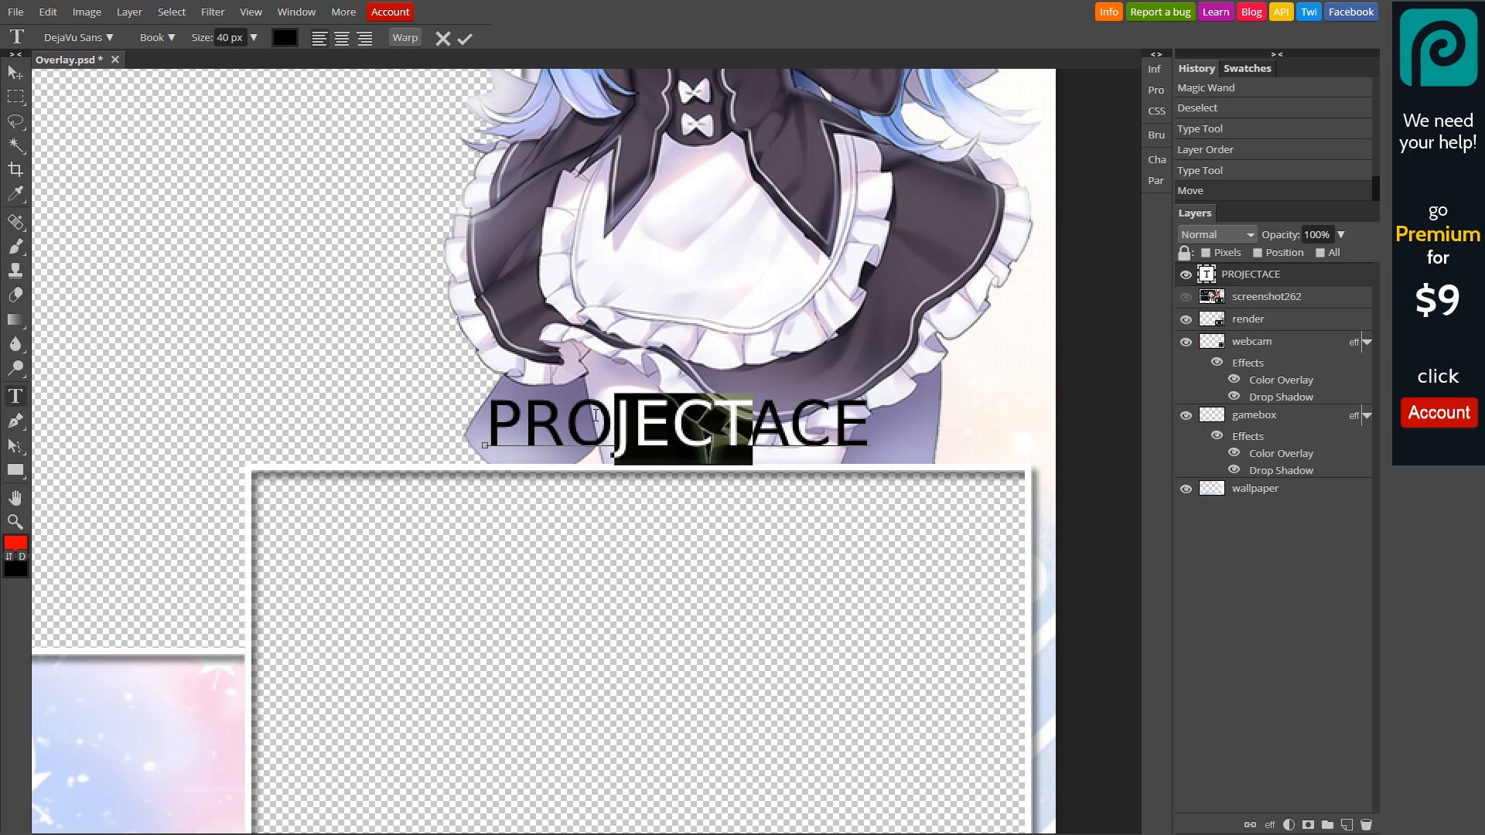
click(329, 392)
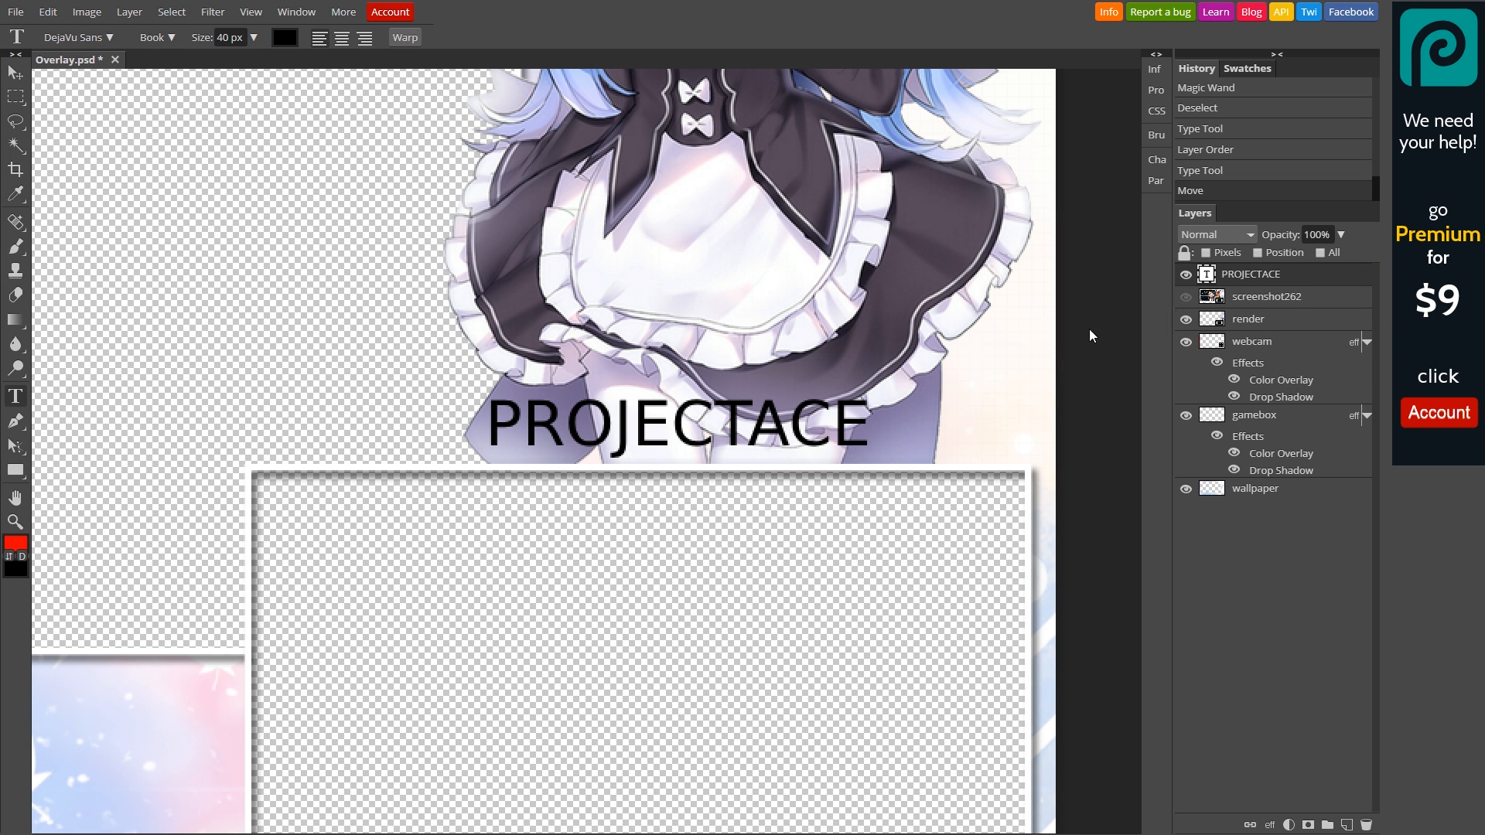
drag(499, 401, 642, 423)
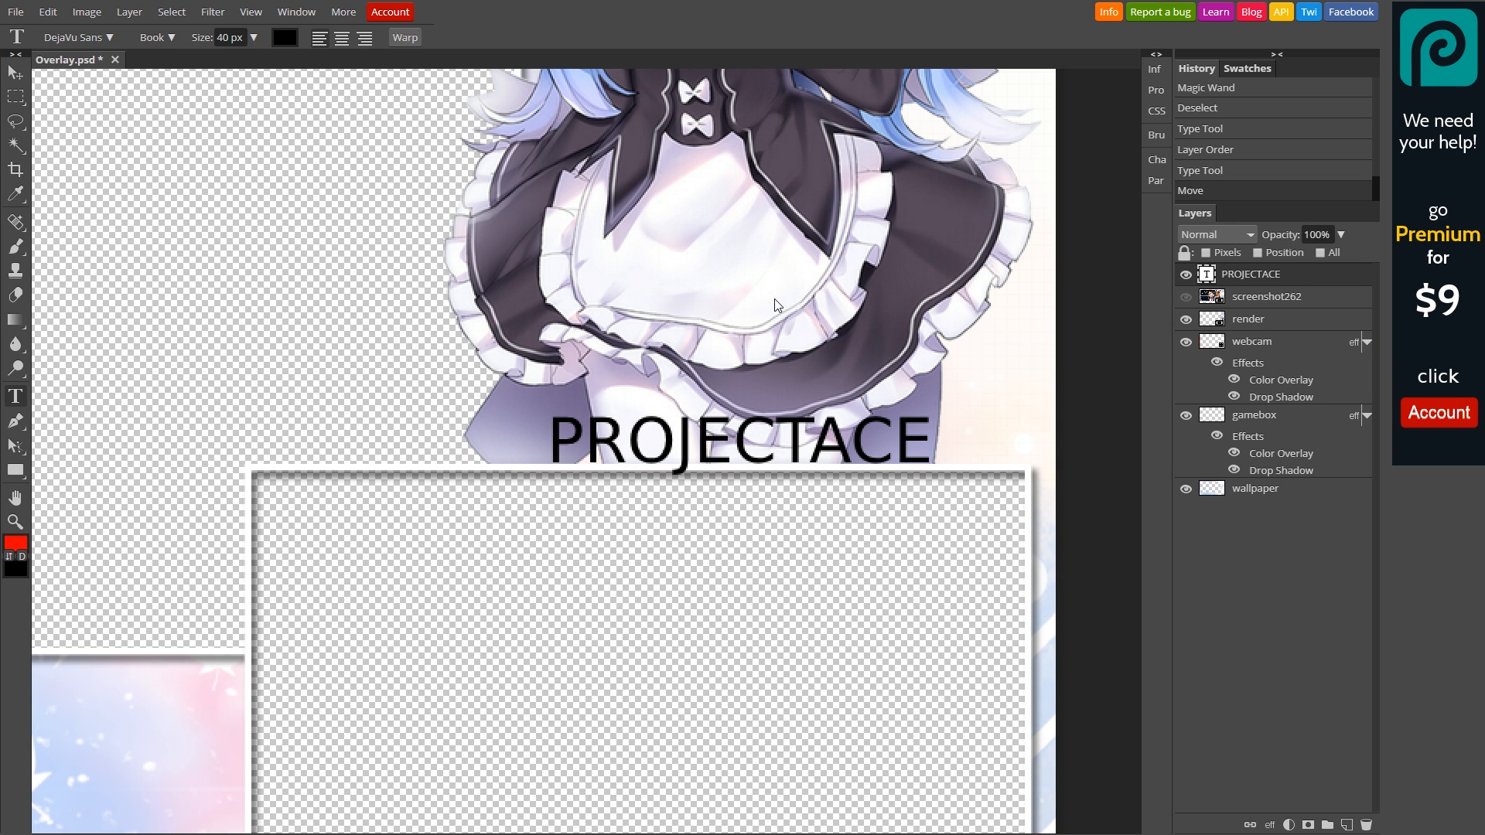
key(ctrl+0)
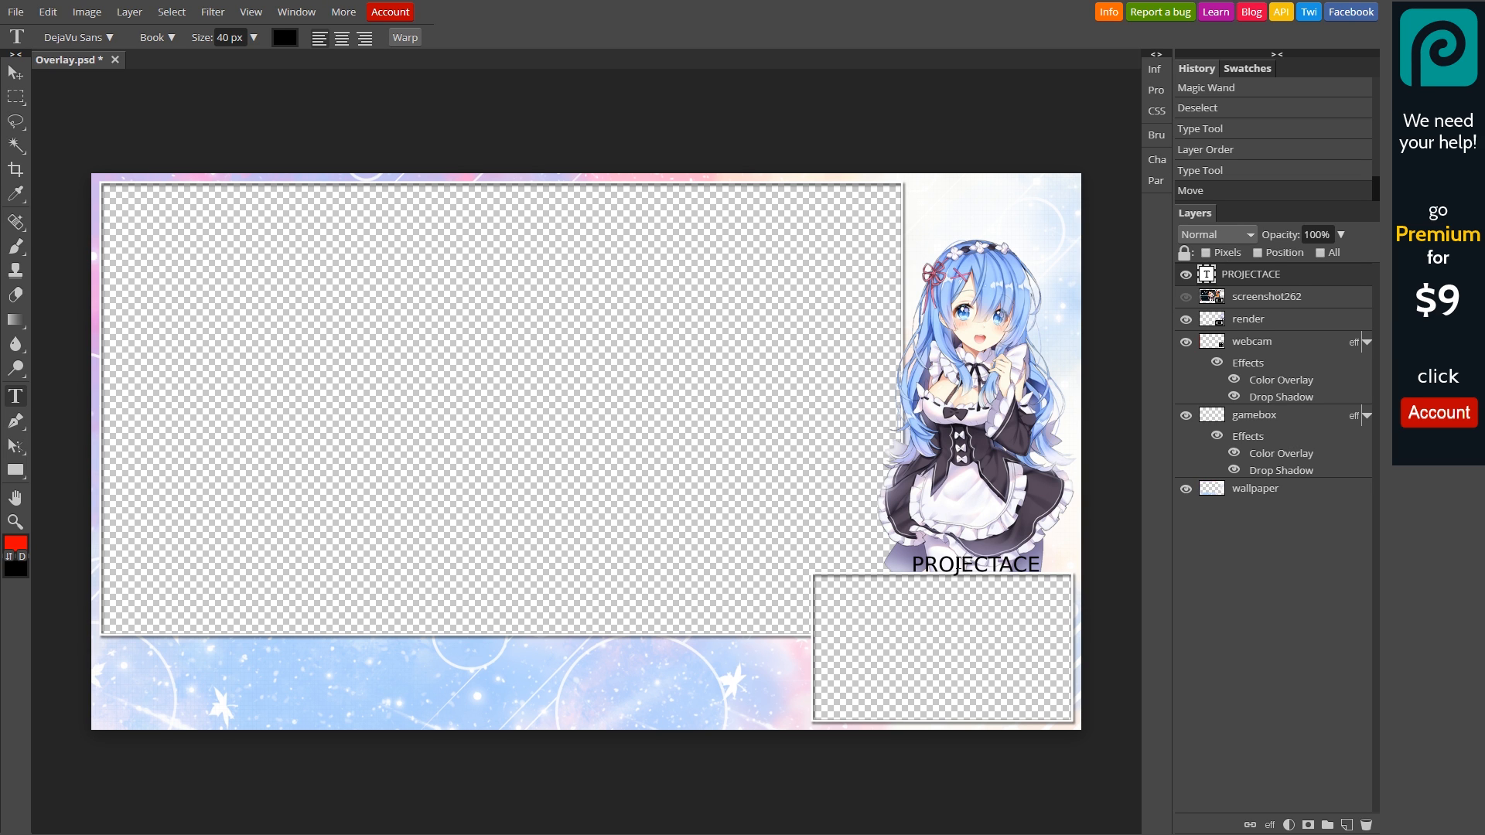
Step: Select the whole PROJECTACE text, search the fonts for "distant" and change its font to Distant Stroke
click(958, 564)
key(ctrl+a)
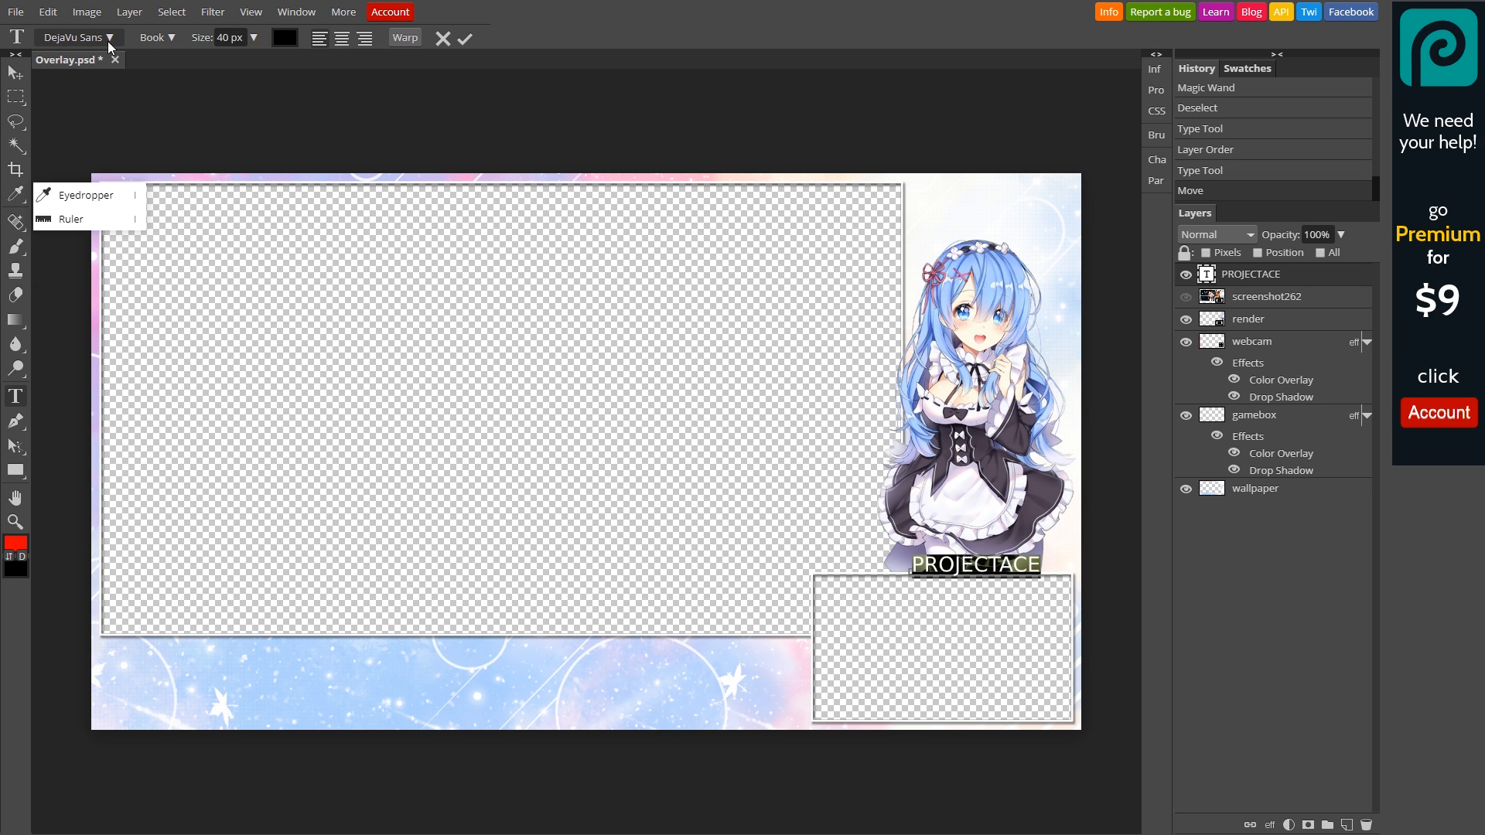
click(109, 39)
drag(263, 249, 262, 446)
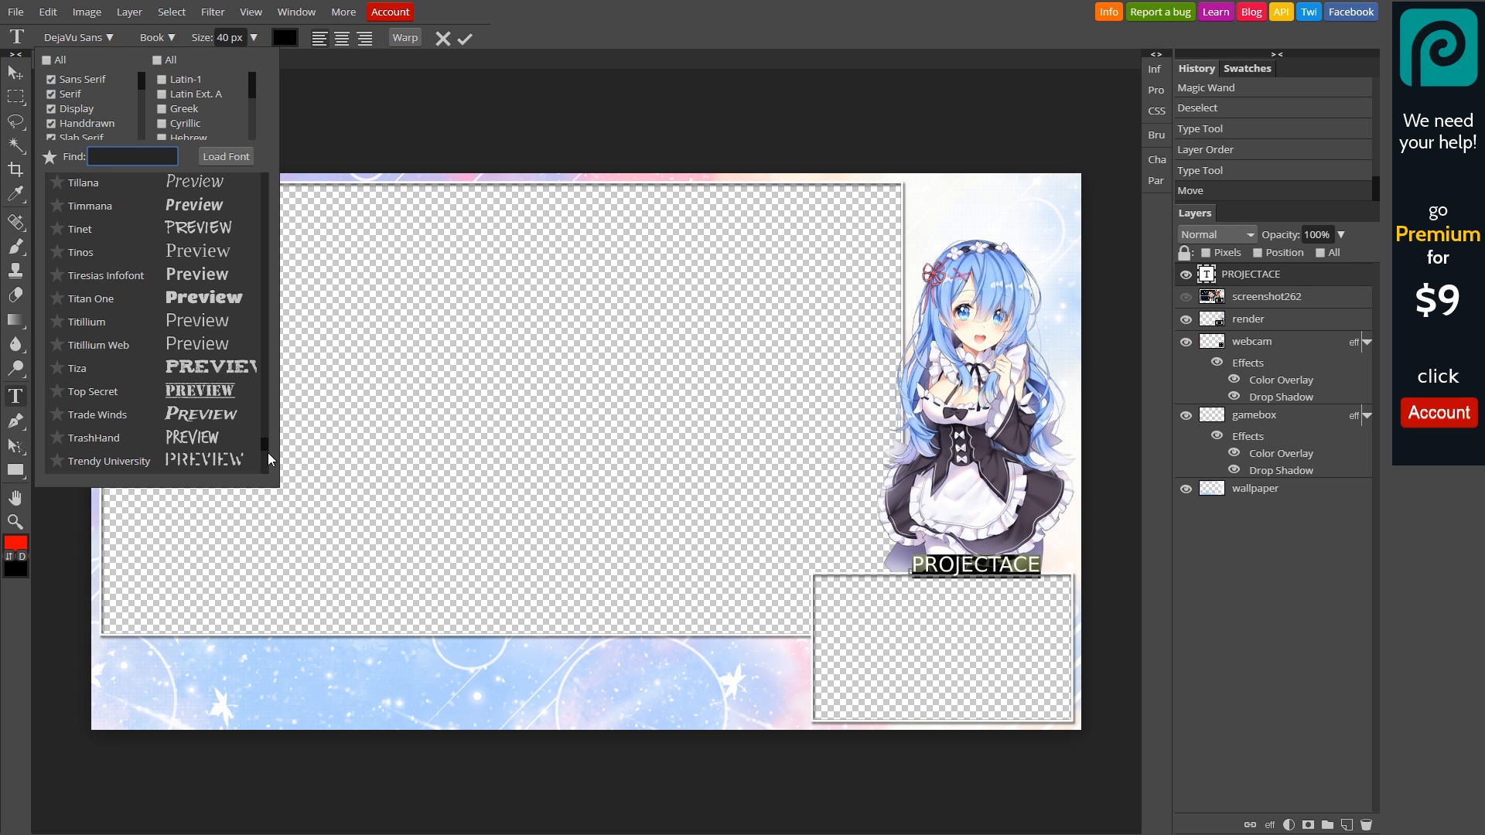
drag(263, 446, 263, 410)
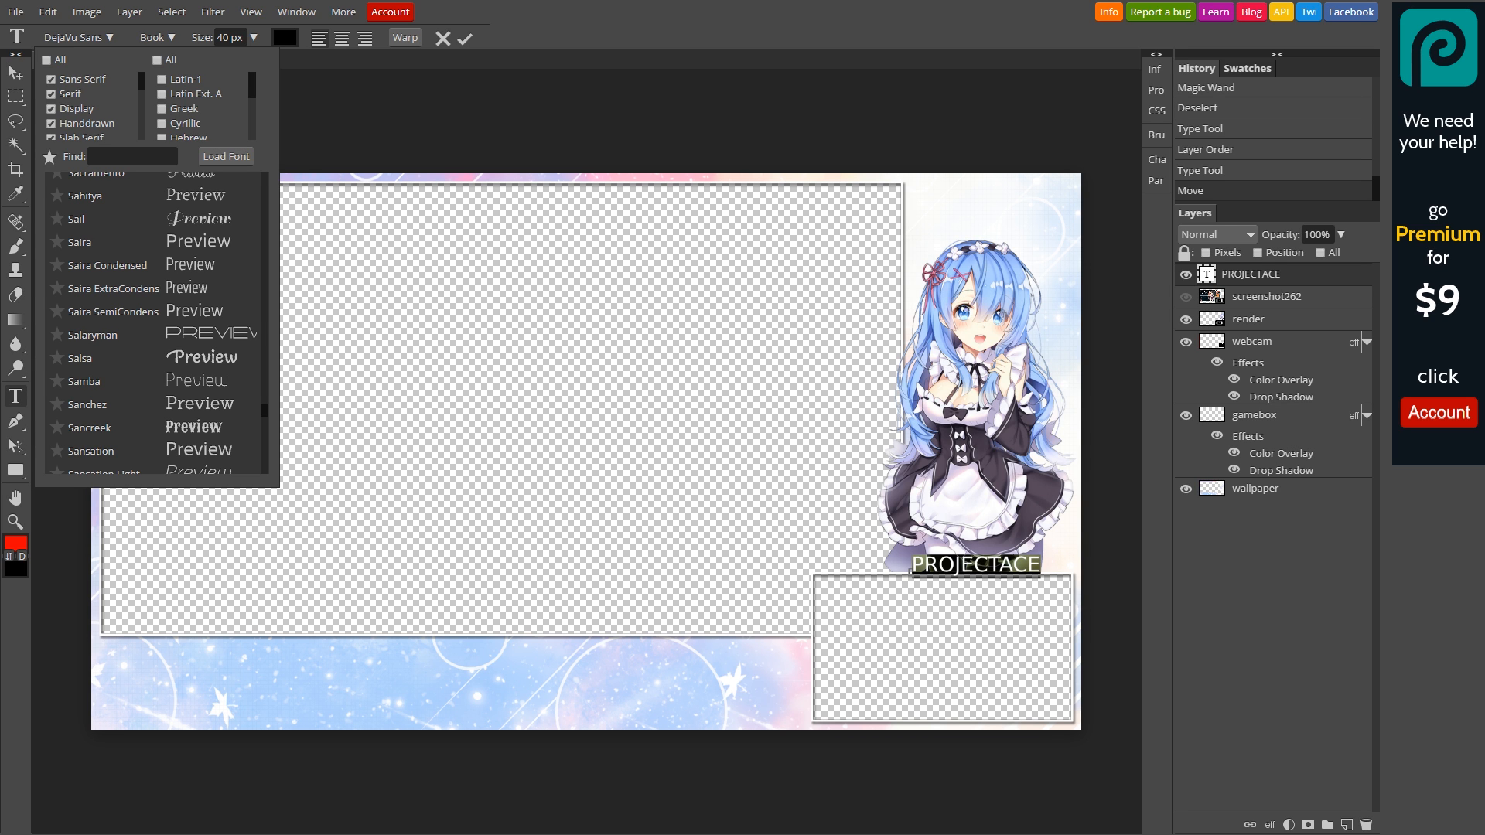
click(75, 37)
click(233, 158)
scroll(398, 313, up, 4)
click(398, 290)
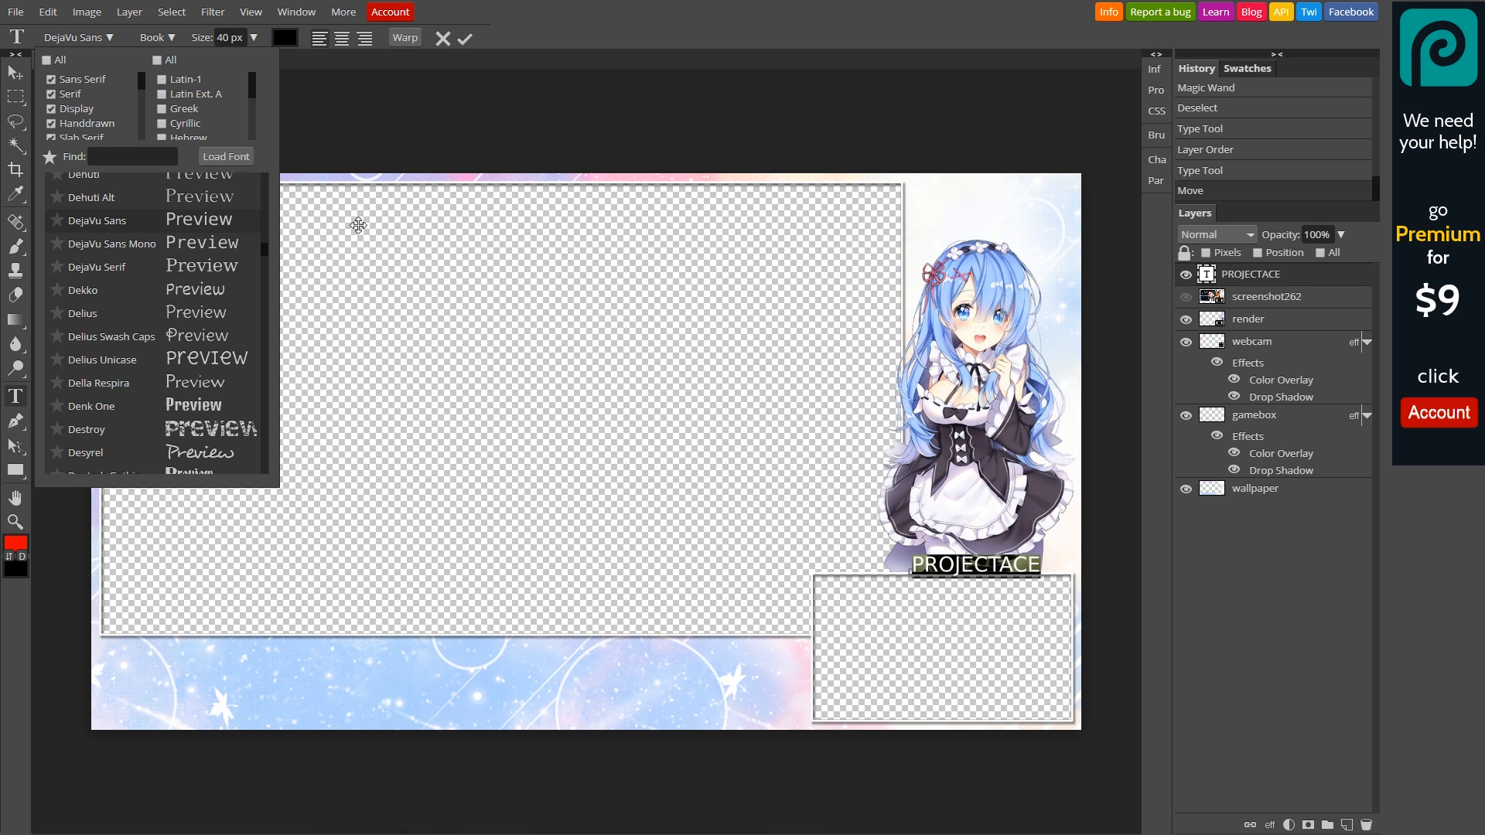
drag(267, 248, 268, 175)
click(167, 158)
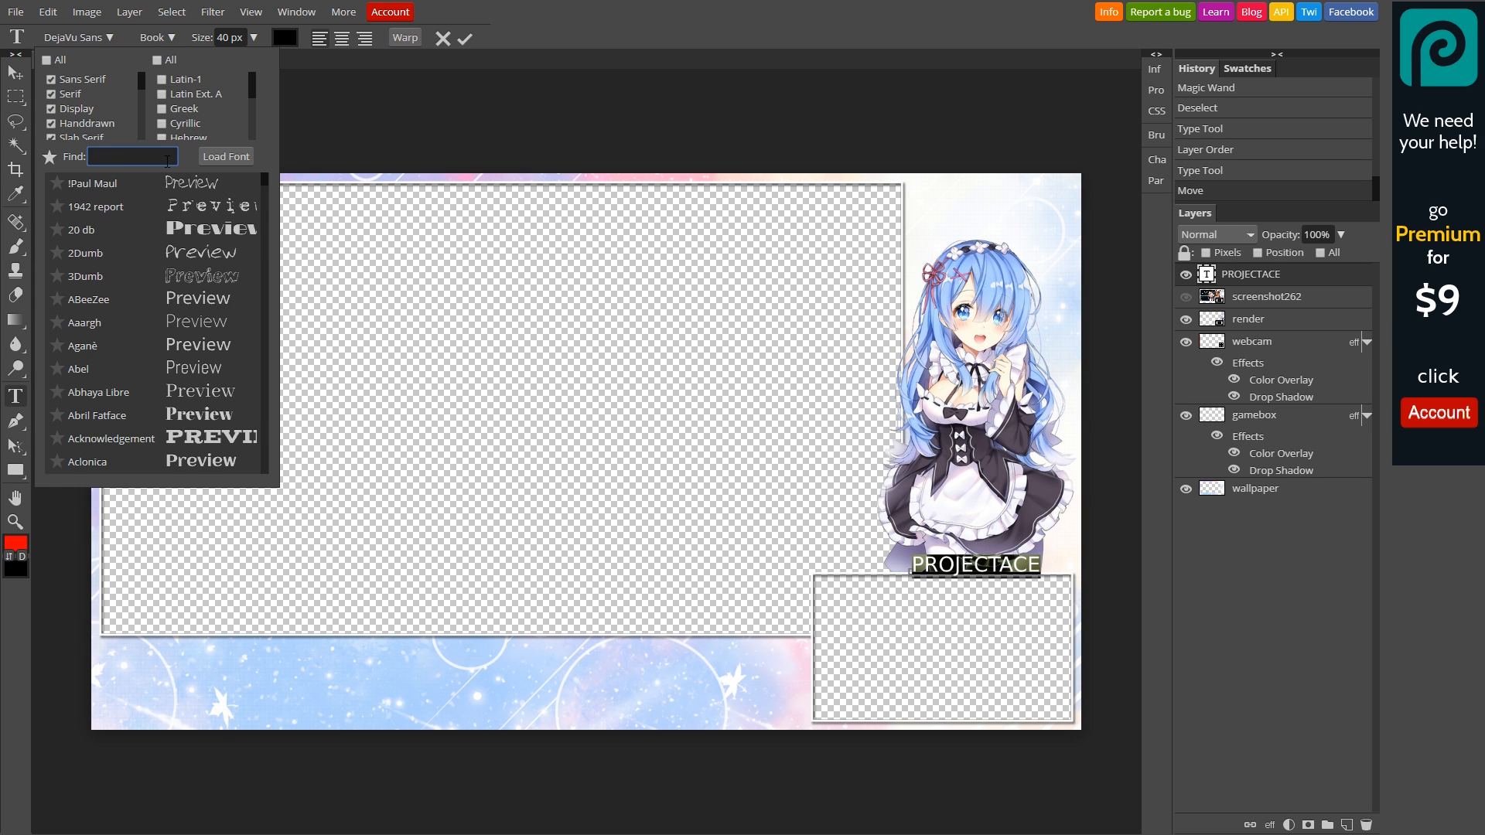
text(distant)
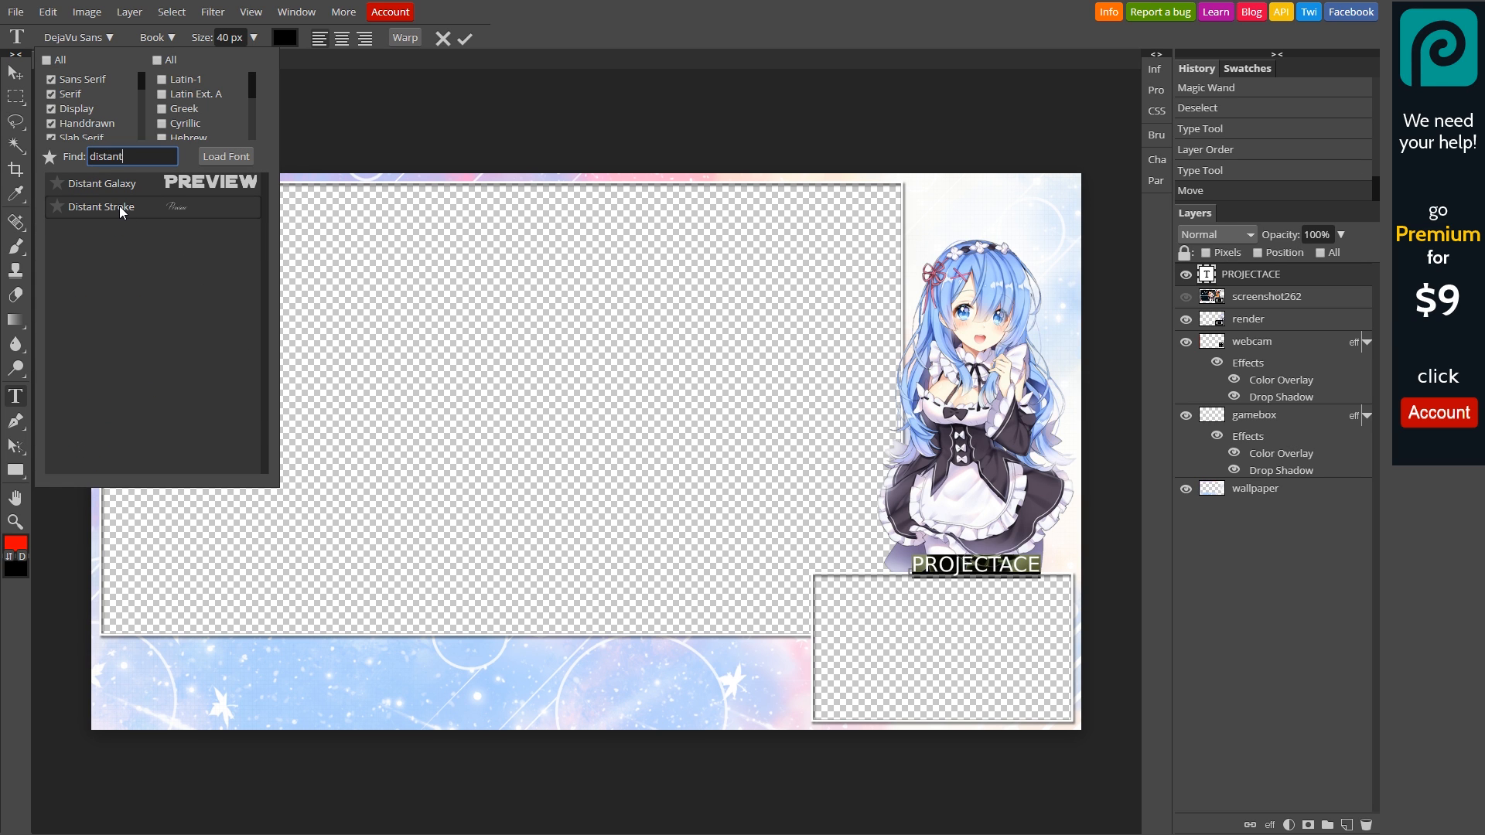
click(119, 206)
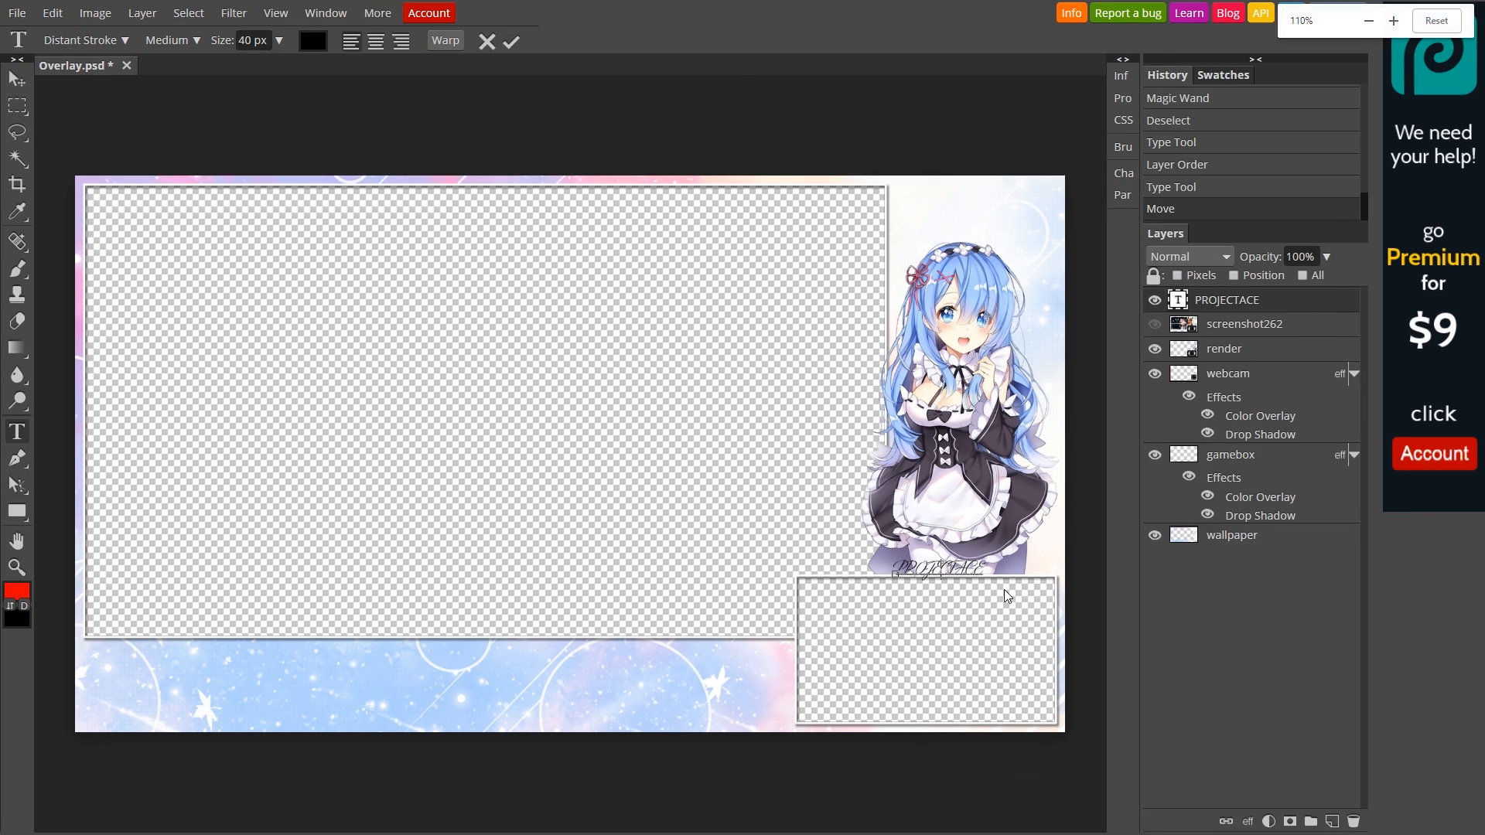
Step: Replace the PROJECTACE text over the character's legs with "Project Ace", without a trailing space
scroll(1004, 589, up, 2)
click(562, 464)
text(Pro)
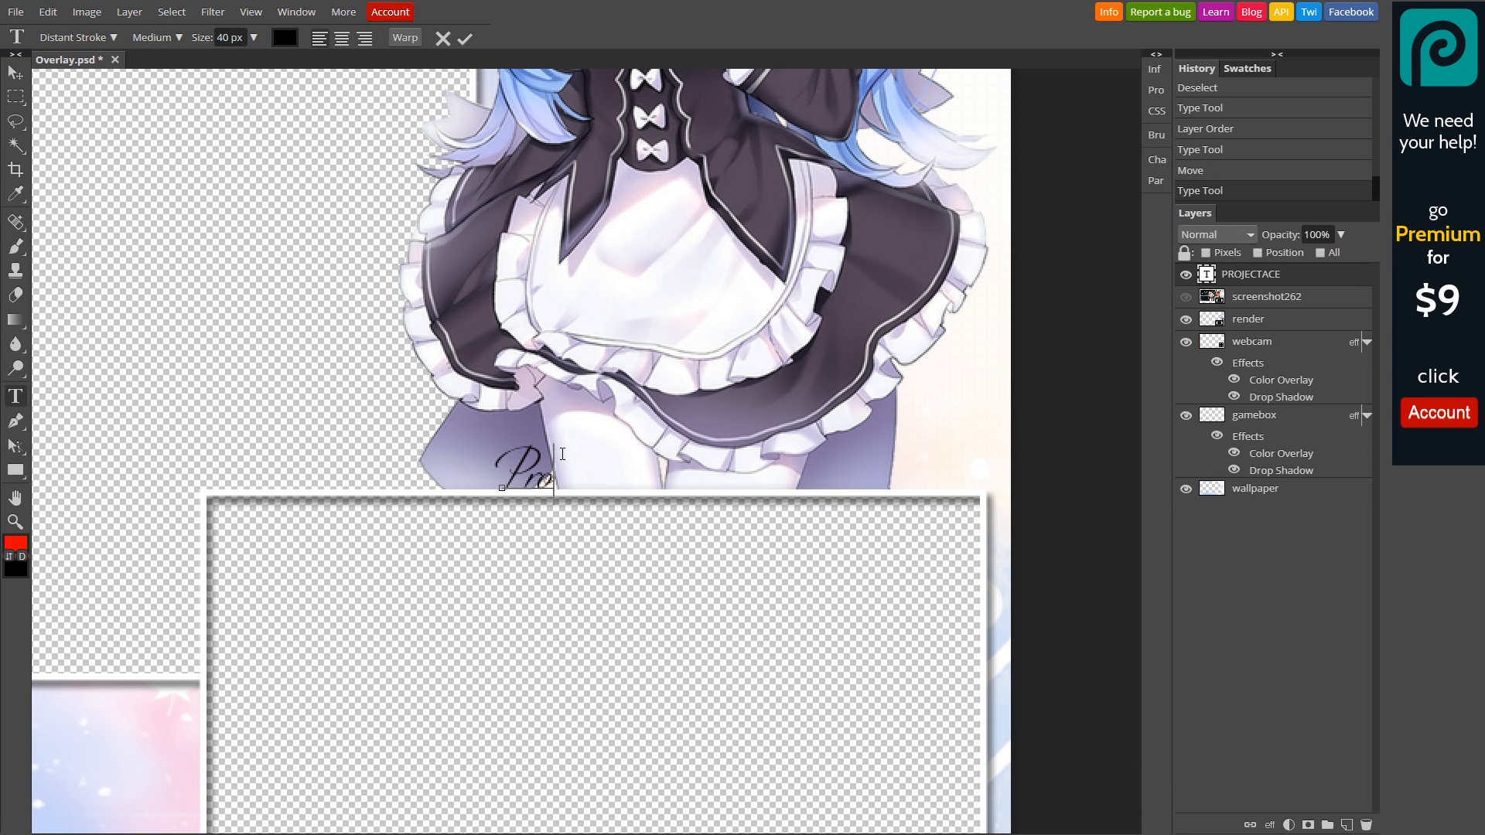
text(ject Ace)
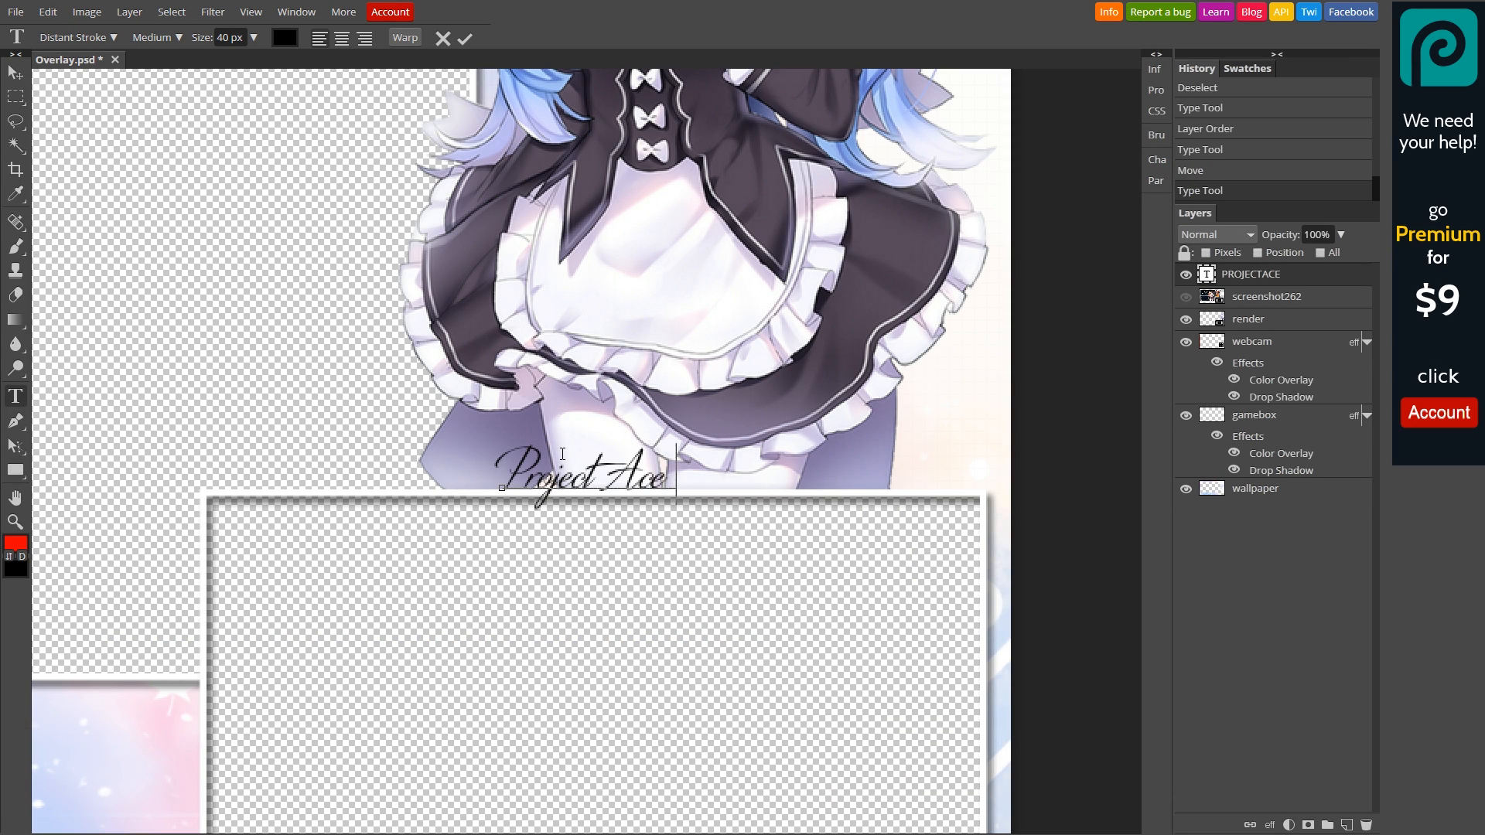
key(BackSpace)
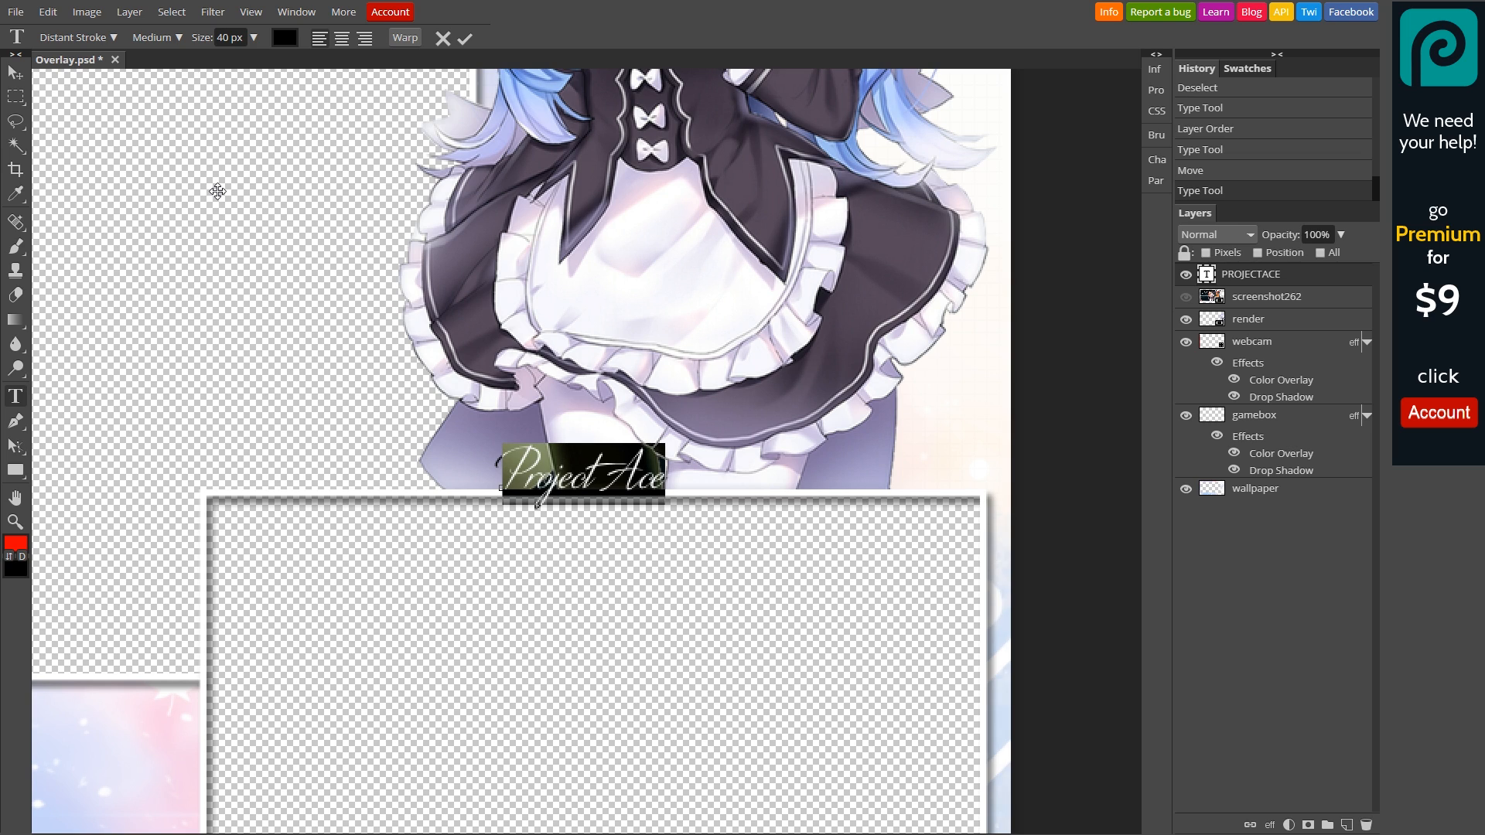
Step: Set the Project Ace text's font size to 100 px and shift it slightly left above the webcam frame
click(234, 37)
key(ctrl+a)
text(100)
key(Return)
key(BackSpace)
key(ctrl+z)
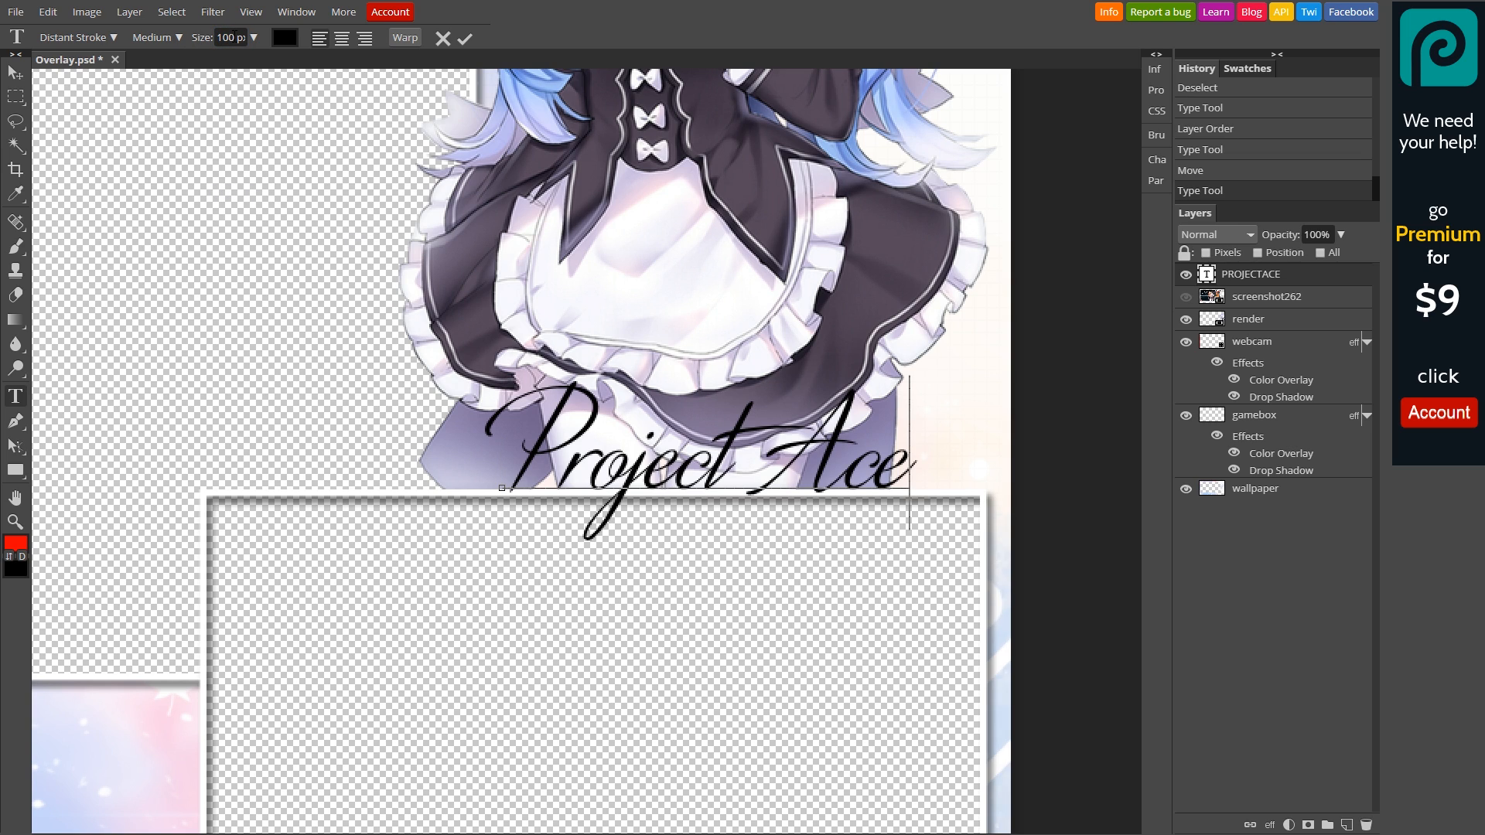
click(464, 38)
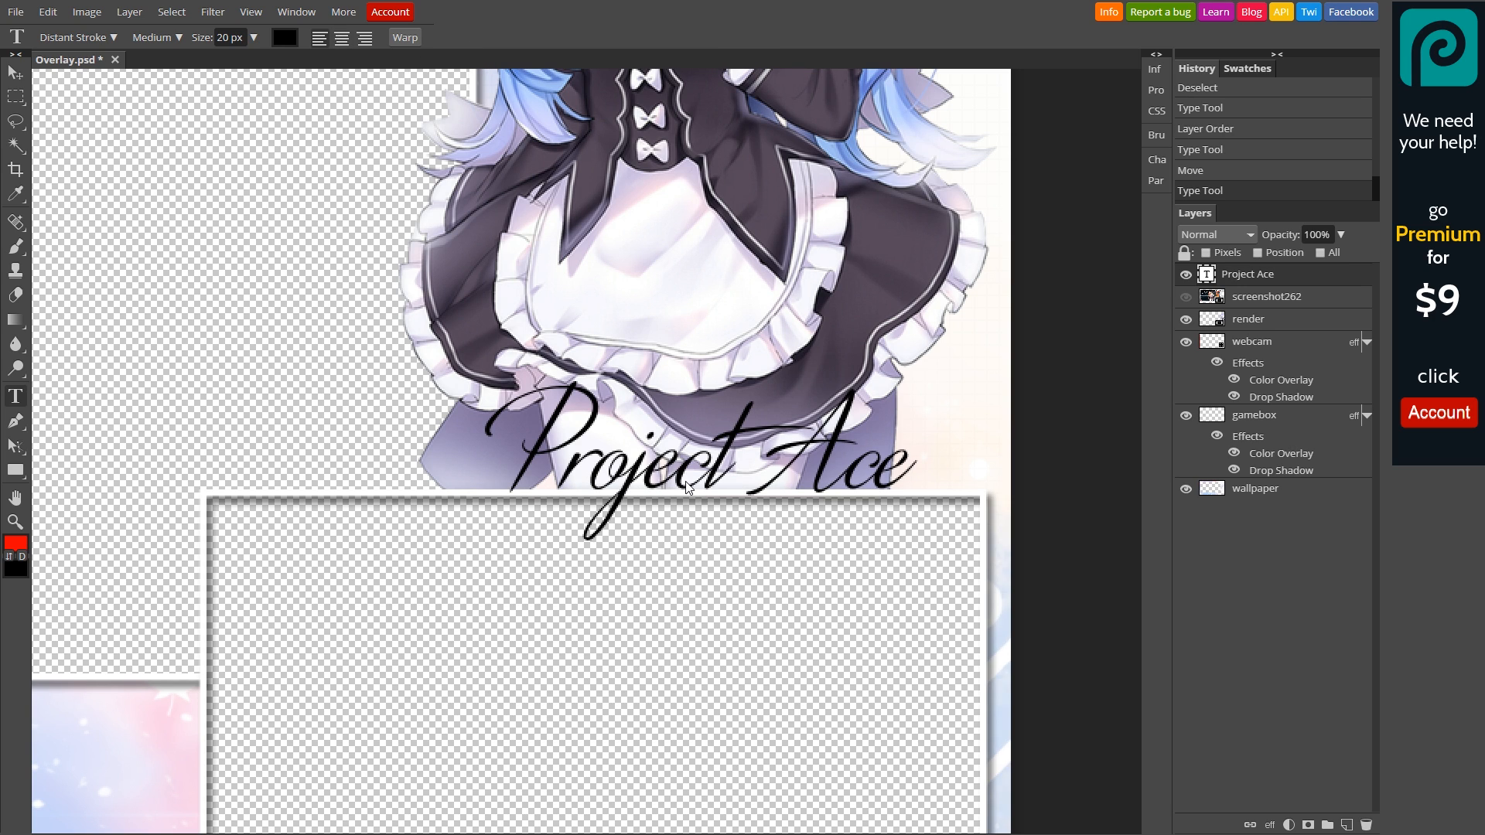
mouse_move(684, 468)
mouse_down()
mouse_move(551, 475)
mouse_move(660, 466)
mouse_up()
drag(660, 466, 488, 391)
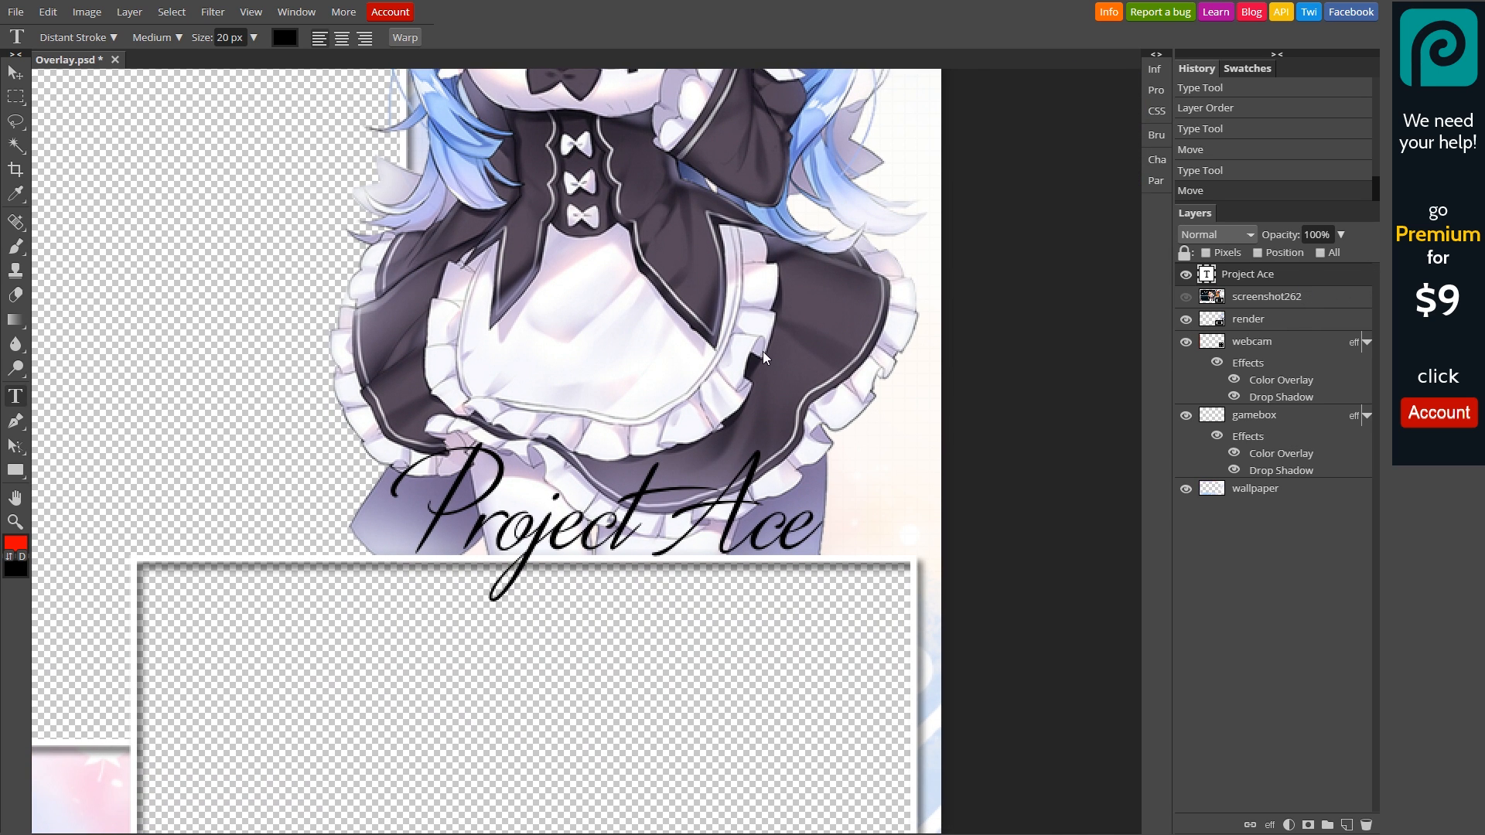
Step: Open the Project Ace layer's blending options and add a Color Overlay effect to it
right_click(1244, 277)
click(1223, 278)
right_click(1259, 275)
click(1269, 286)
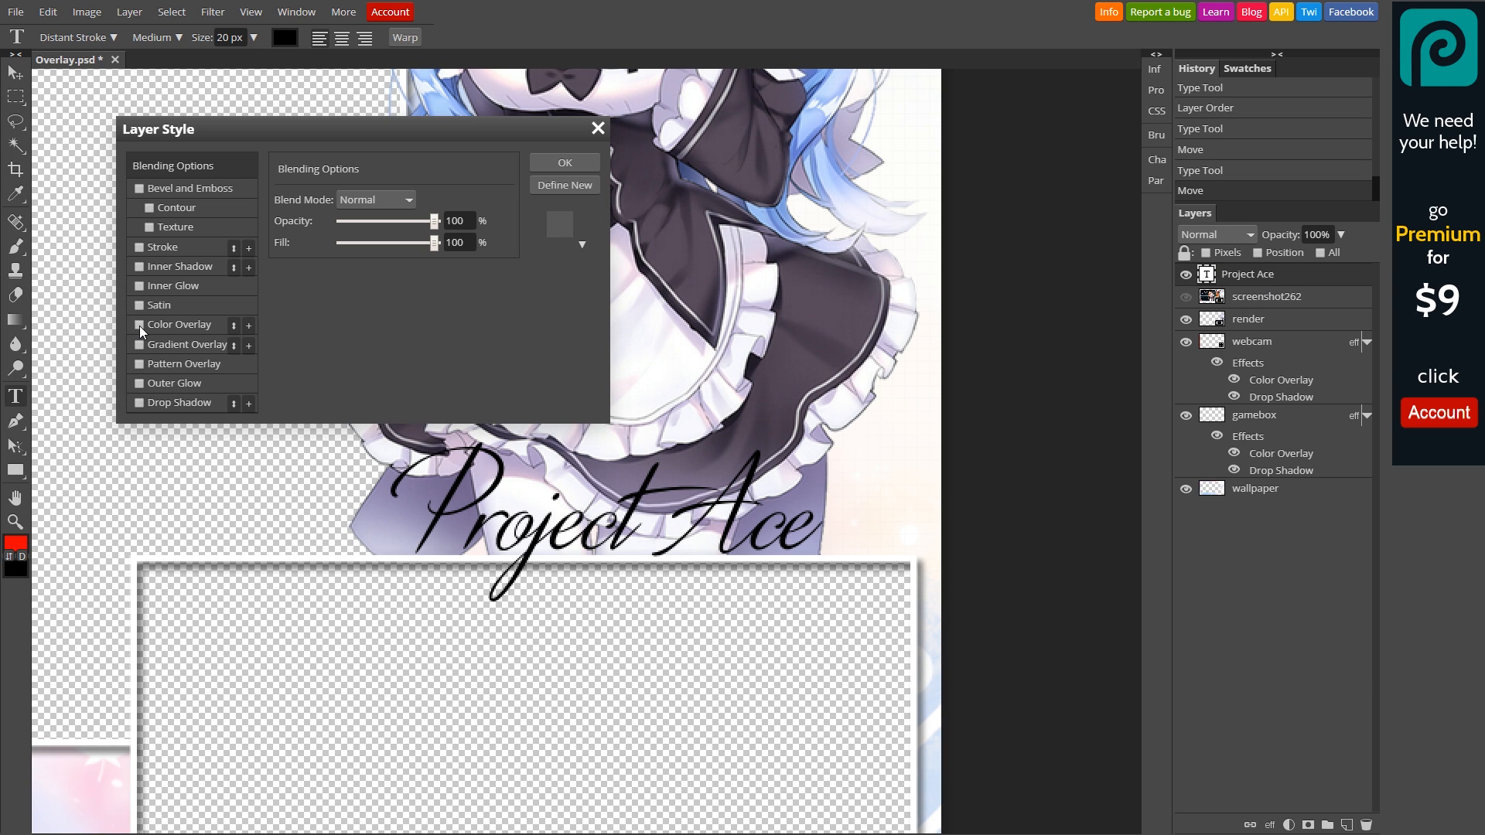
drag(305, 143, 1105, 211)
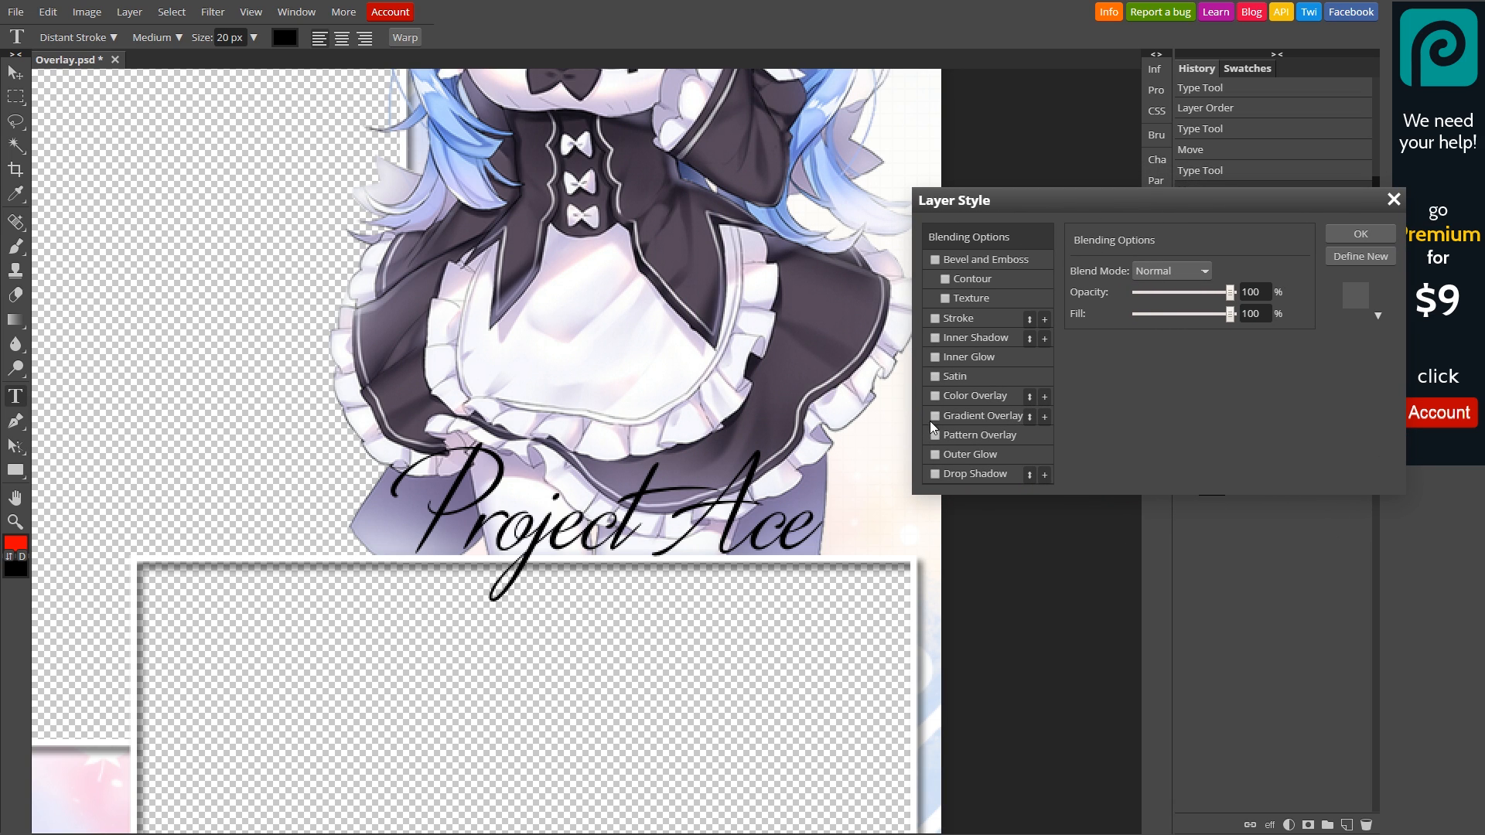
click(936, 397)
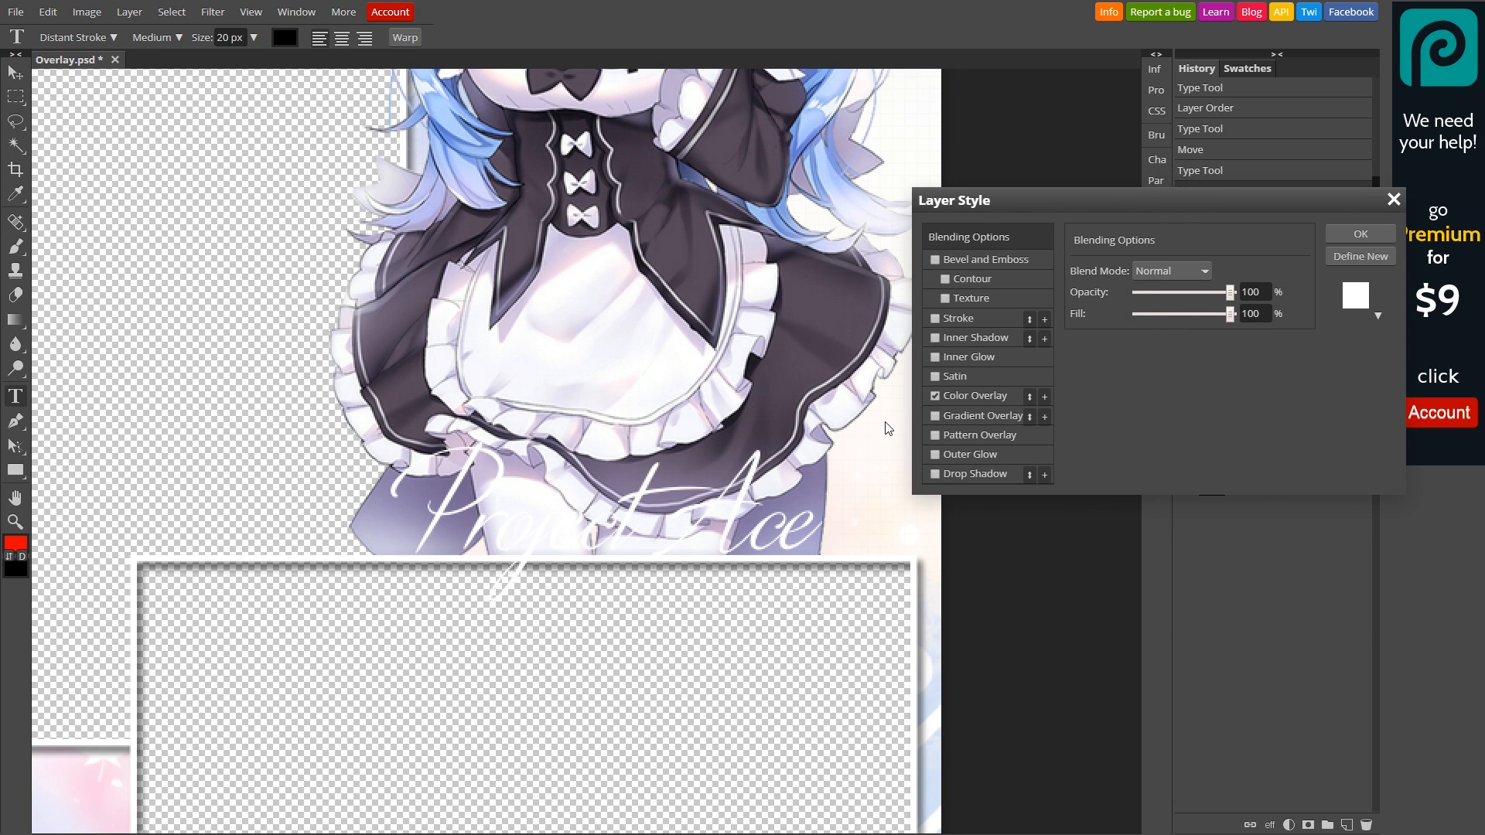
click(967, 396)
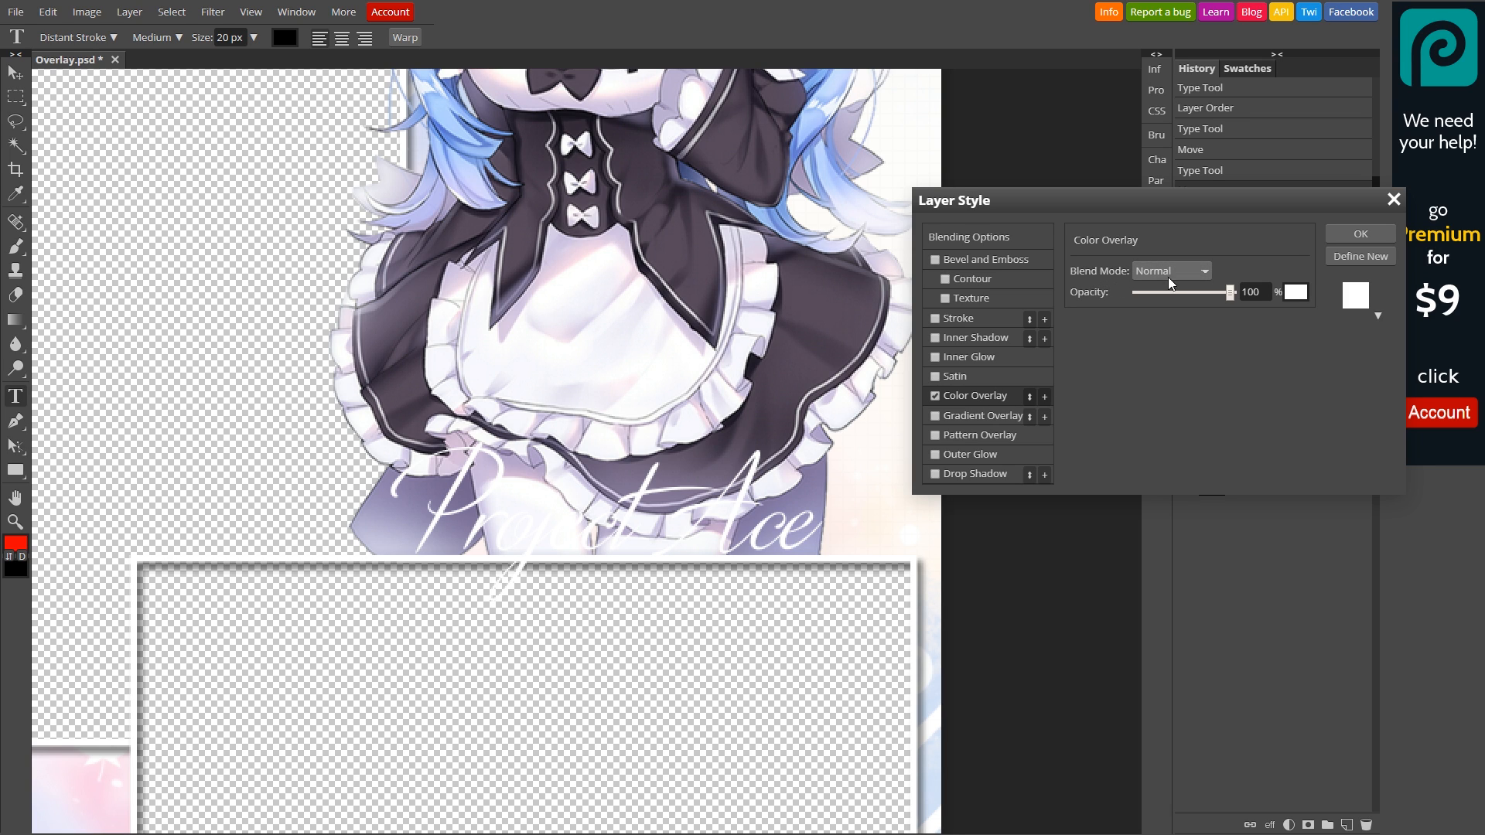
Step: Try the dress's dark purple 4a3e50 and the hair's light blue adc6fd as the text's Color Overlay colour
click(1297, 298)
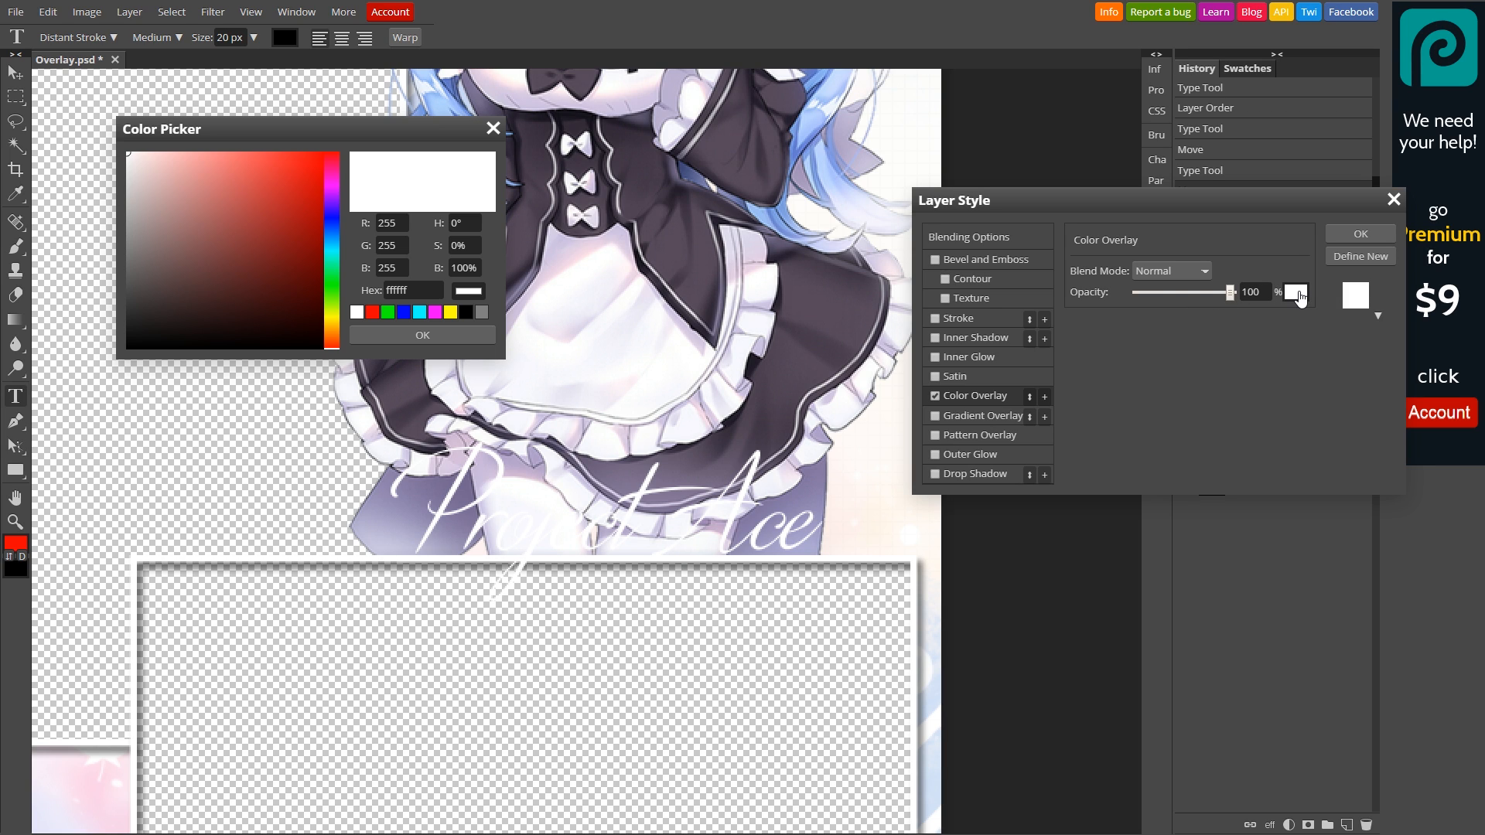
click(495, 127)
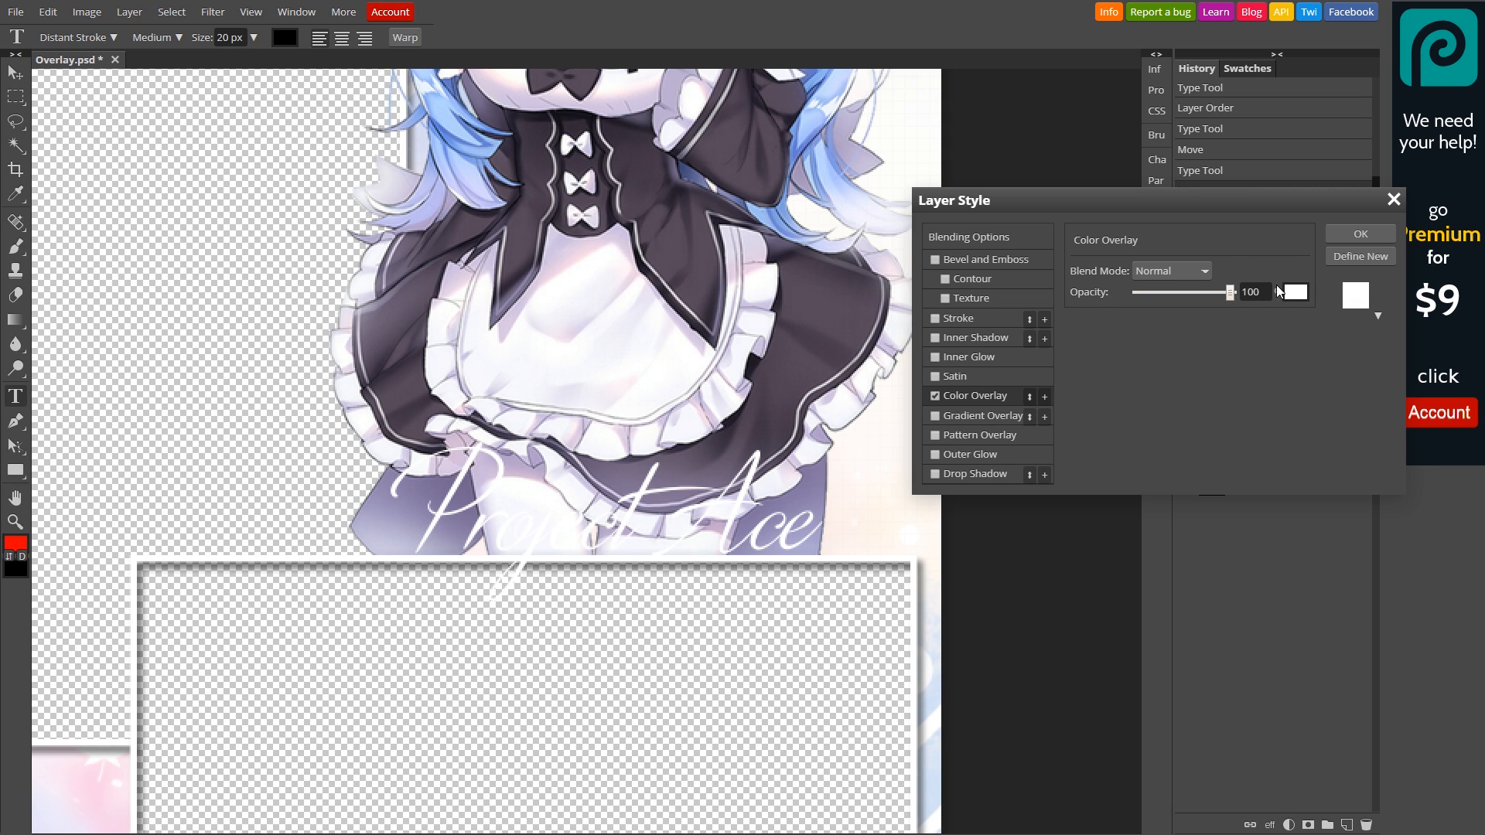
click(1294, 294)
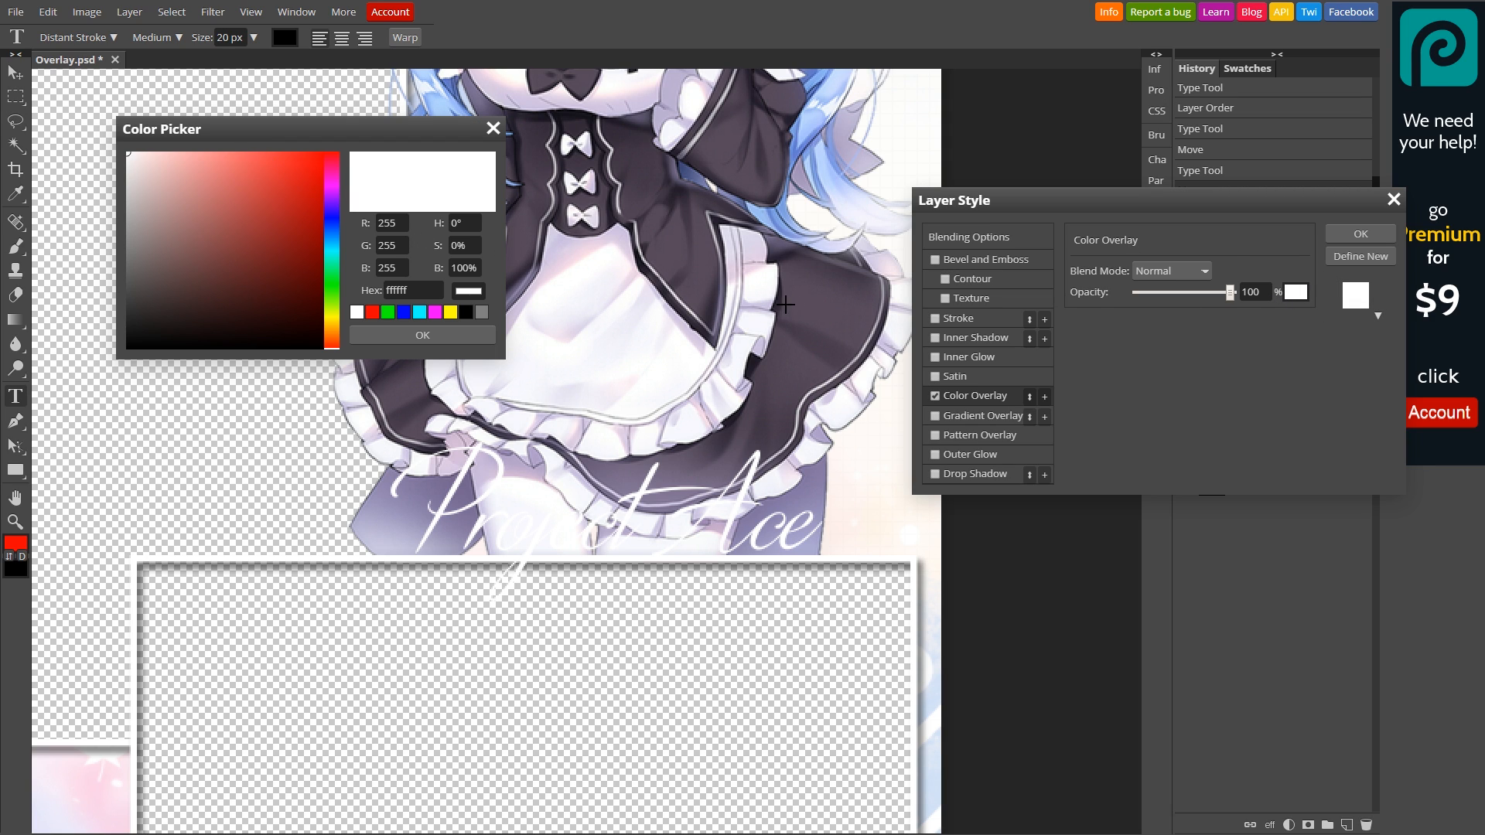
click(806, 329)
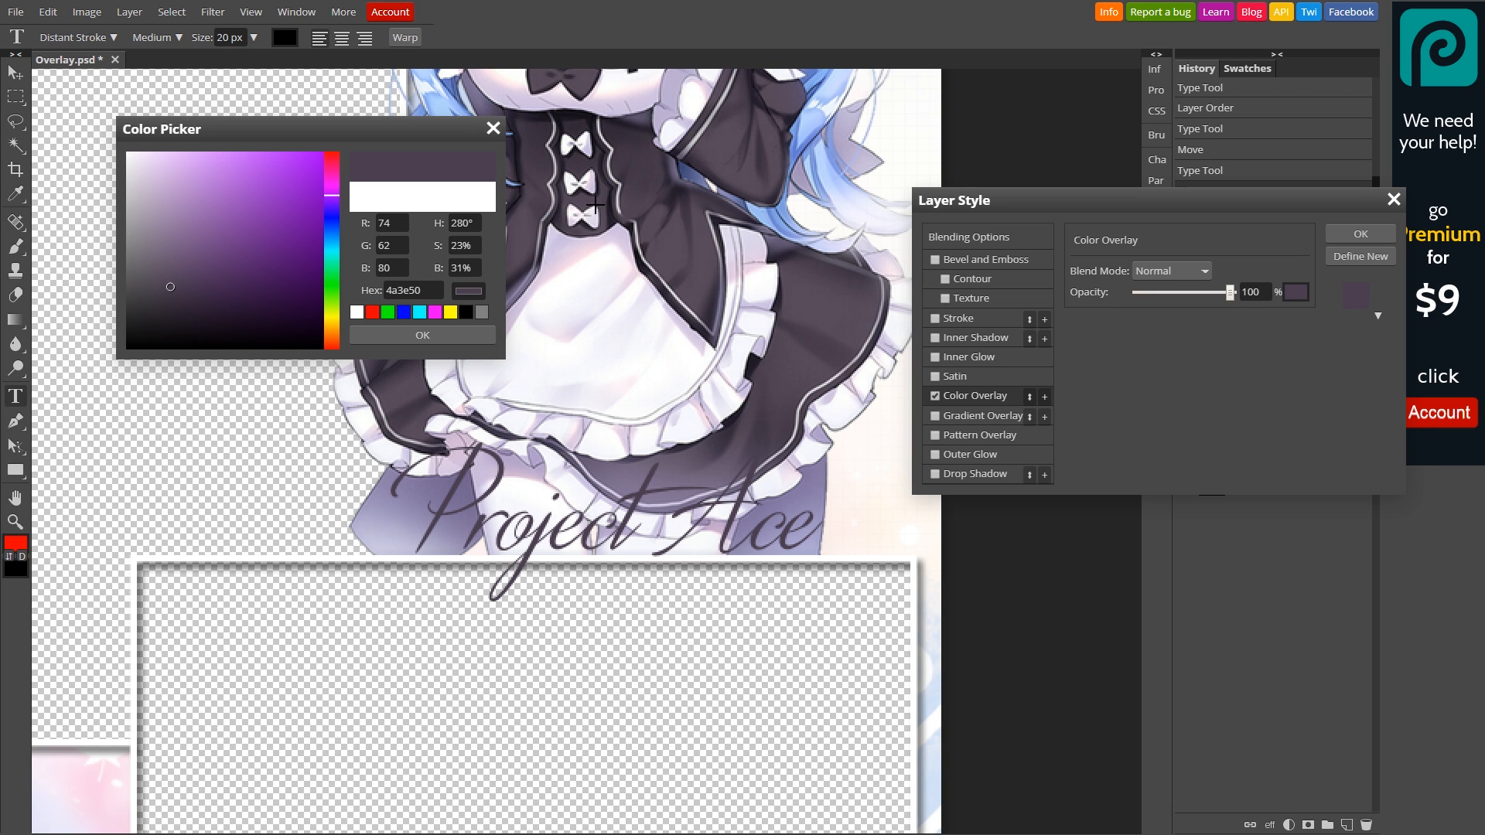
click(808, 125)
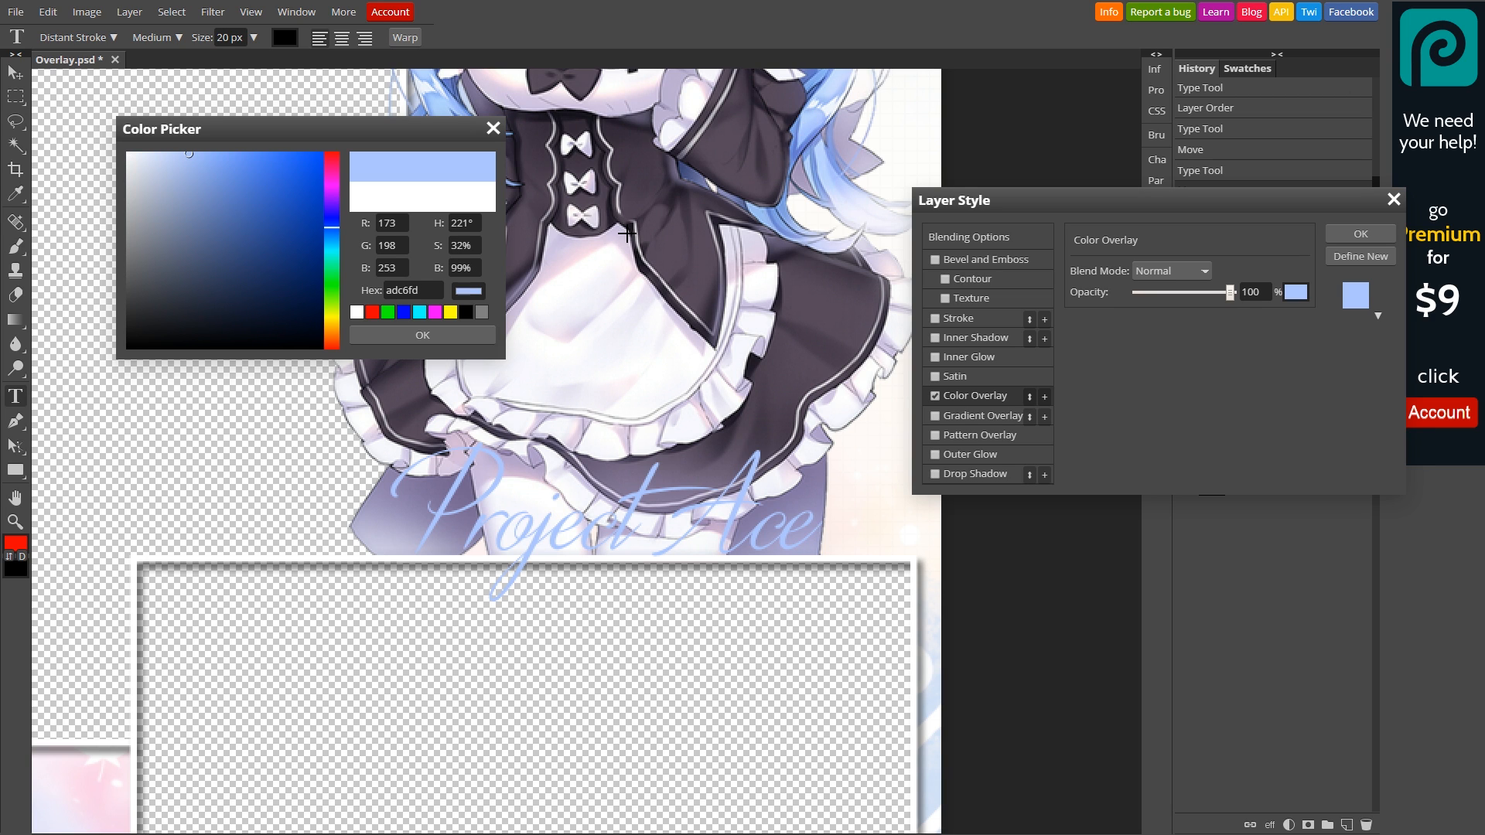
Step: Set the Project Ace text's Color Overlay colour to the near-white f8f7ff and accept it
click(330, 236)
mouse_move(328, 235)
mouse_down()
mouse_move(329, 252)
mouse_move(261, 141)
mouse_move(177, 150)
mouse_up()
click(334, 286)
drag(337, 291, 334, 307)
mouse_move(258, 266)
mouse_down()
mouse_move(249, 222)
mouse_move(248, 245)
mouse_move(313, 283)
mouse_move(130, 190)
mouse_move(146, 195)
mouse_up()
mouse_move(331, 254)
mouse_down()
mouse_move(320, 190)
mouse_move(328, 213)
mouse_up()
click(133, 153)
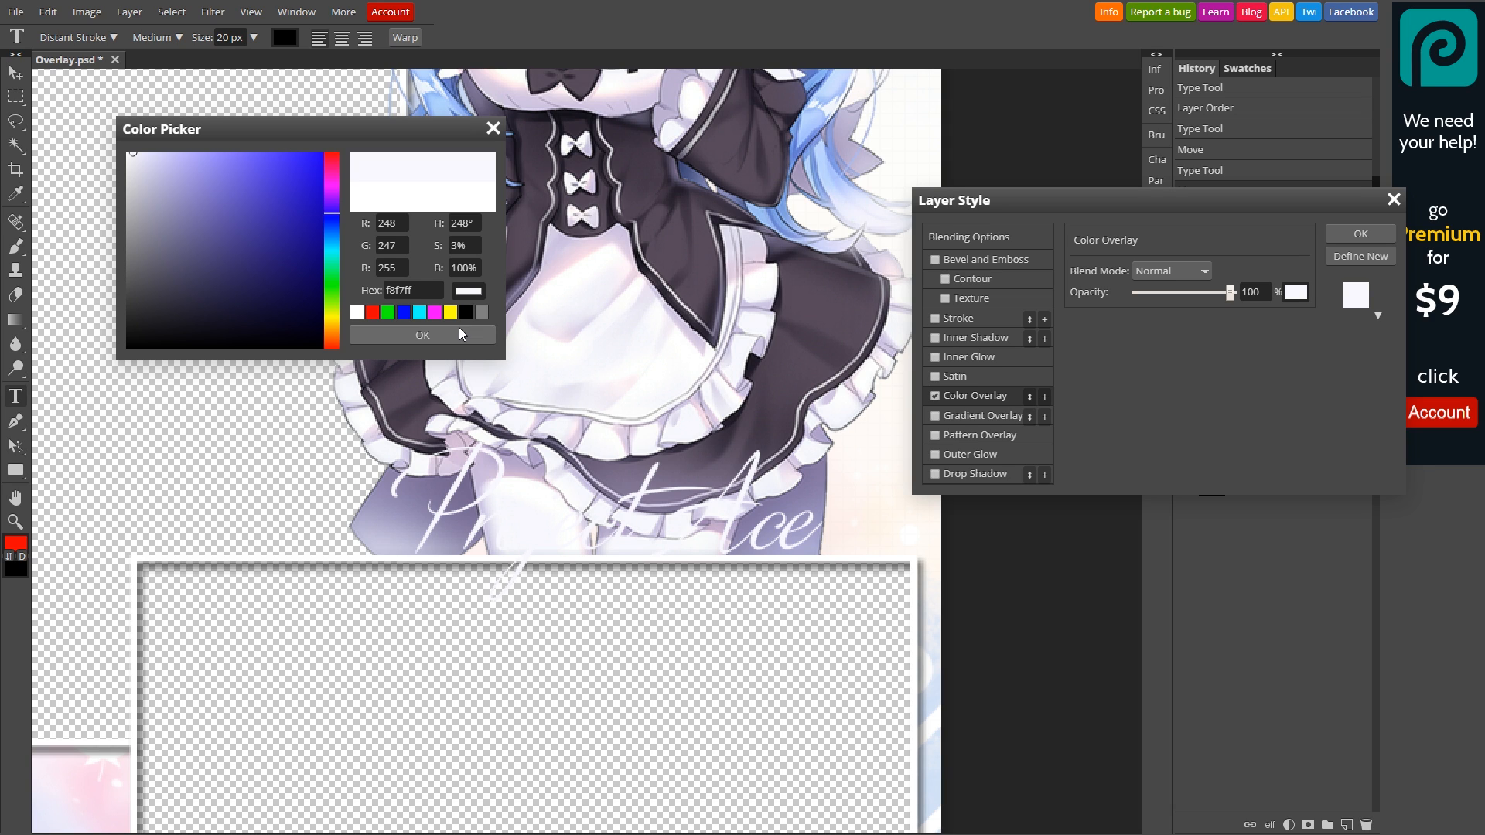
click(458, 334)
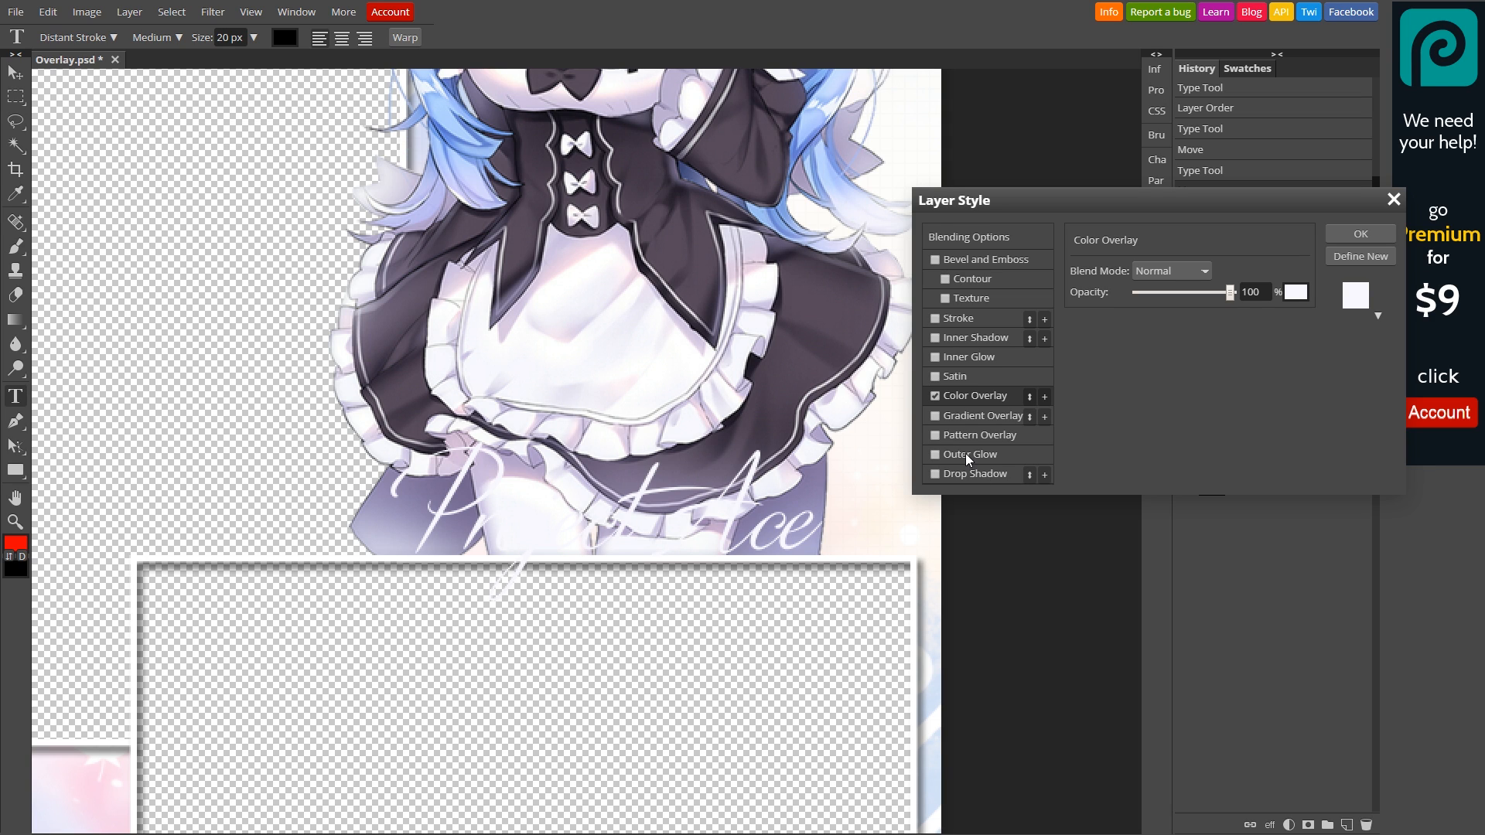
Step: Add a Drop Shadow with 75% opacity to the Project Ace text and apply the layer style
click(937, 474)
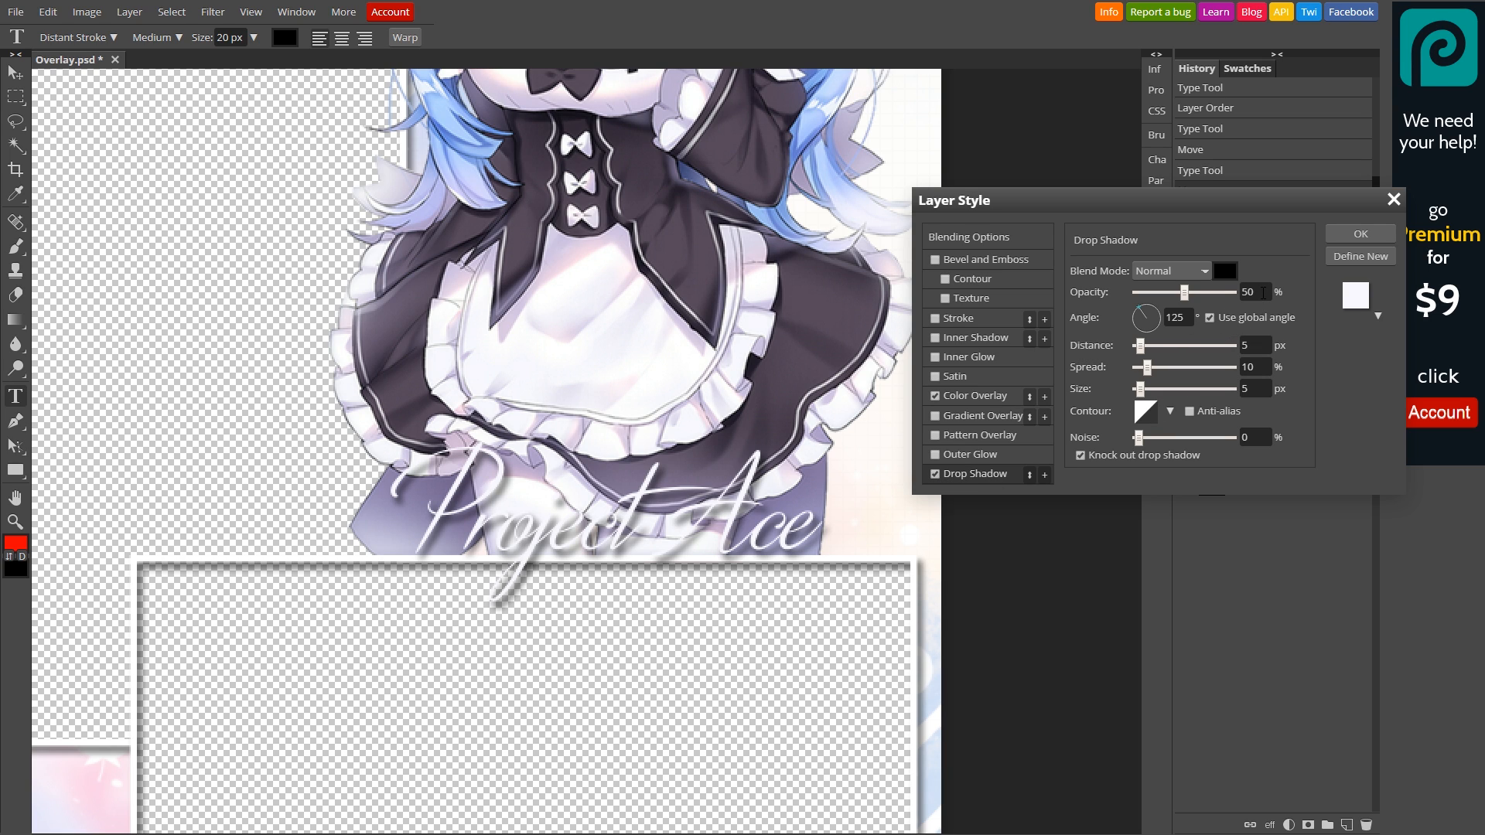
click(1262, 292)
text(75)
key(Return)
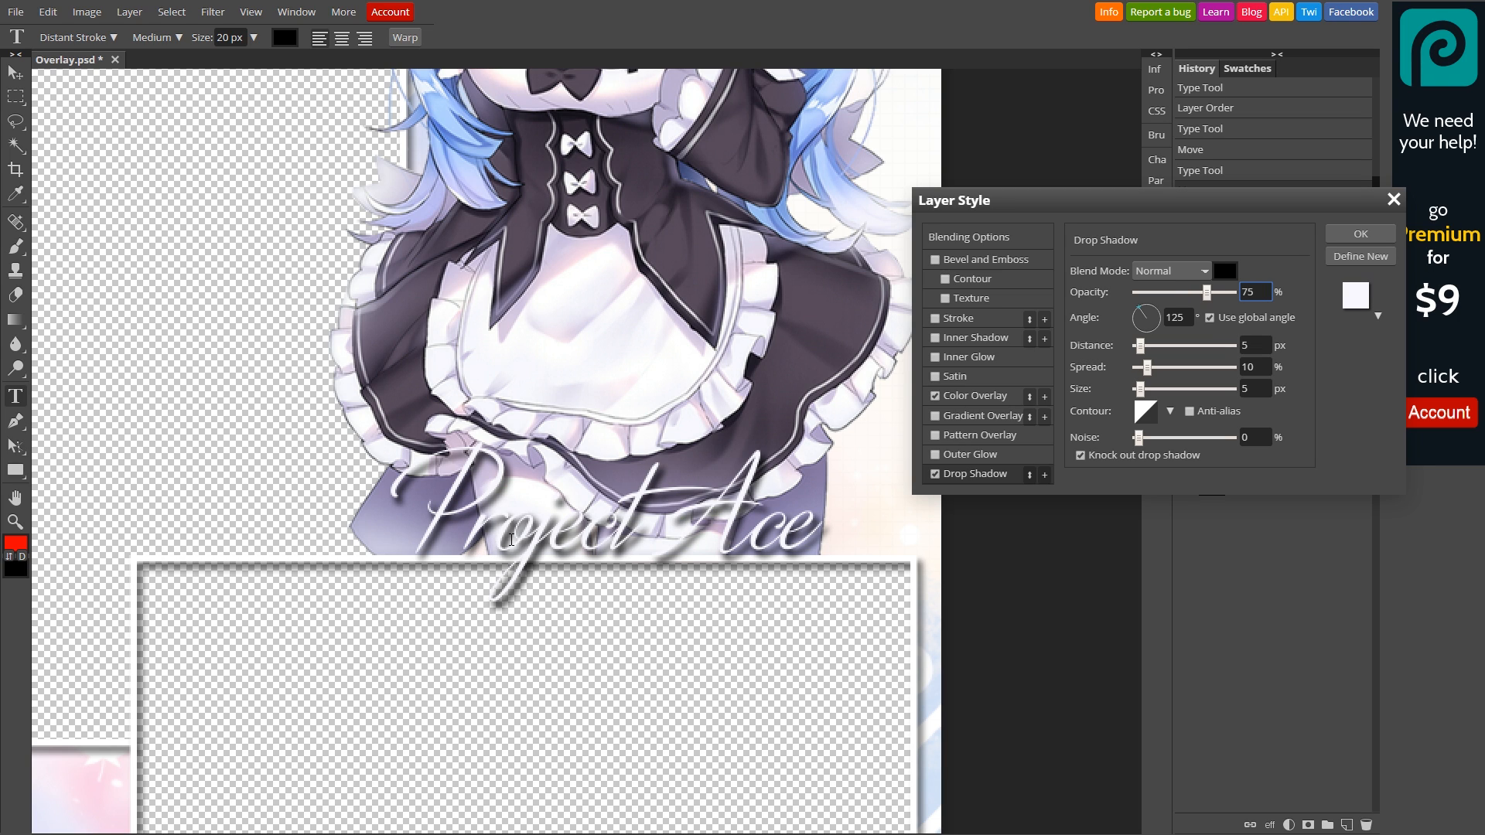
click(1350, 234)
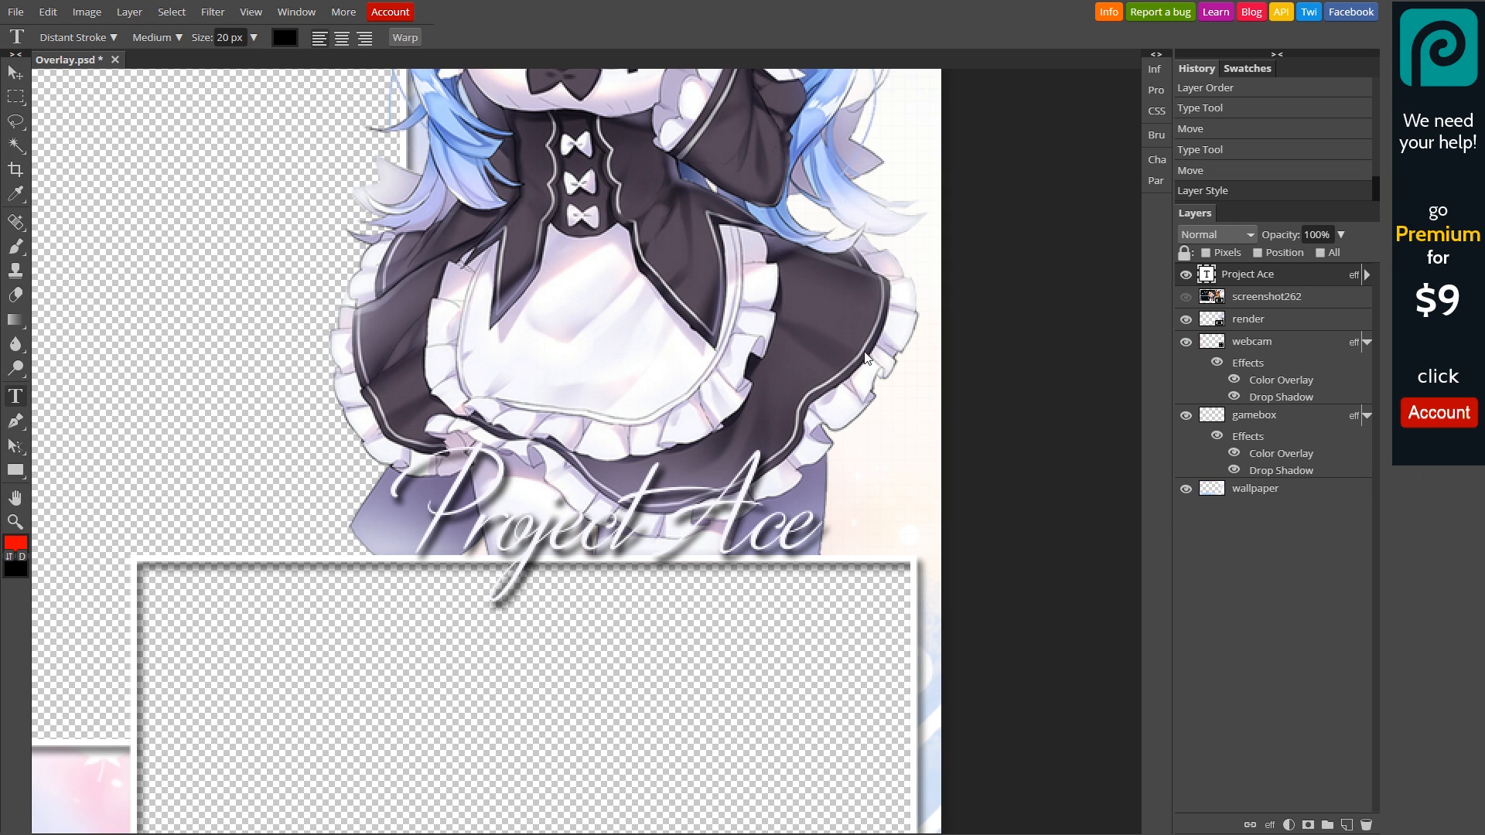
key(ctrl+0)
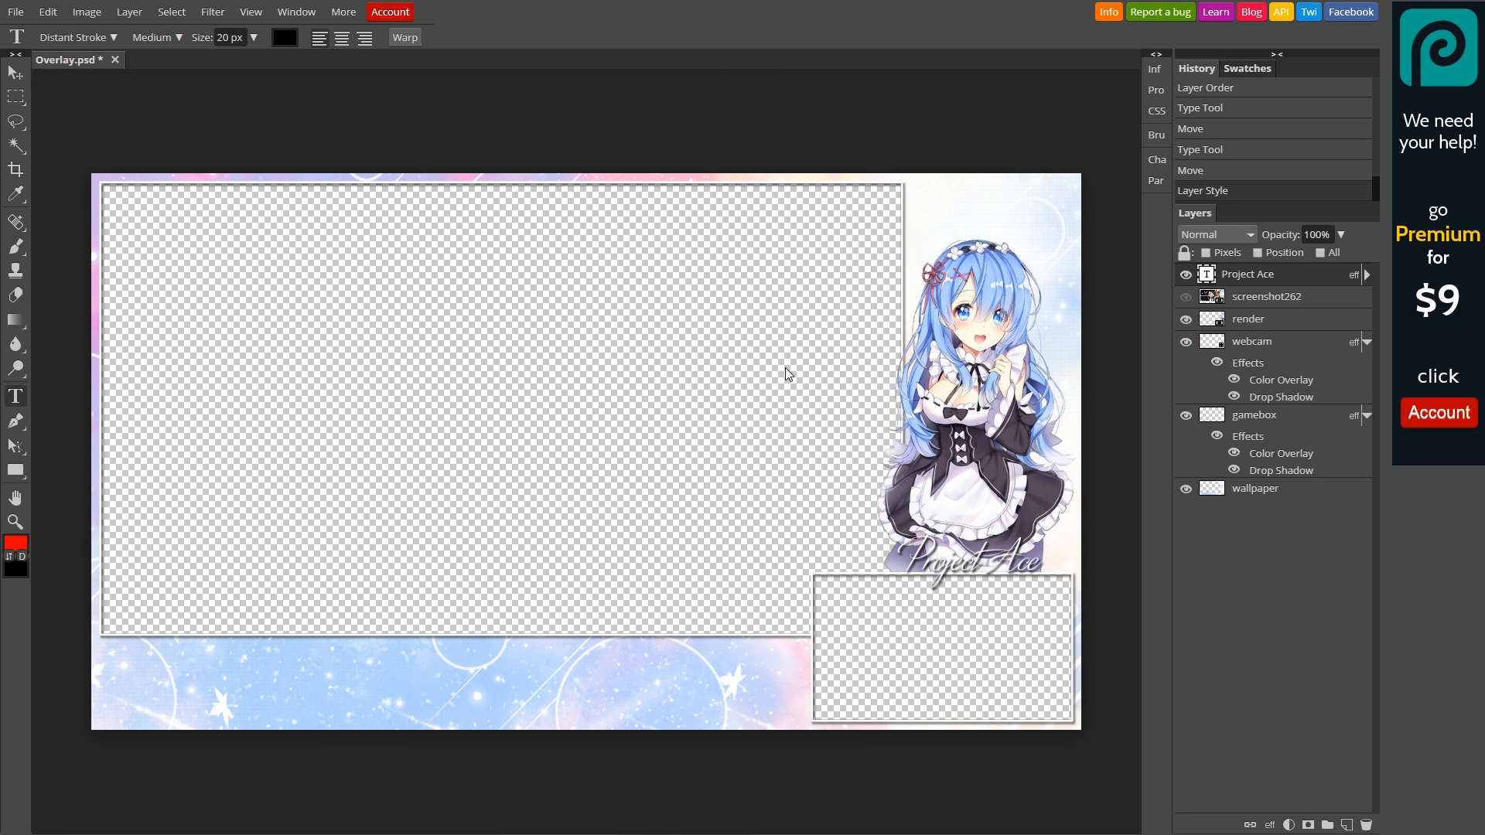
right_click(1270, 286)
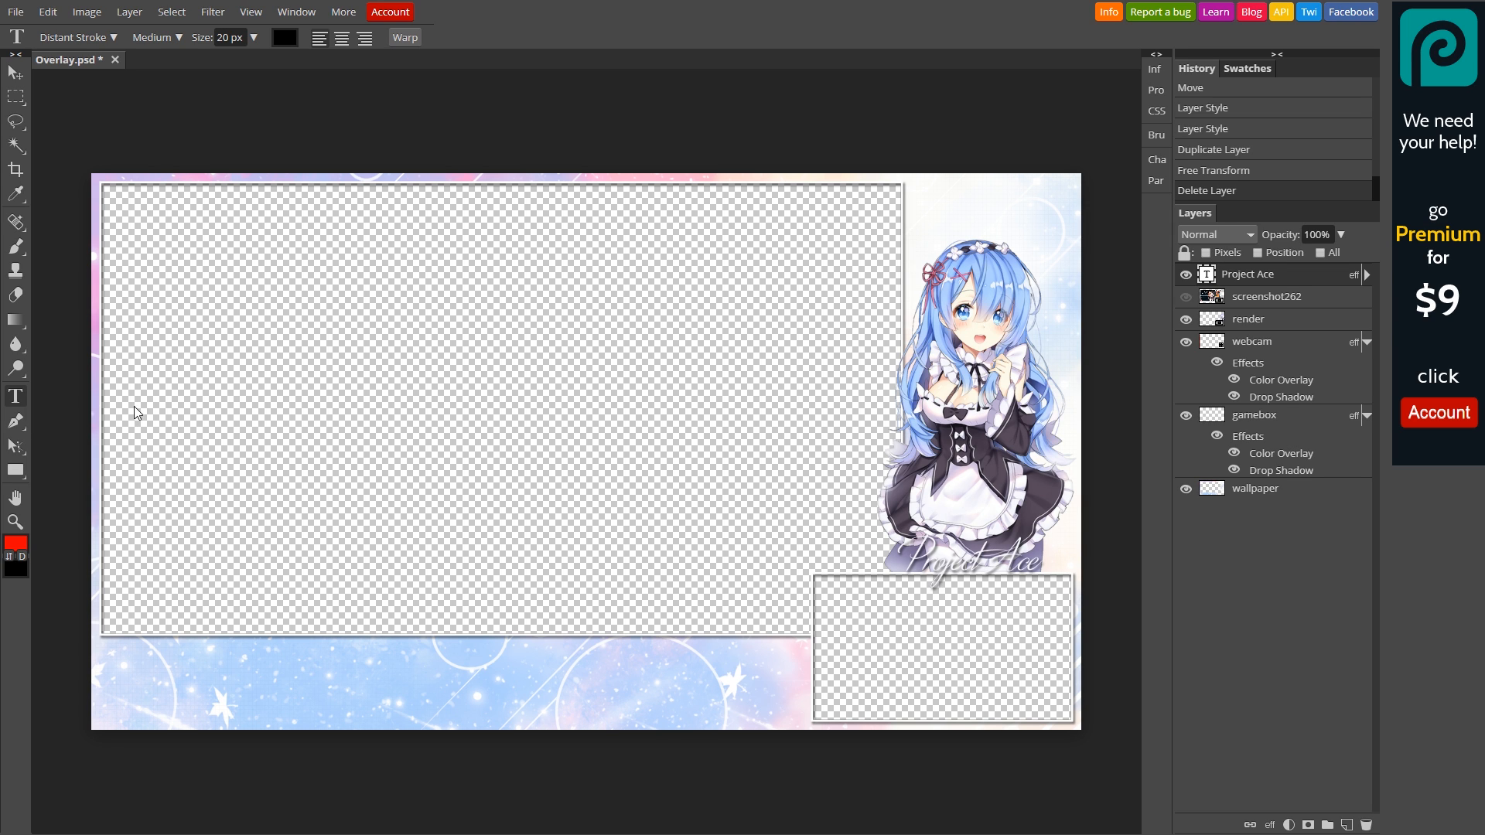
right_click(16, 194)
click(15, 11)
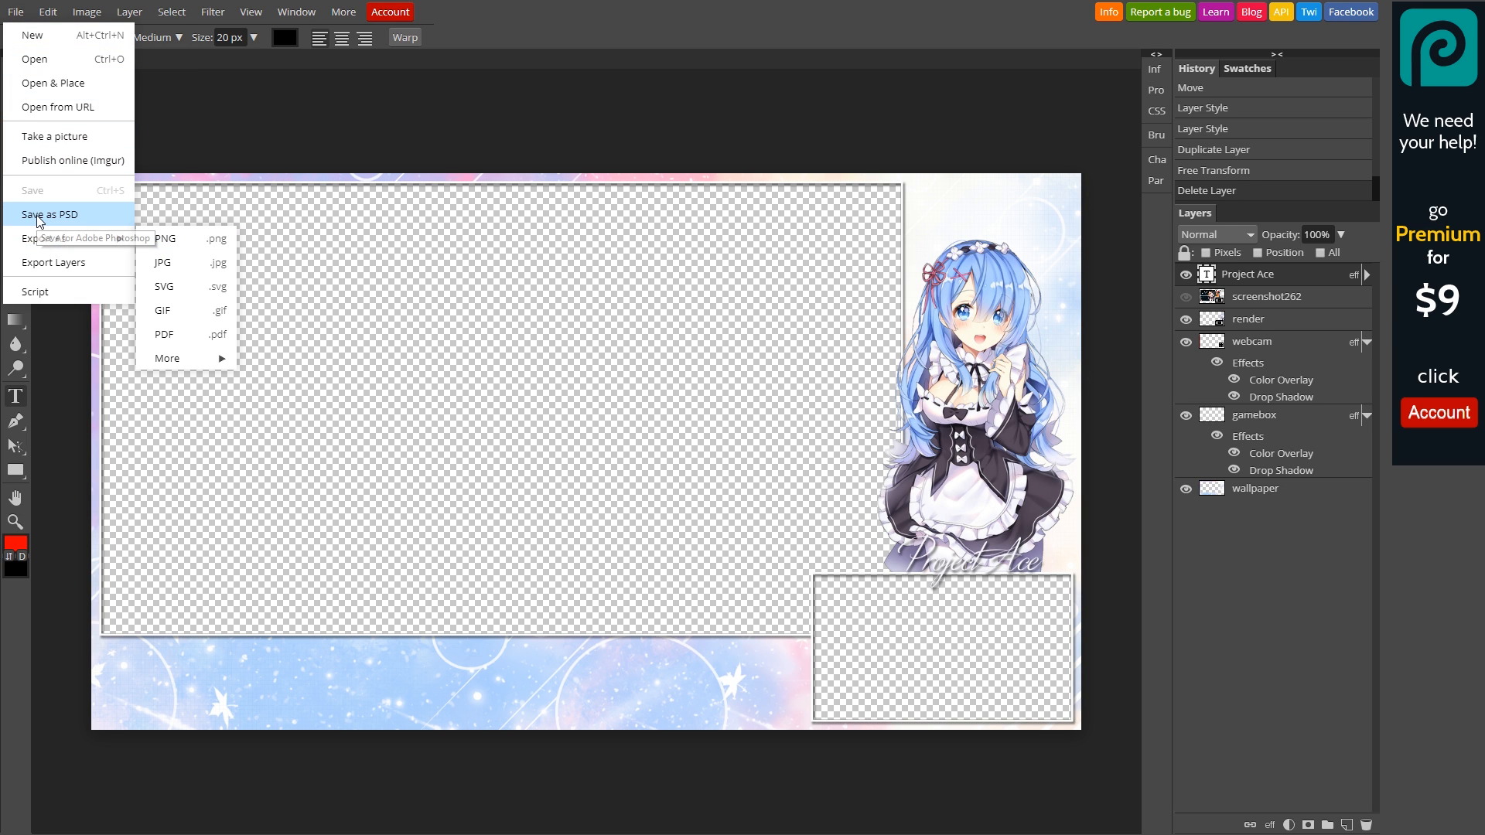
click(550, 101)
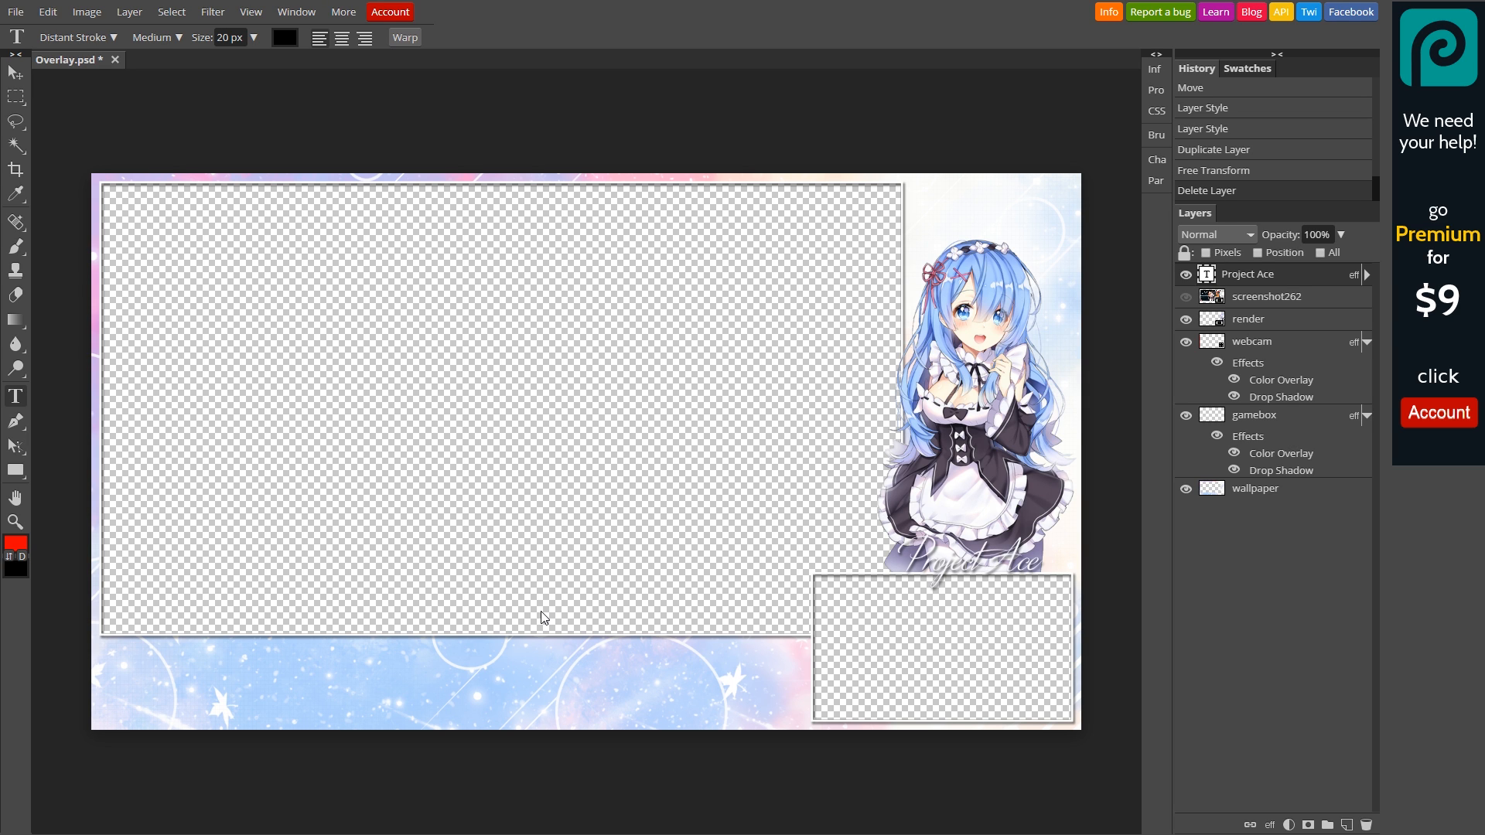
right_click(16, 97)
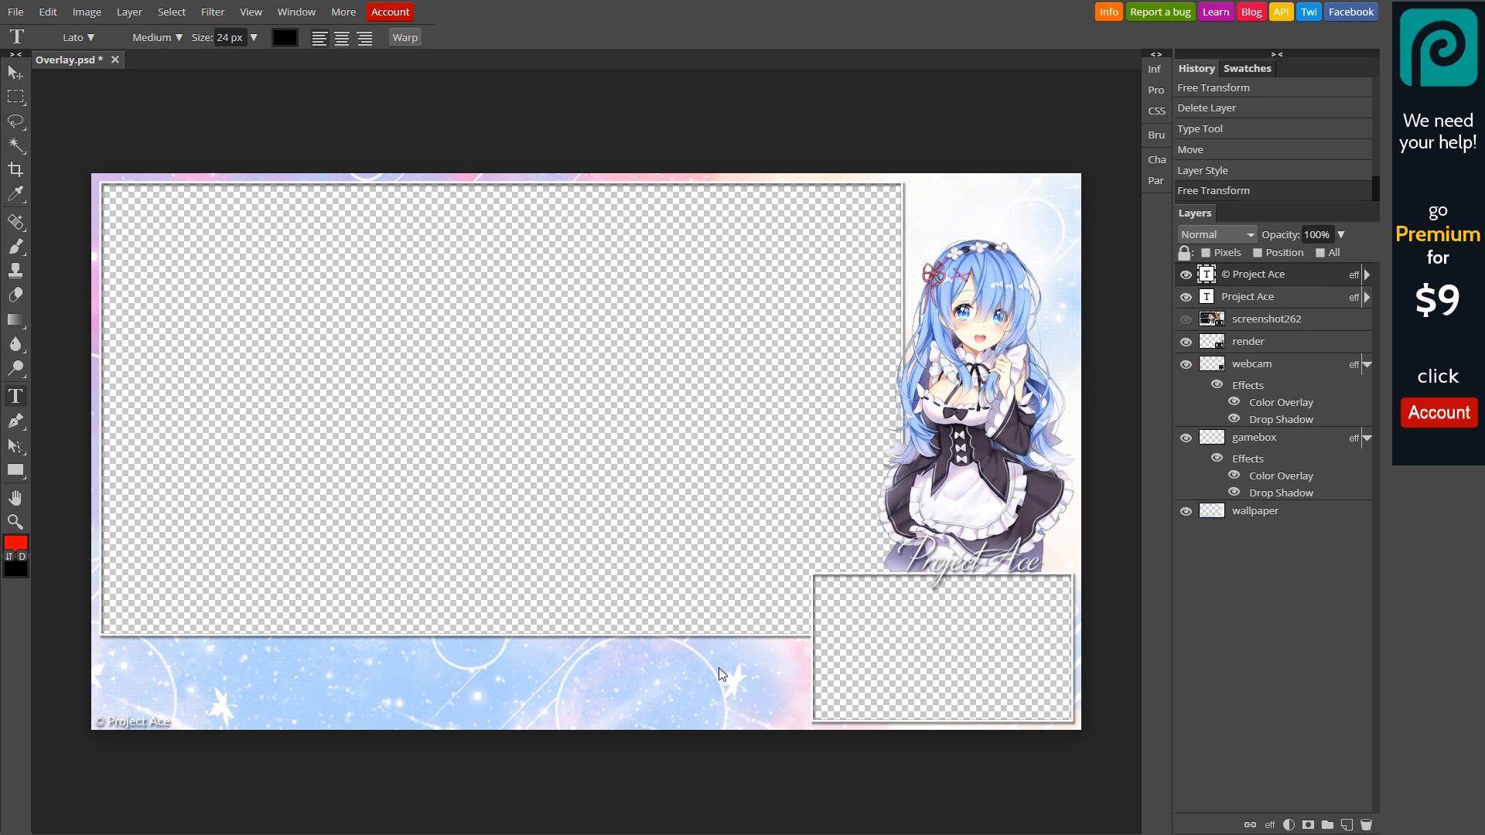
Step: Export the overlay as a PNG at 1920 by 1080 px and 100% quality after checking its preview
right_click(16, 97)
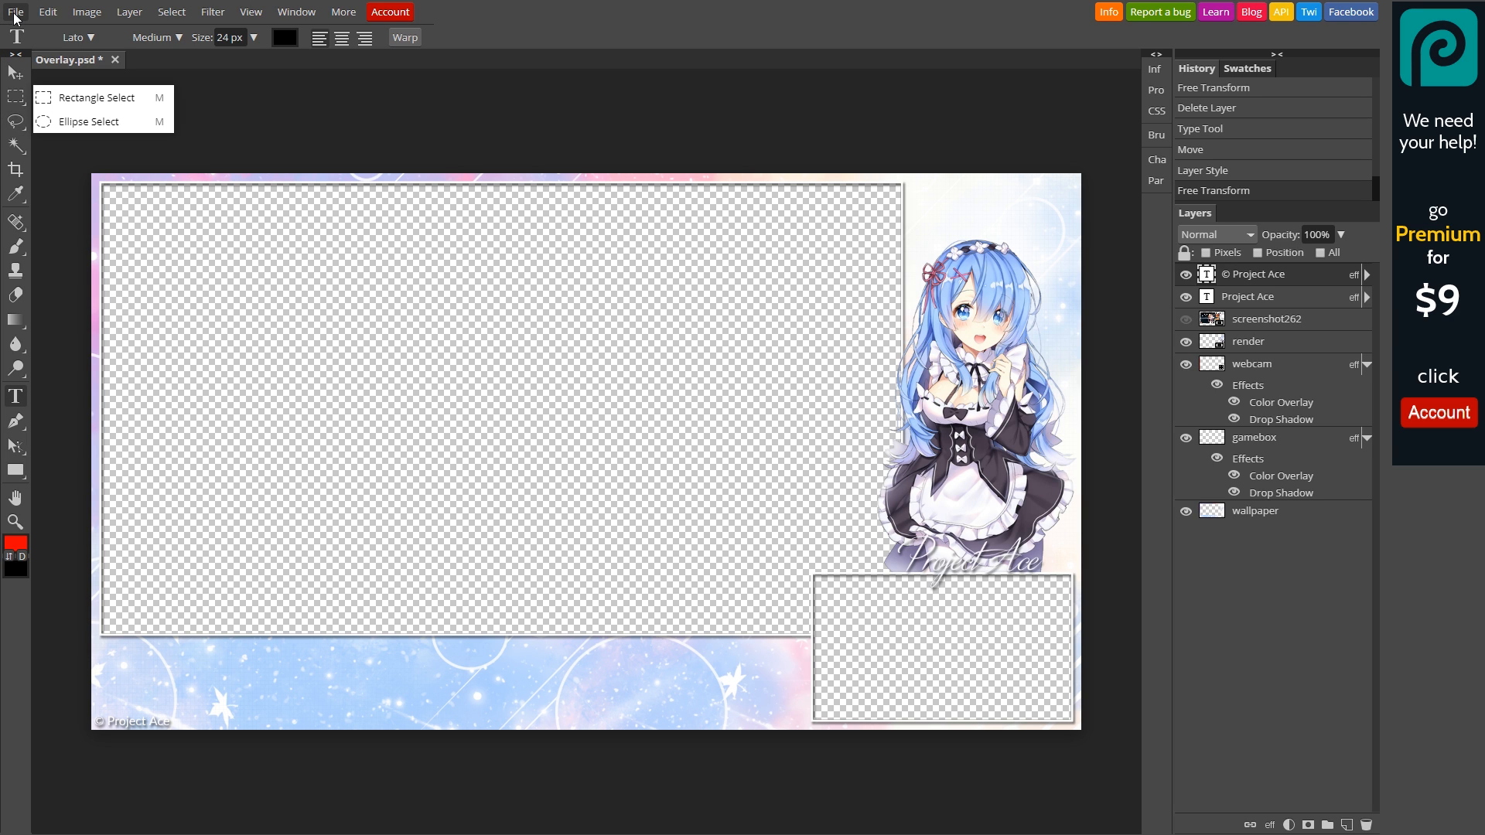
click(15, 12)
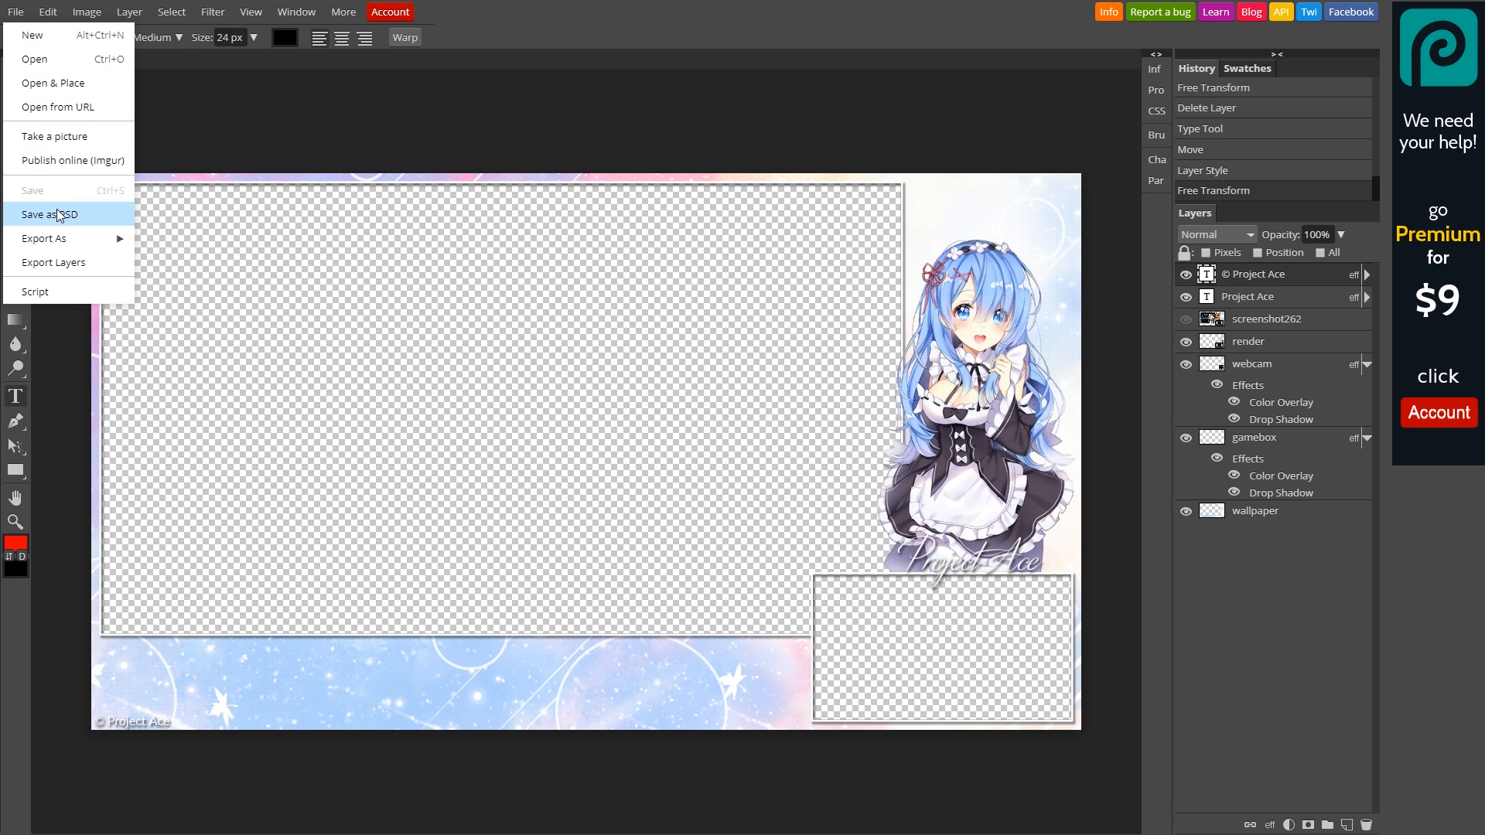
mouse_move(57, 232)
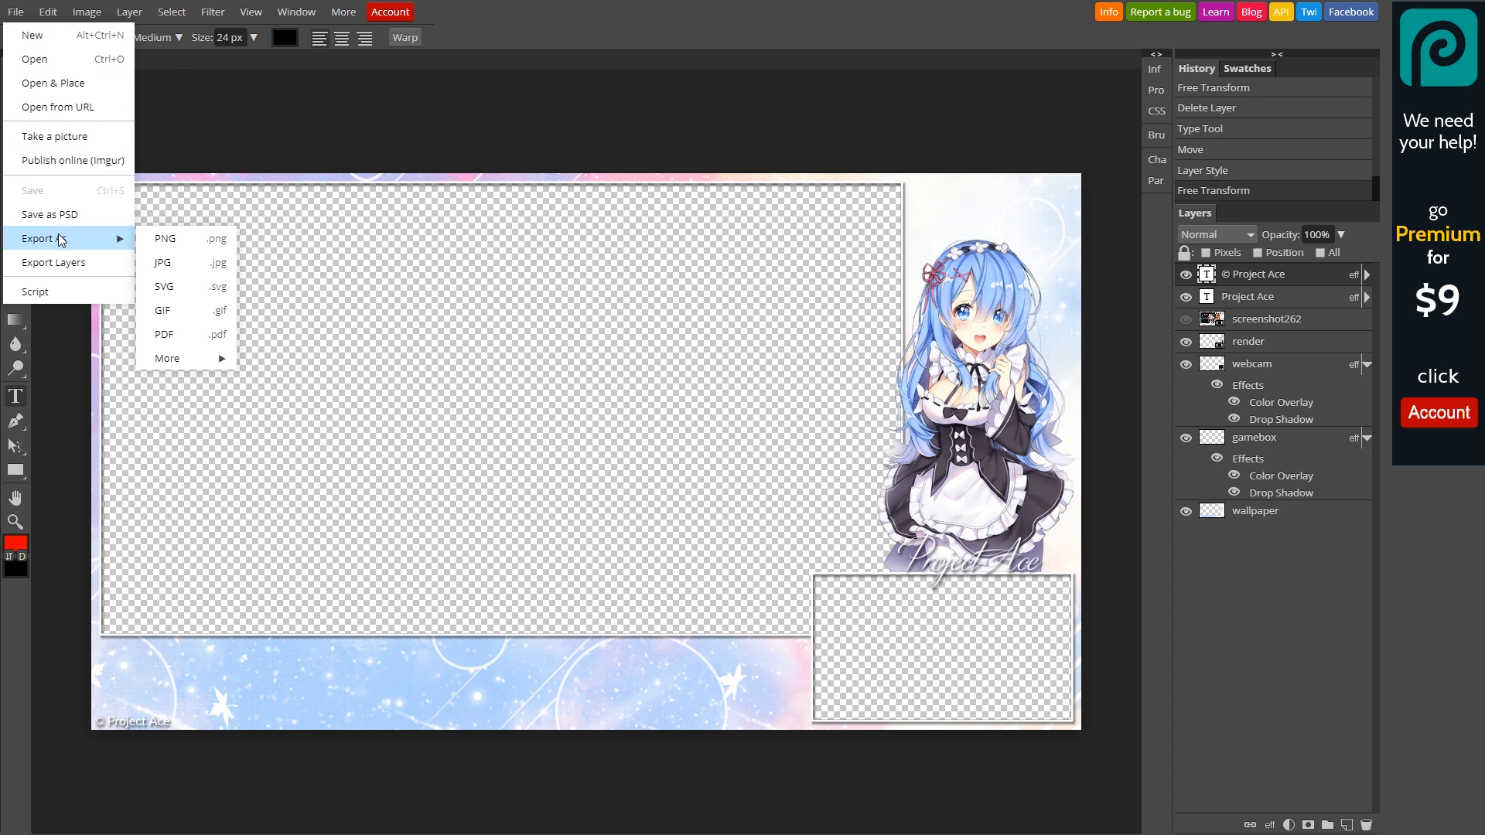
click(198, 240)
drag(379, 127, 609, 157)
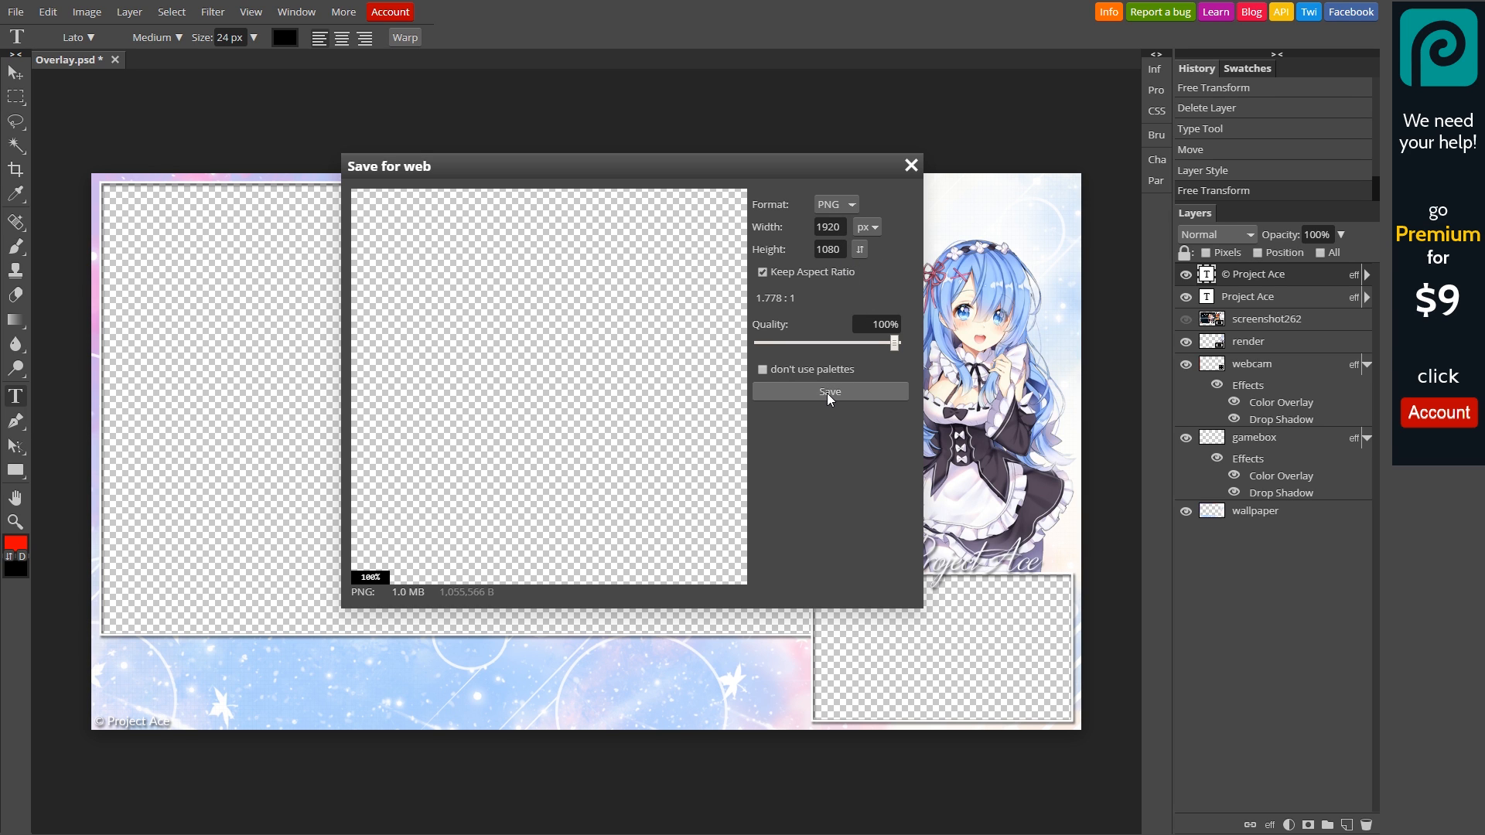
drag(606, 381, 568, 574)
drag(476, 386, 693, 474)
scroll(553, 391, down, 1)
drag(437, 574, 408, 434)
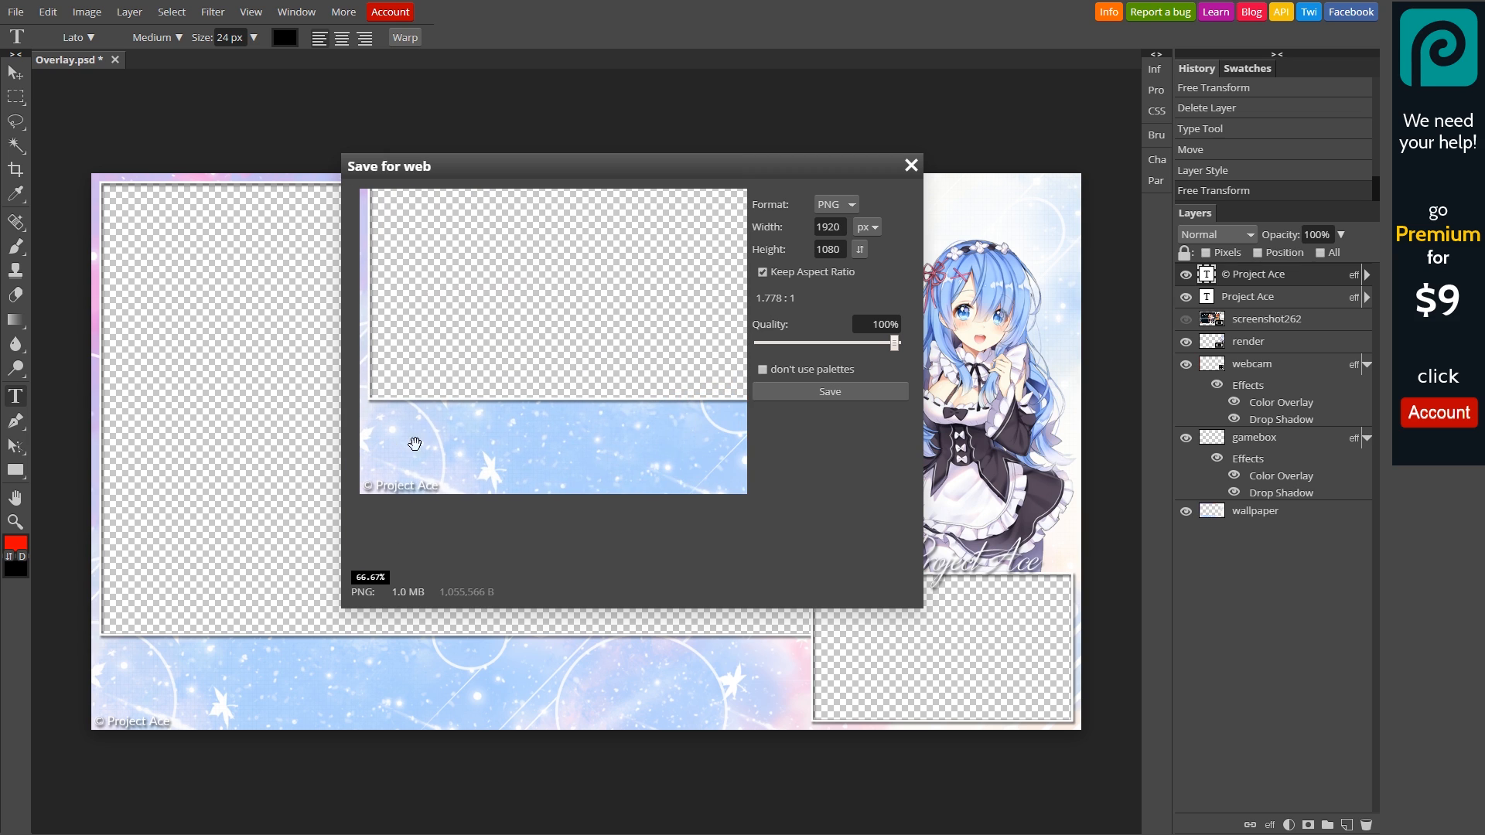
click(816, 394)
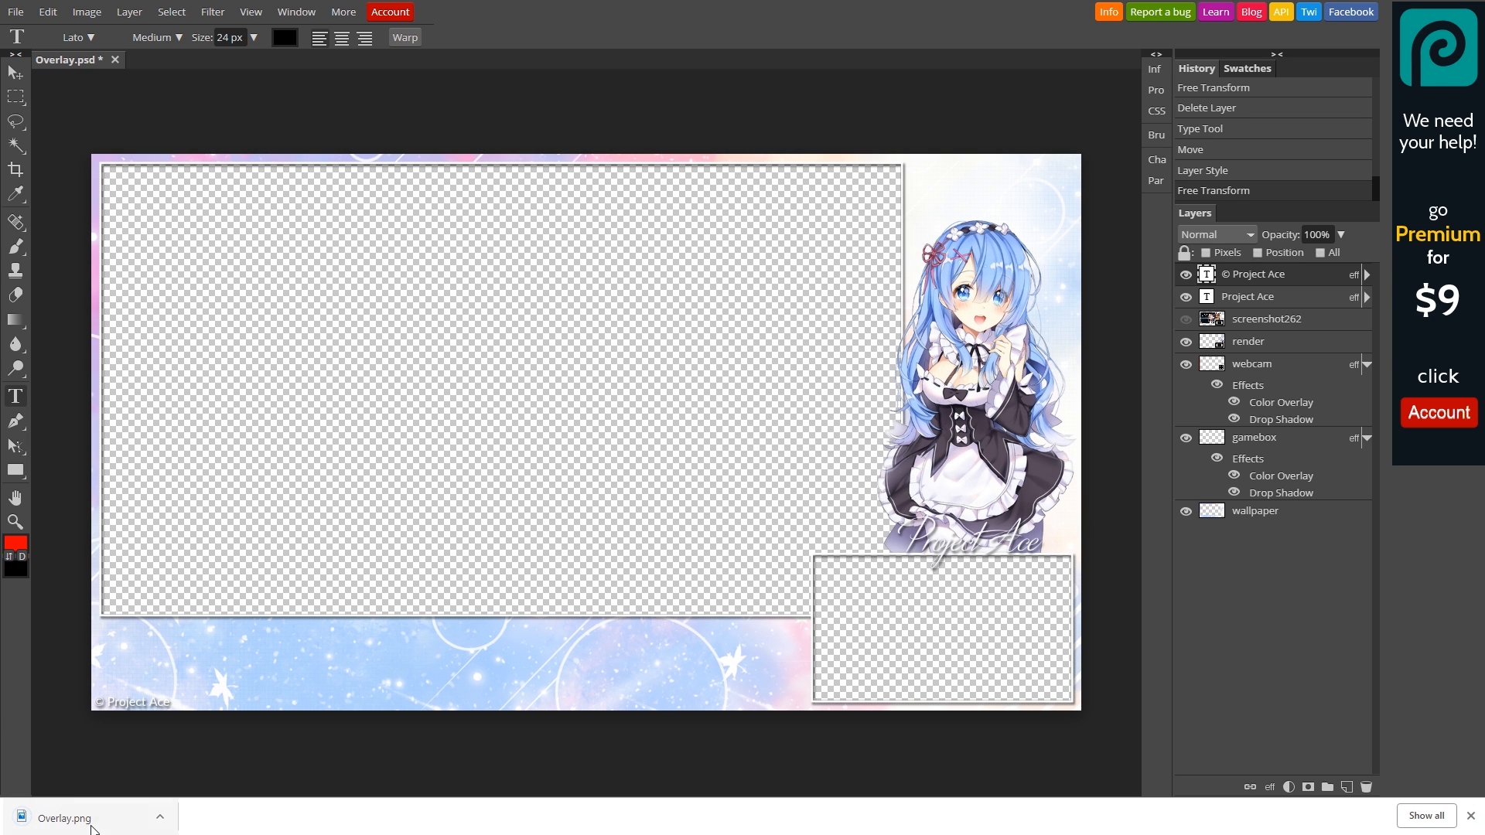
Step: Open the exported Overlay.png in Photos, examine its game and webcam areas up close, and close the viewer
click(119, 822)
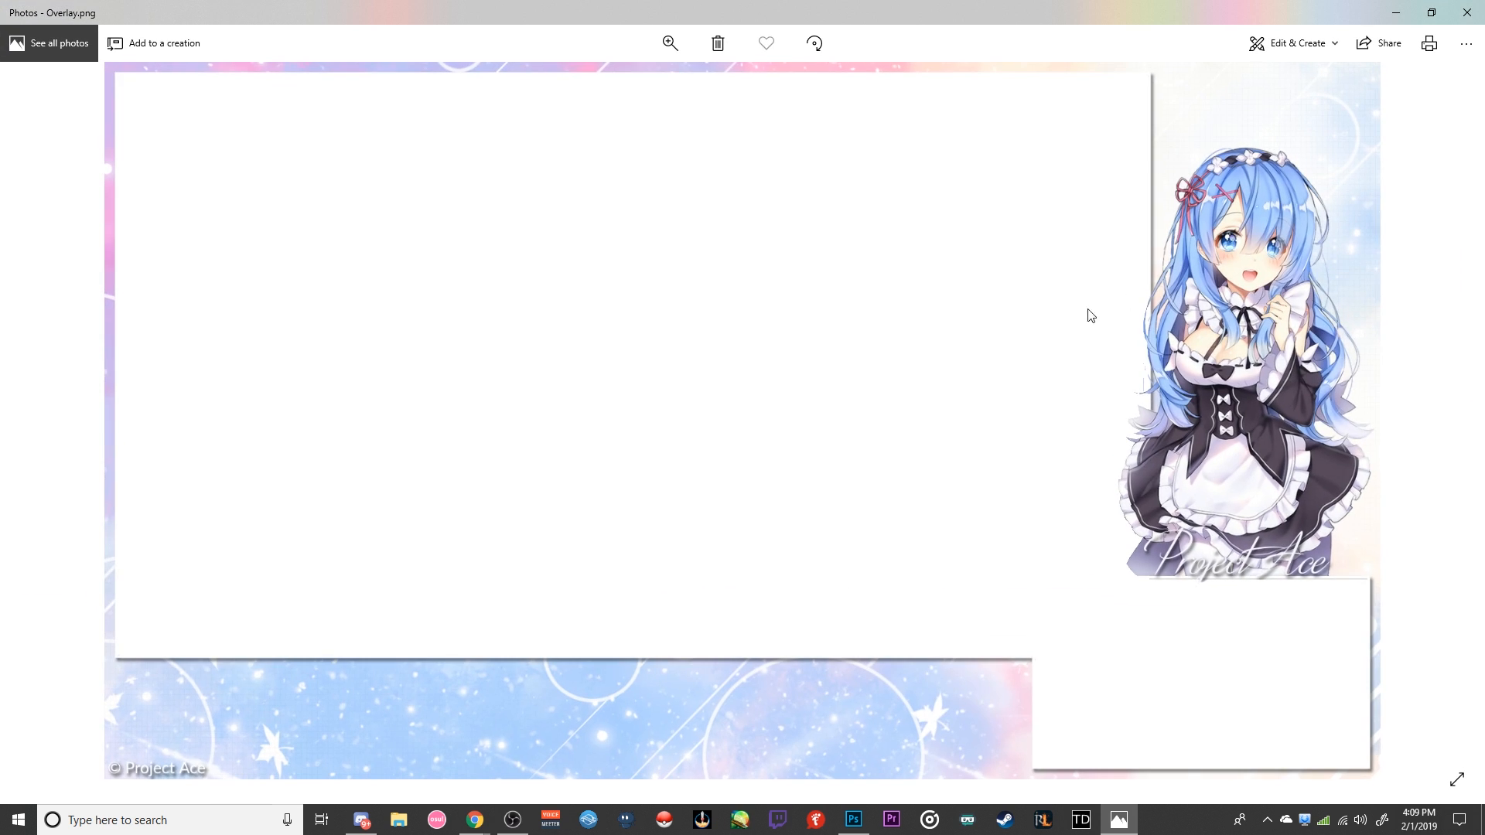
double_click(818, 365)
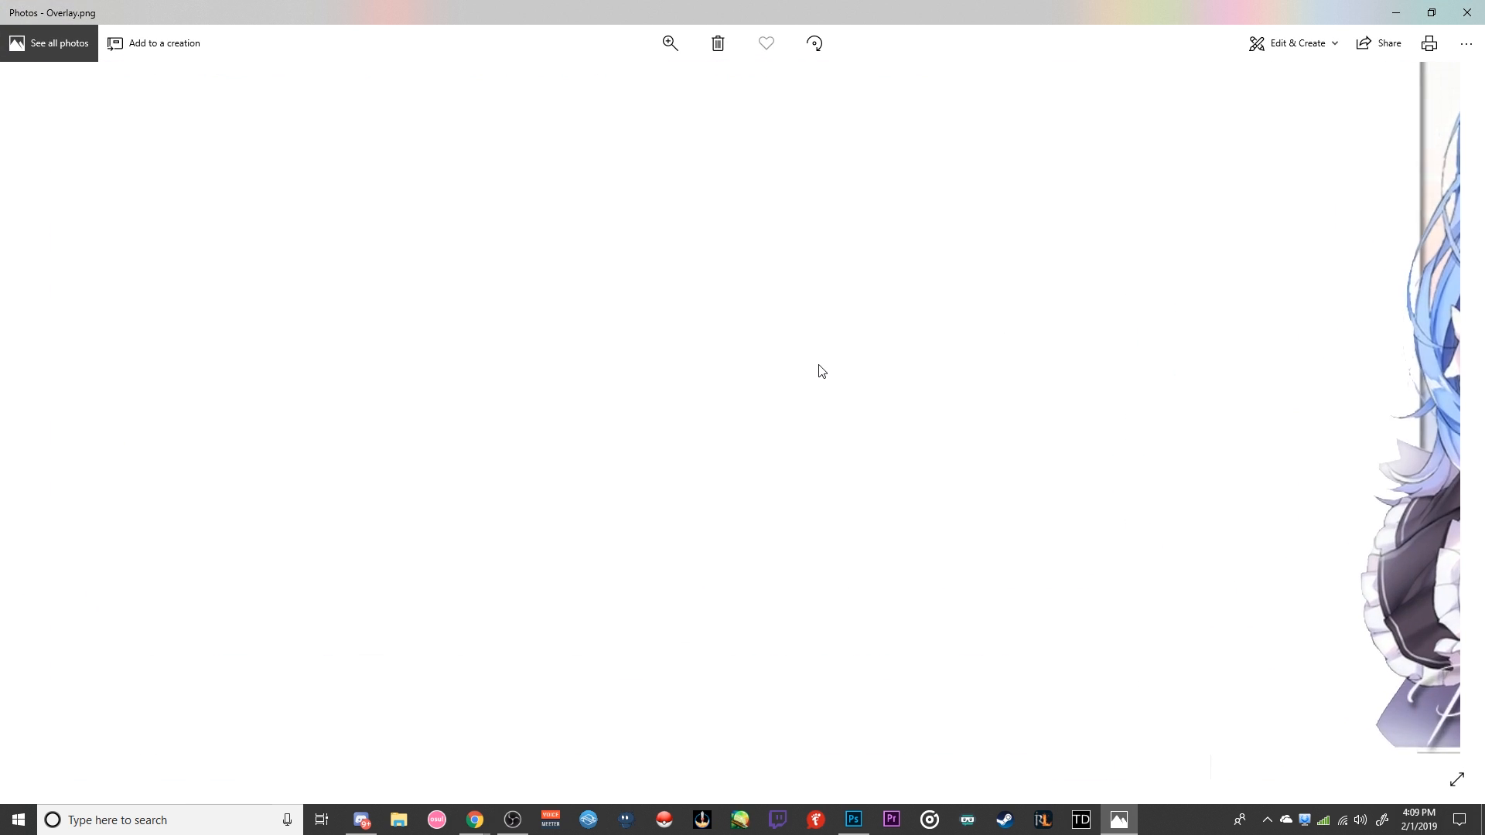
double_click(953, 411)
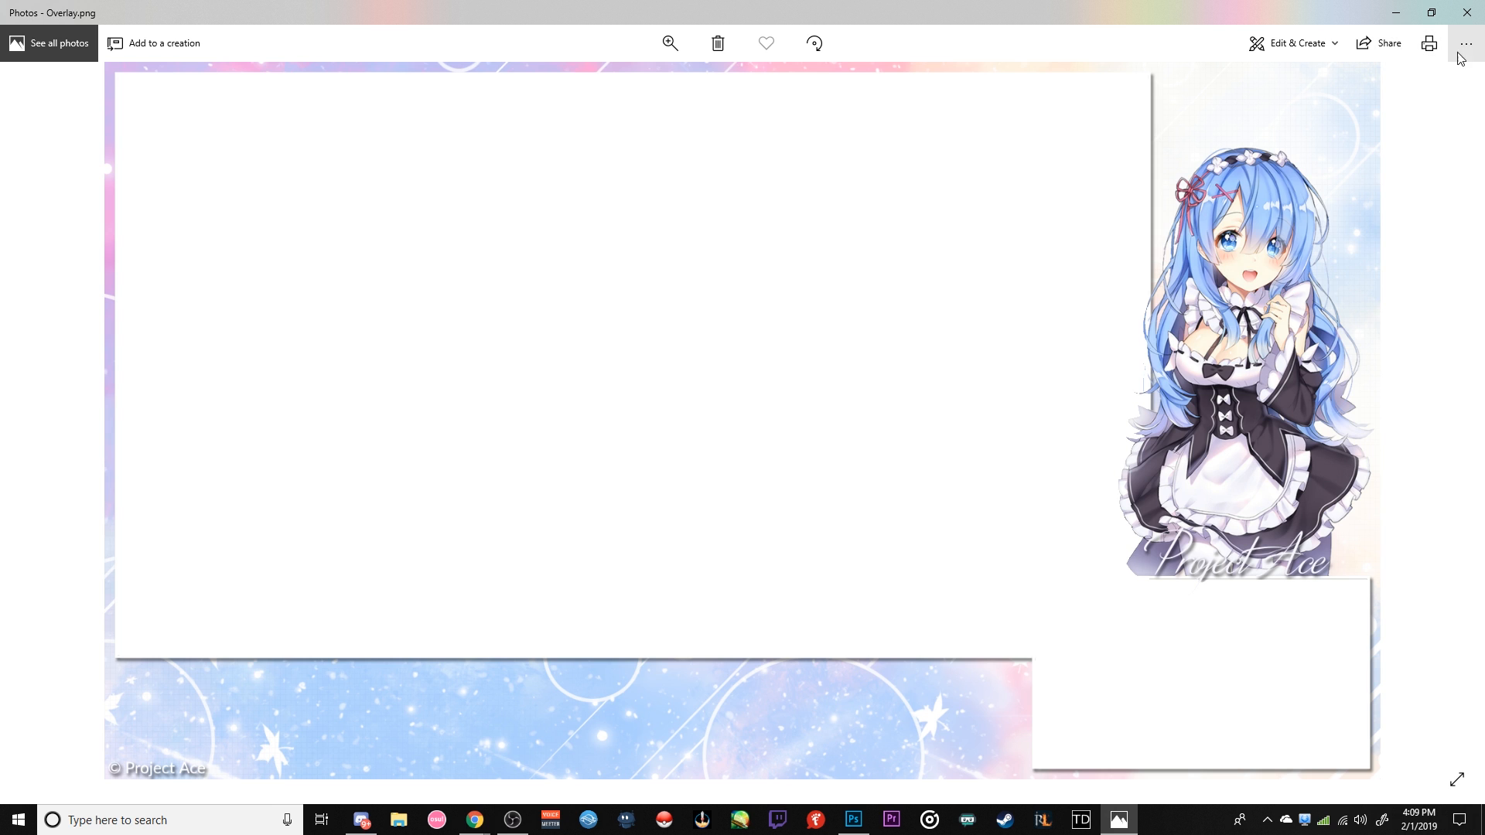
click(1466, 13)
Step: In OBS, hide and show the overlay stuff source in the overlay tutorial scene
click(495, 713)
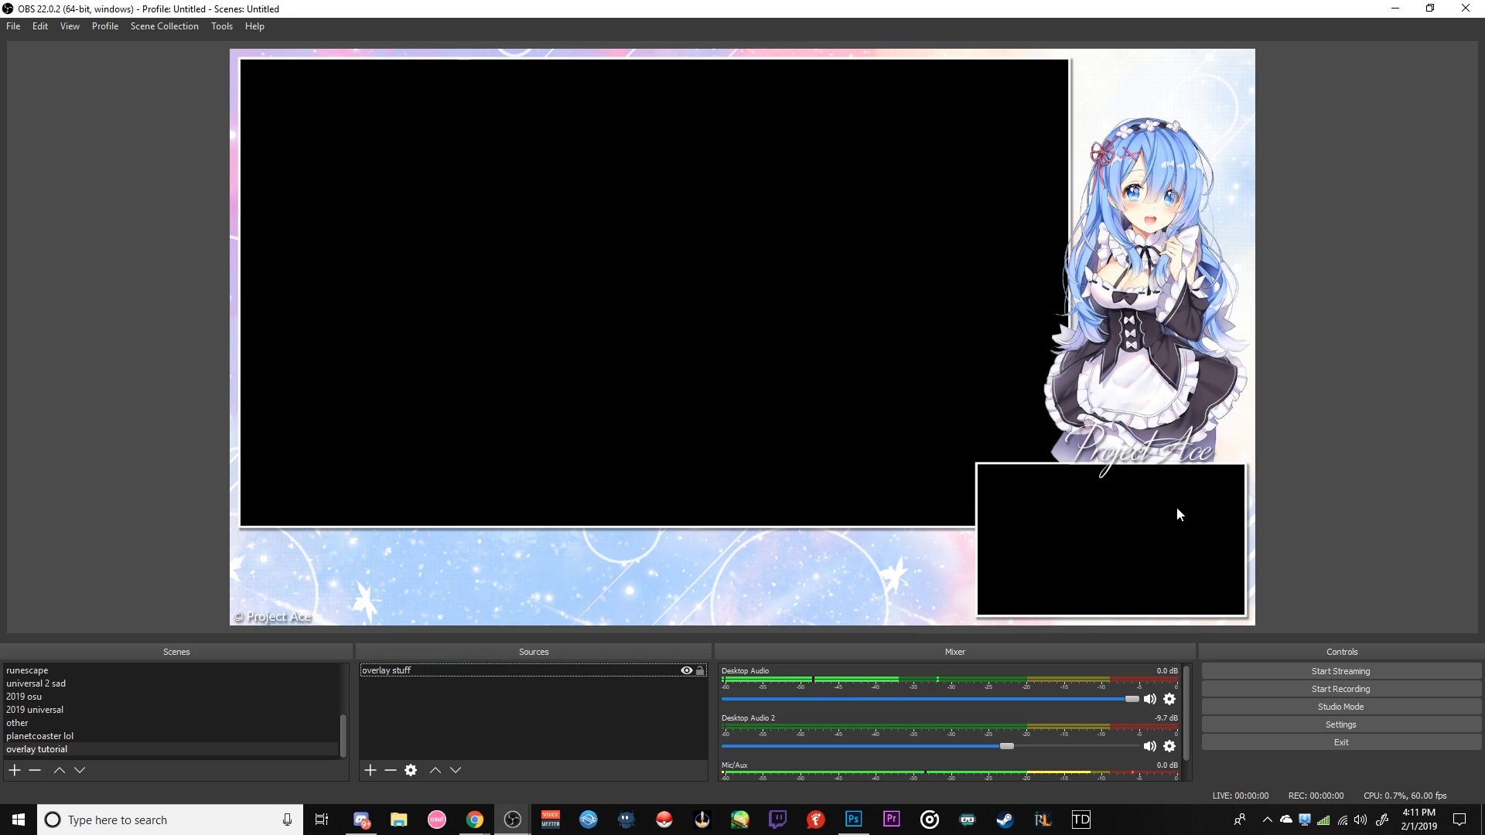
click(684, 670)
click(684, 670)
click(685, 670)
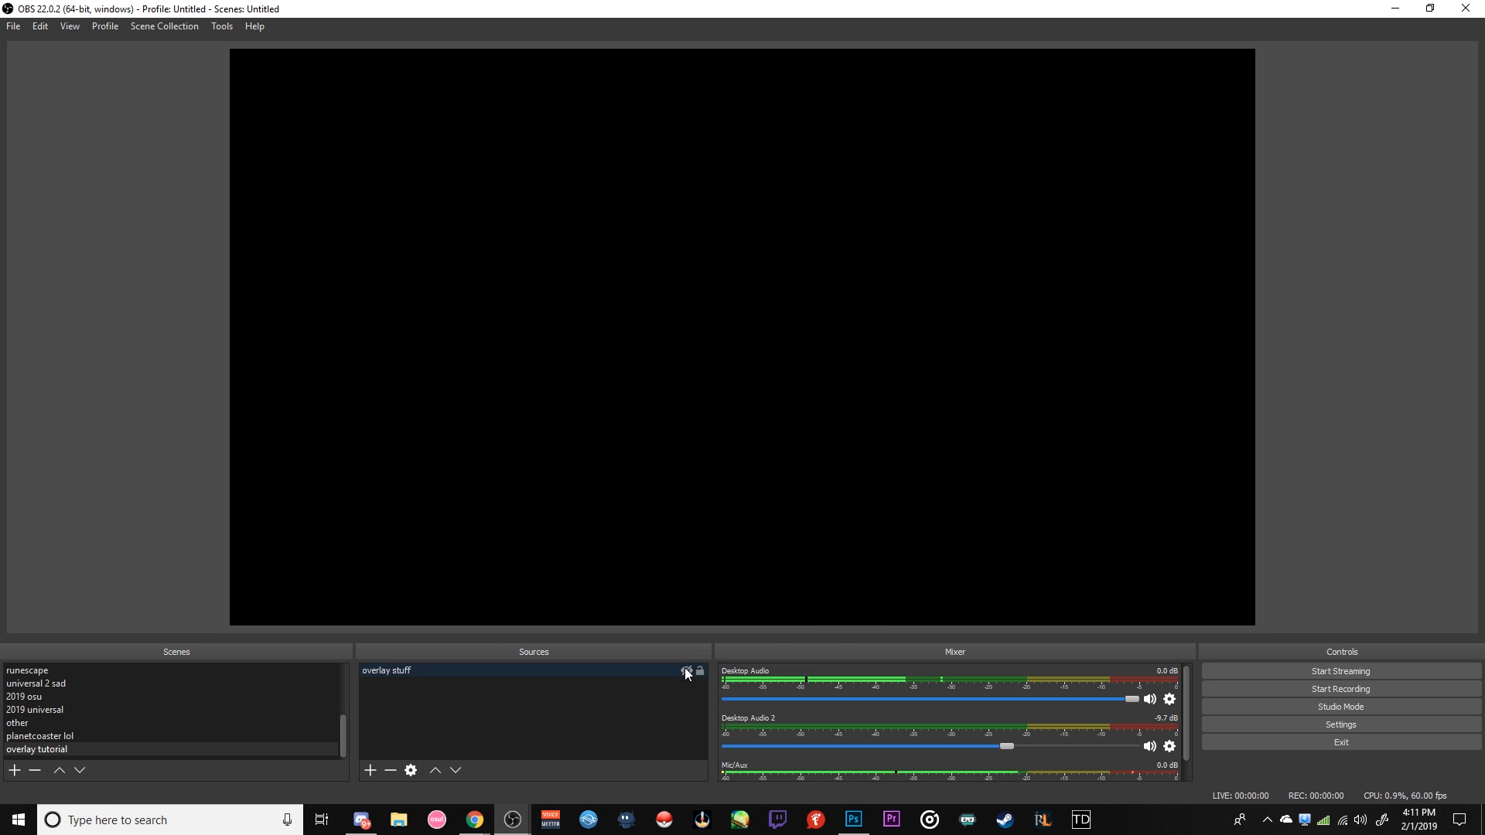
click(684, 670)
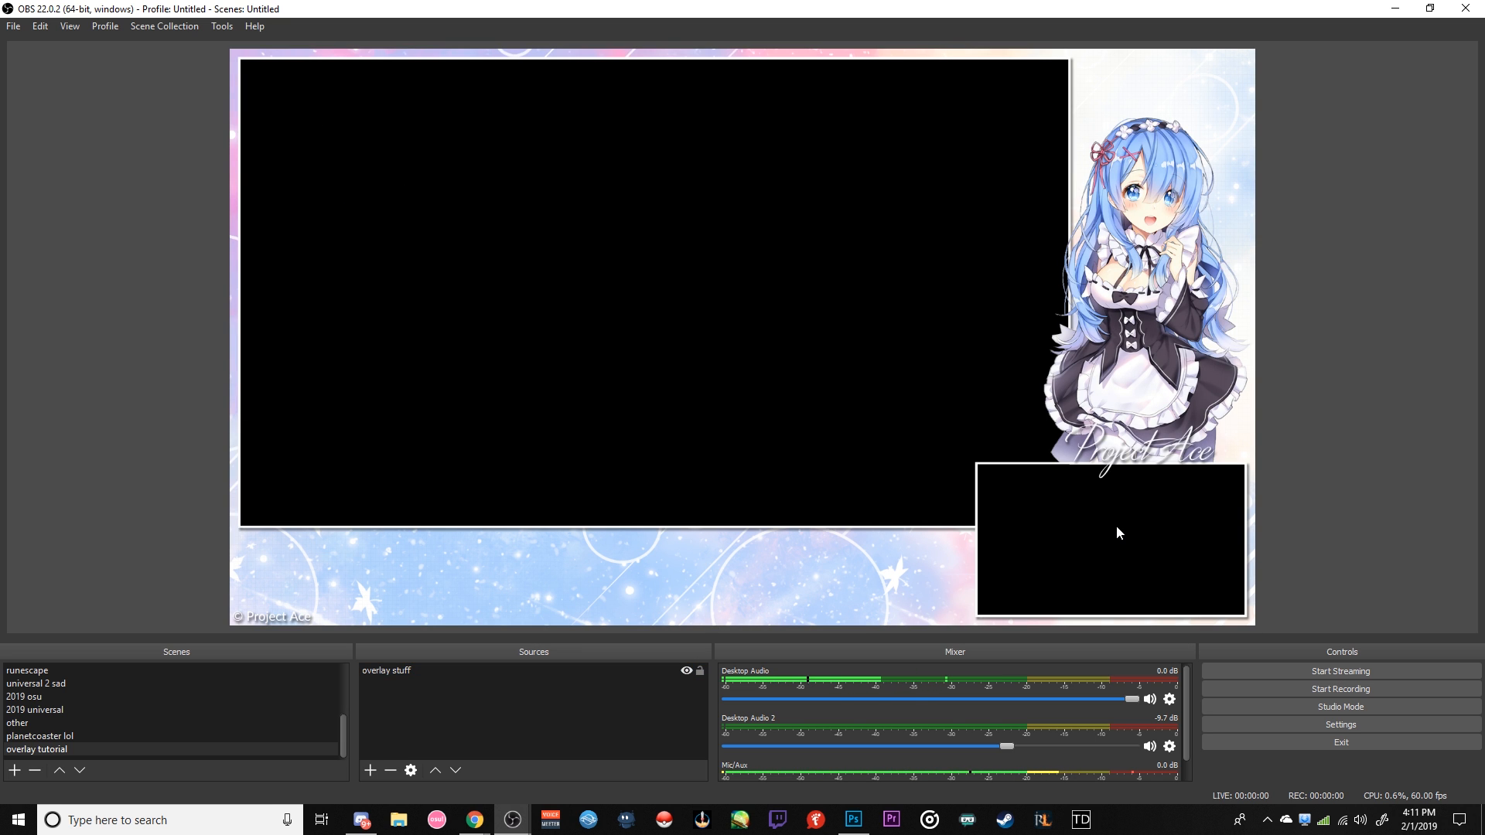
Step: Add the c920 handcam source using the c922 Pro Stream Webcam at a custom 1920x1080 resolution
click(367, 773)
click(574, 733)
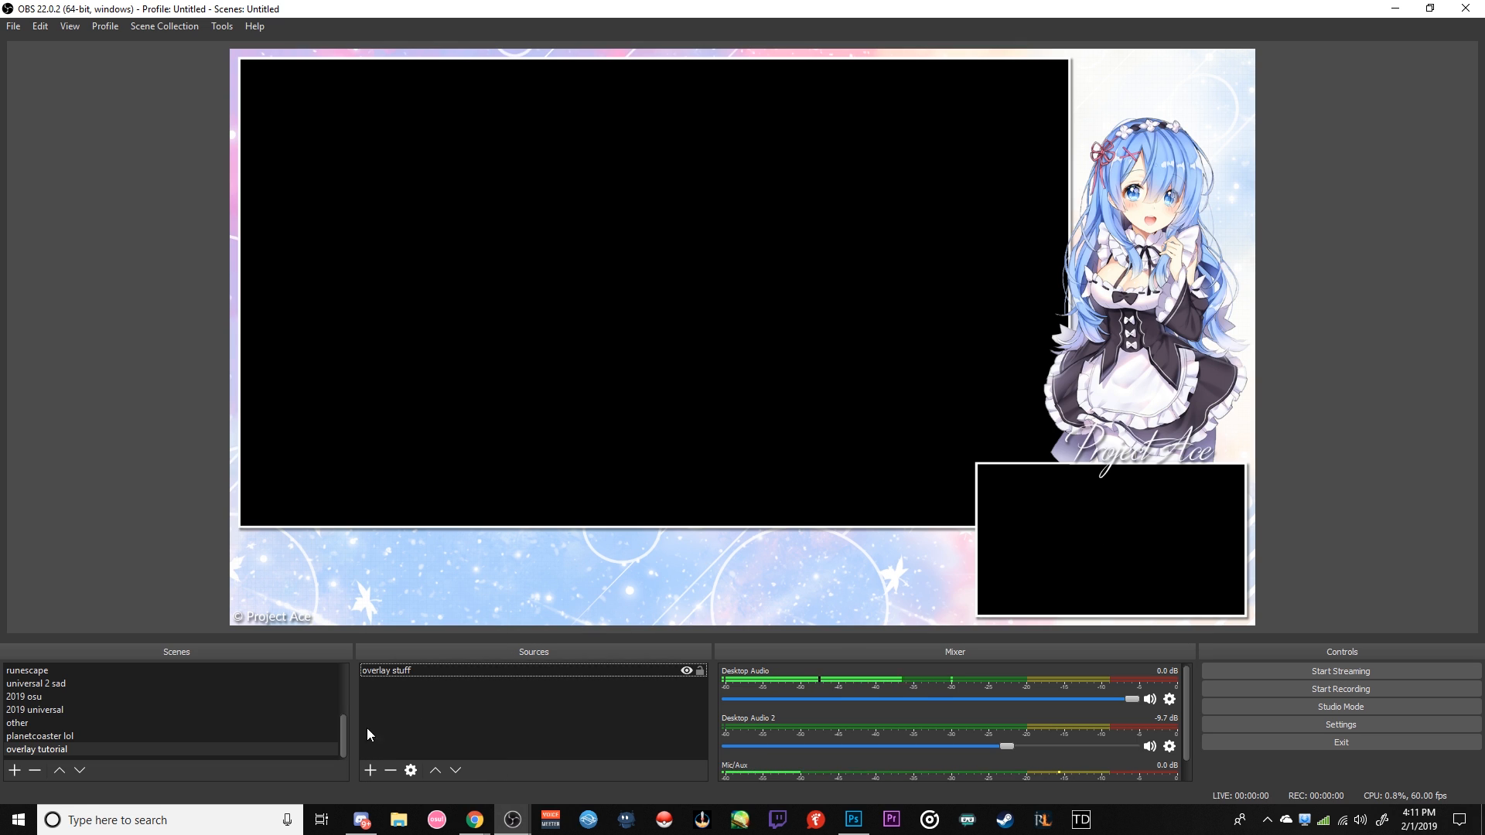
click(371, 771)
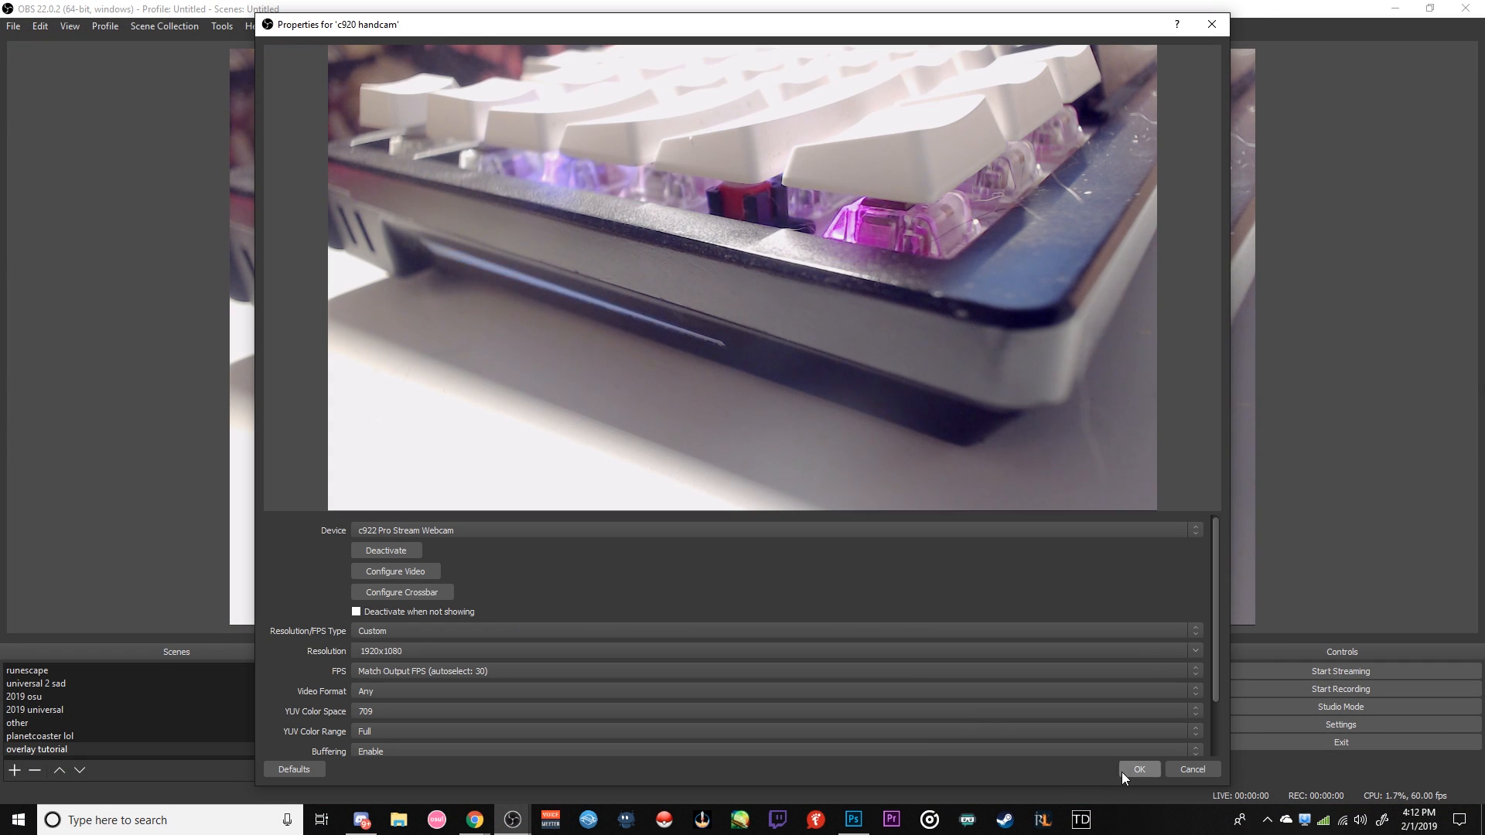
click(1125, 772)
Step: Unlock the preview to fit the c920 handcam into the overlay's webcam frame, and order it beneath overlay stuff
right_click(560, 228)
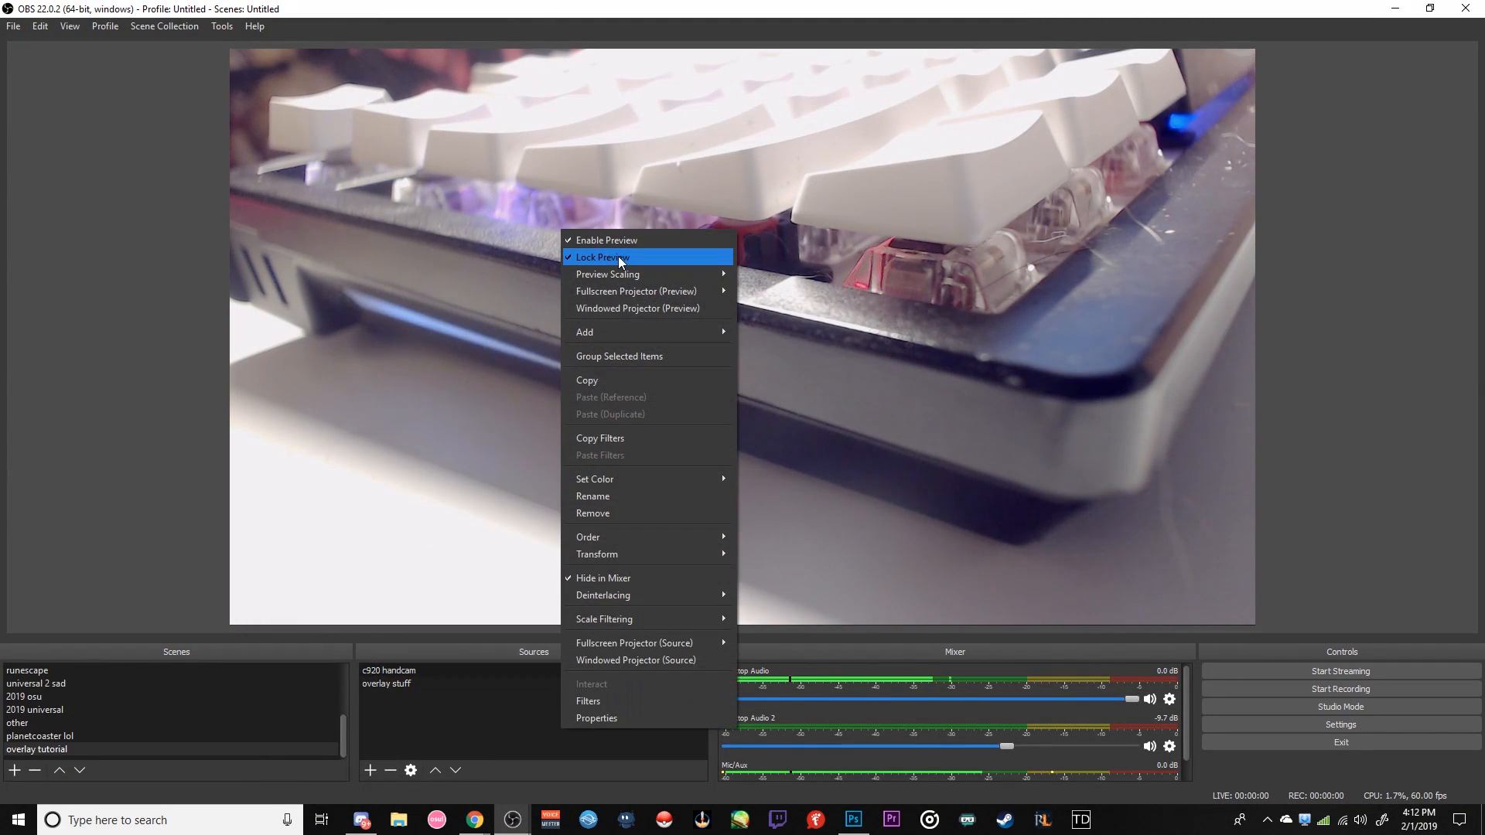
click(618, 262)
drag(229, 48, 1064, 537)
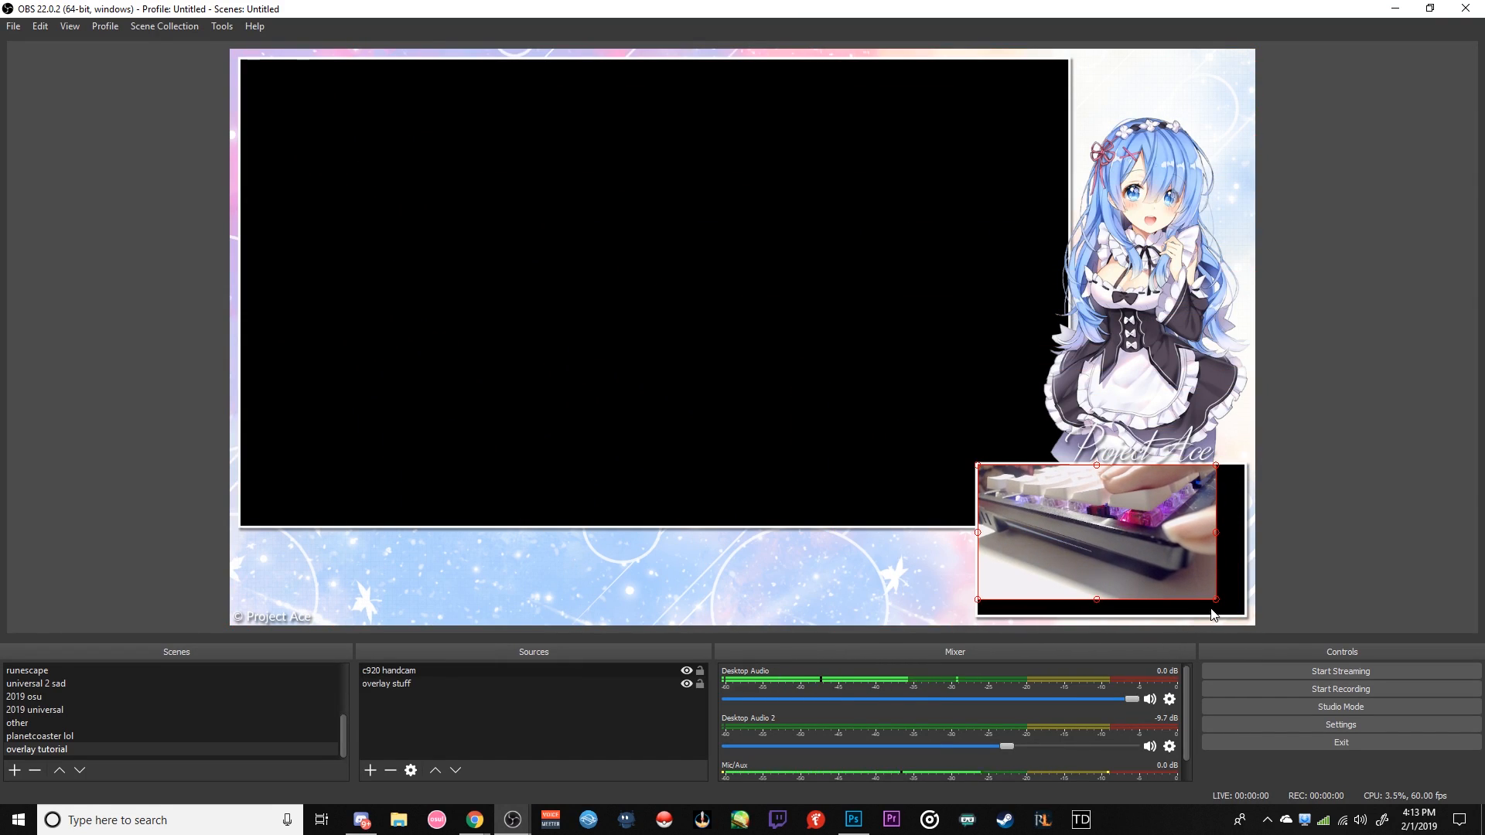
drag(1217, 602, 1243, 616)
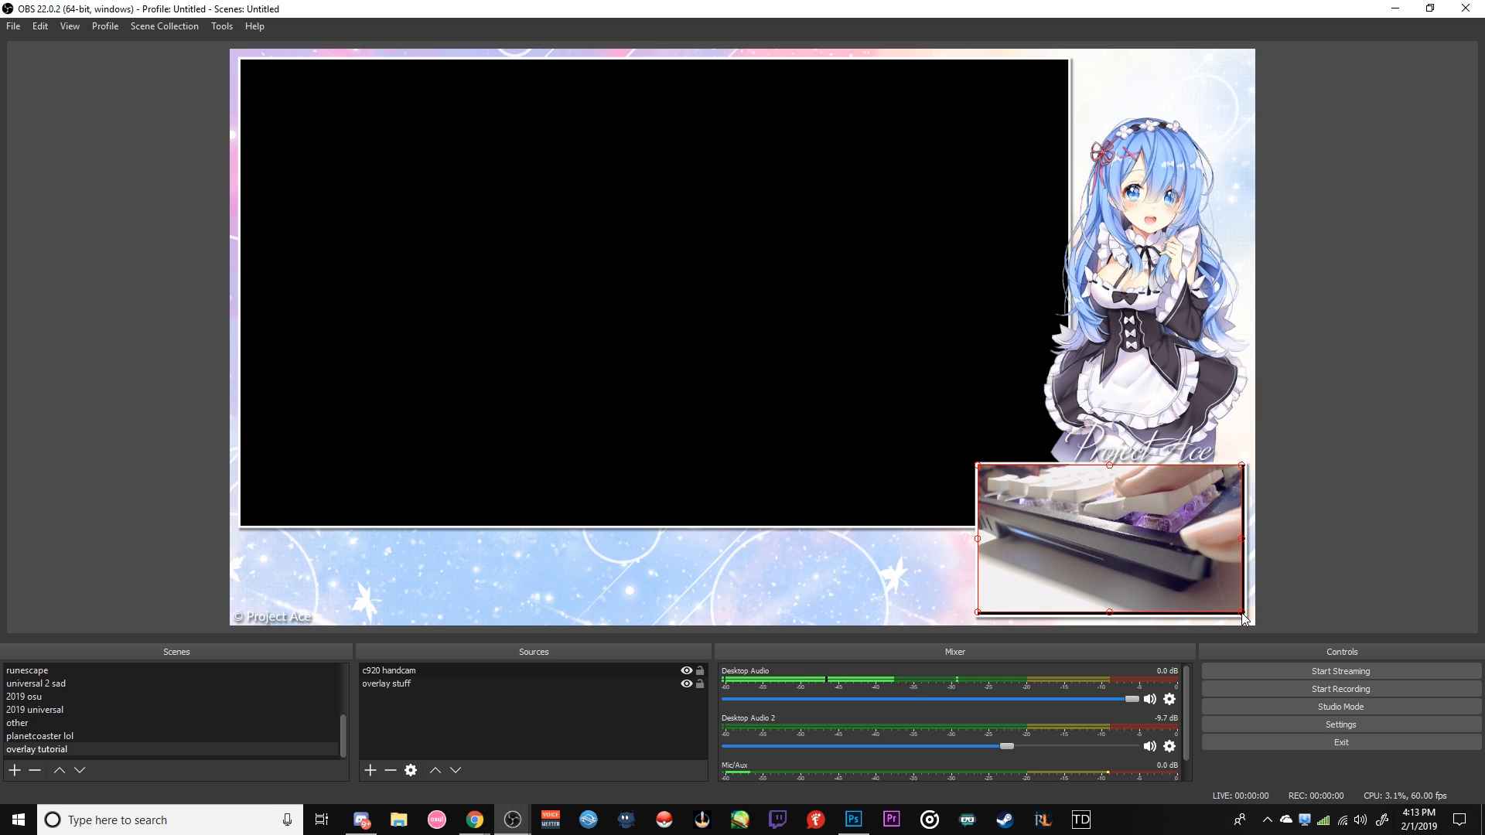
drag(389, 673, 394, 696)
click(1381, 457)
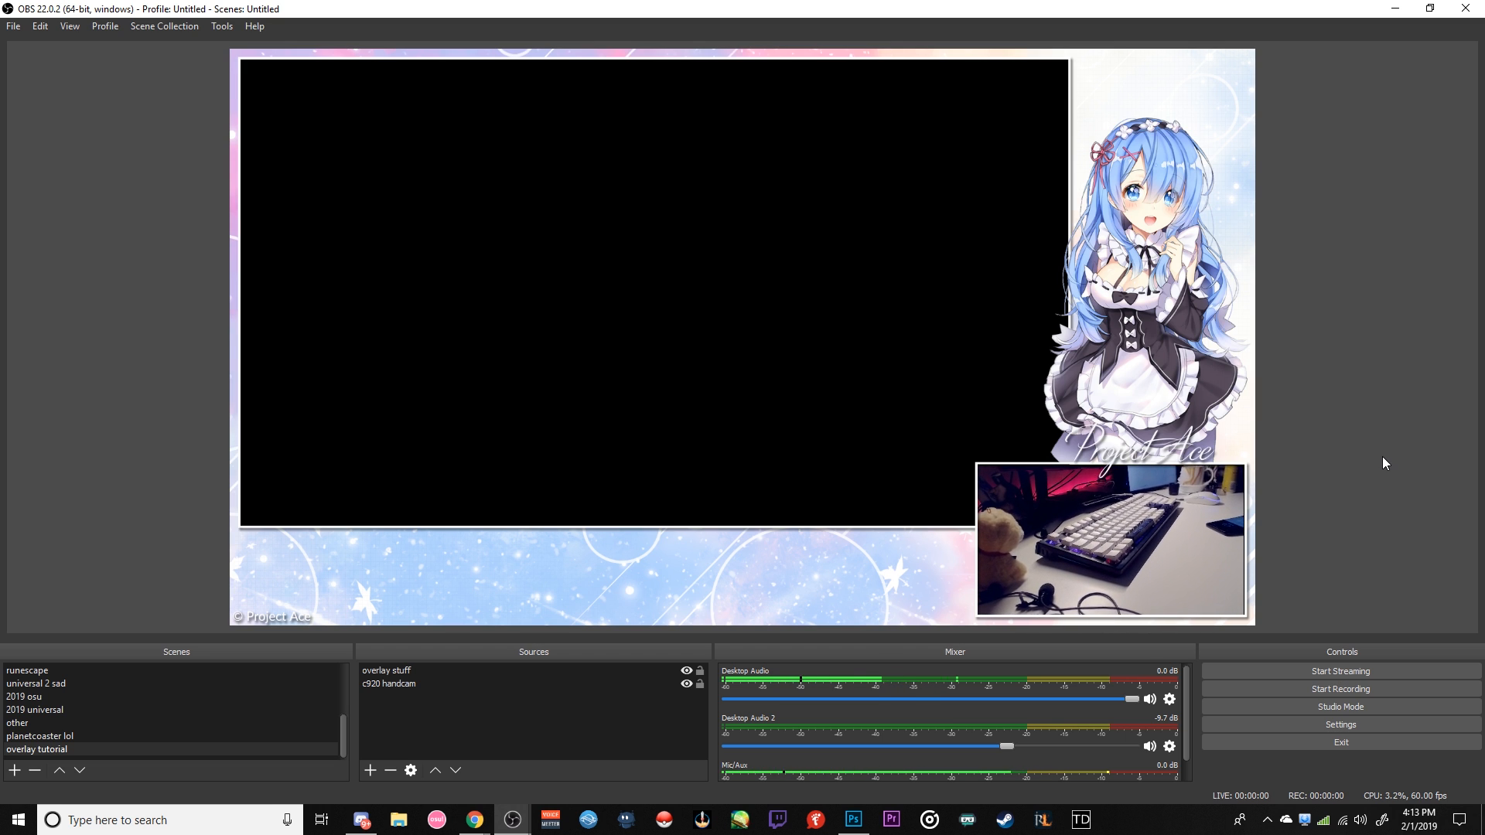
Step: Add screenshot262.jpg as a source and fit it into the overlay's game frame, beneath overlay stuff
drag(816, 419, 429, 712)
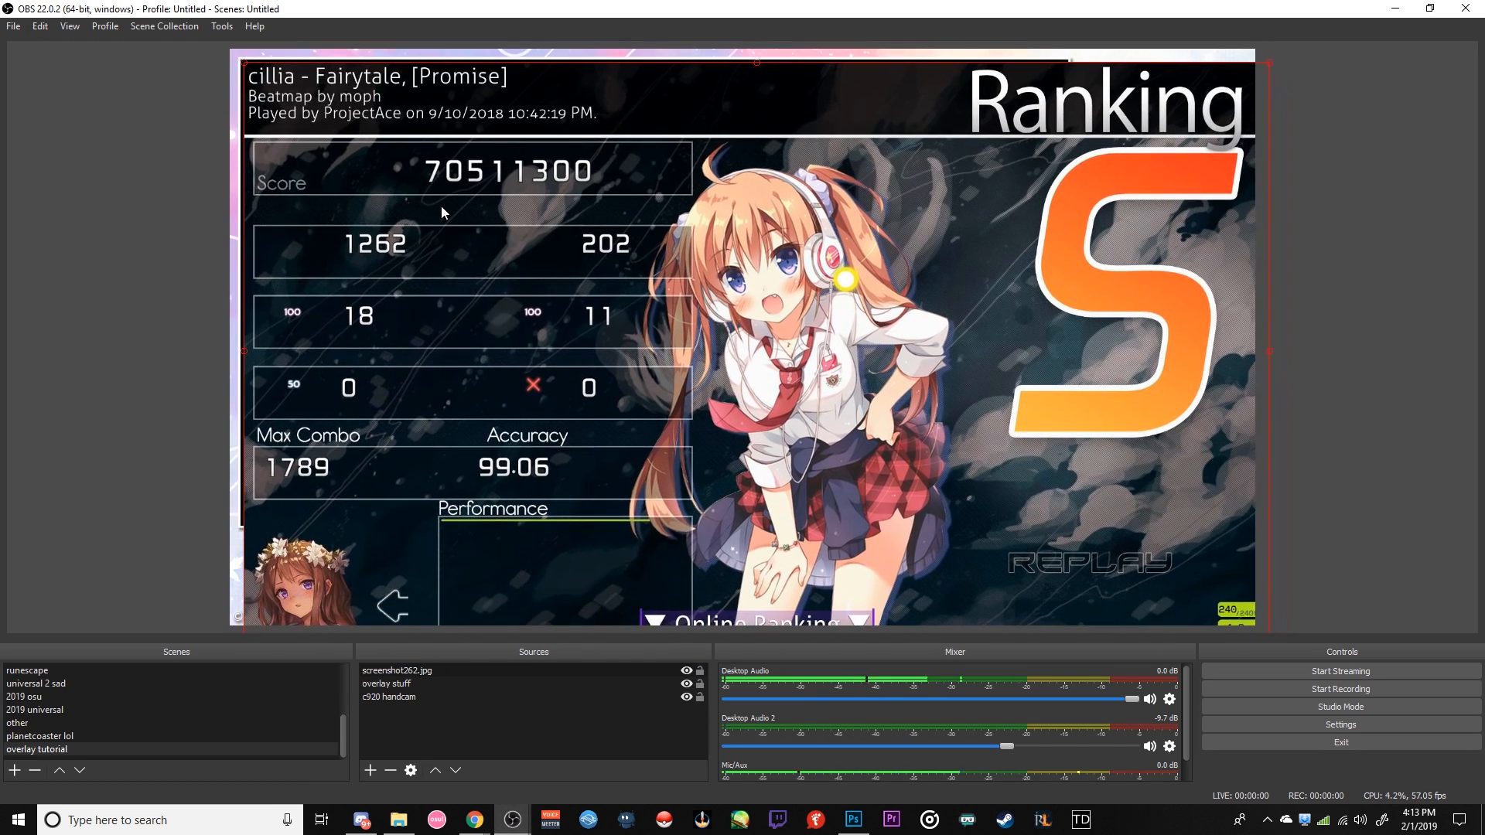
drag(440, 205, 438, 203)
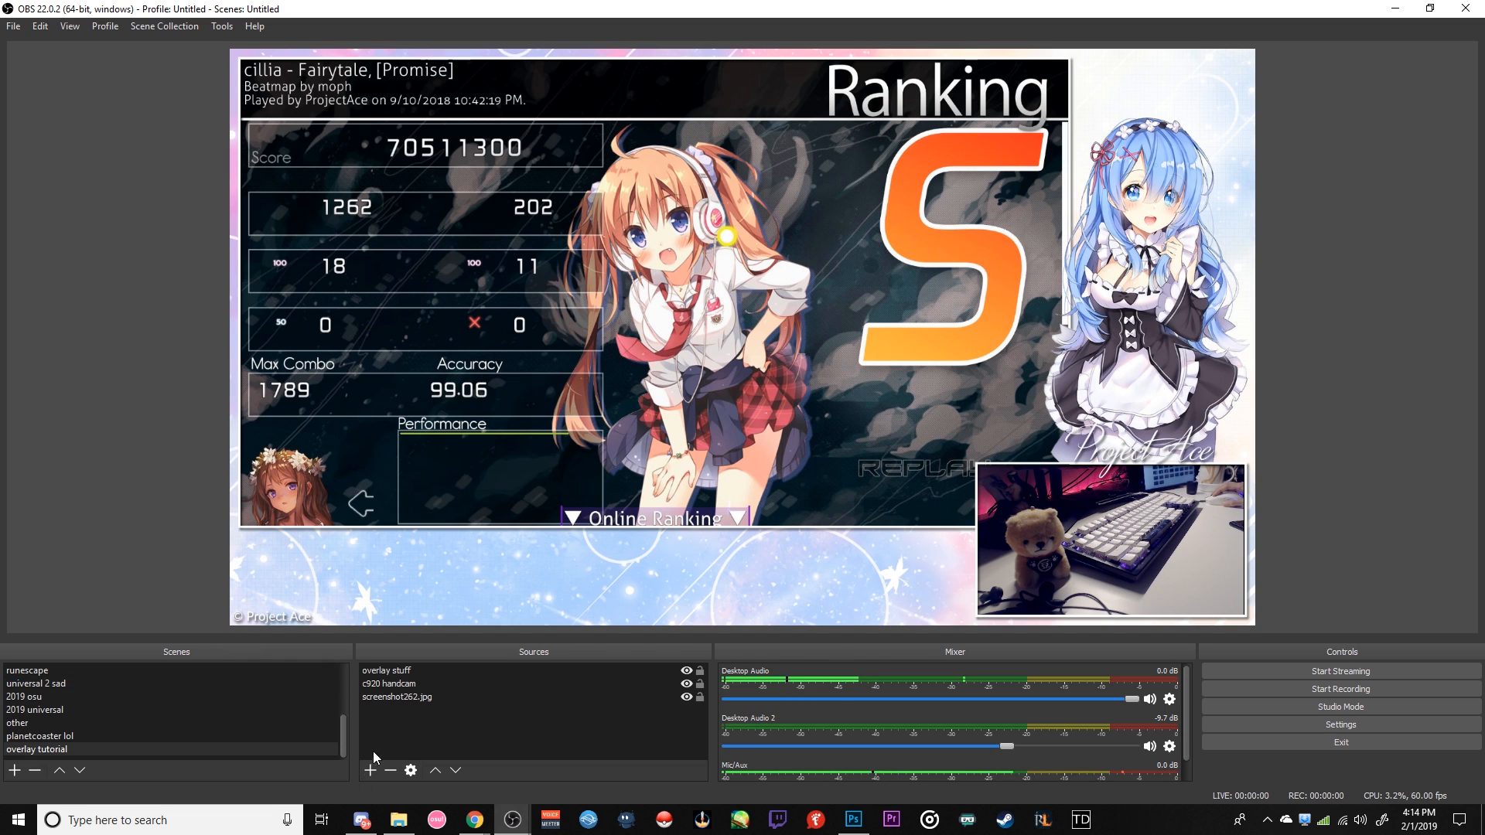
Step: Start adding another source to the overlay tutorial scene
click(370, 771)
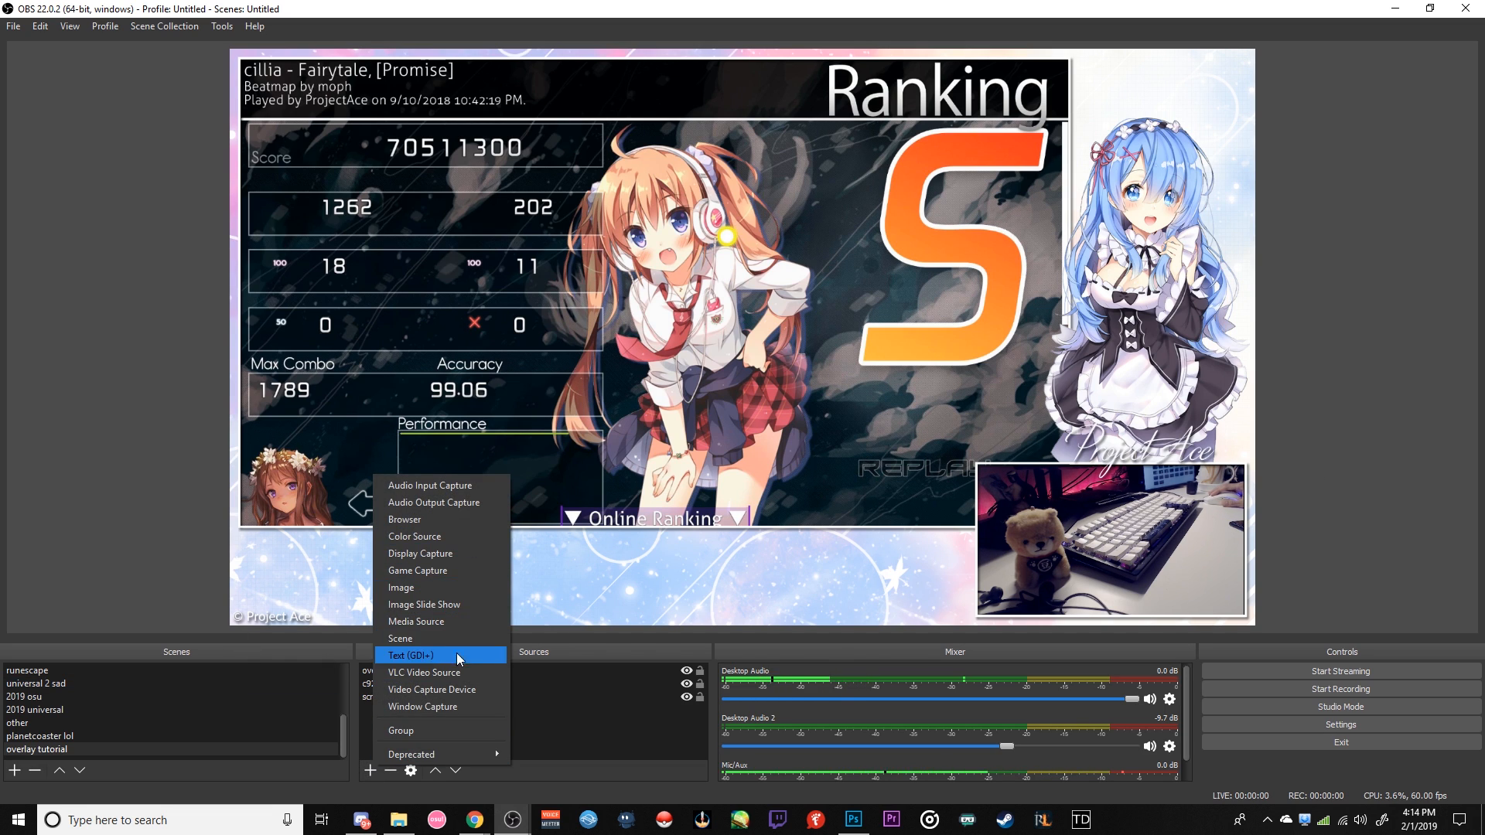